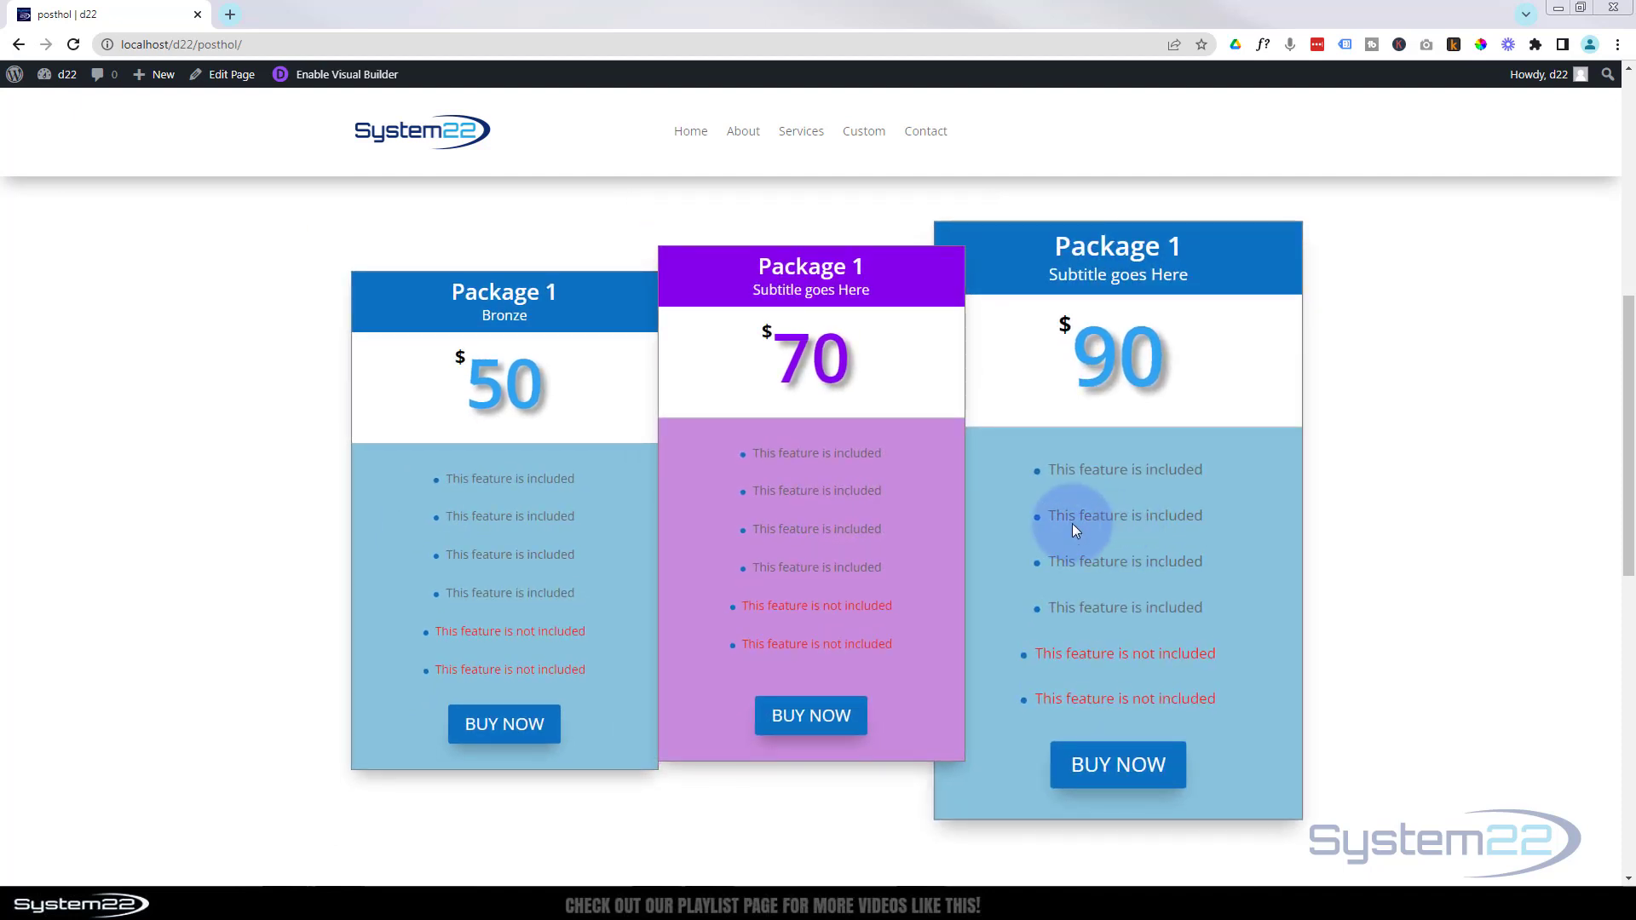
Open the page in the Visual Builder and delete the section containing the three existing pricing tables
left_click(325, 79)
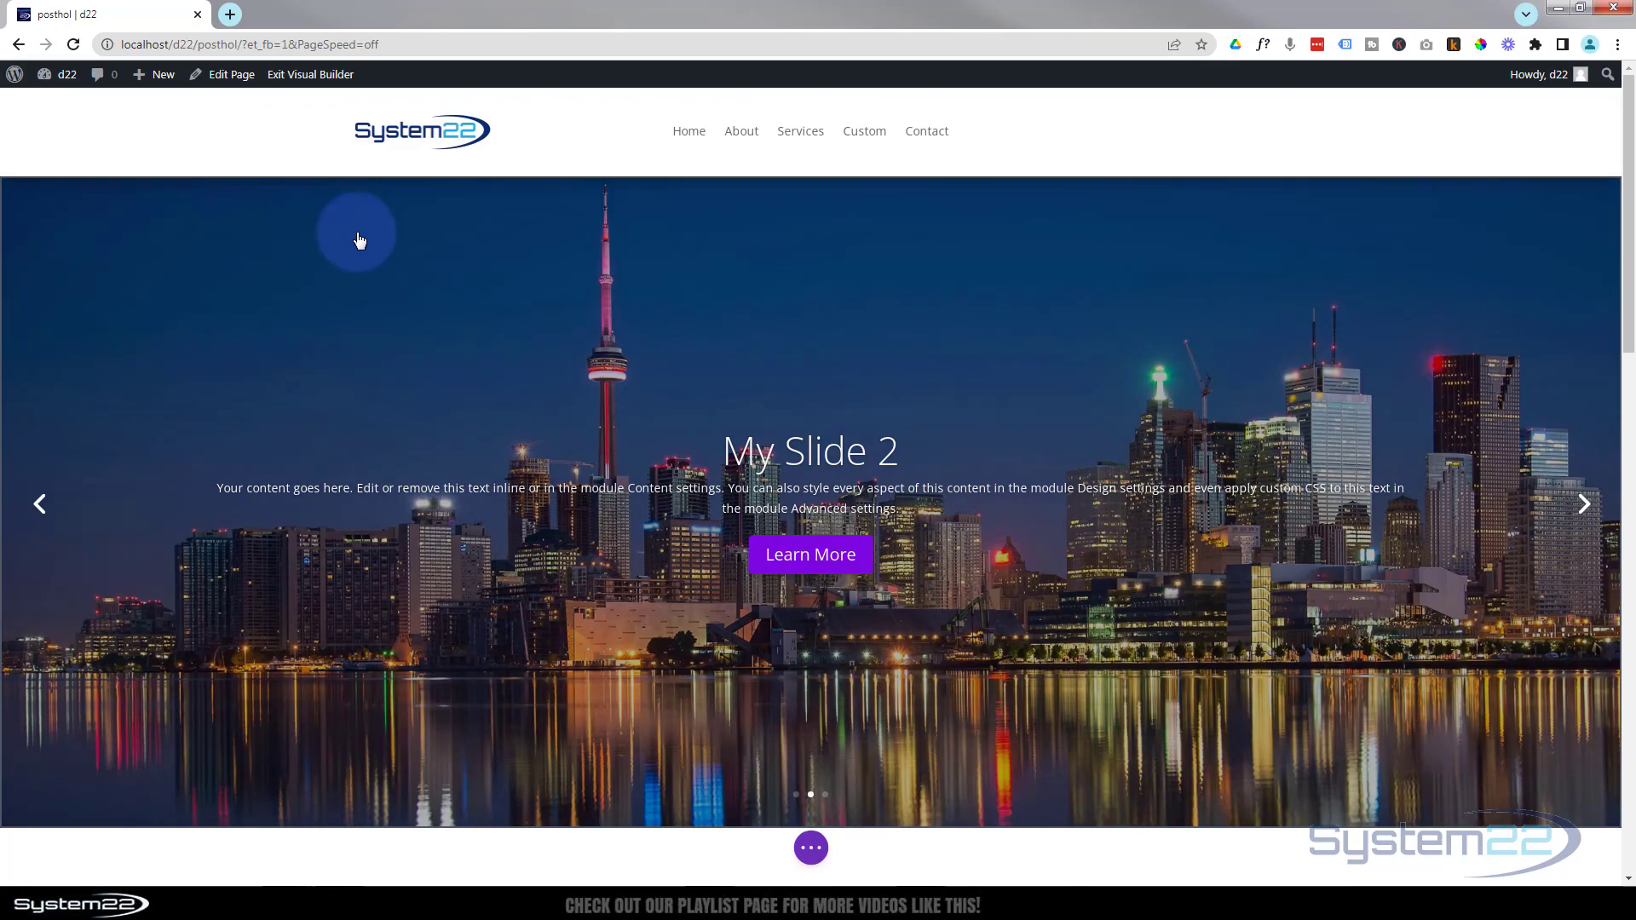
scroll(357, 241, "down", 7)
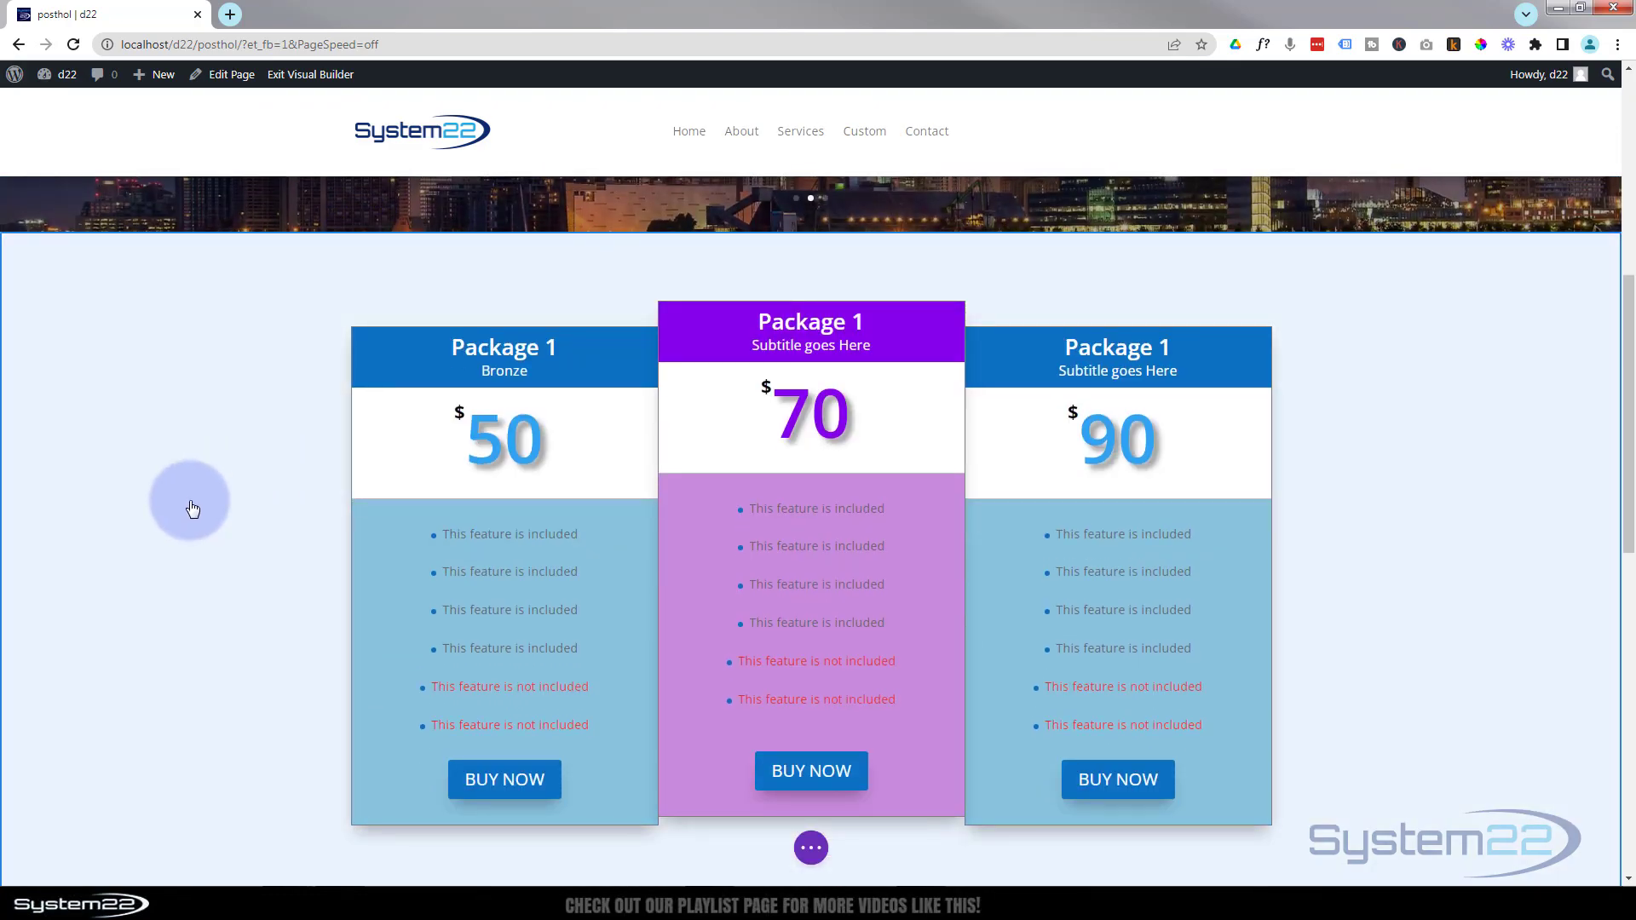
mouse_move(191, 507)
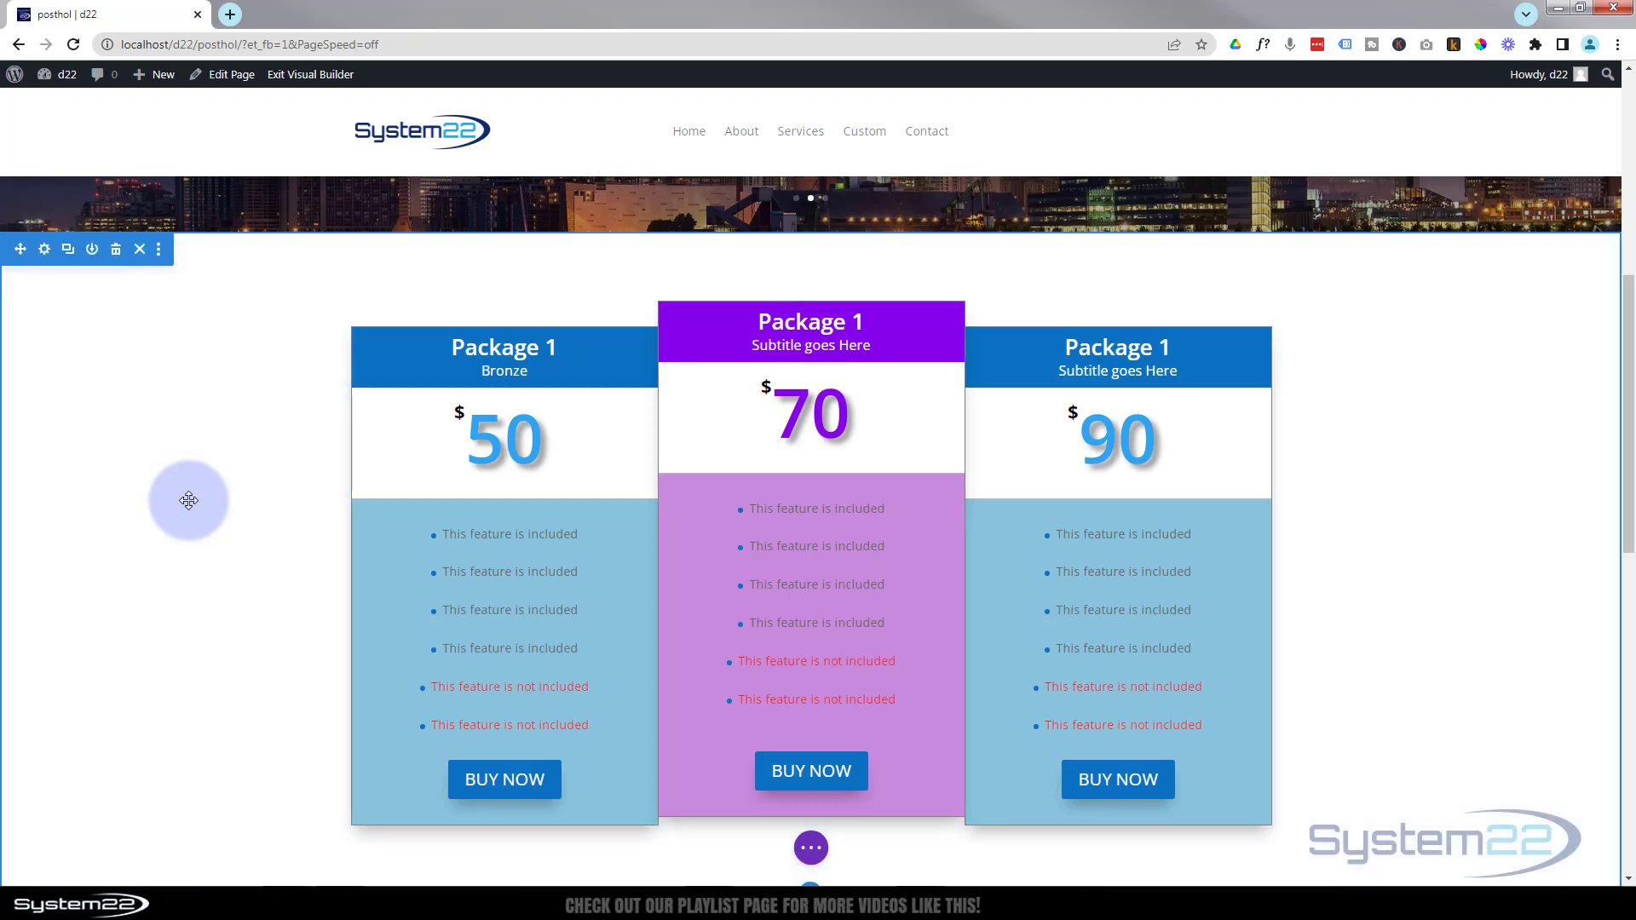
left_click(116, 248)
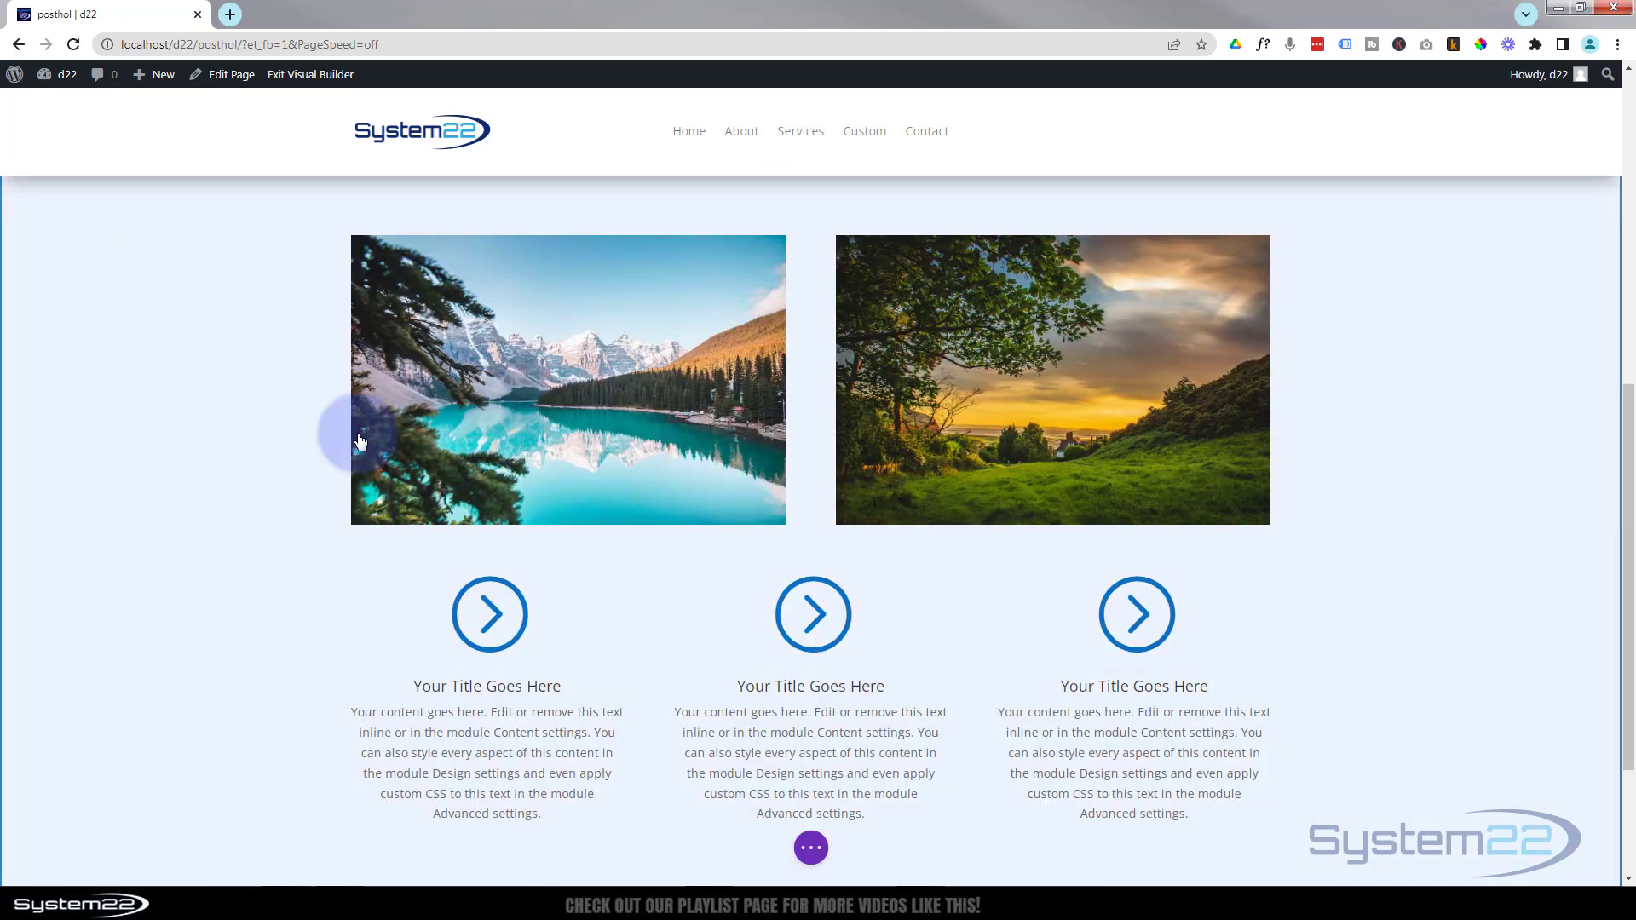
Add a regular section with a single-column row between the slider and the two landscape images
scroll(724, 486, "up", 2)
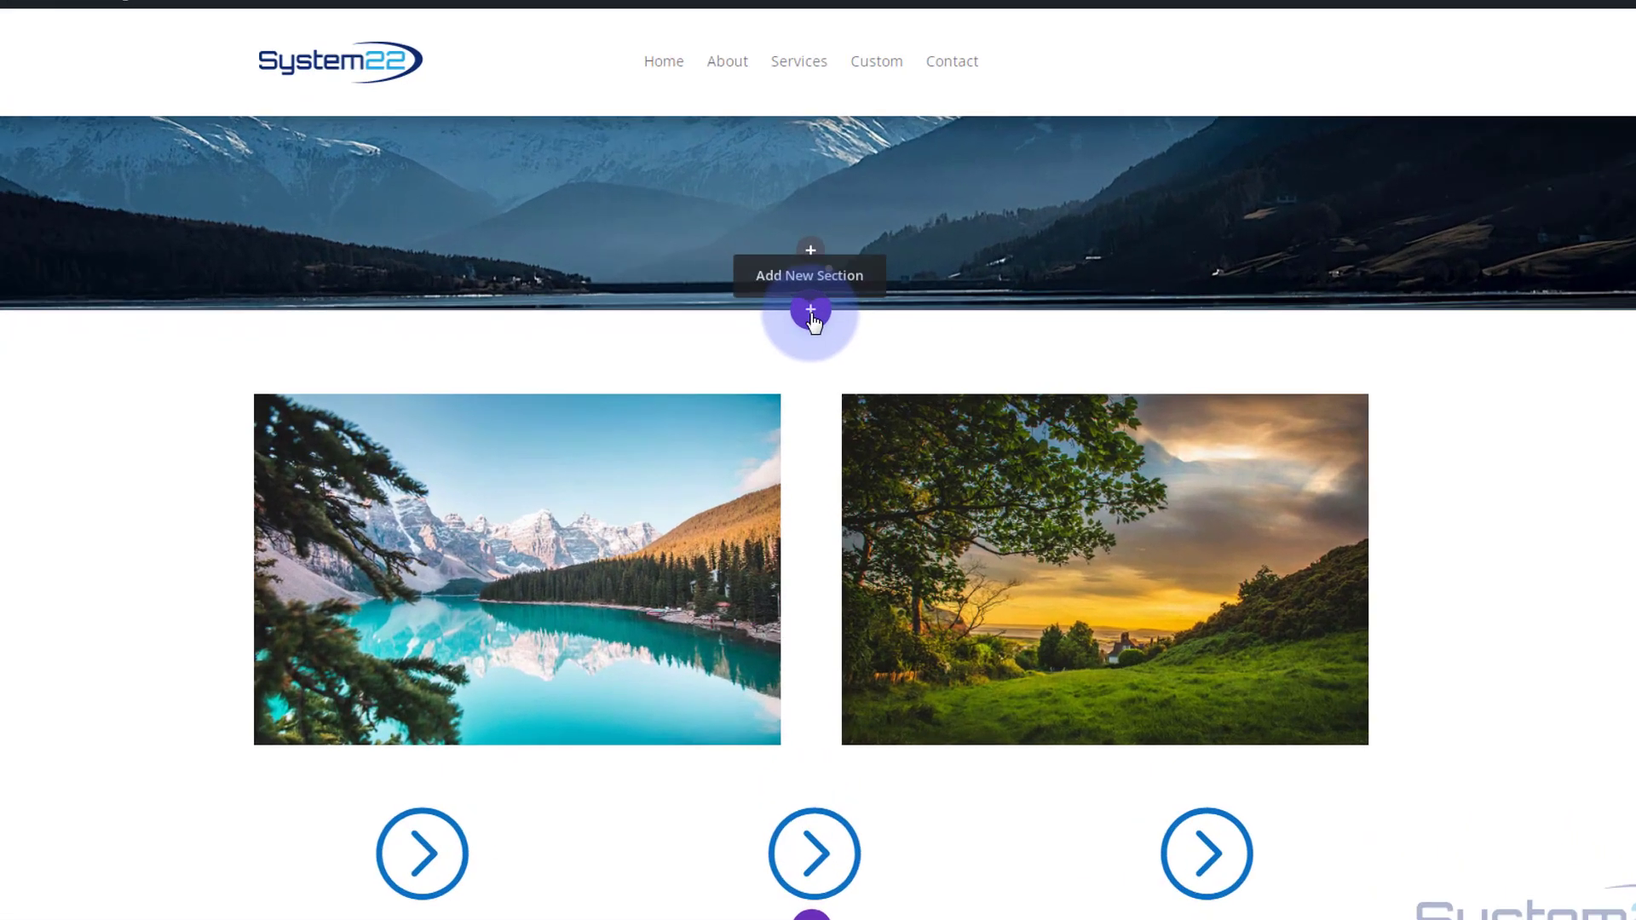
left_click(811, 338)
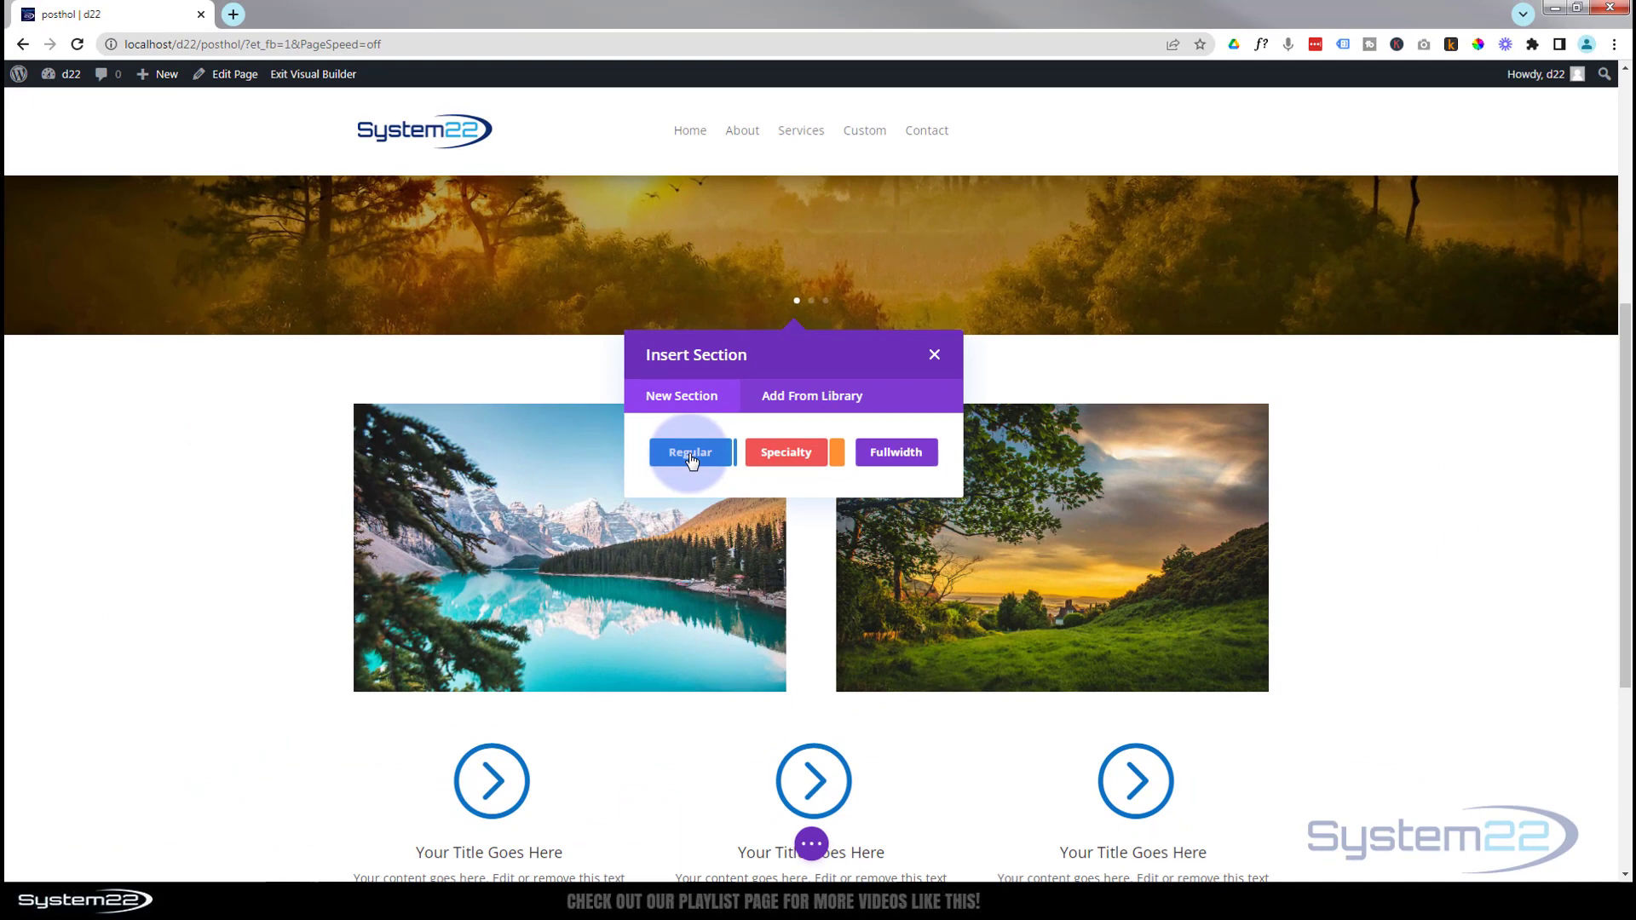
left_click(691, 458)
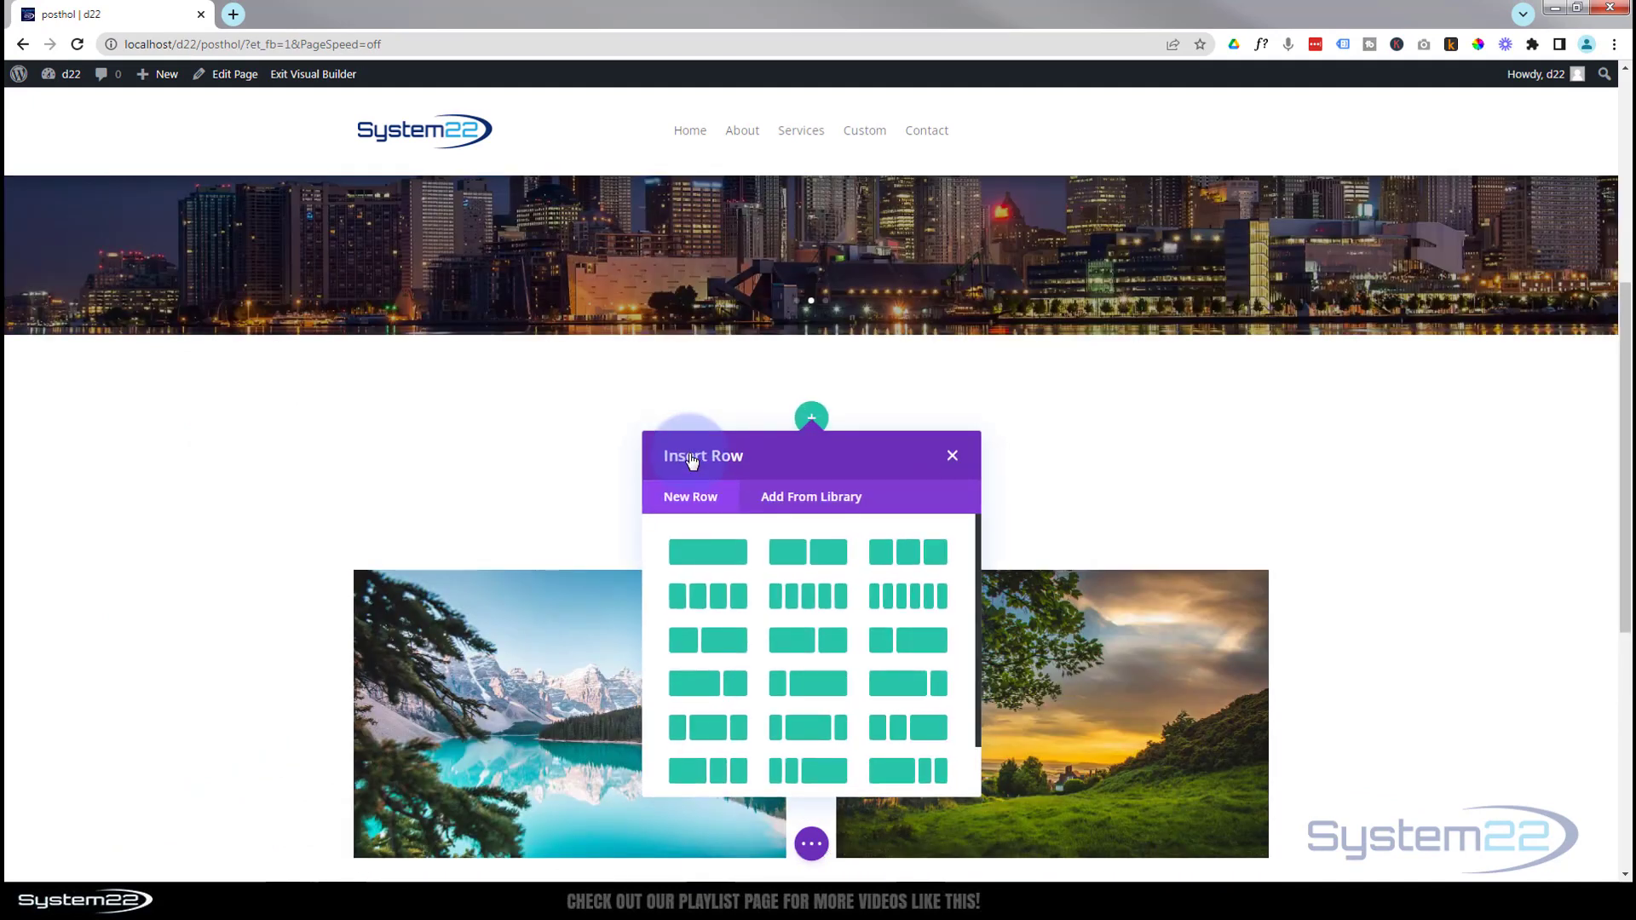
left_click(707, 554)
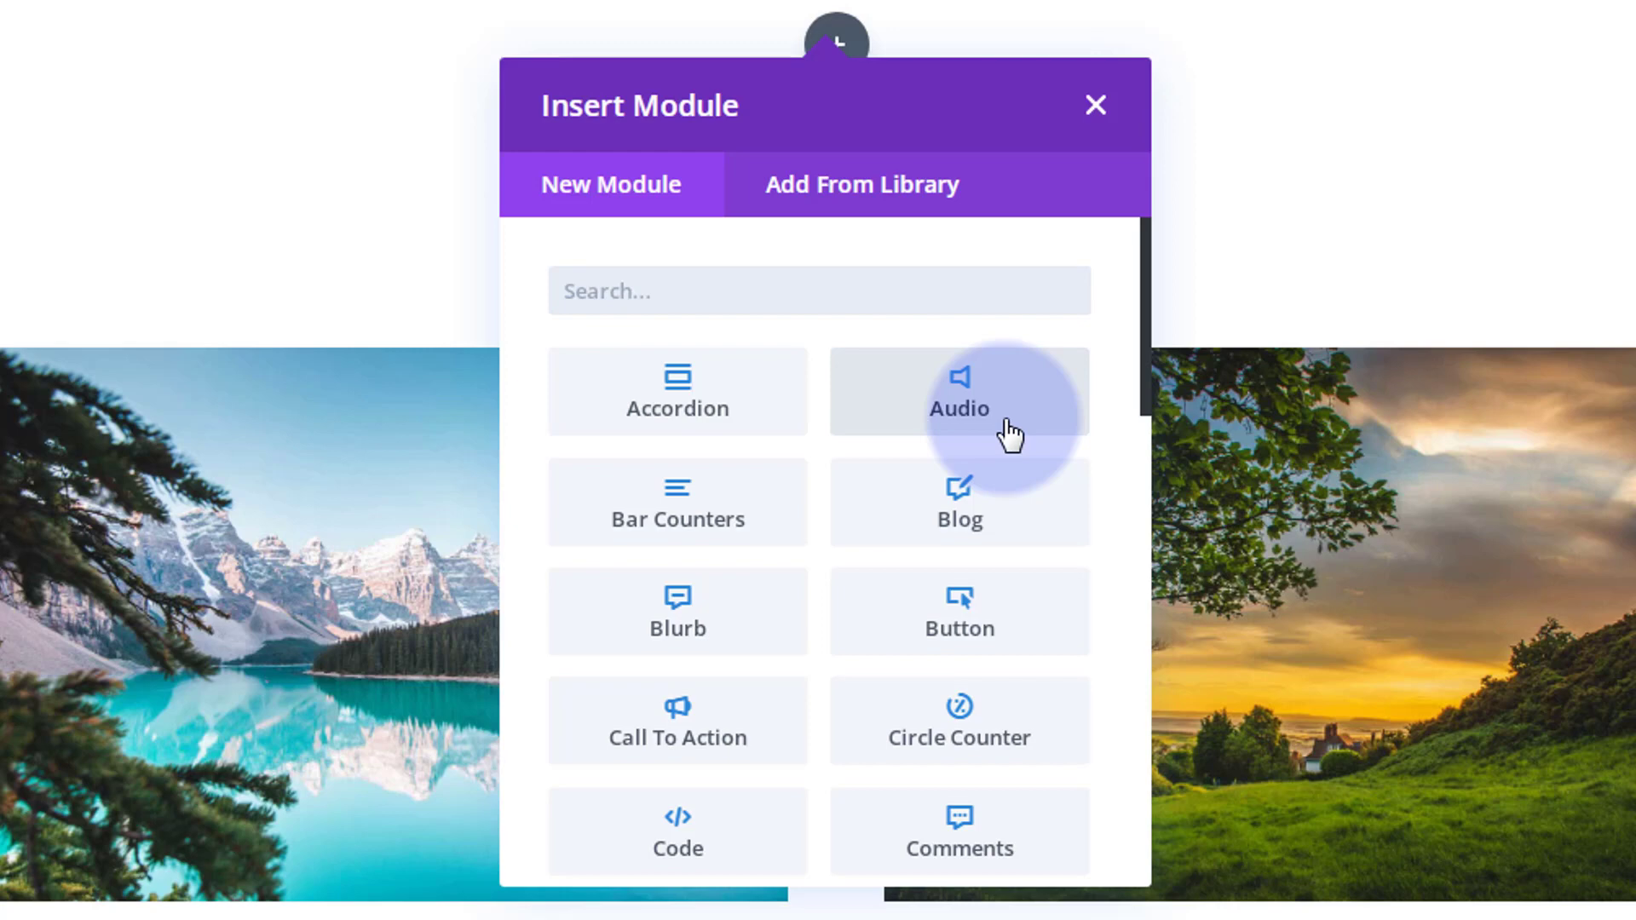
Insert a Pricing Tables module into the new row and delete its second pricing table
scroll(1011, 431, "down", 2)
scroll(1011, 434, "down", 6)
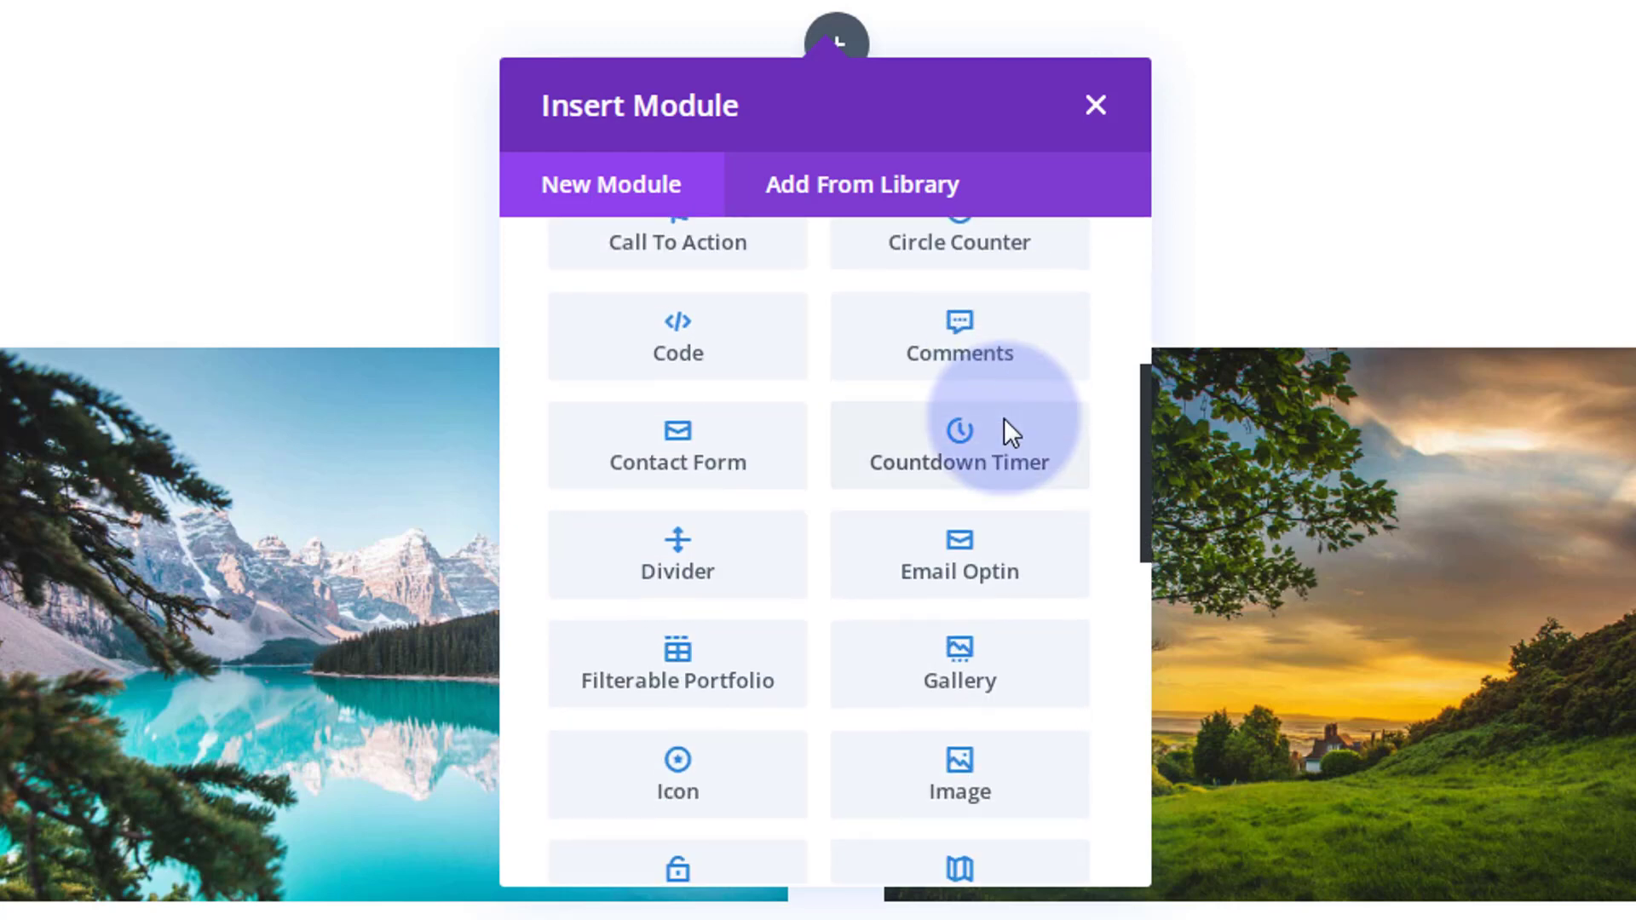
scroll(1005, 431, "down", 6)
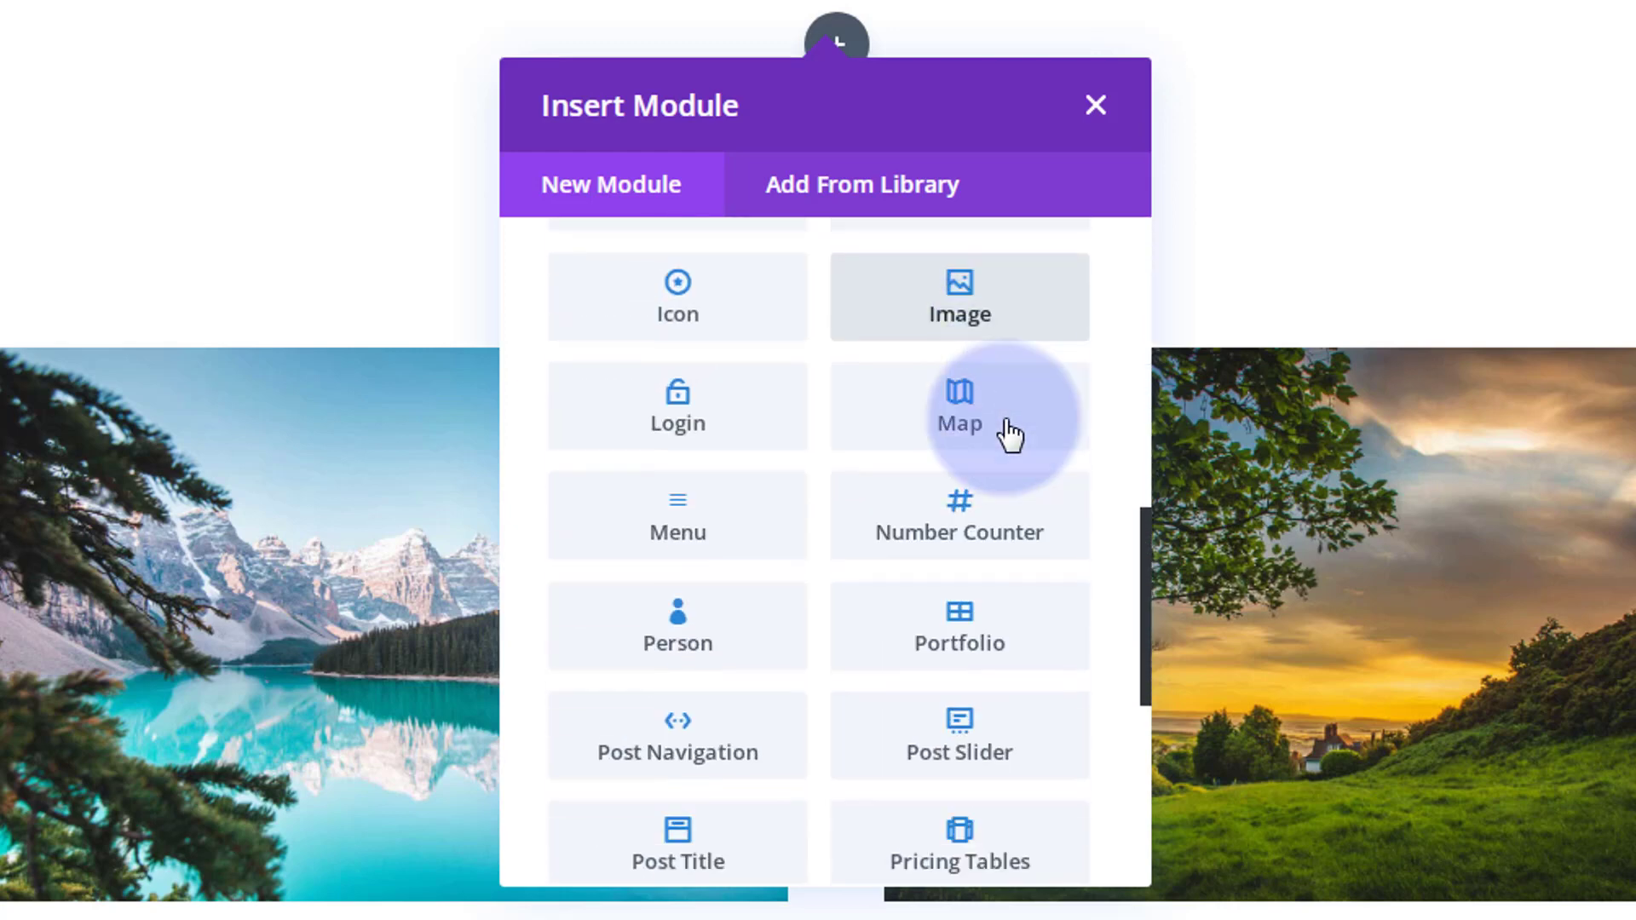
scroll(1004, 431, "down", 2)
scroll(989, 372, "down", 3)
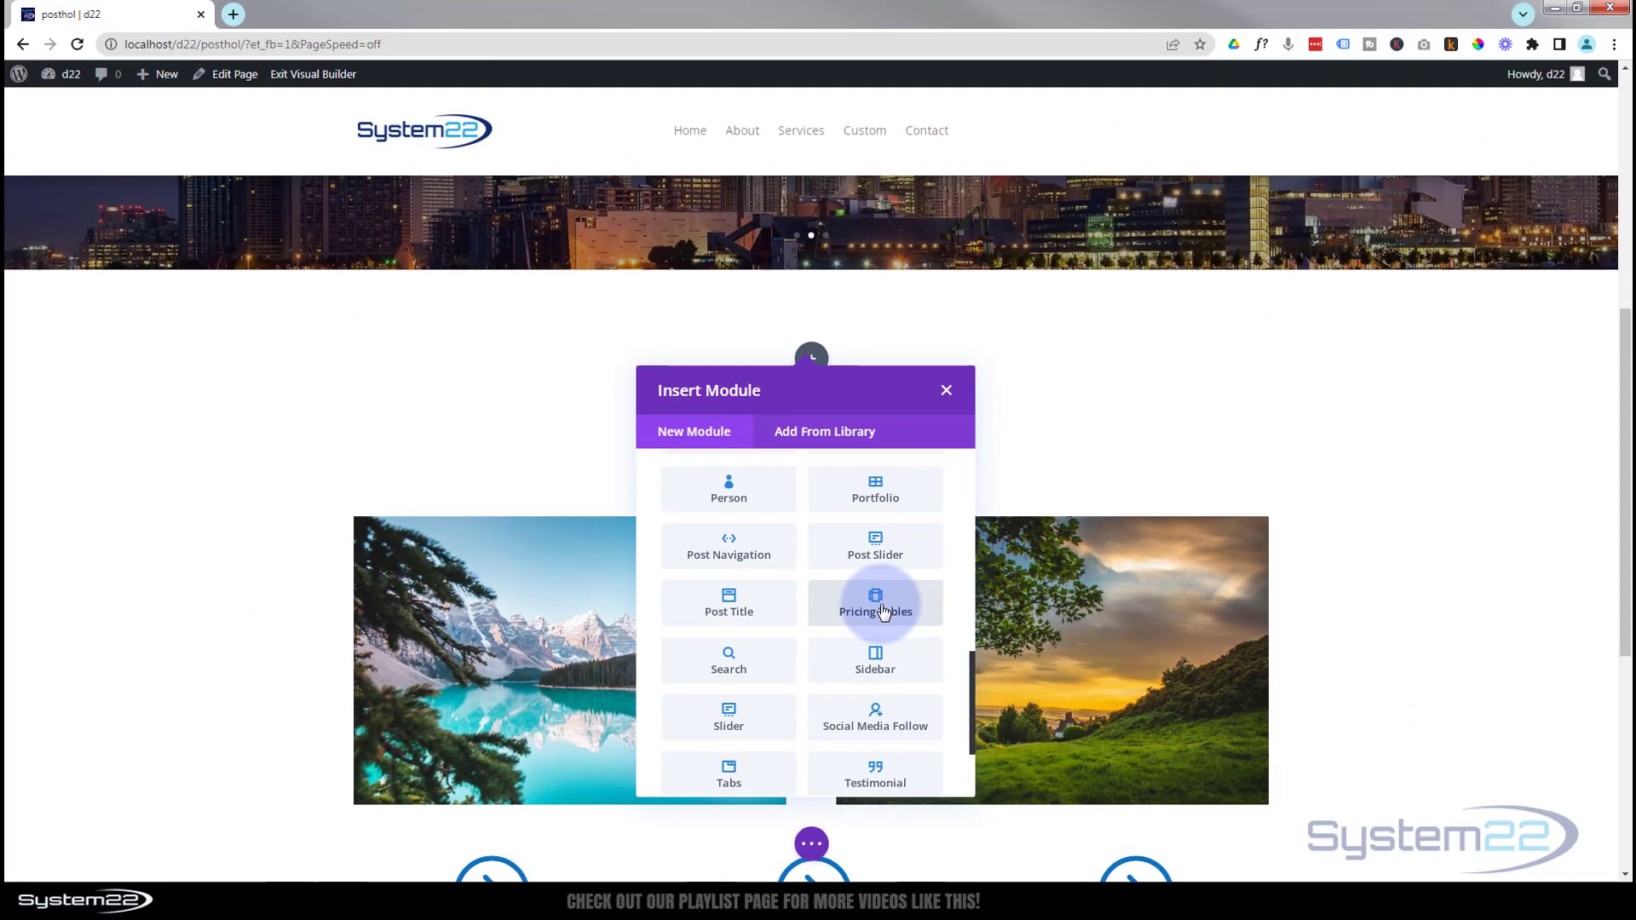
left_click(869, 660)
mouse_move(1302, 216)
left_mouse_down()
mouse_move(1499, 208)
mouse_move(1307, 240)
left_mouse_up()
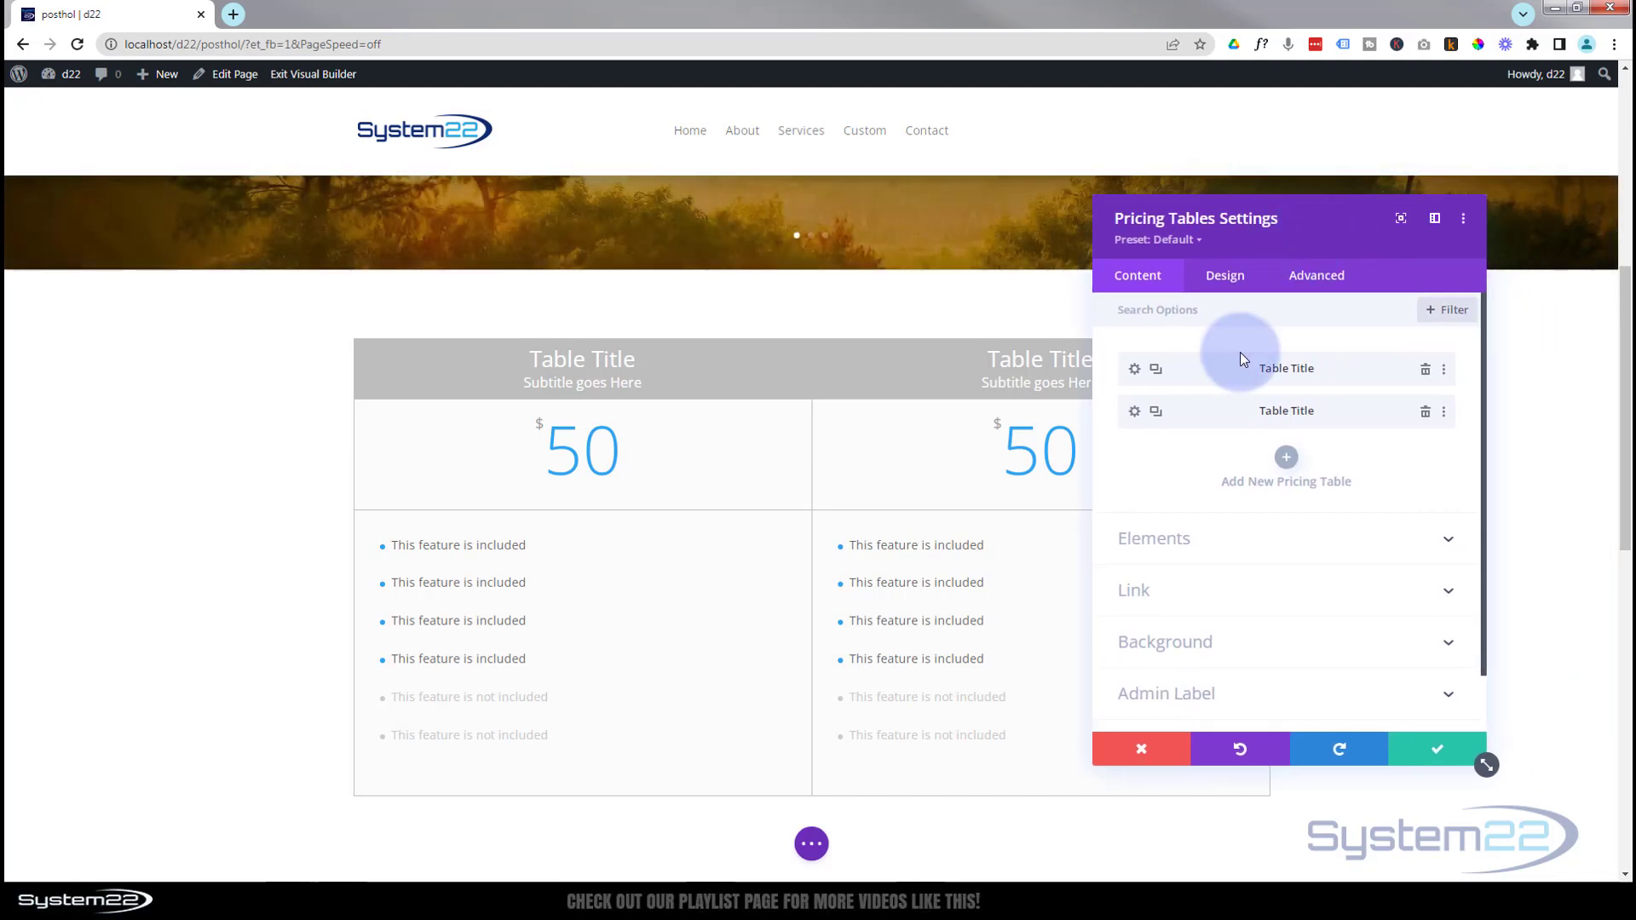
left_click(1426, 413)
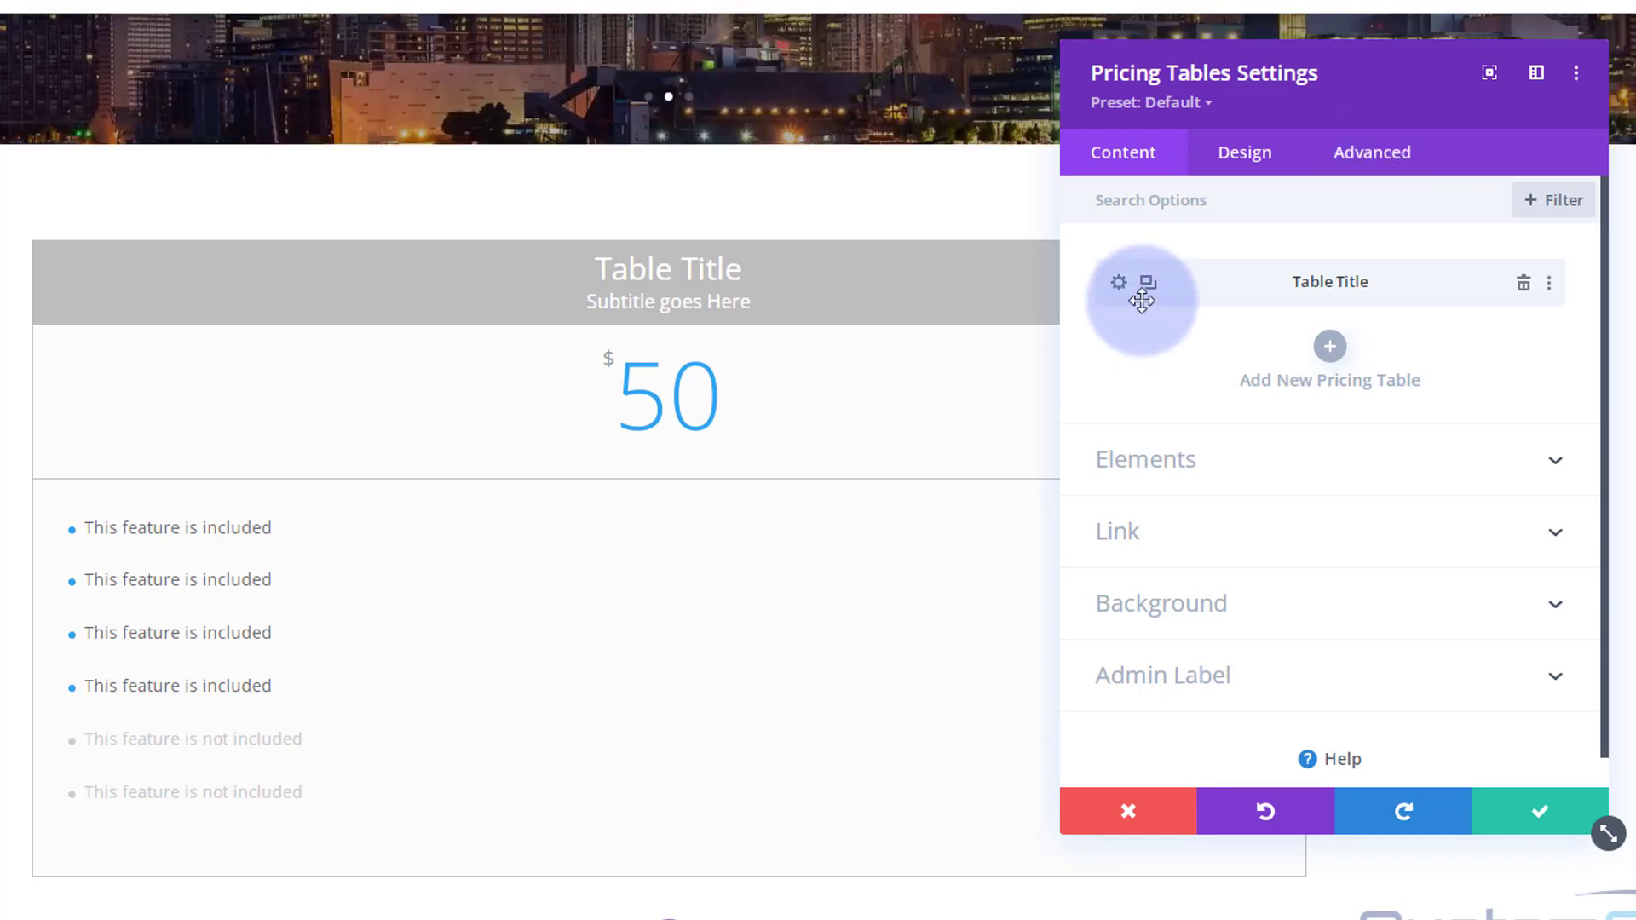
Set the remaining pricing table's title to "Package 1" and its subtitle to "Bronze"
left_click(1119, 284)
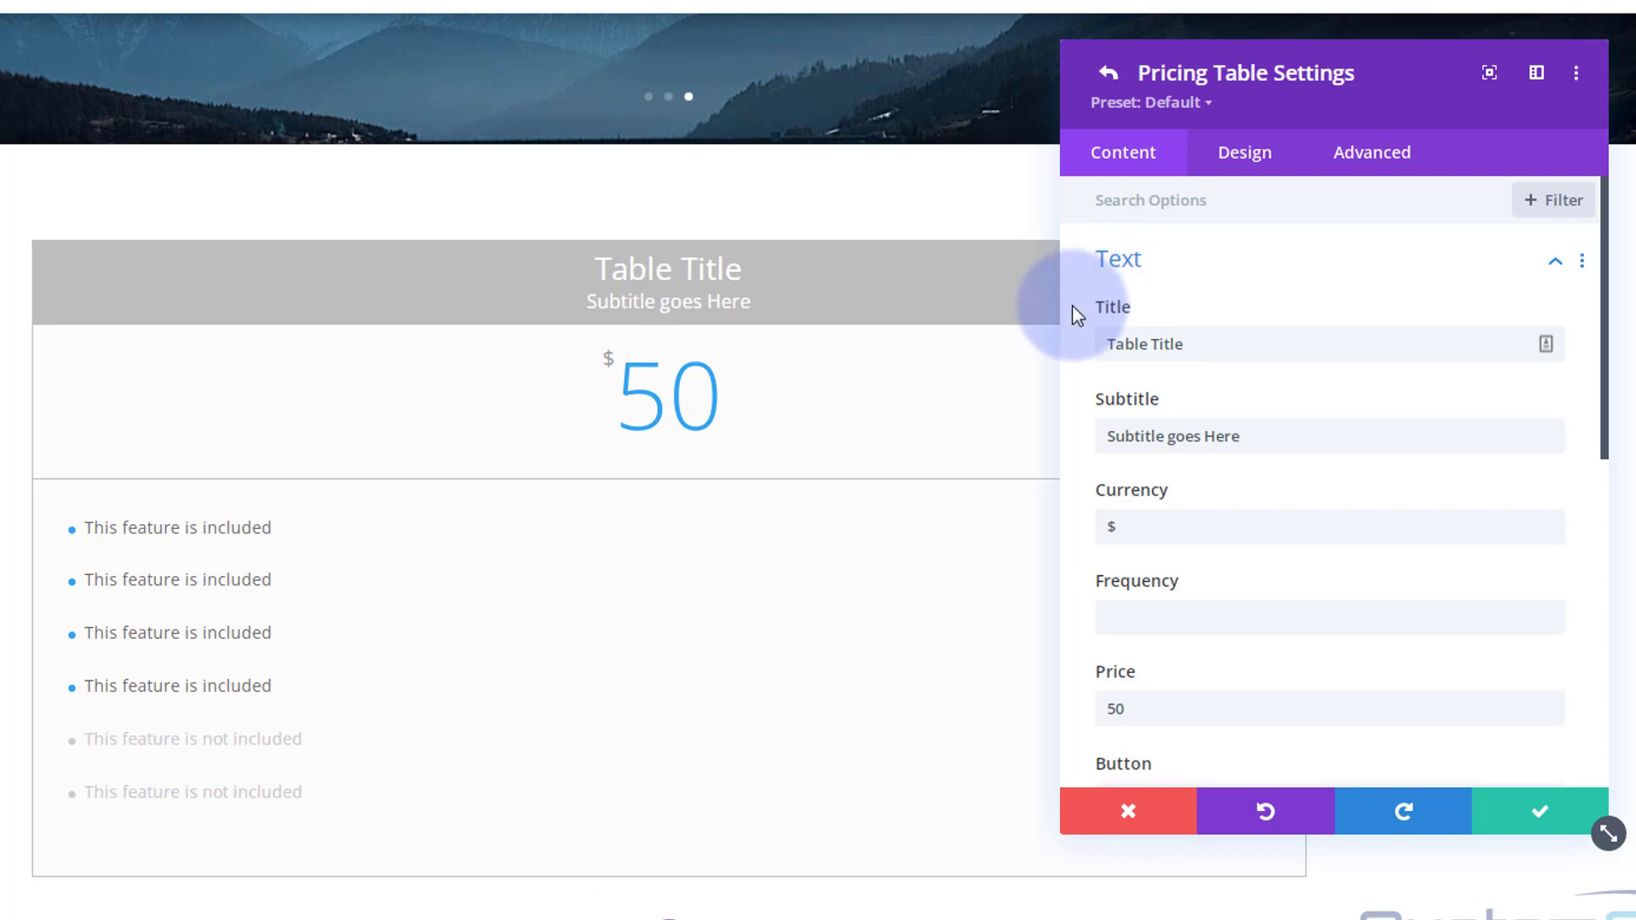
left_click_drag(1184, 345, 1082, 349)
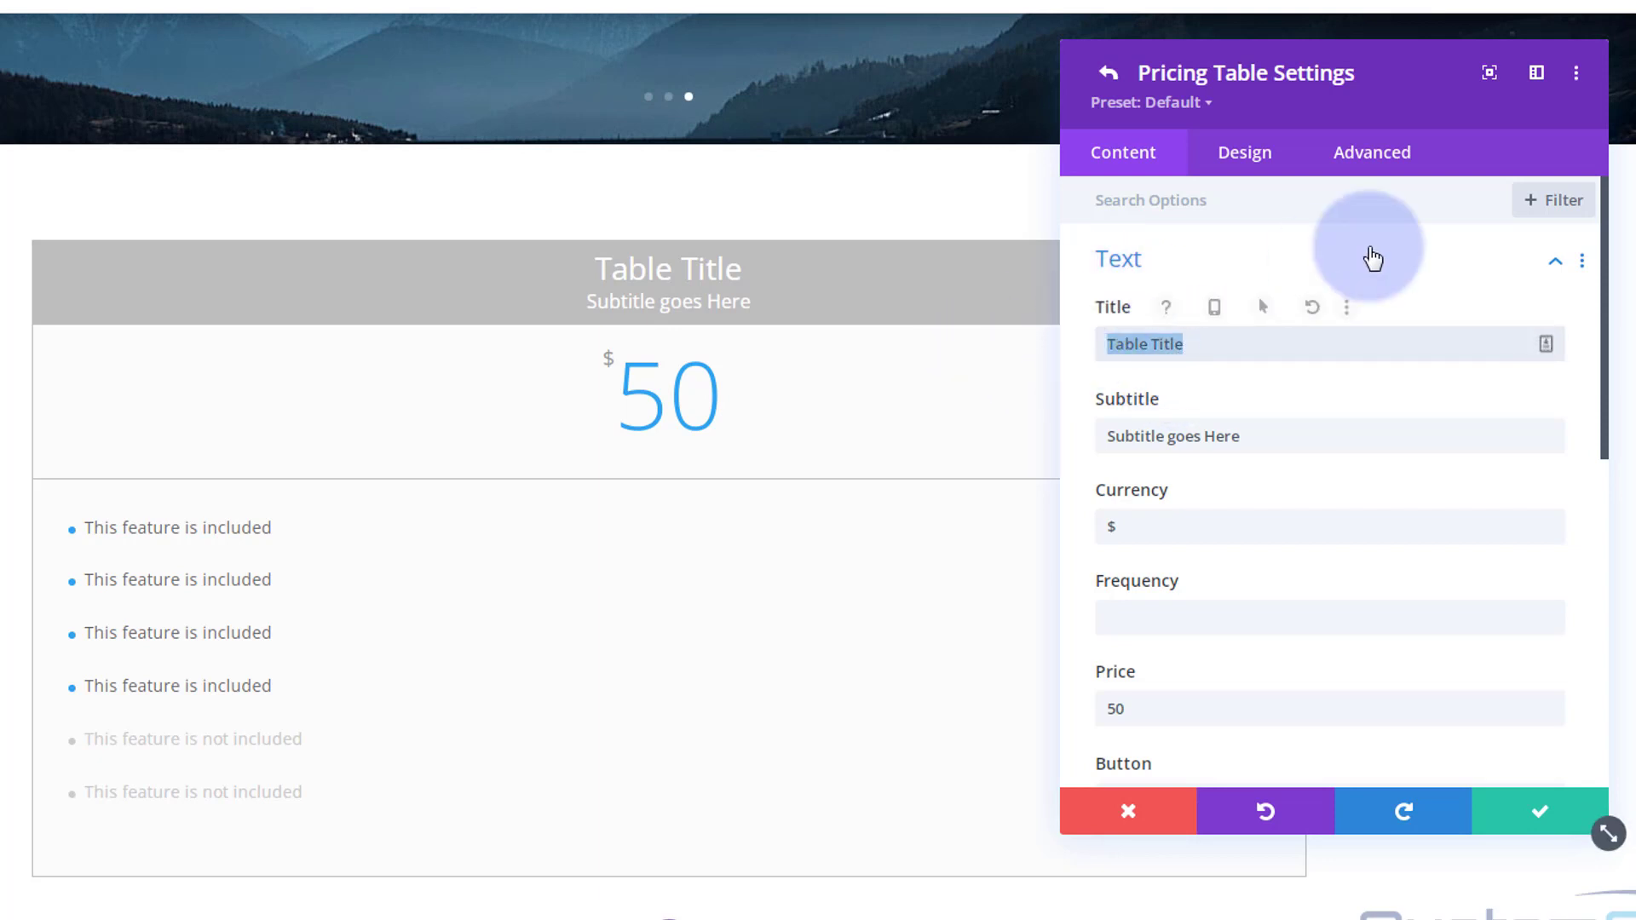
type("Package 1")
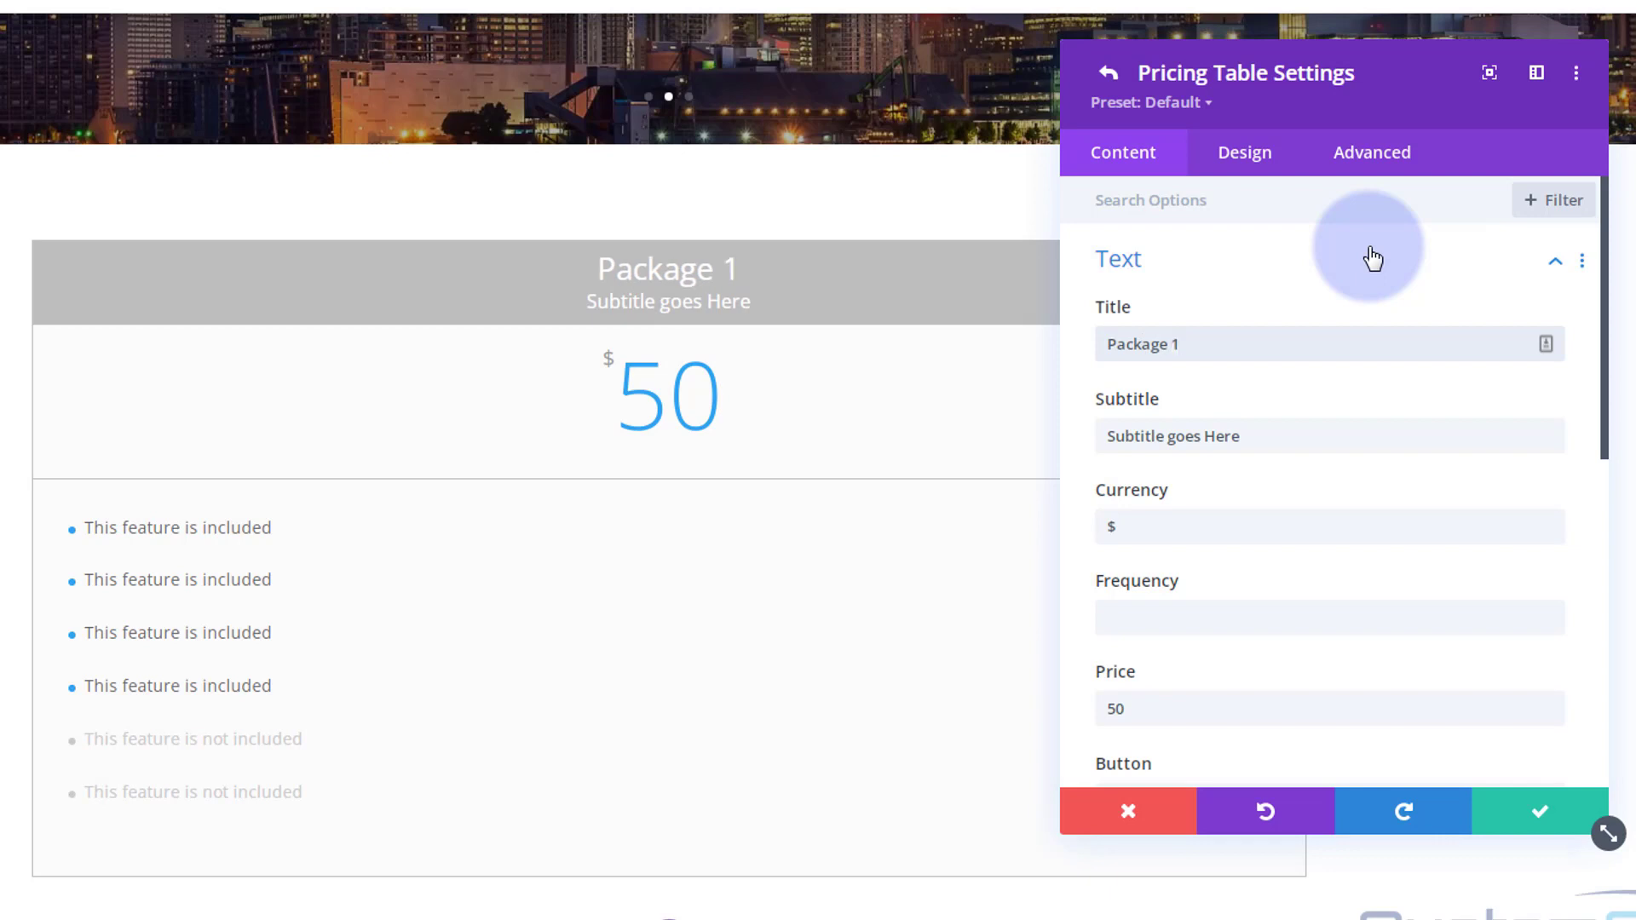
left_click_drag(1252, 435, 1094, 446)
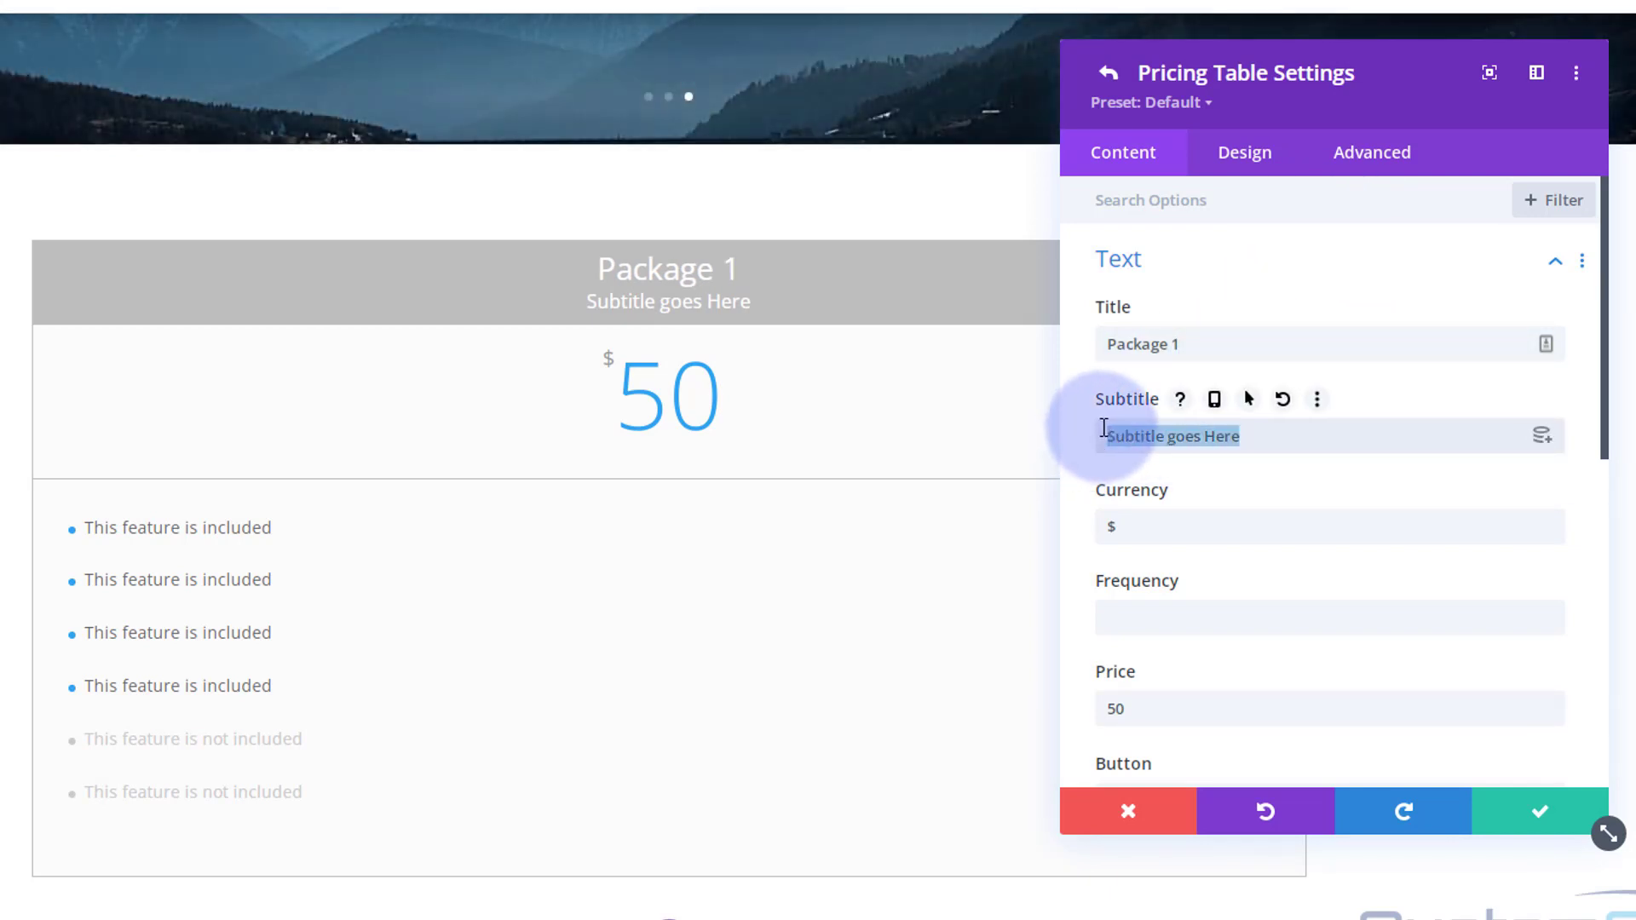
type("Bronze")
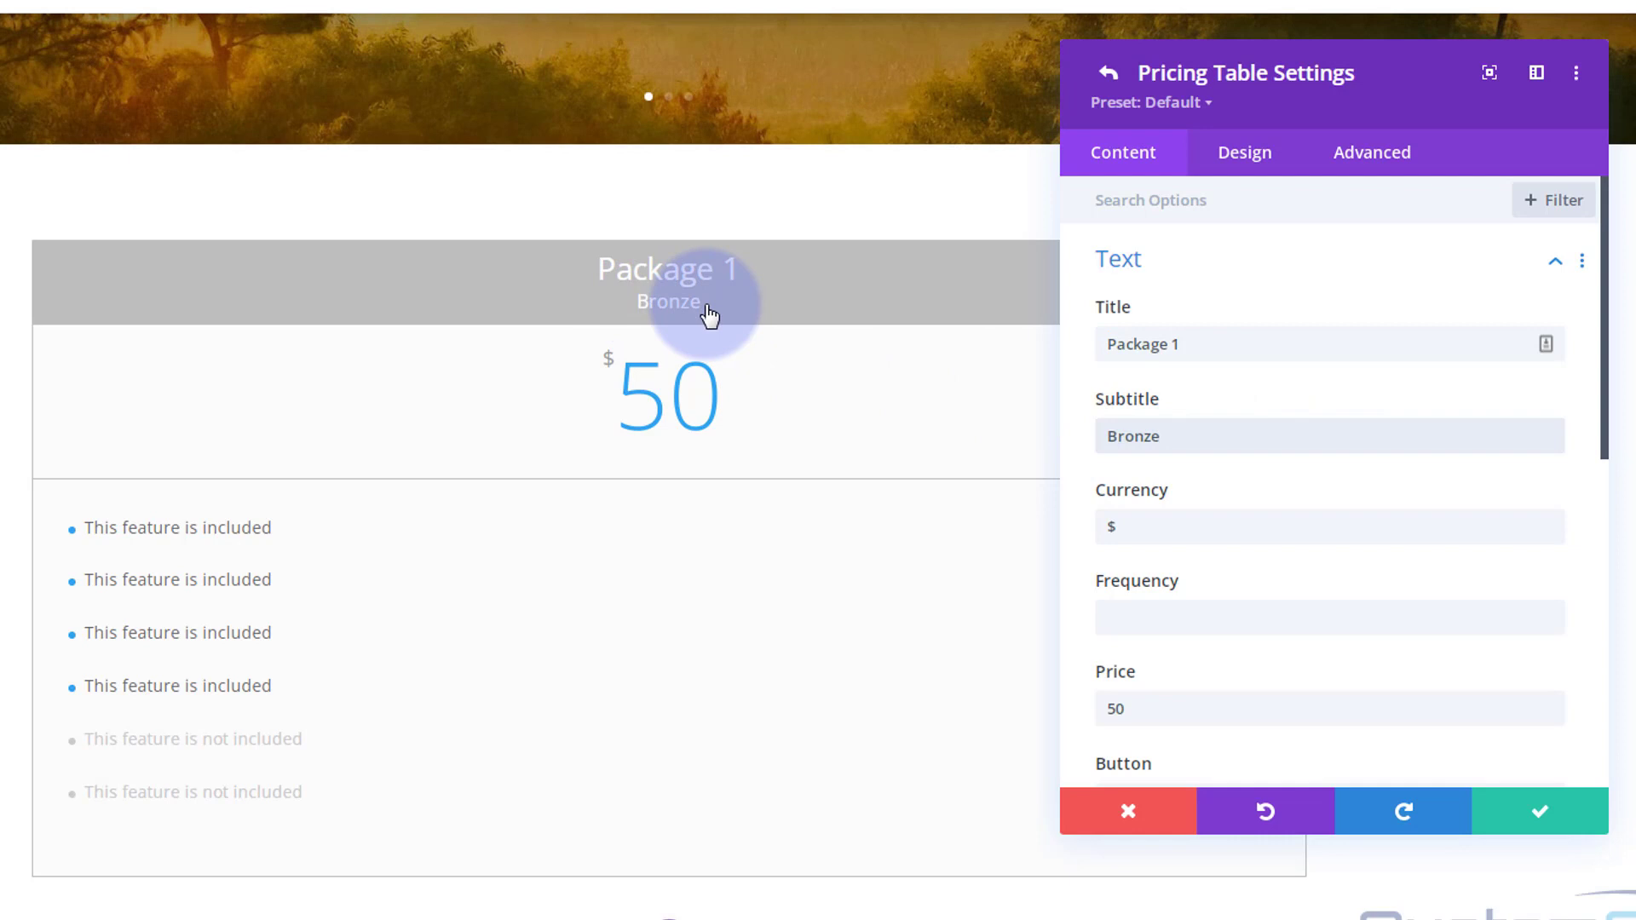
Try "per month" as the pricing table's frequency and clear the entry again
left_click(1110, 530)
double_click(1110, 530)
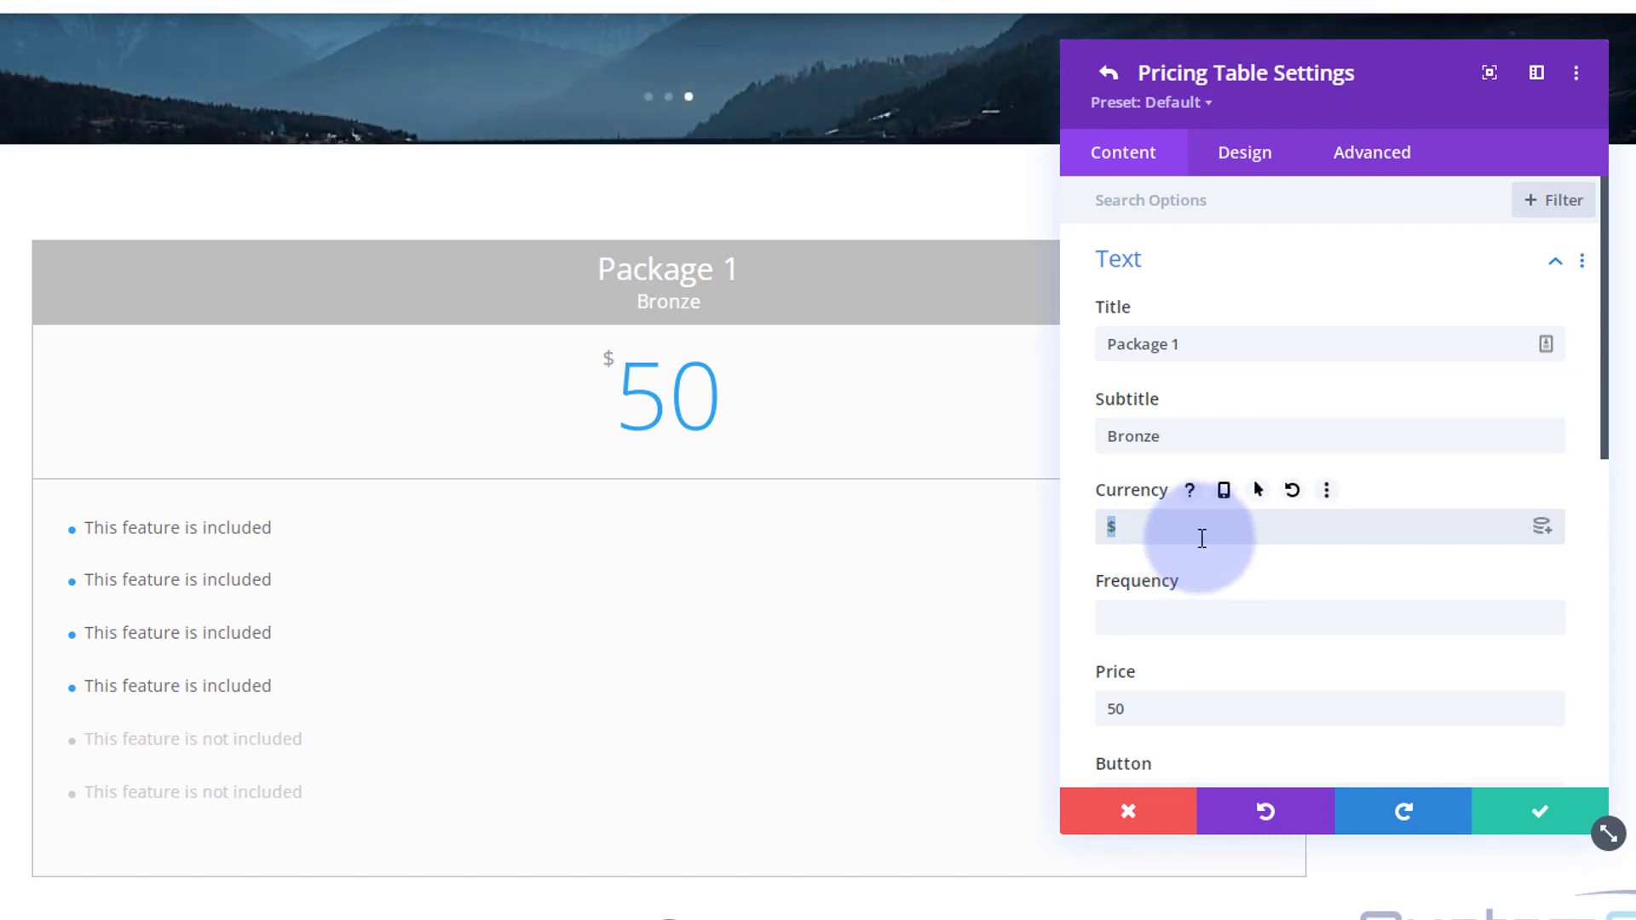
left_click(1161, 622)
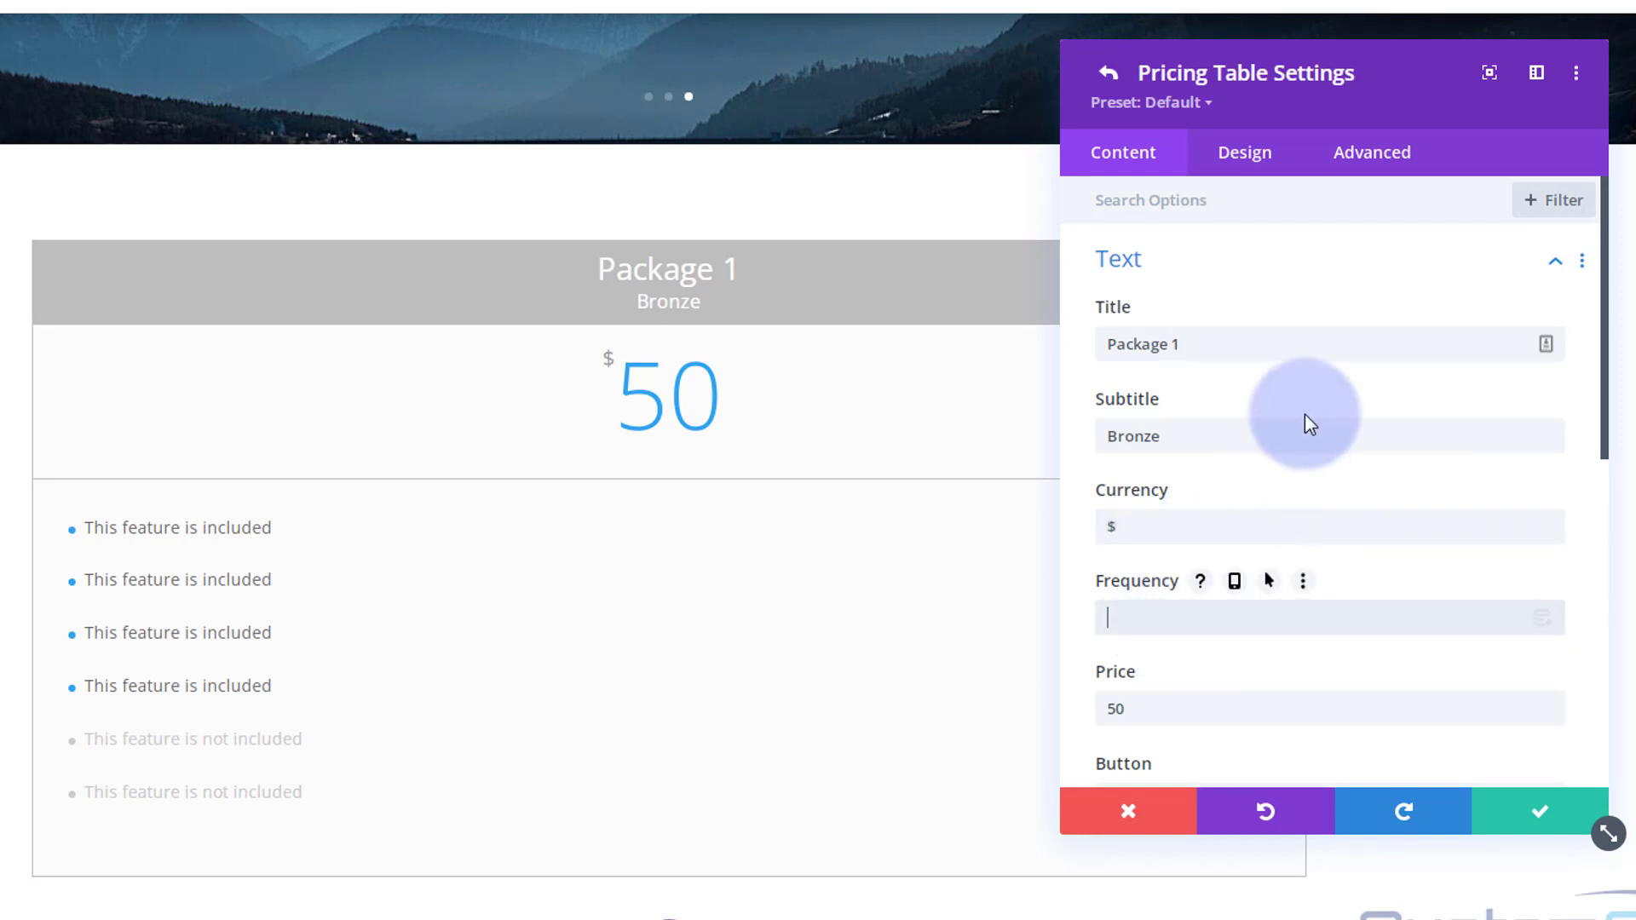
type("per month")
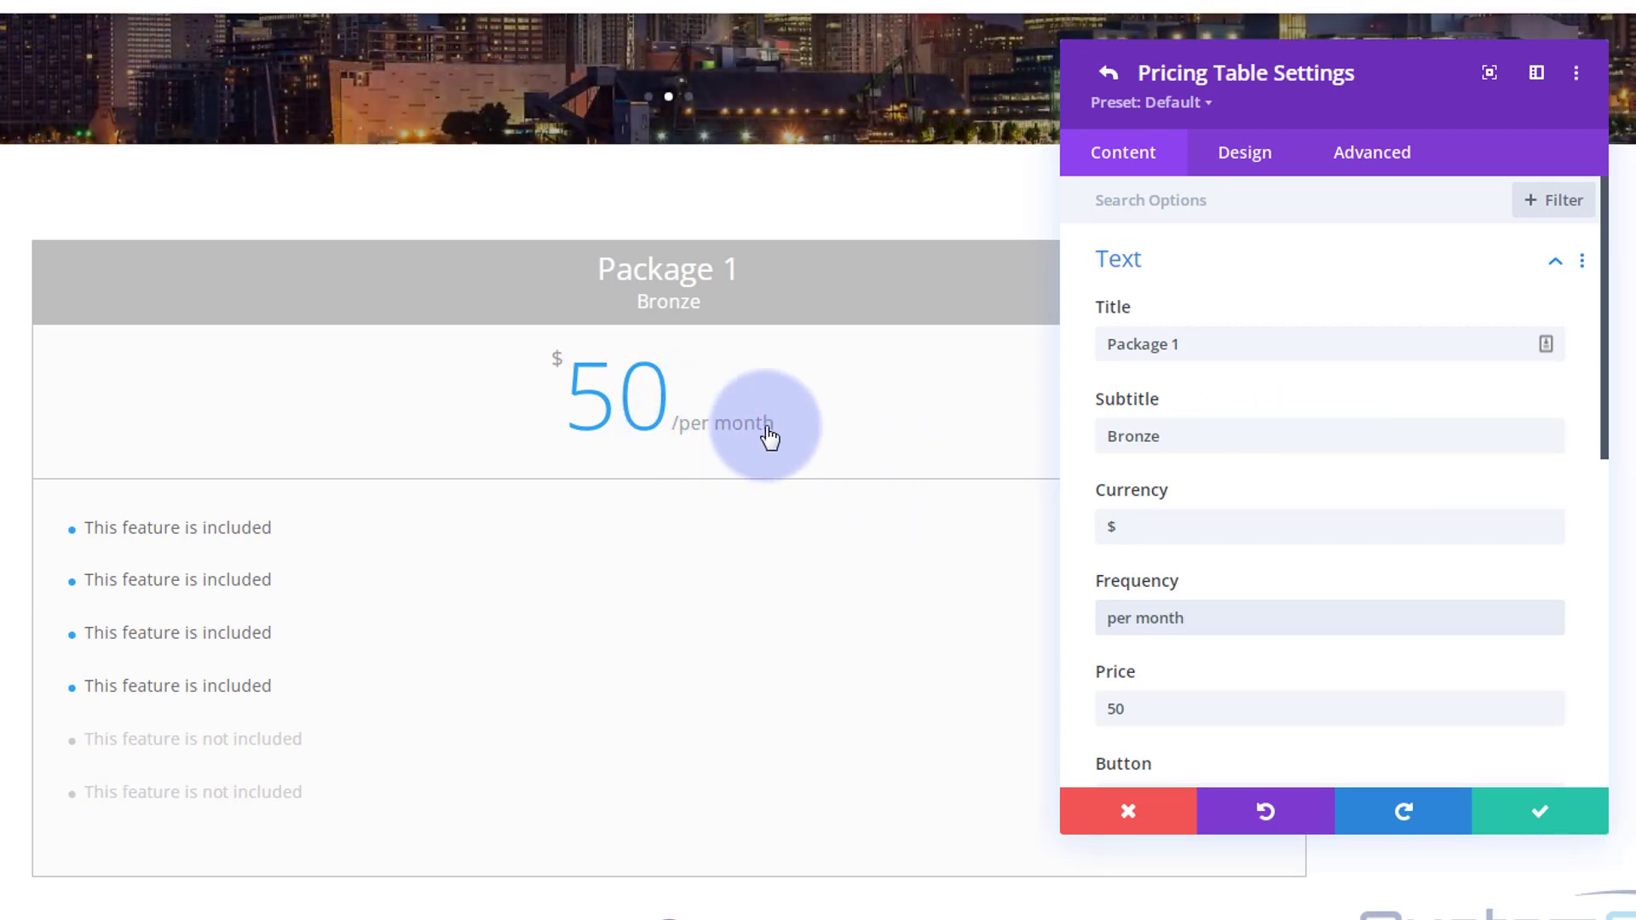
left_click_drag(1198, 620, 1065, 615)
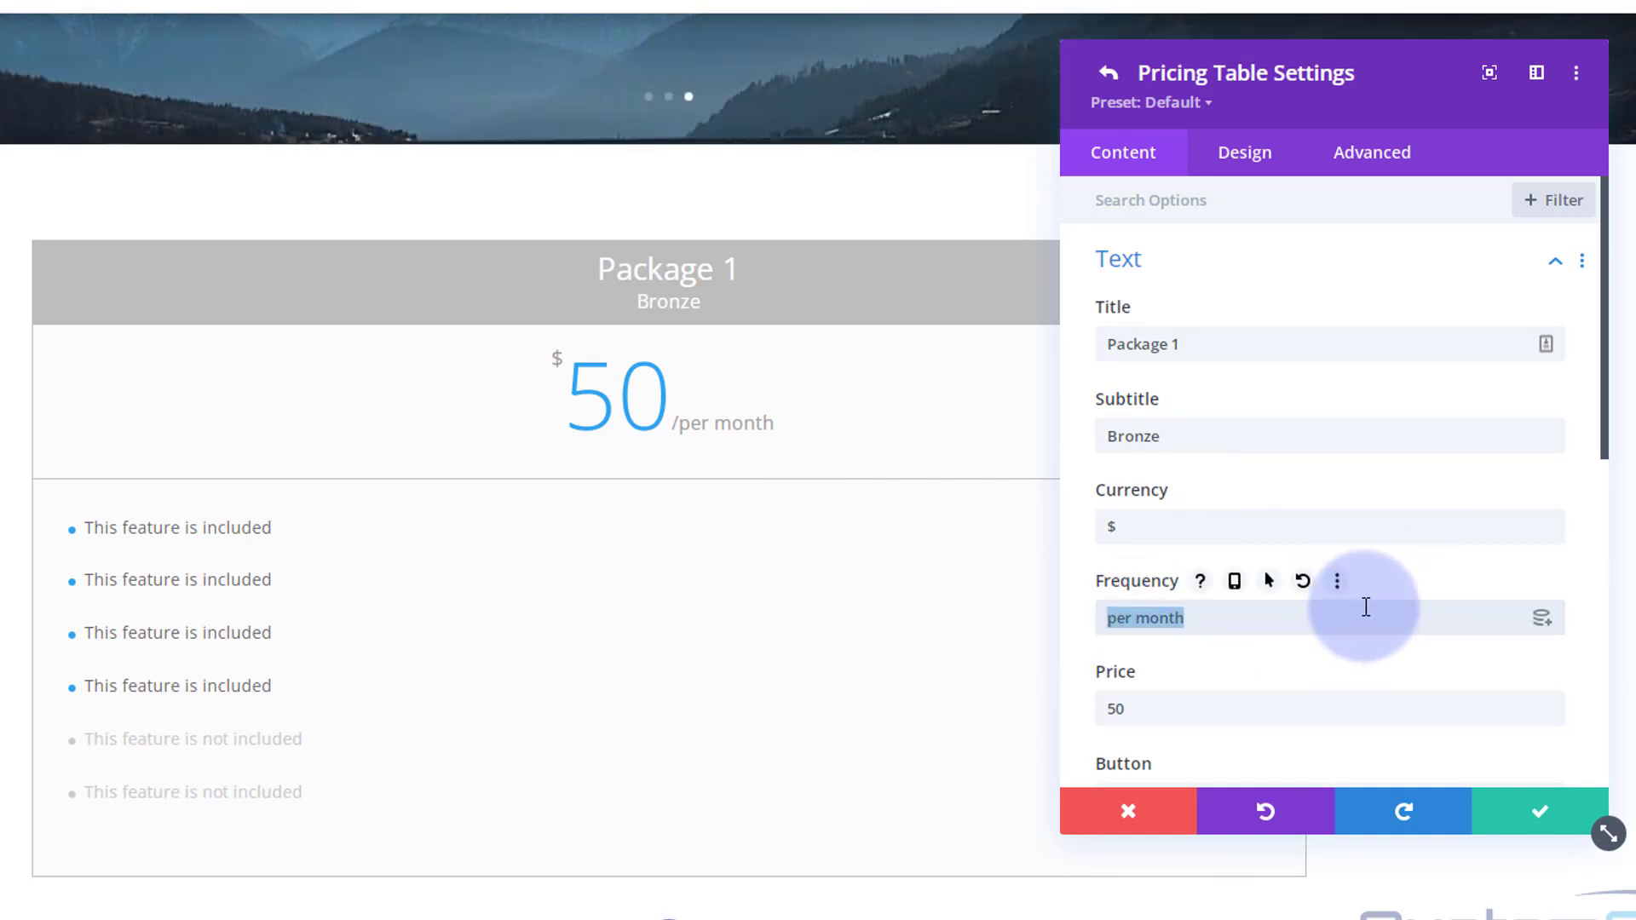
key("BackSpace")
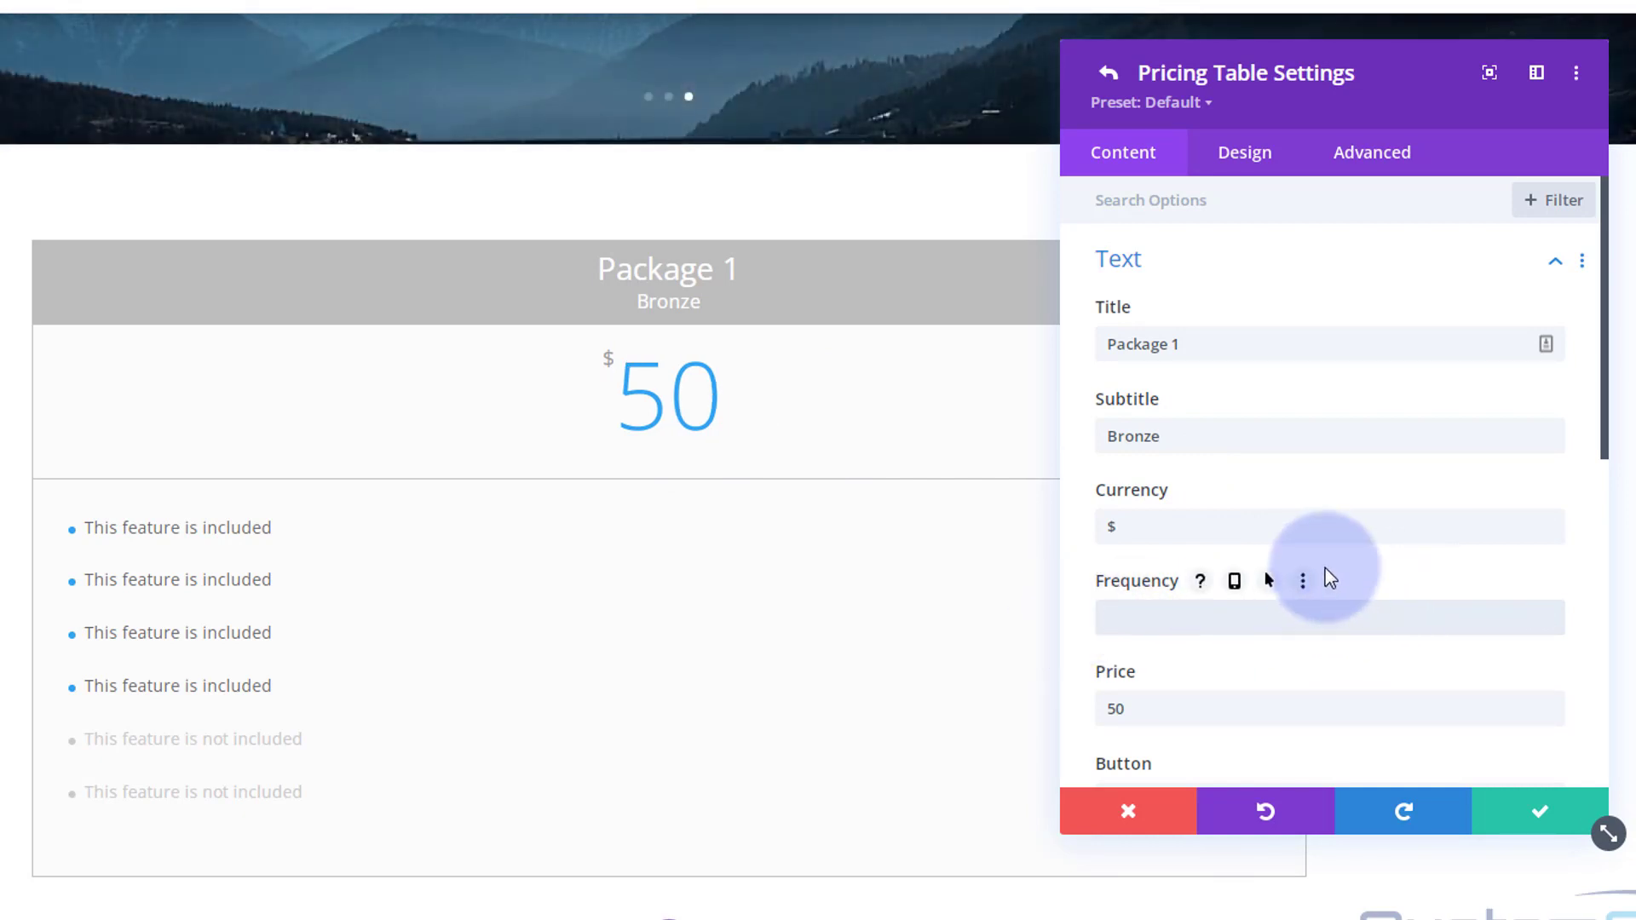
Set the Package 1 table's price to 35.99
scroll(1327, 575, "down", 3)
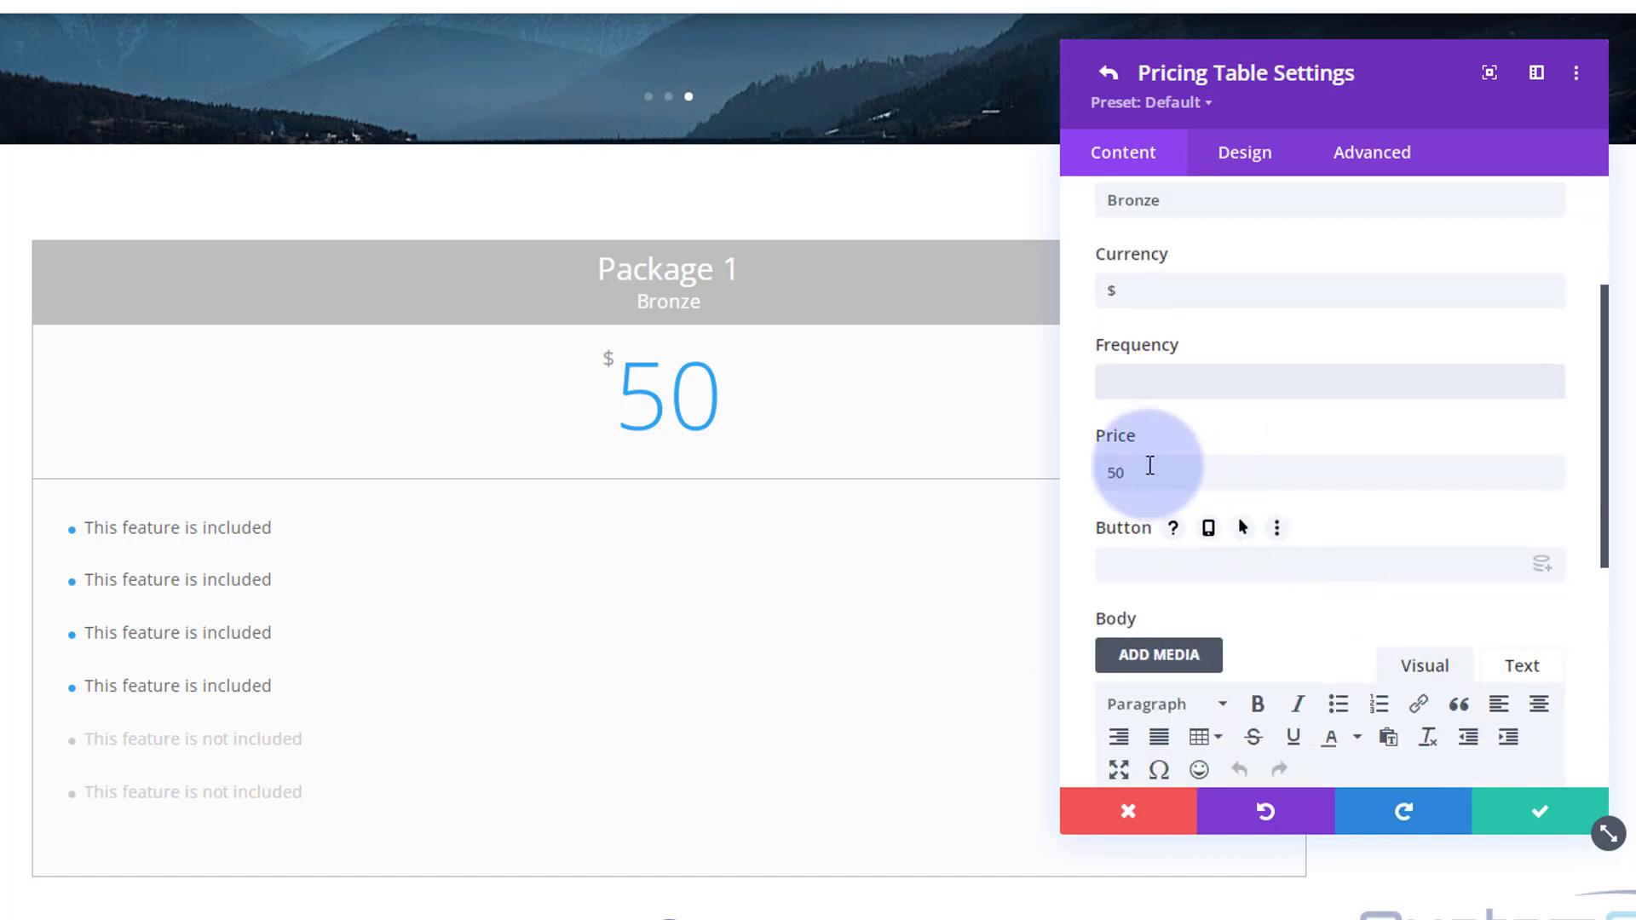
left_click(1110, 473)
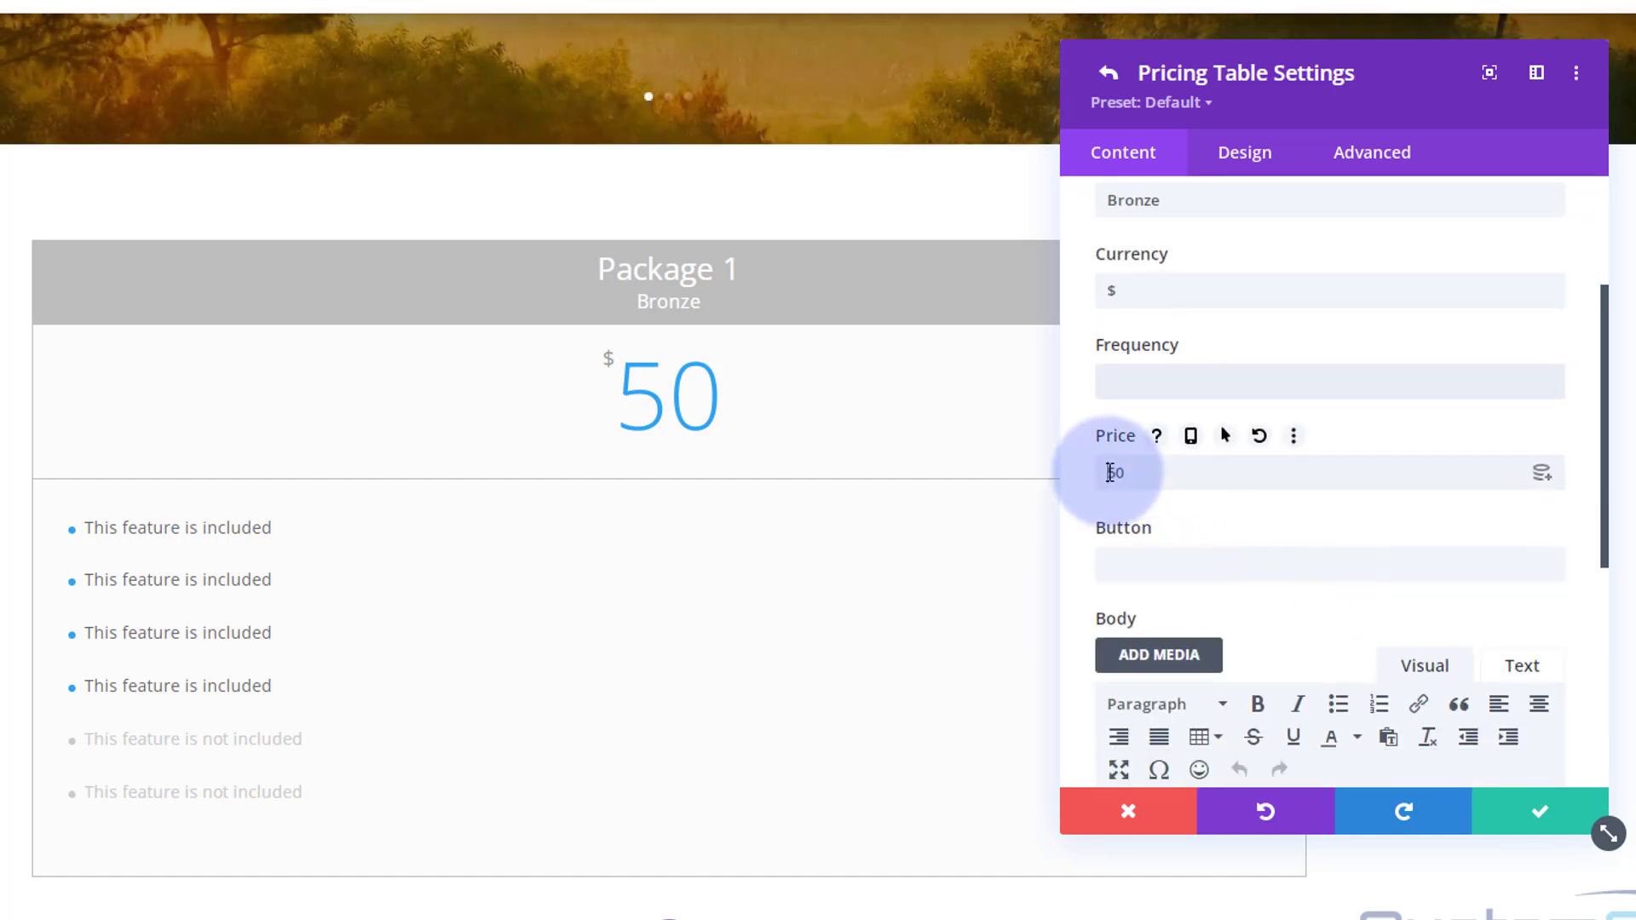
left_click_drag(1110, 473, 1130, 471)
type("35")
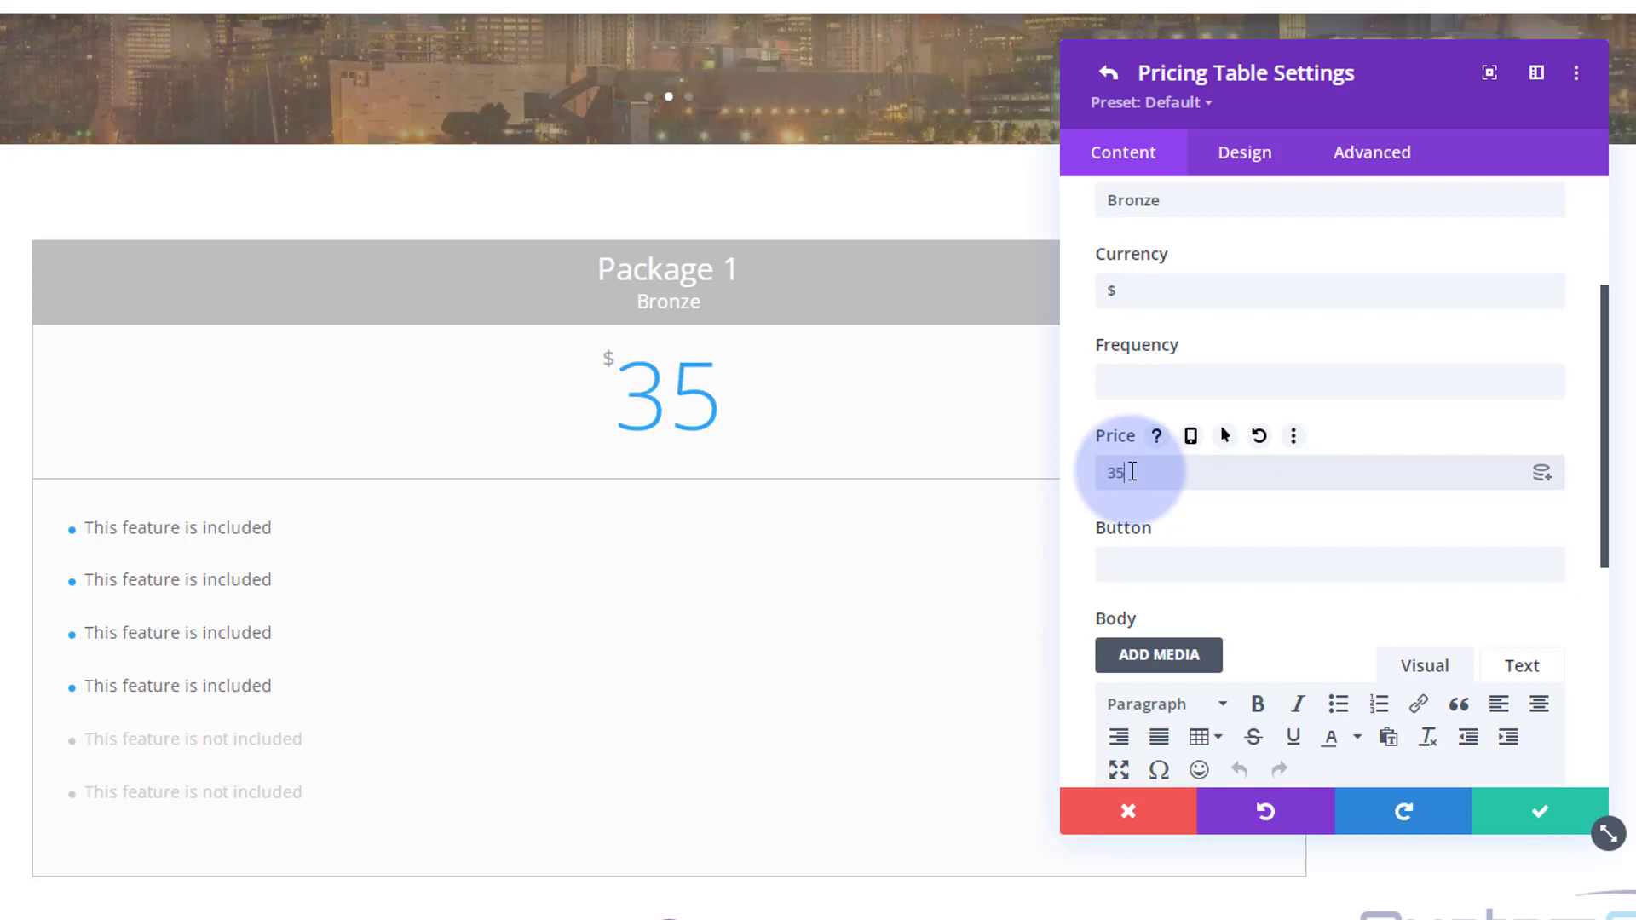
type(".99")
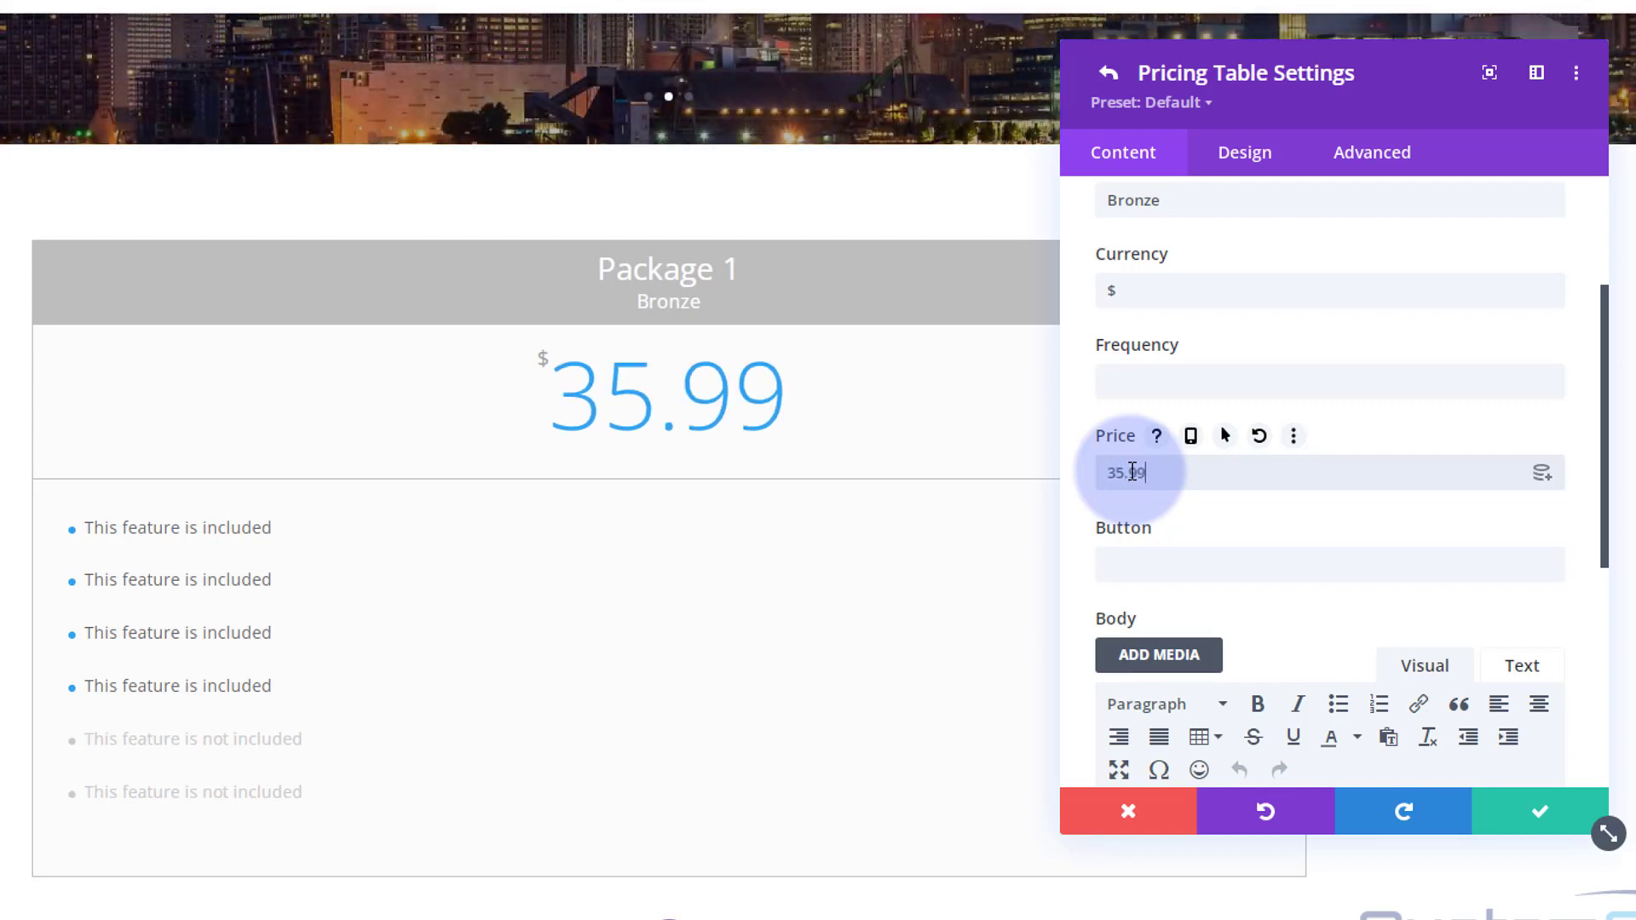
Set the Package 1 table's button text to "Buy Now"
scroll(1259, 453, "down", 3)
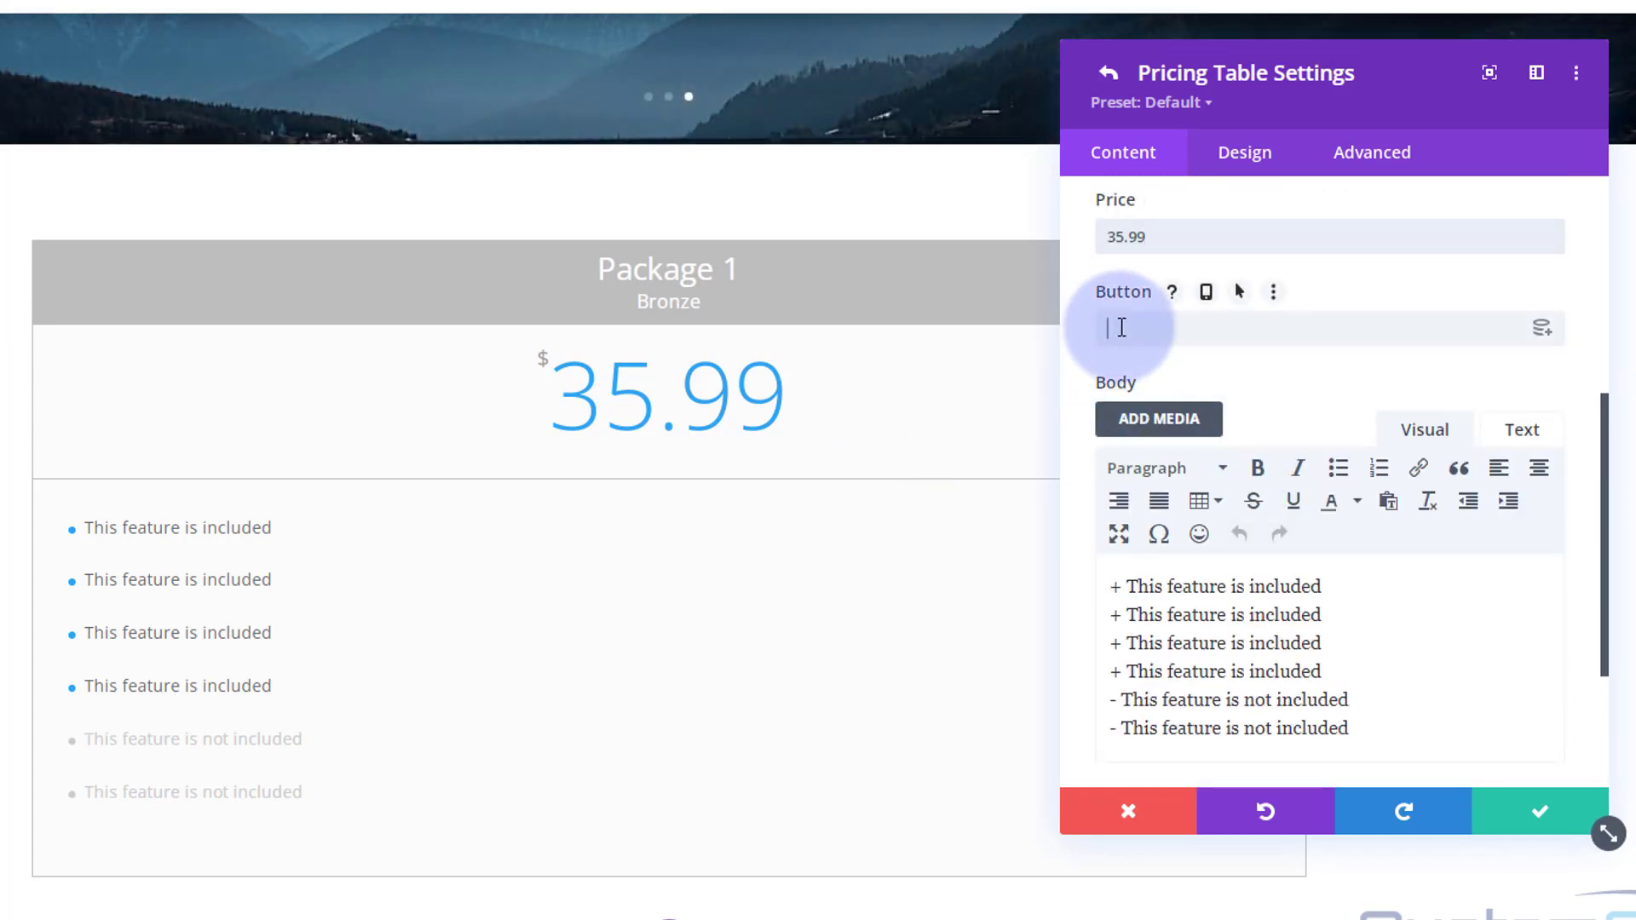
left_click(1244, 288)
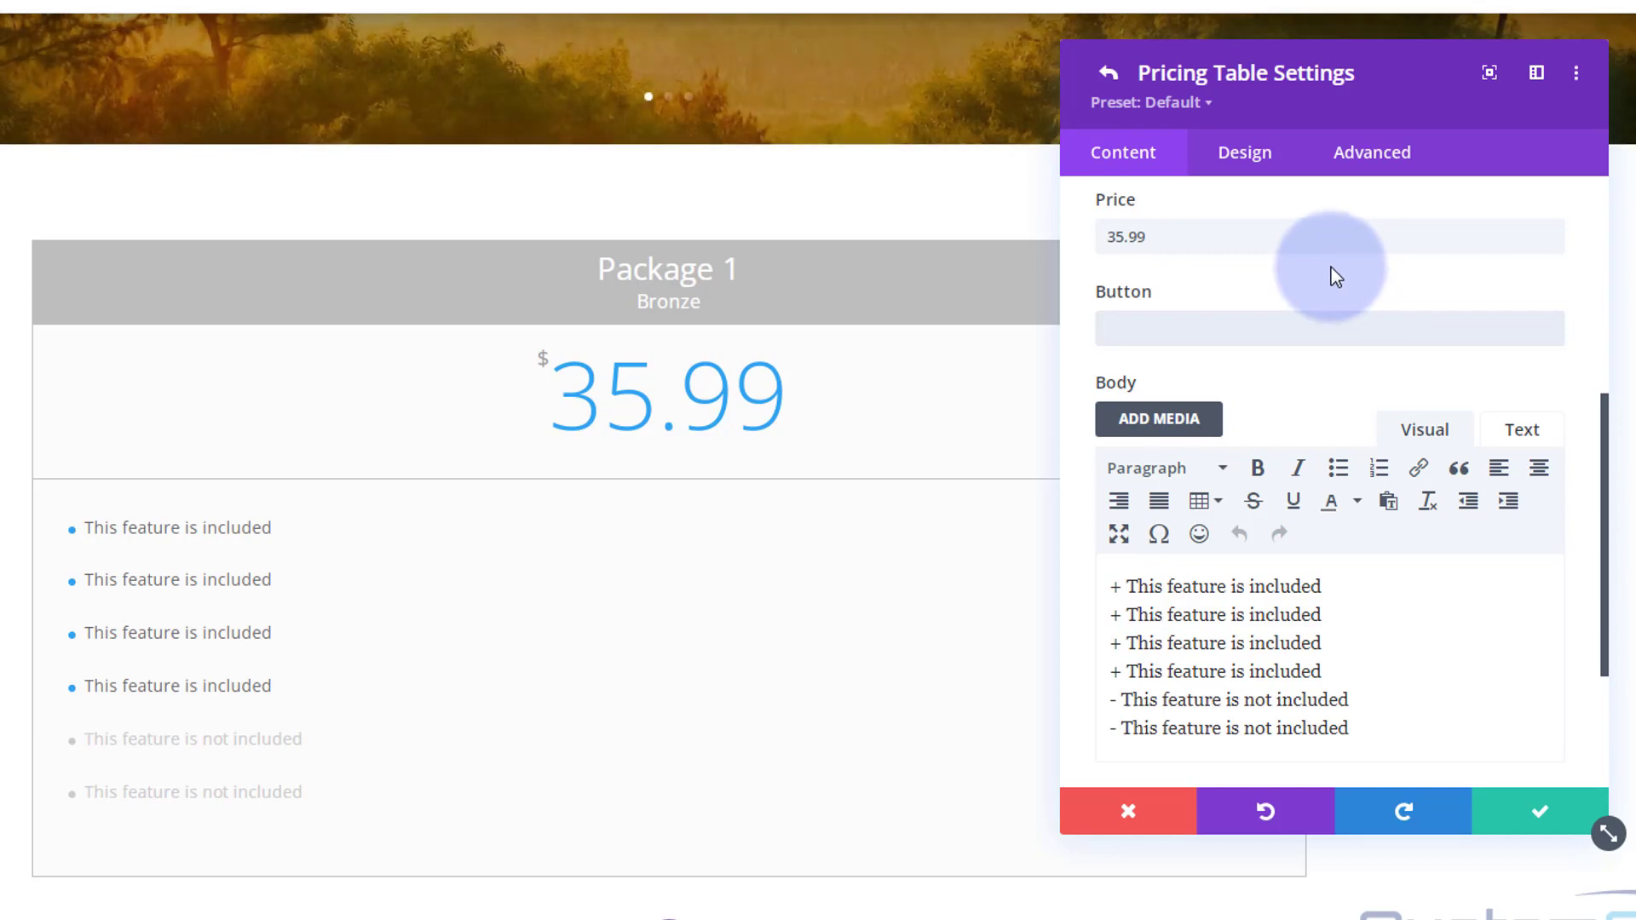
scroll(1334, 274, "down", 2)
scroll(1332, 262, "up", 2)
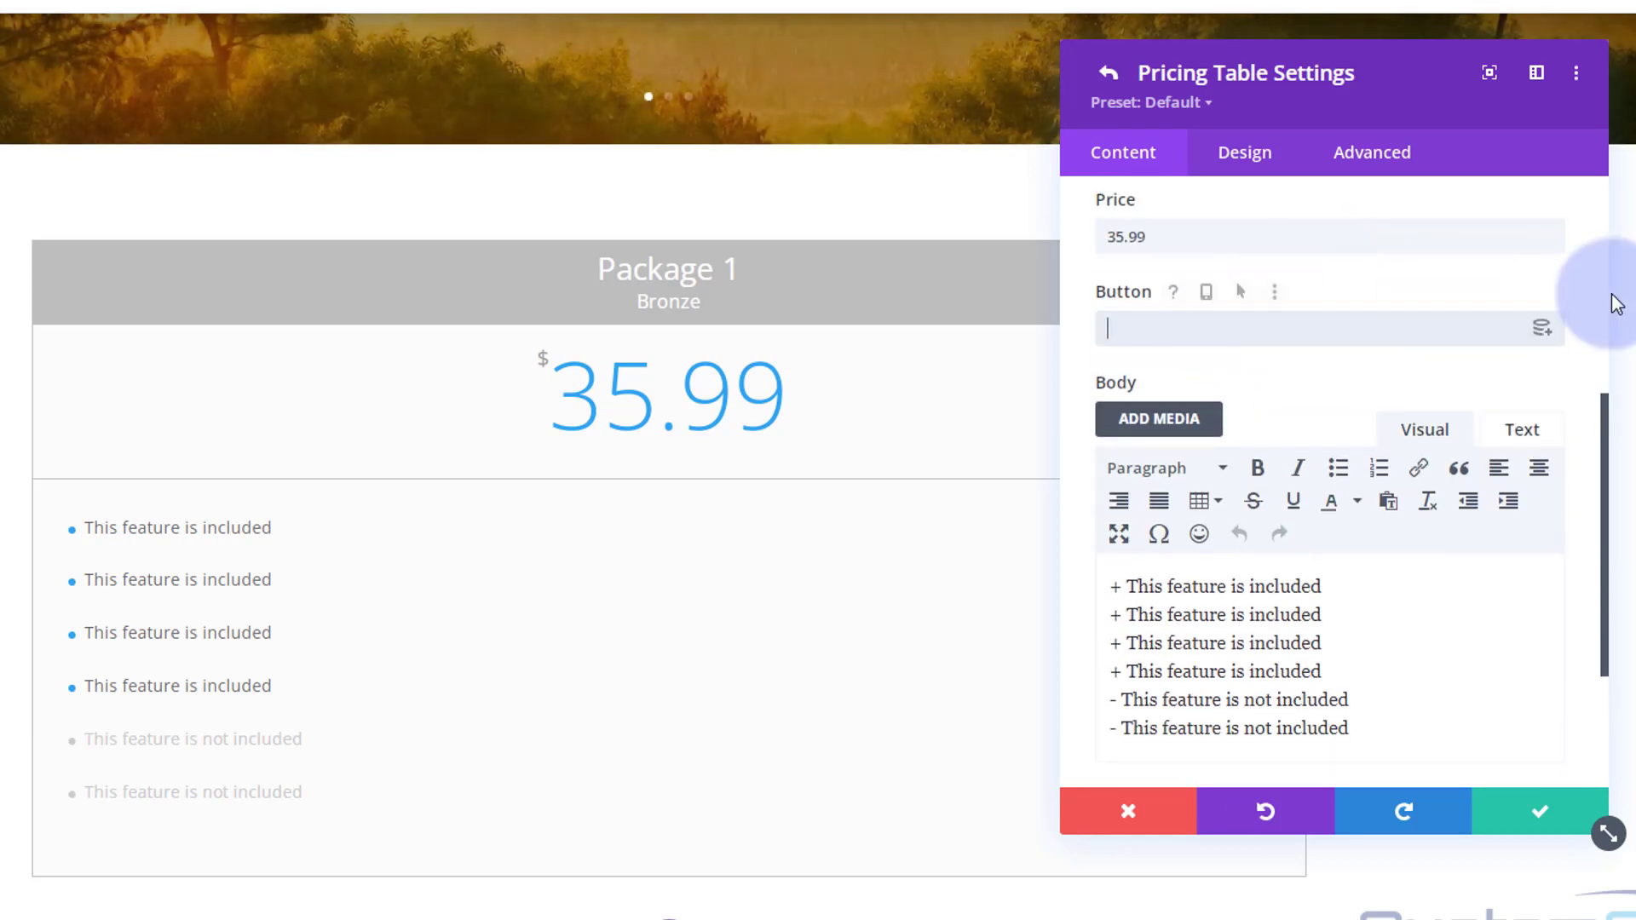
left_click(1312, 336)
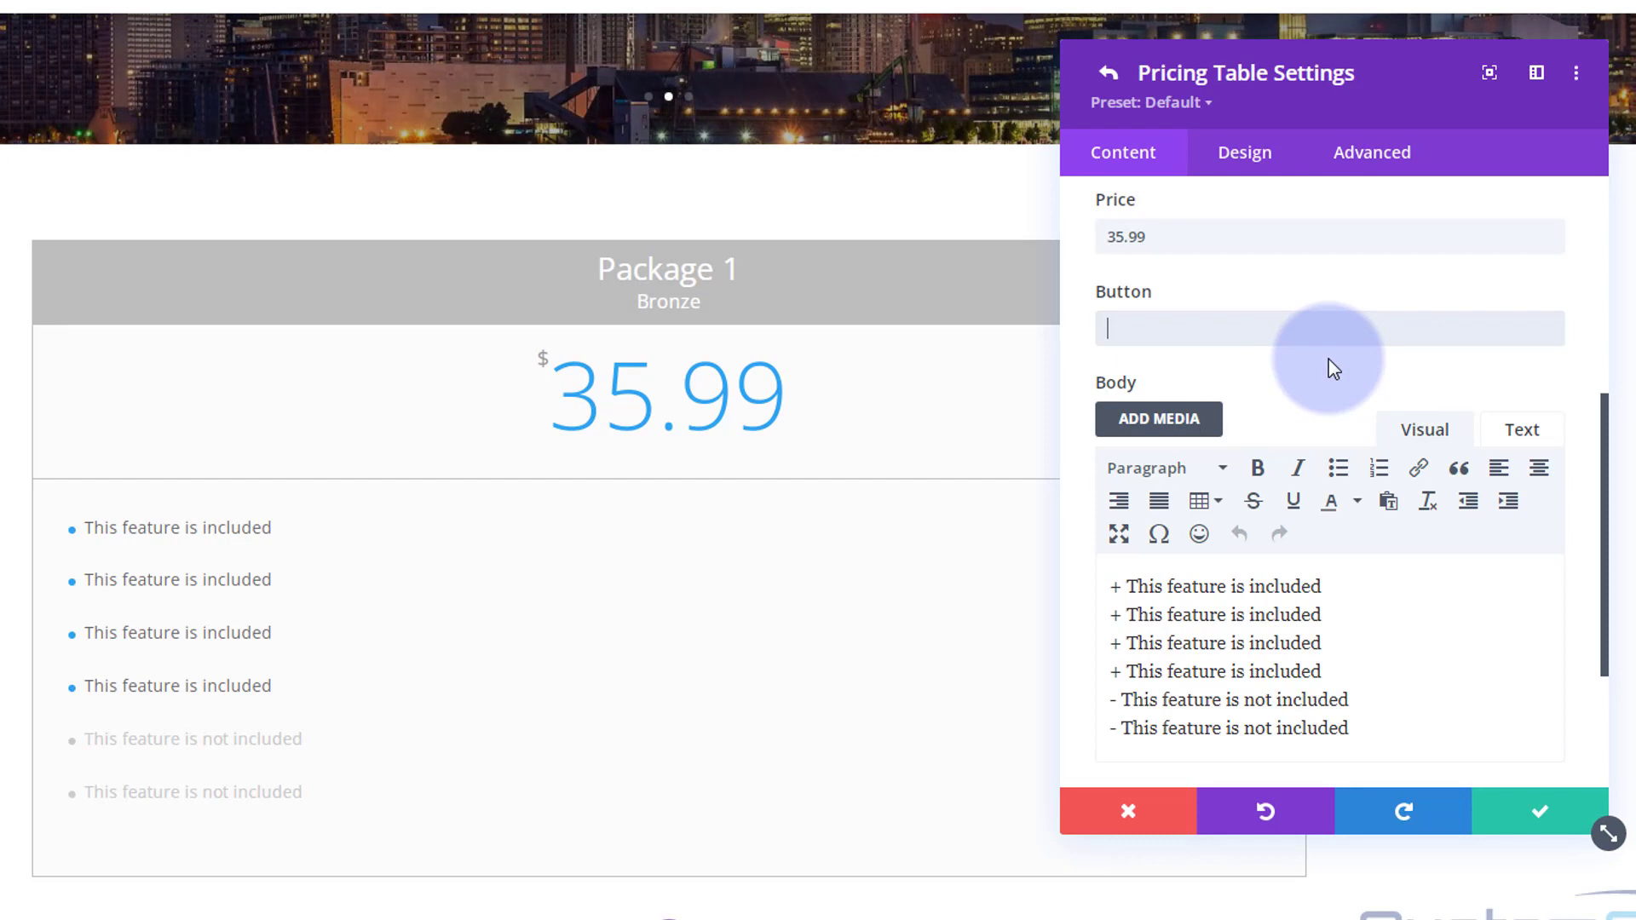
type("Buy Now")
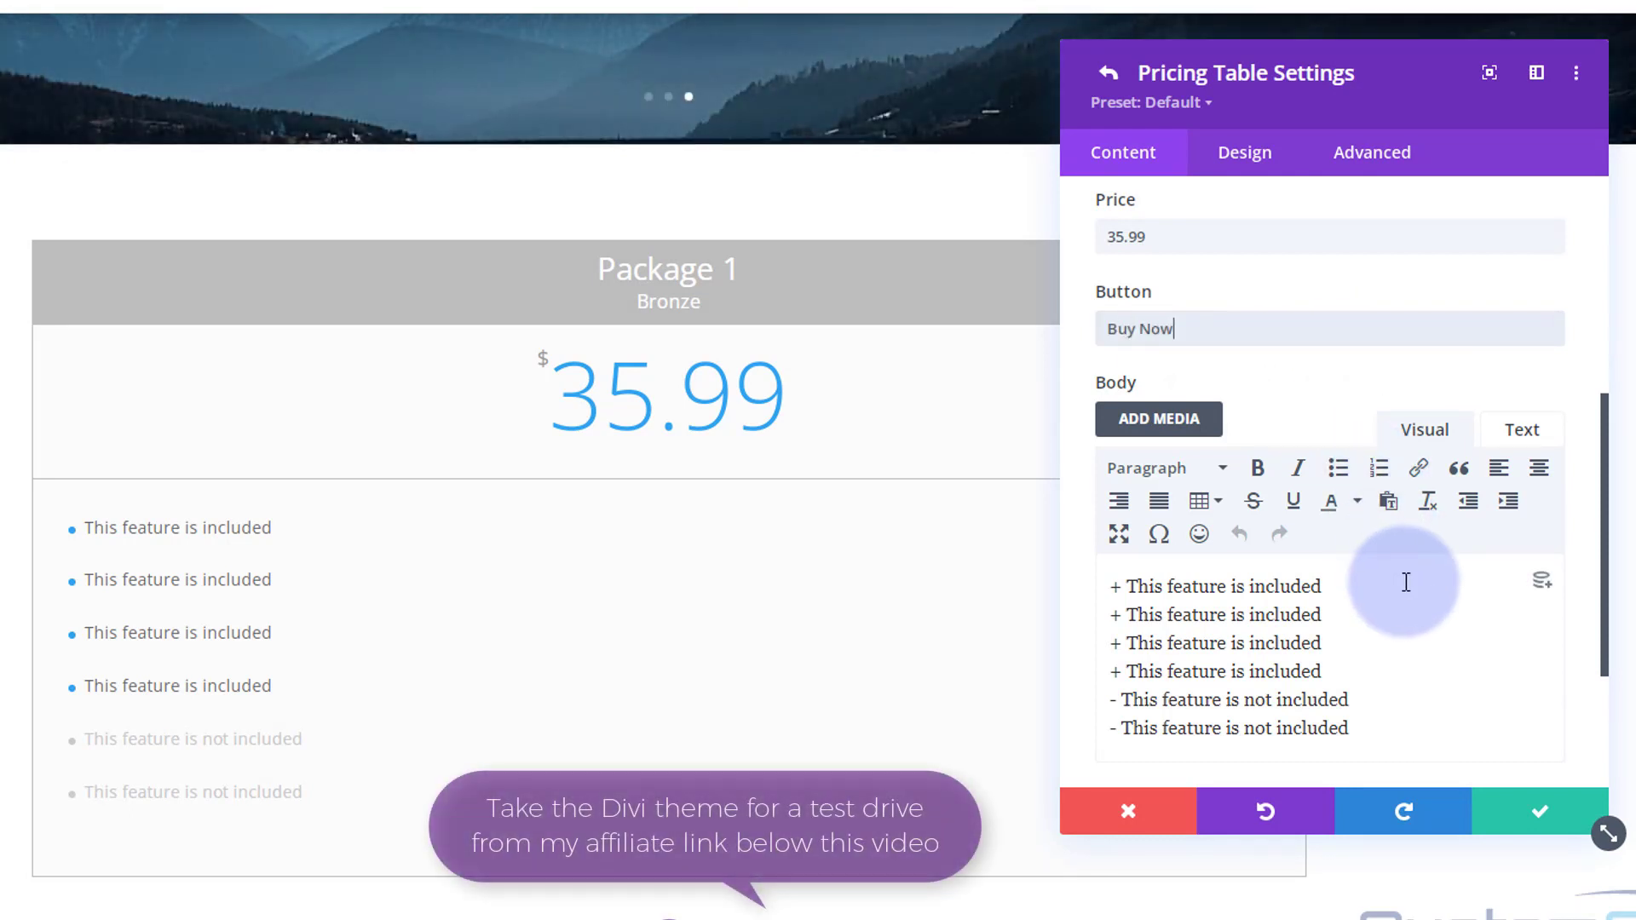
Try a plus sign in place of the minus before the fifth feature line in the body text, and restore the minus
scroll(1397, 596, "down", 4)
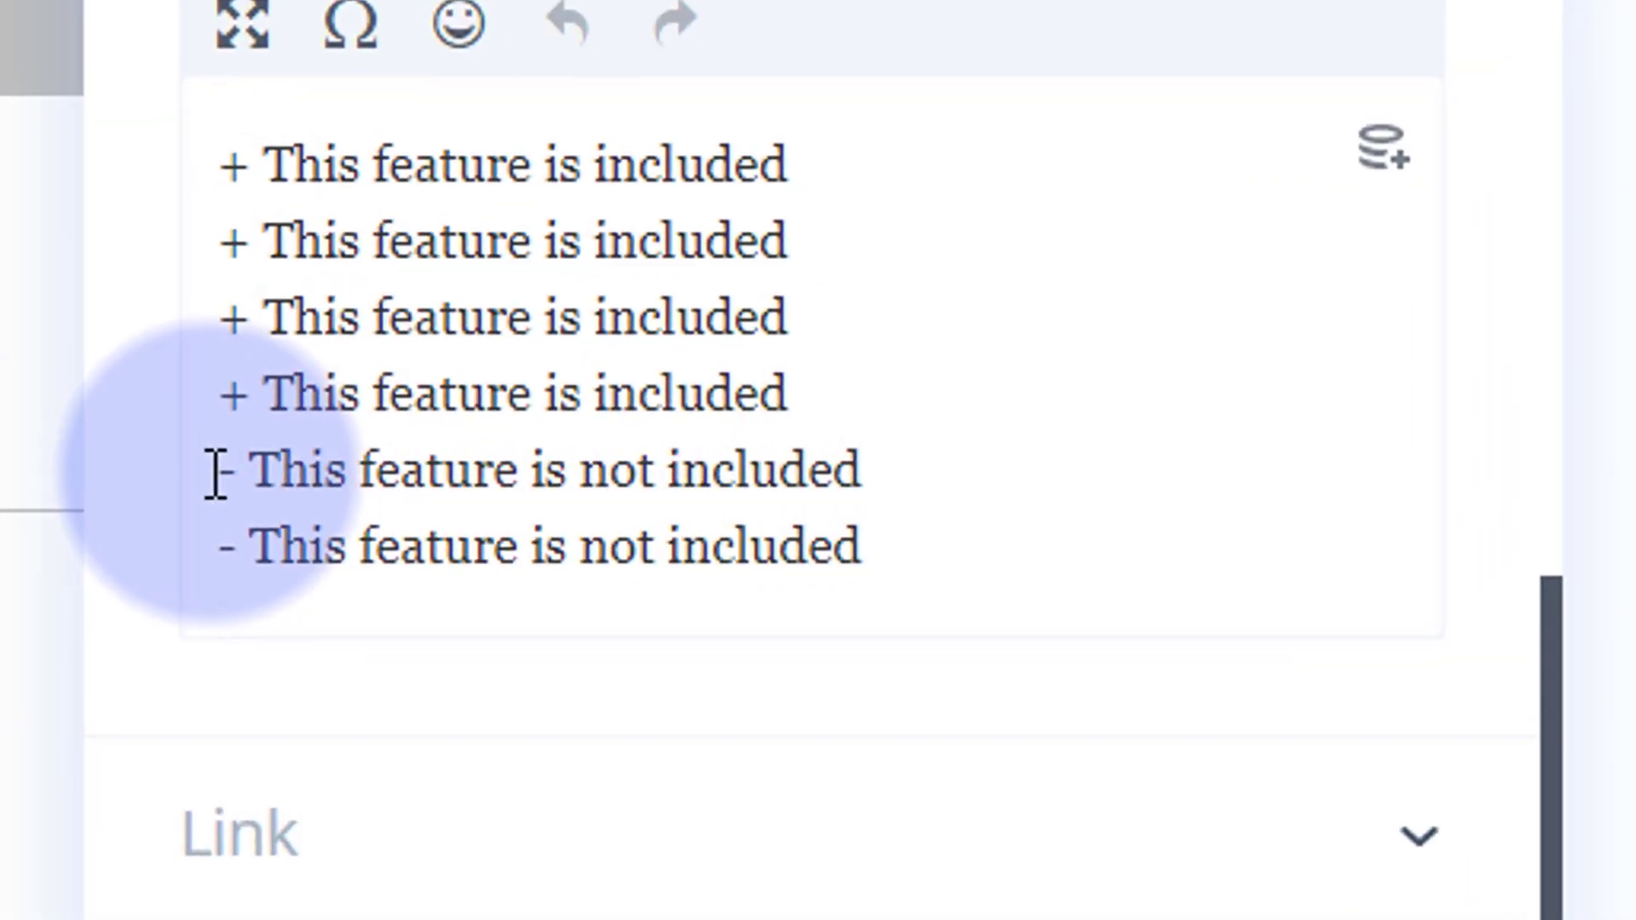
left_click_drag(216, 473, 230, 470)
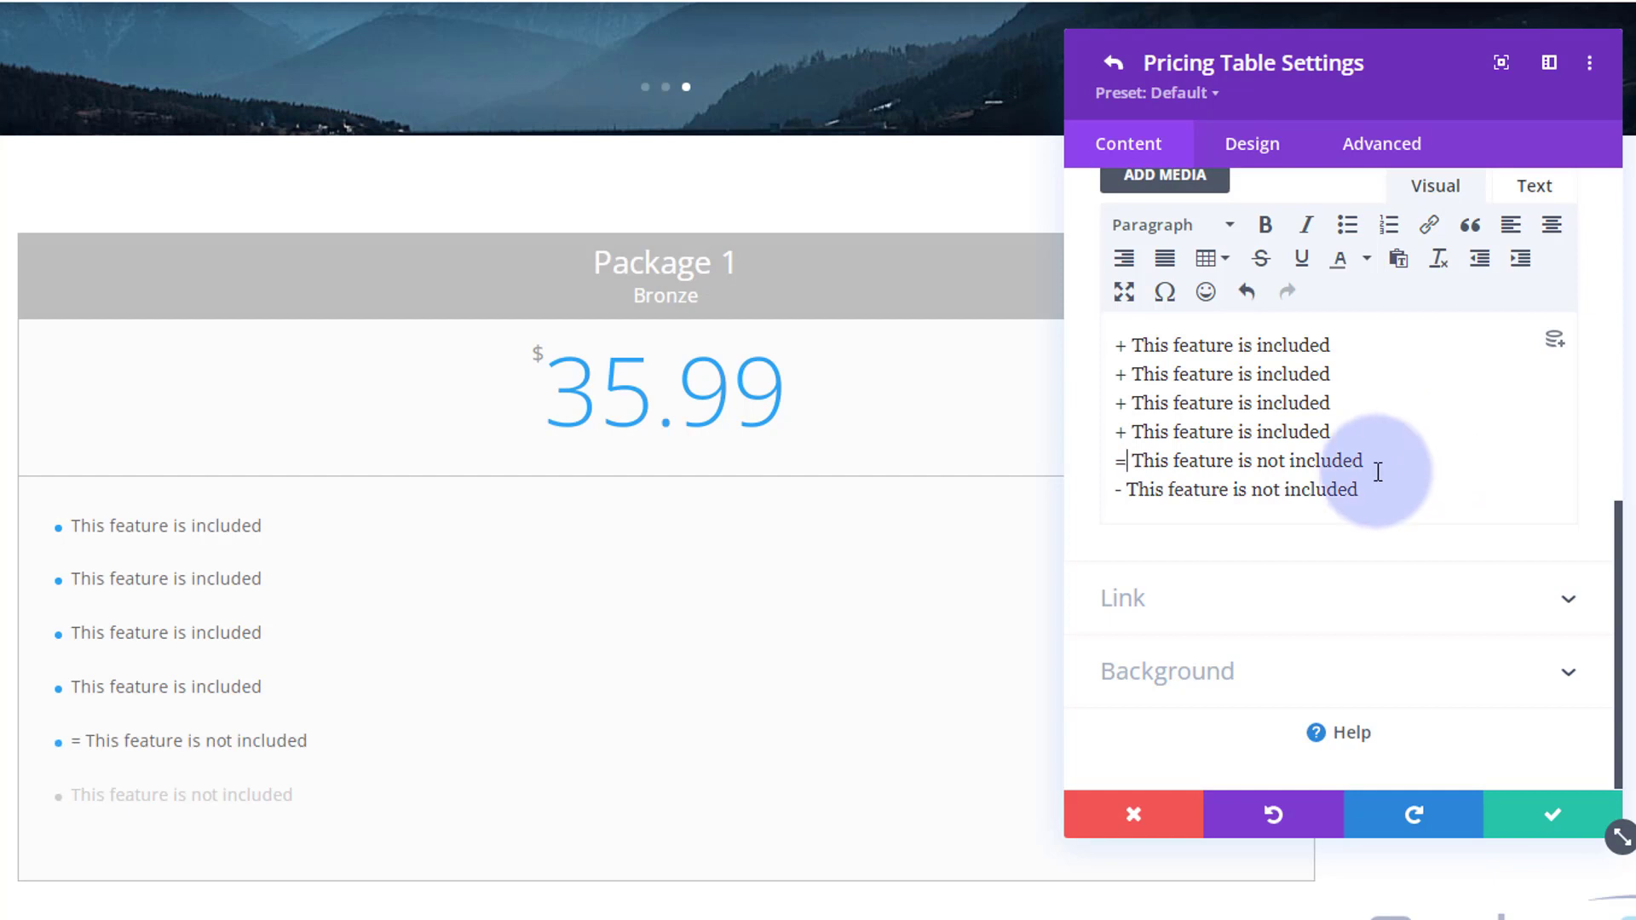
key("BackSpace")
type("+")
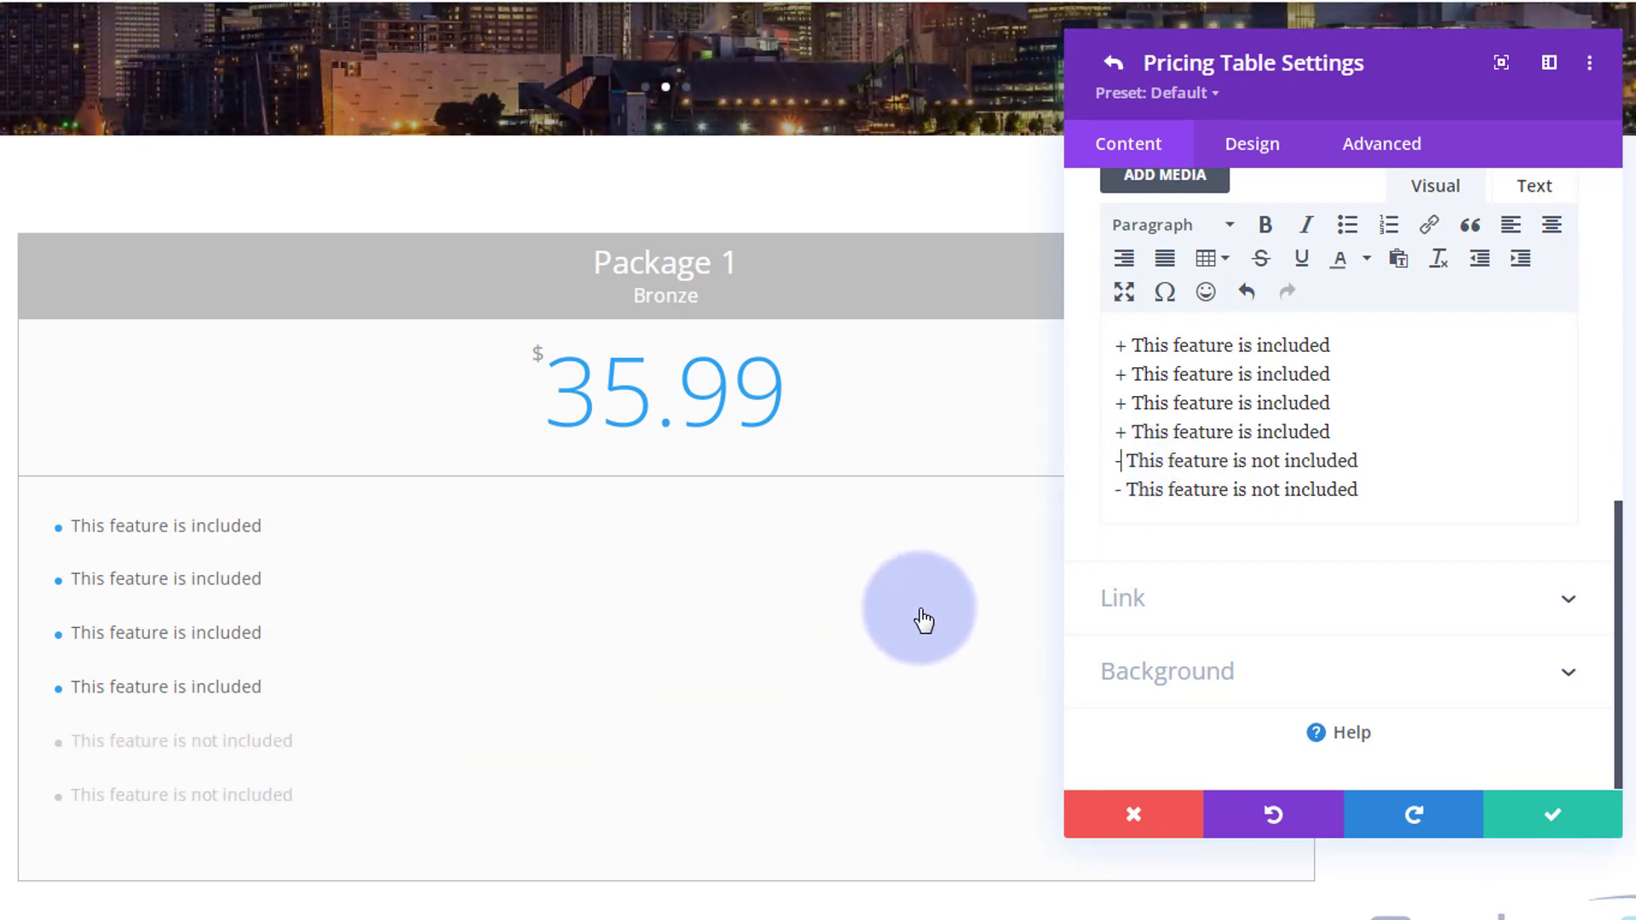
Set the Package 1 table's button link URL to "#"
left_click(1380, 488)
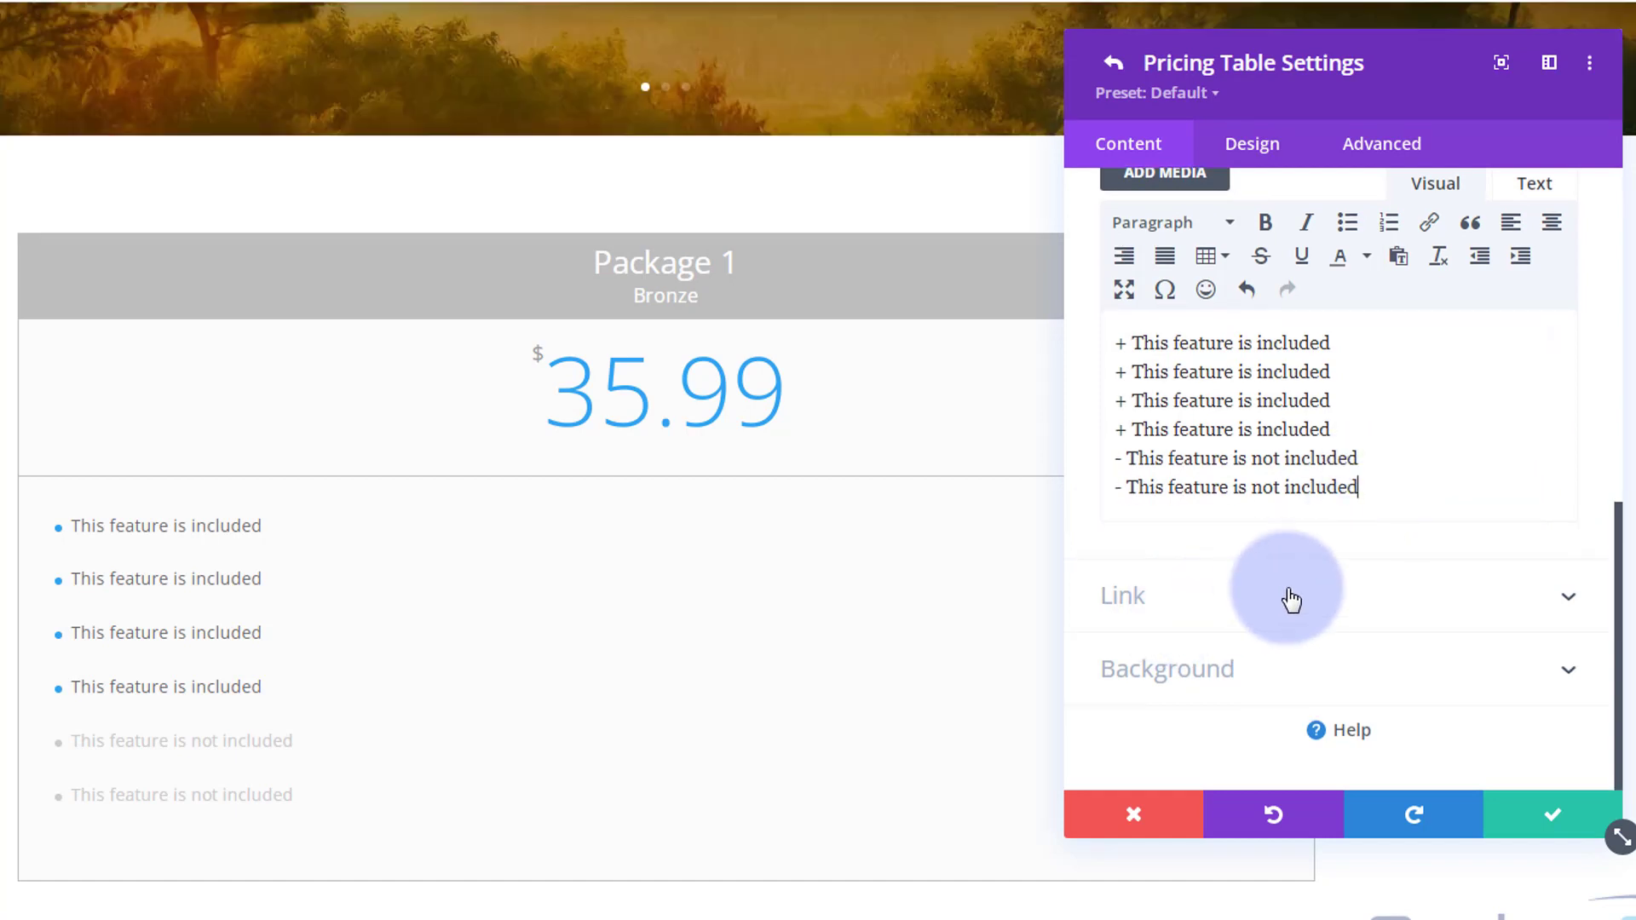
left_click(1292, 600)
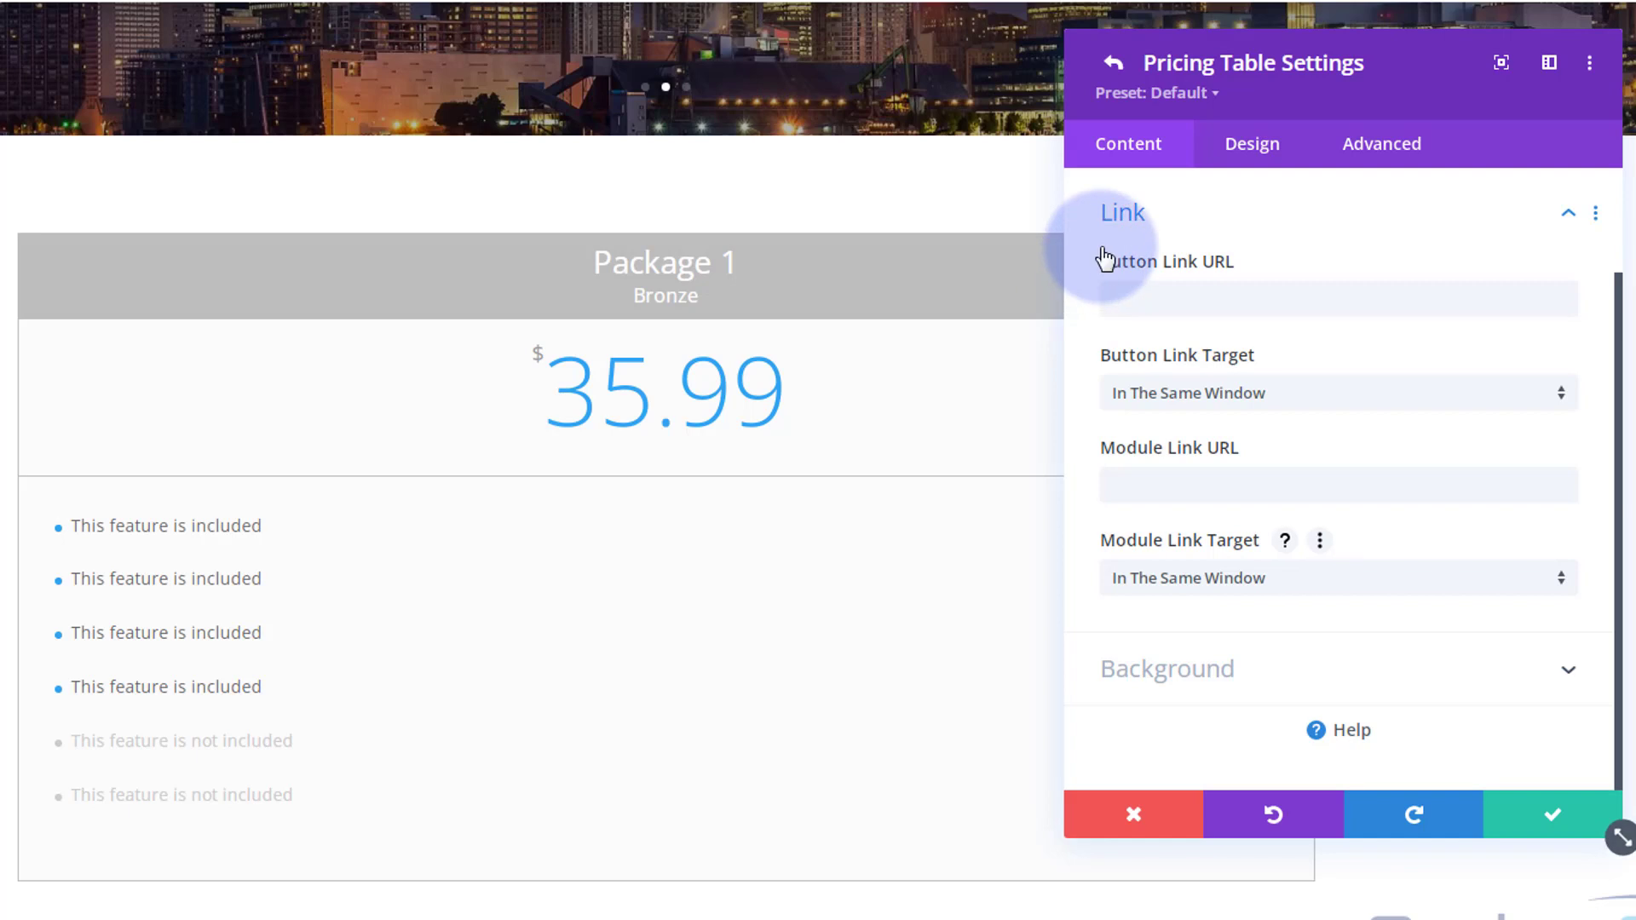
left_click(1130, 302)
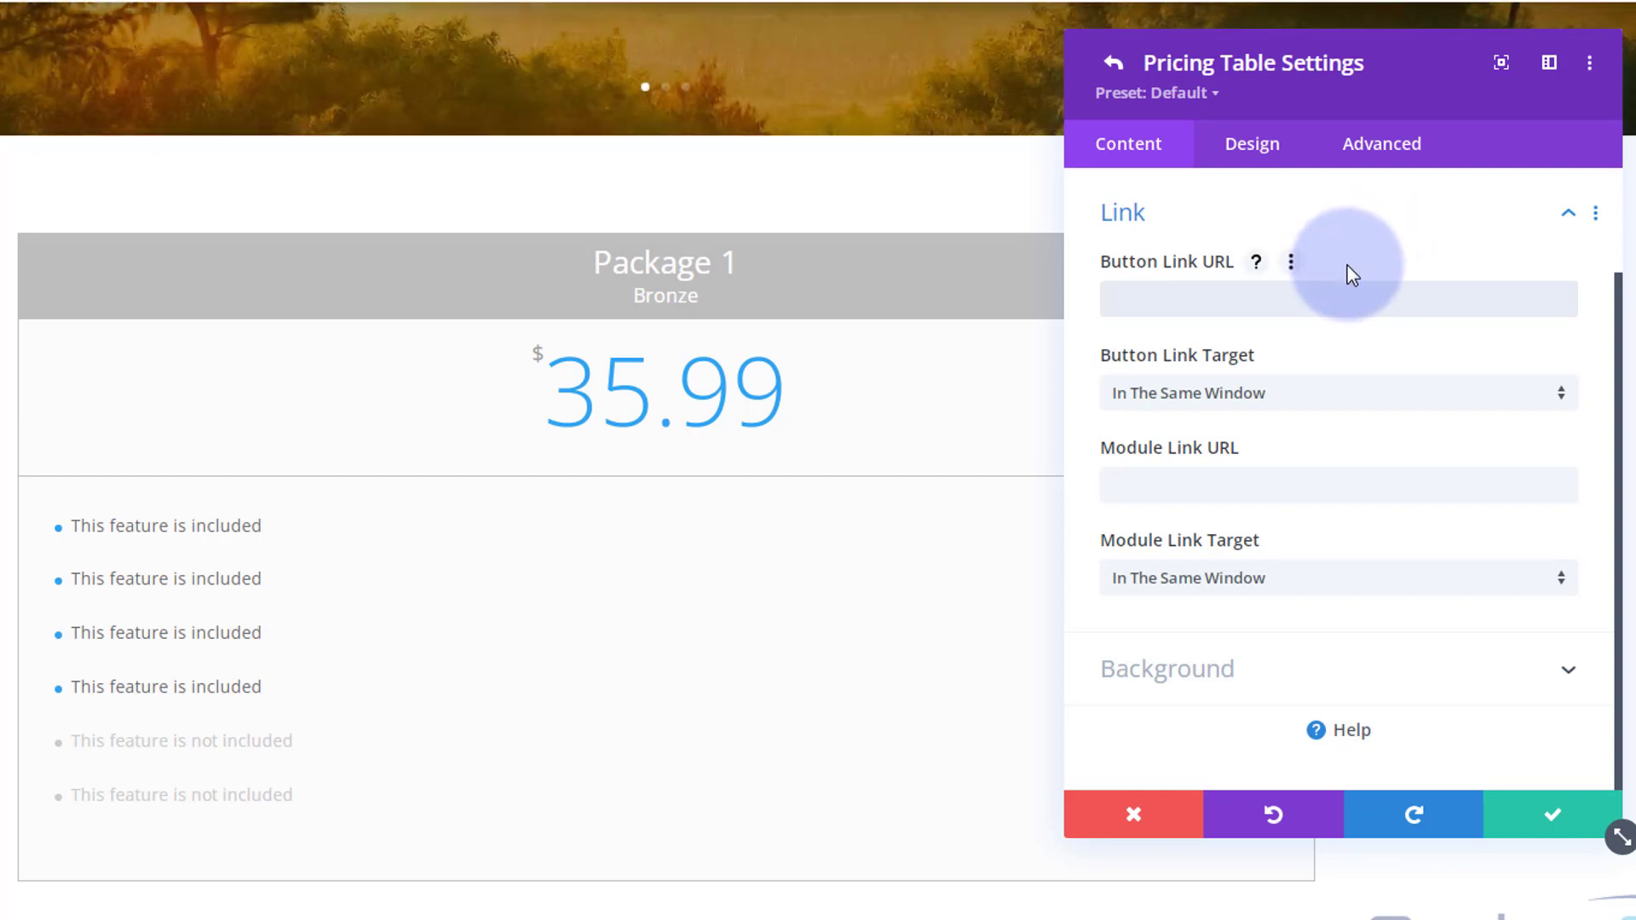
type("#")
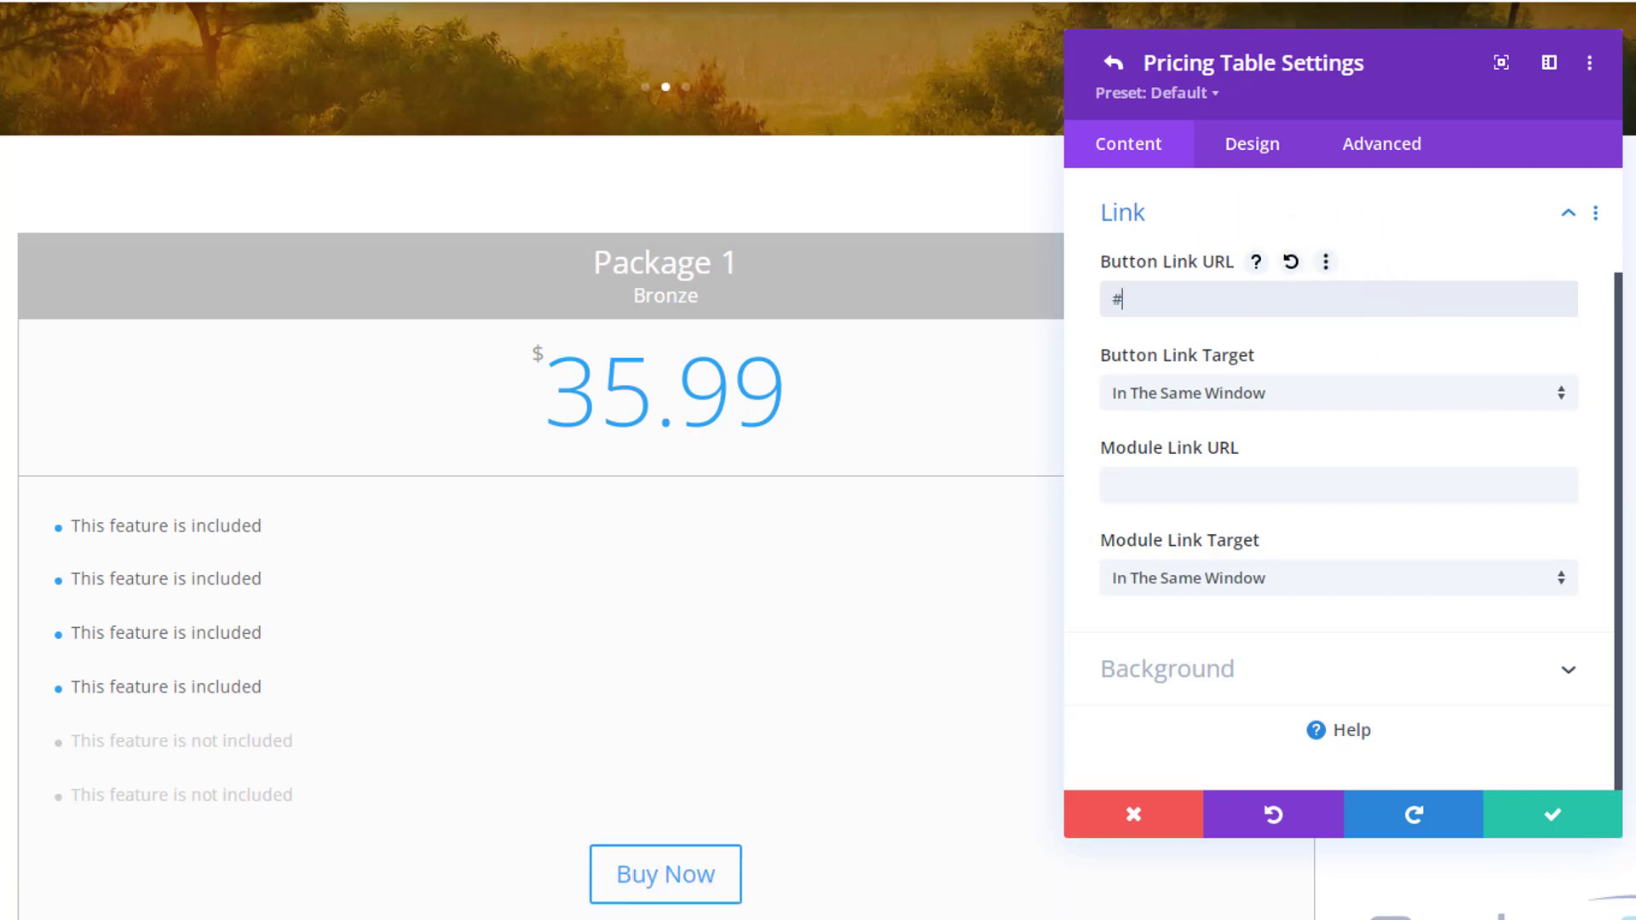
scroll(546, 460, "down", 1)
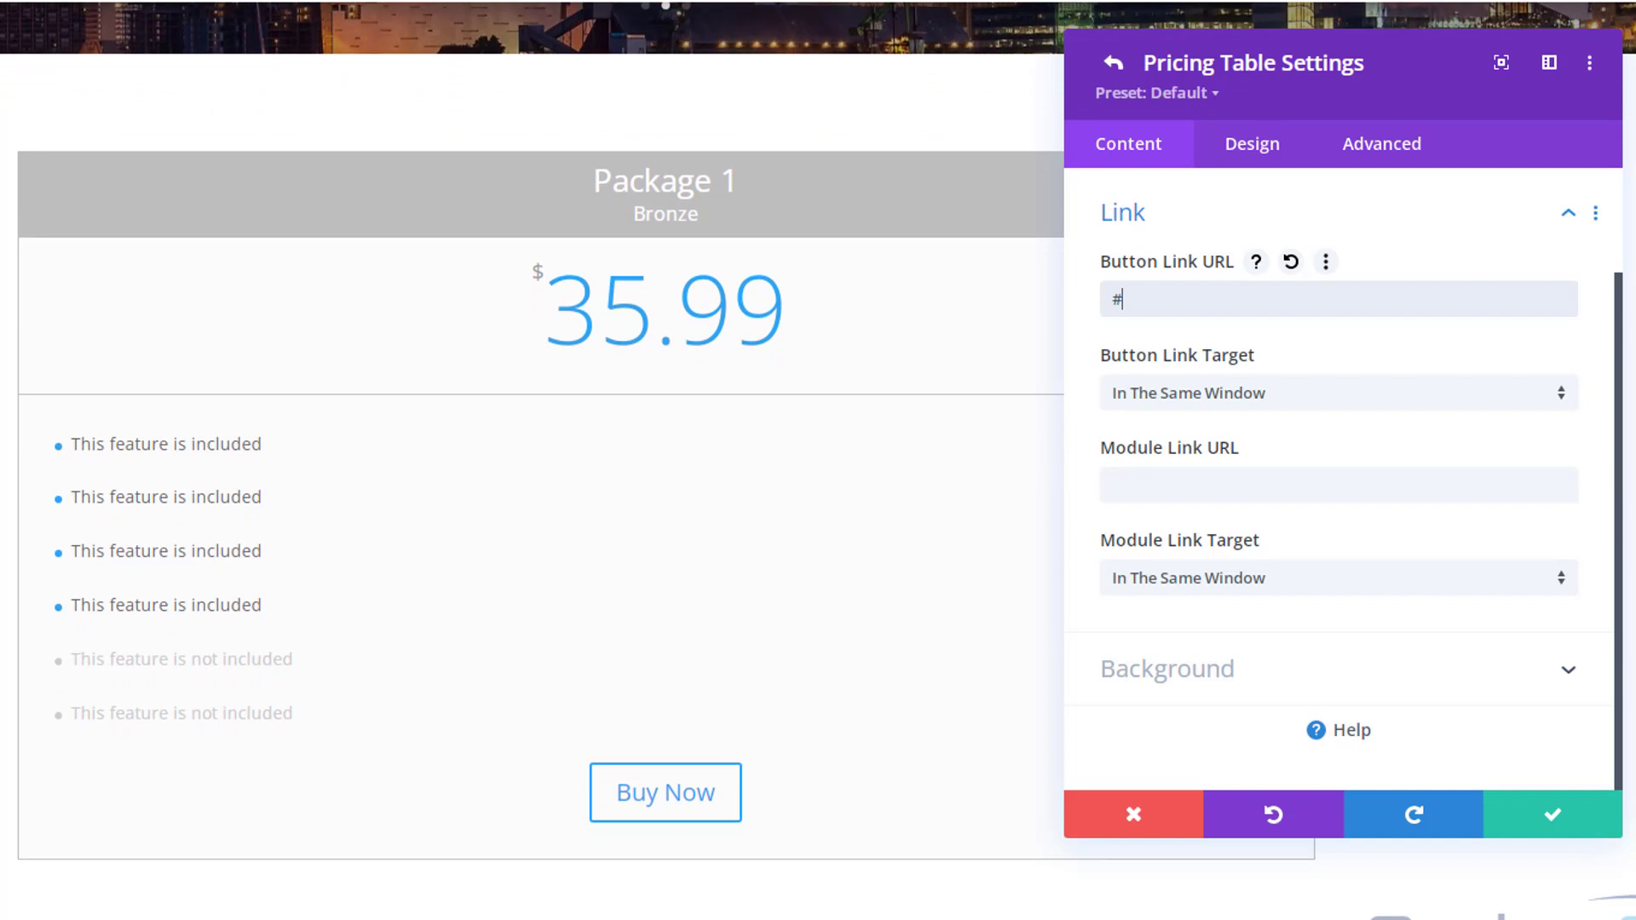
scroll(546, 460, "down", 1)
left_click(1551, 582)
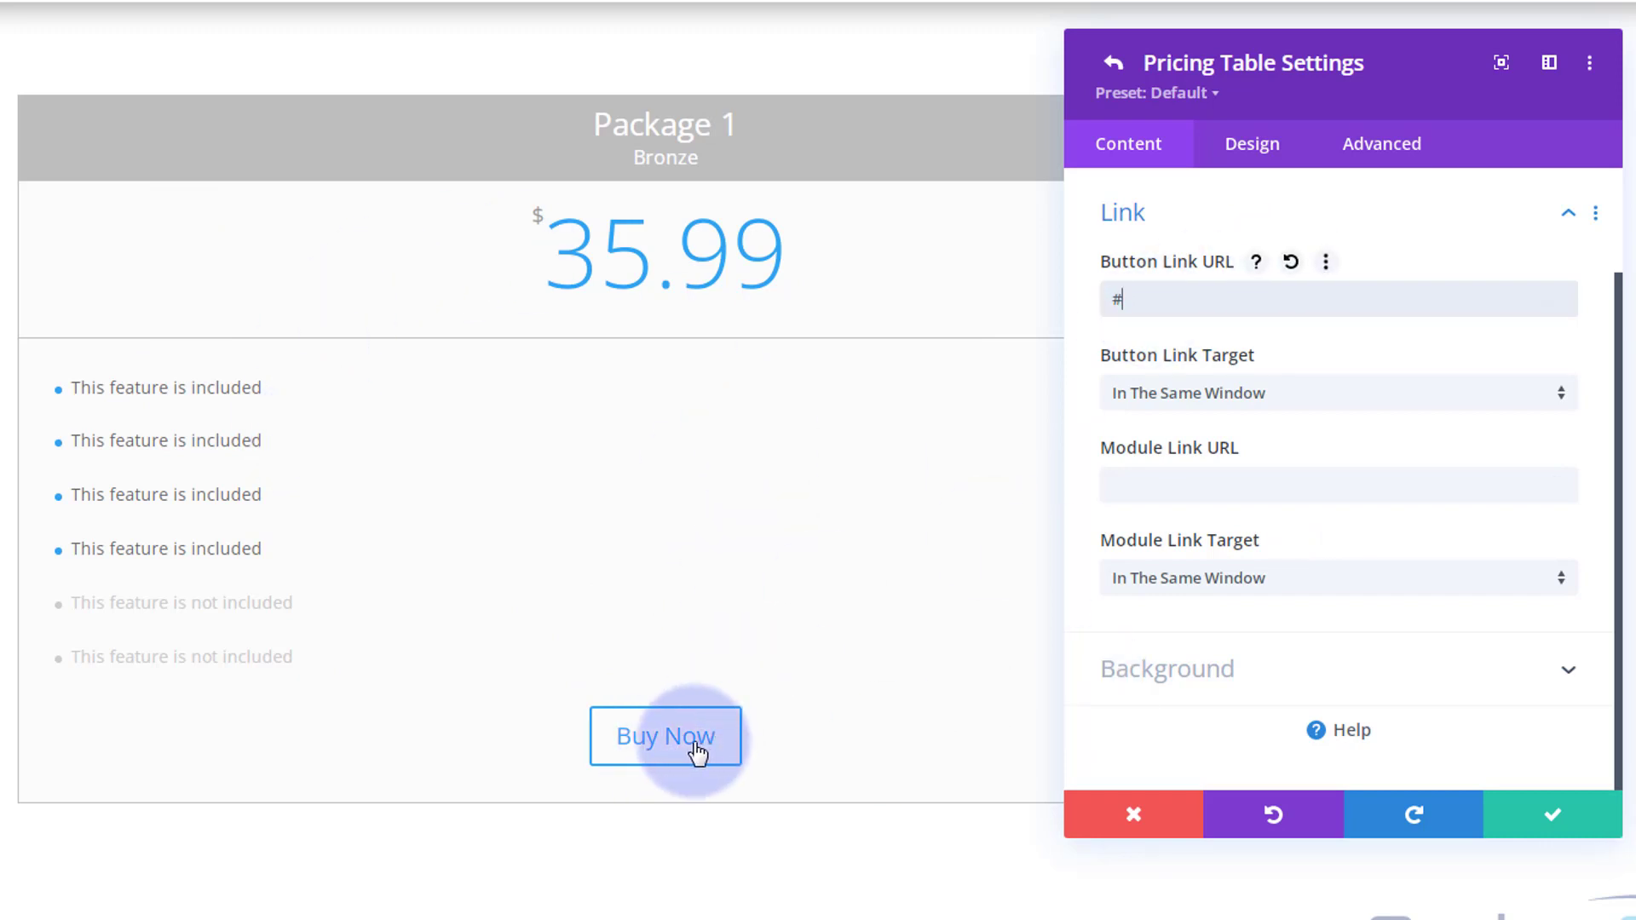
left_click(1116, 482)
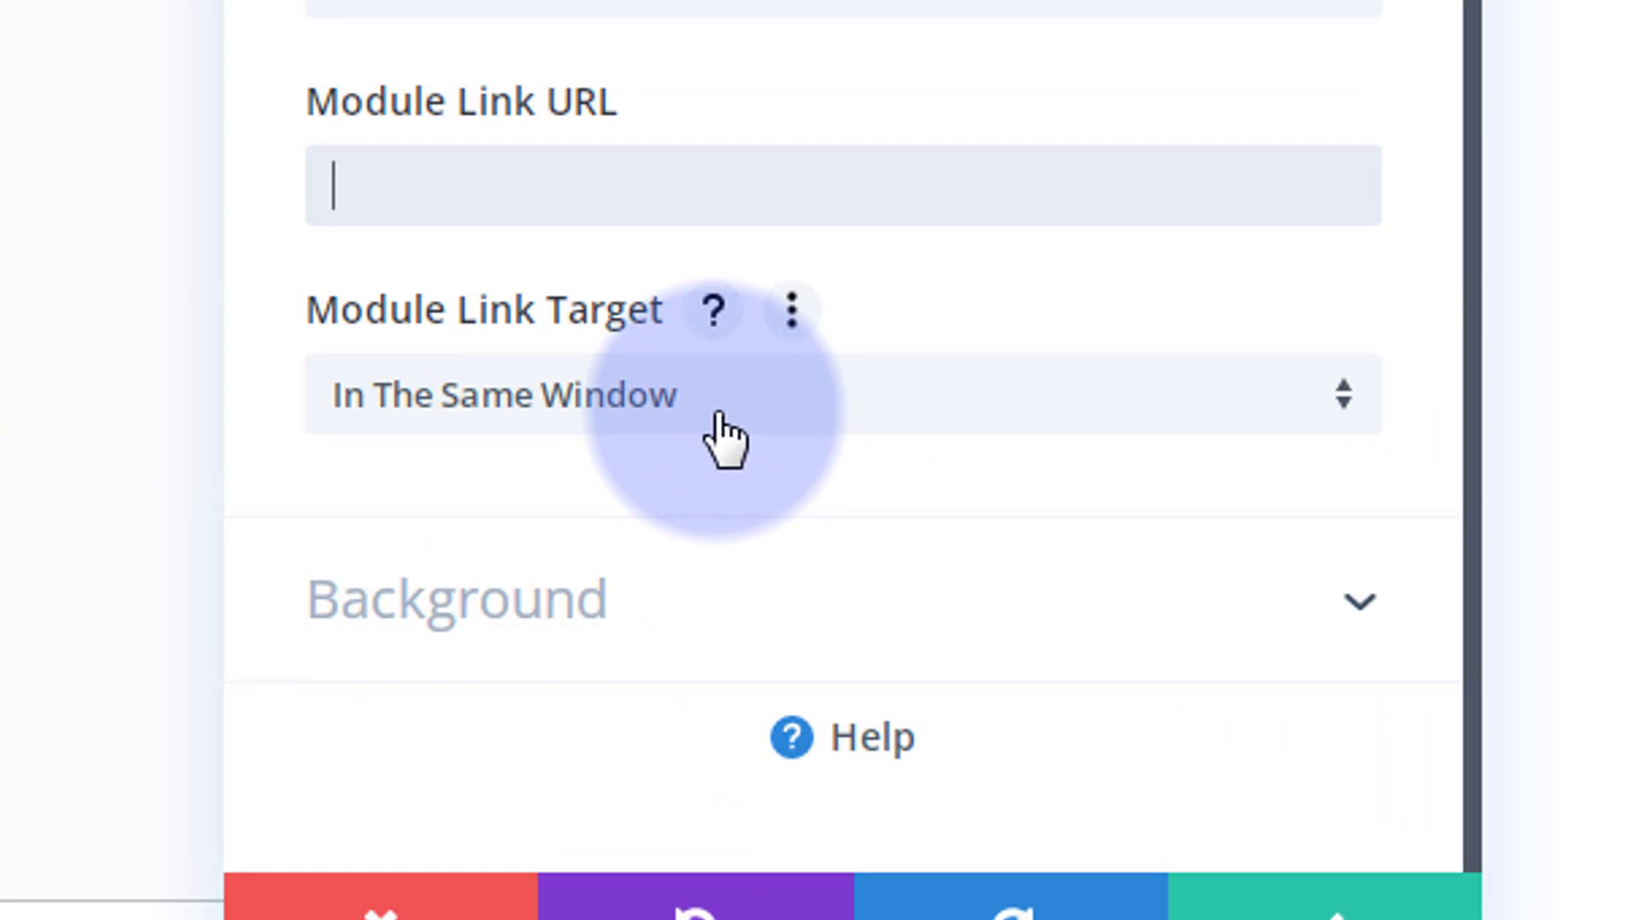
left_click(843, 417)
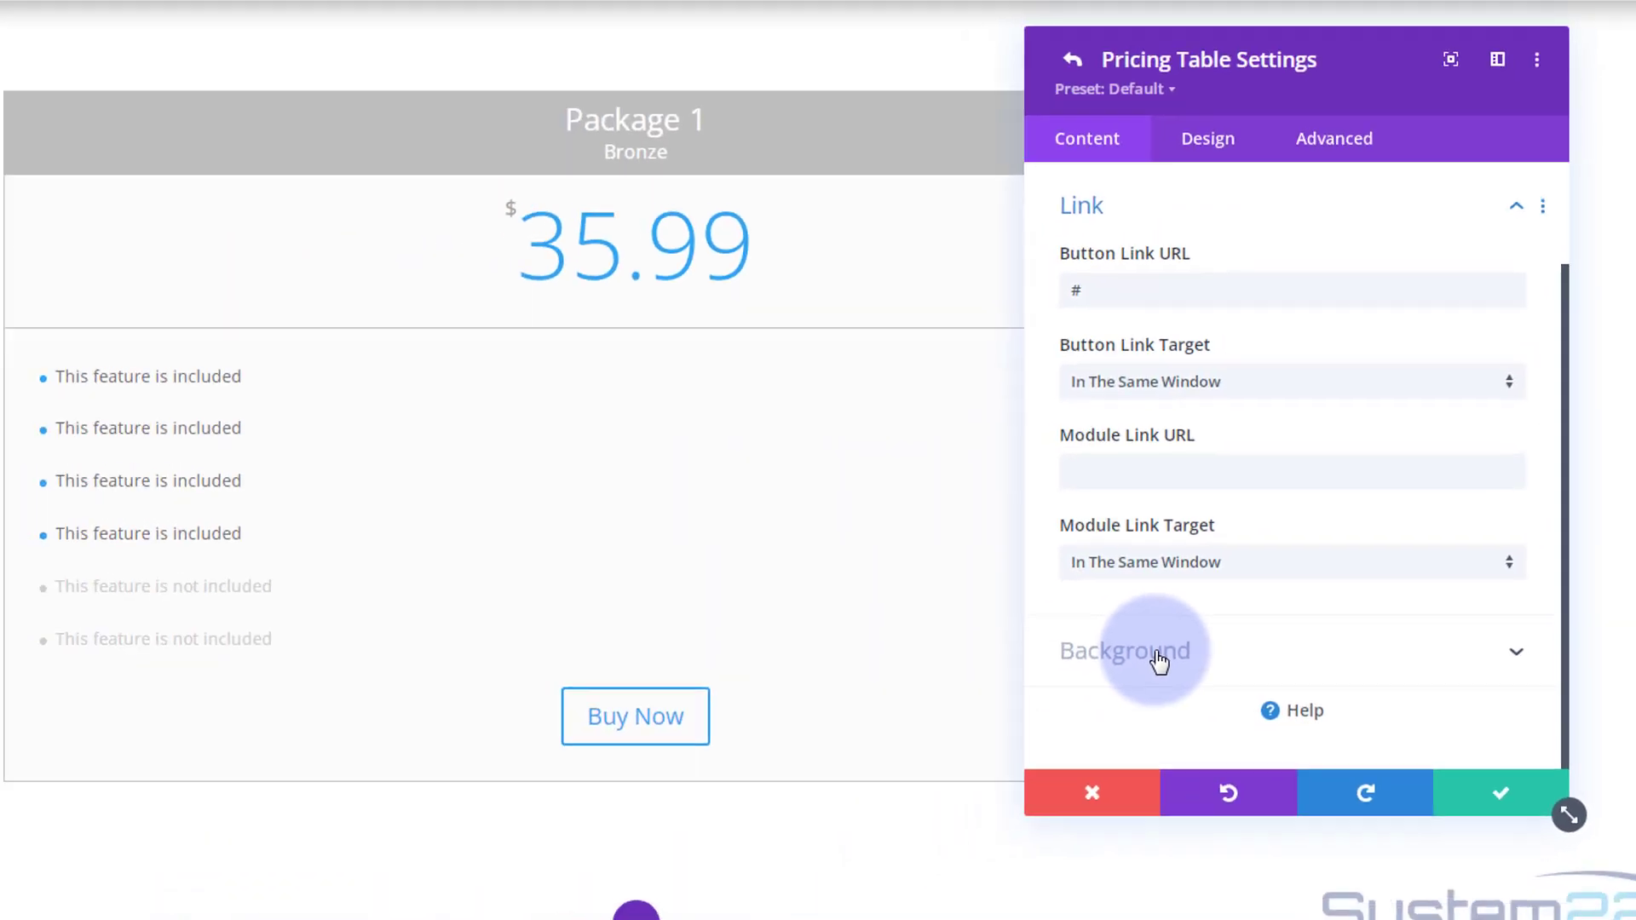
Set the Package 1 table's background color to light blue from the expanded color palette
left_click(801, 637)
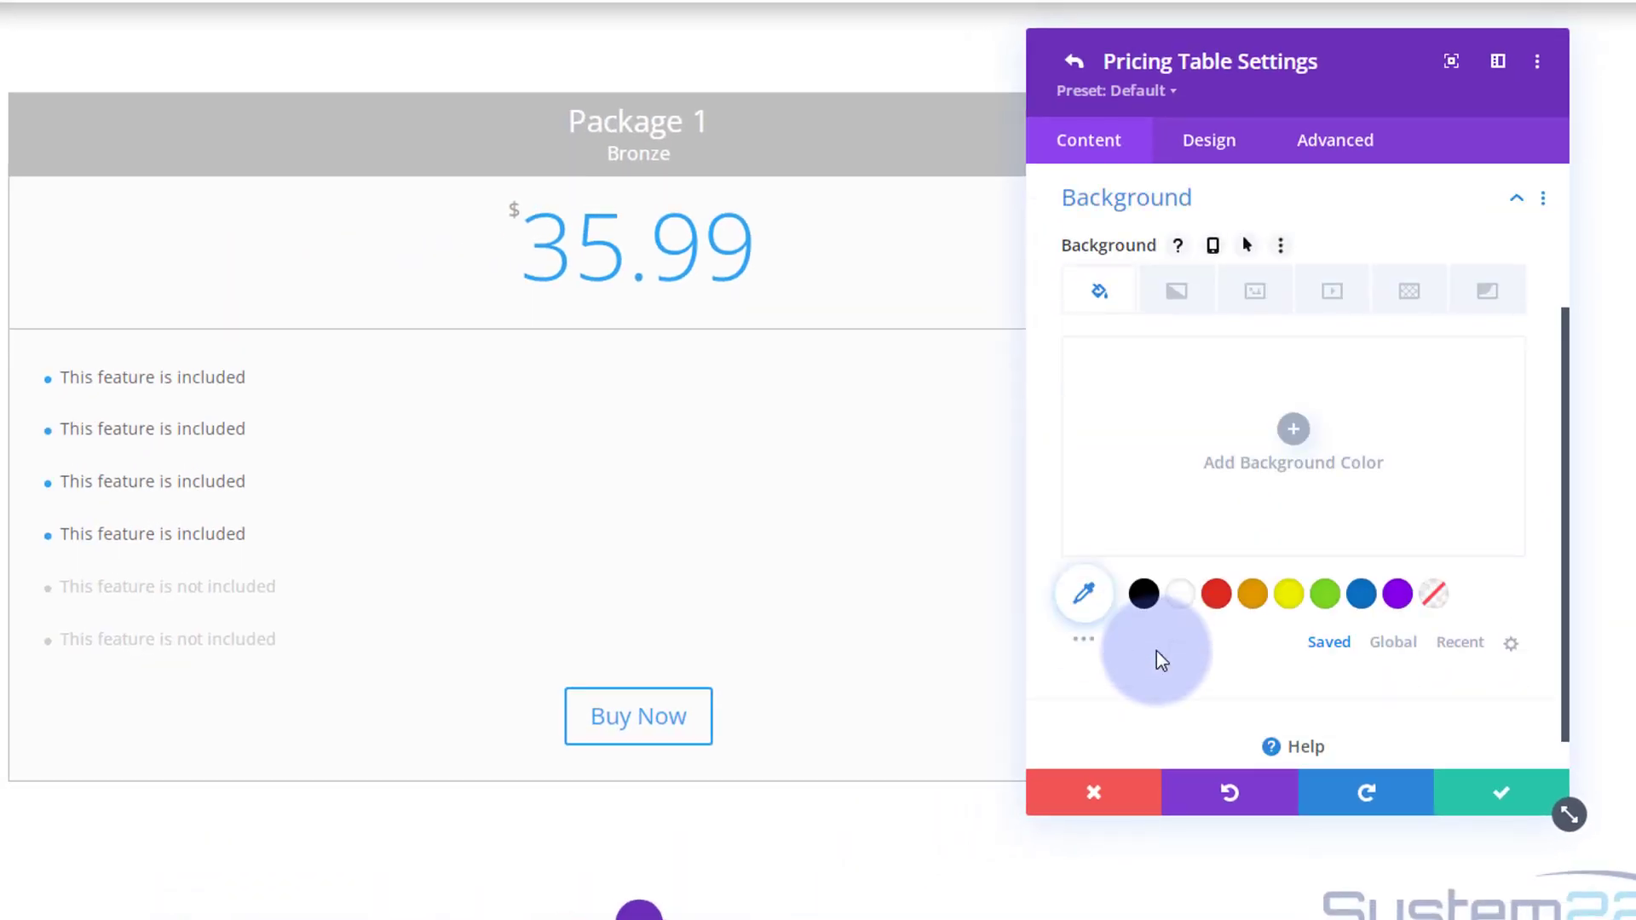
left_click(1359, 593)
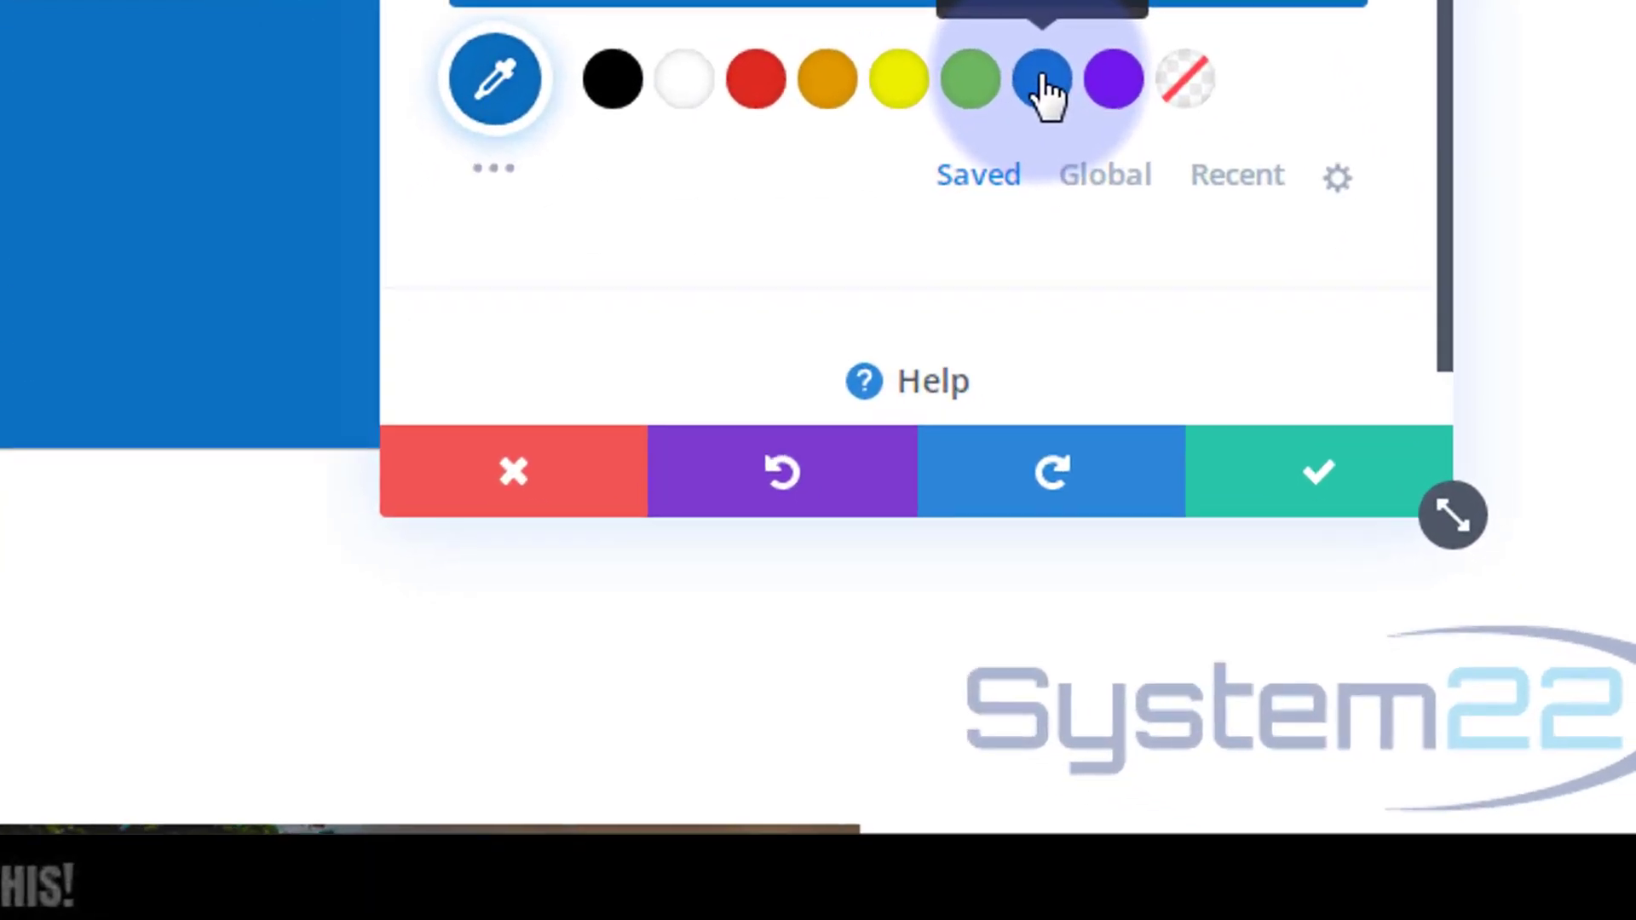
left_click(443, 96)
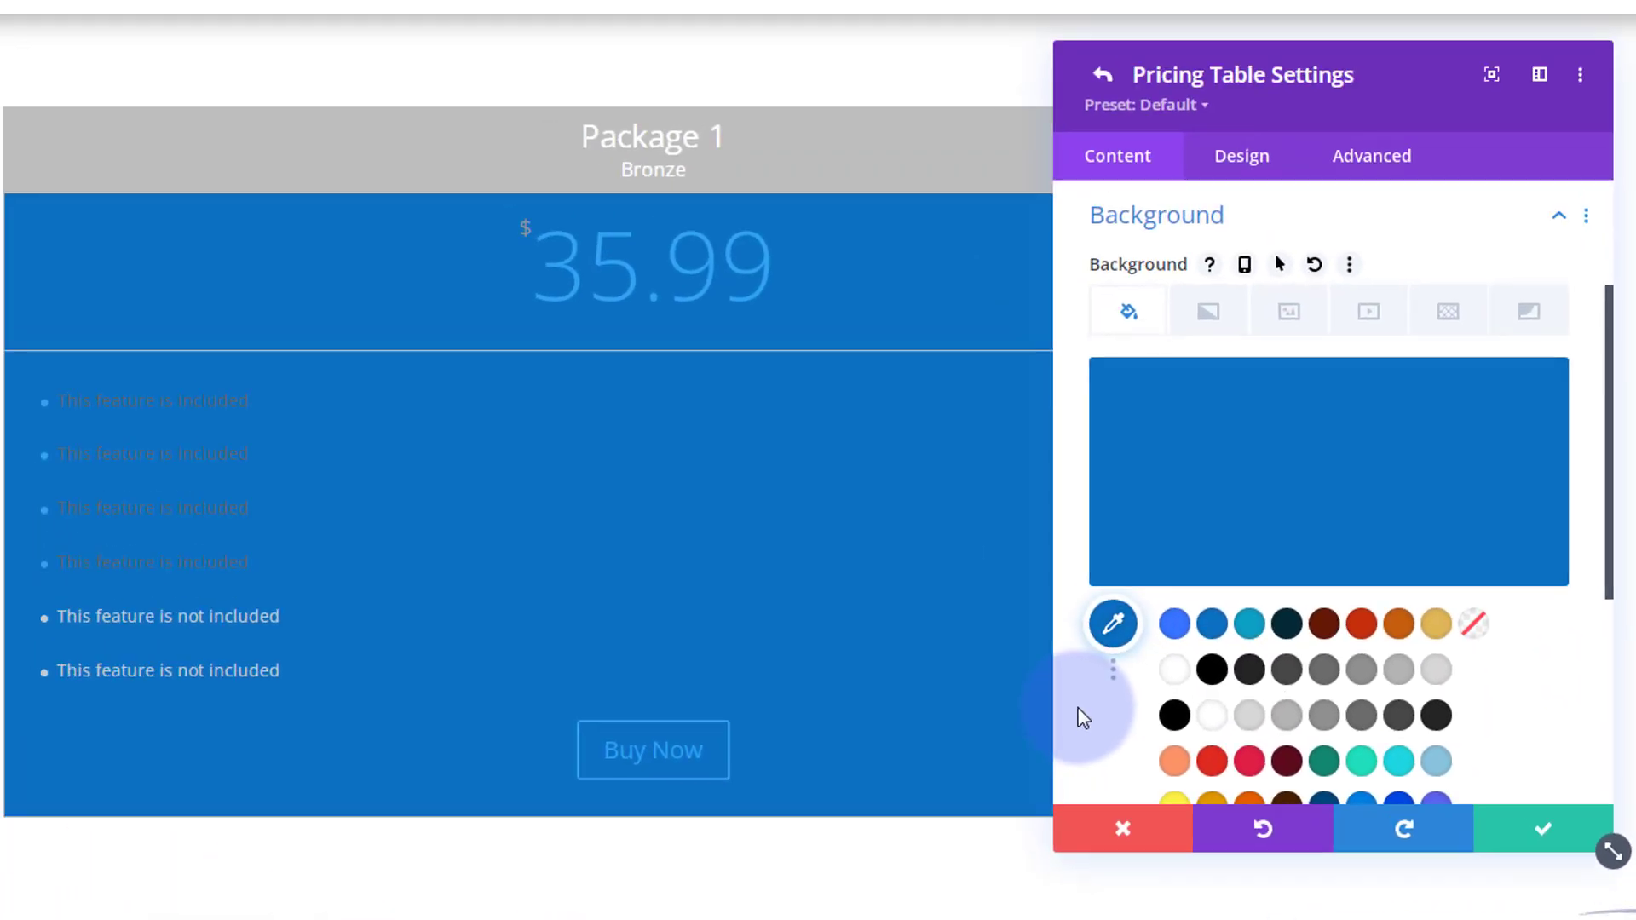
scroll(905, 570, "down", 2)
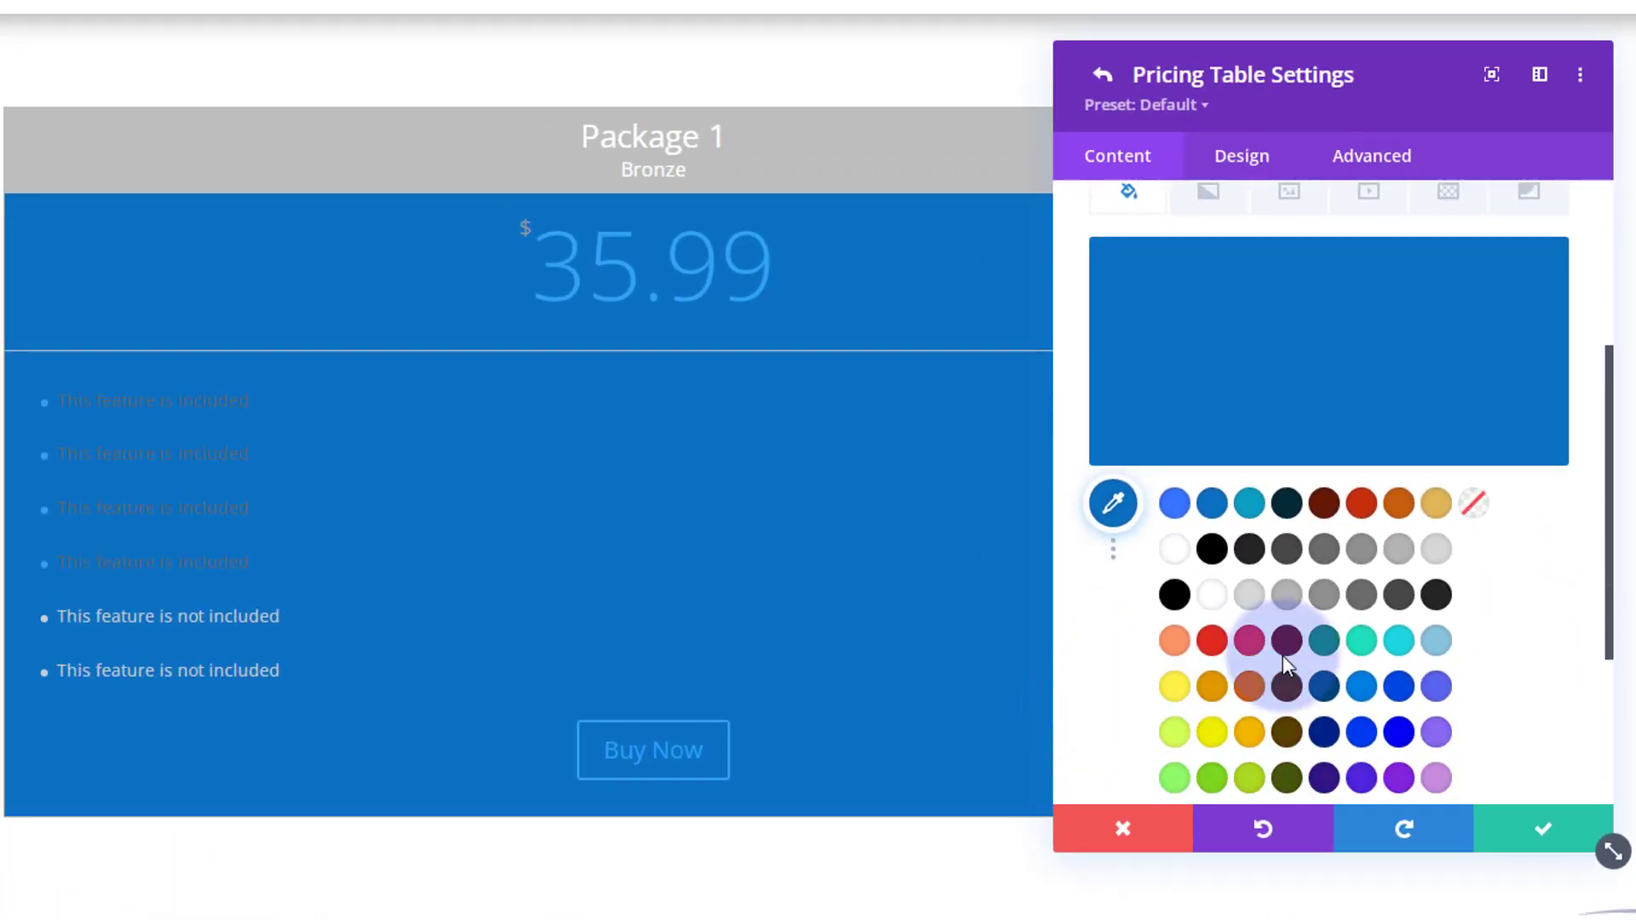
left_click(1435, 643)
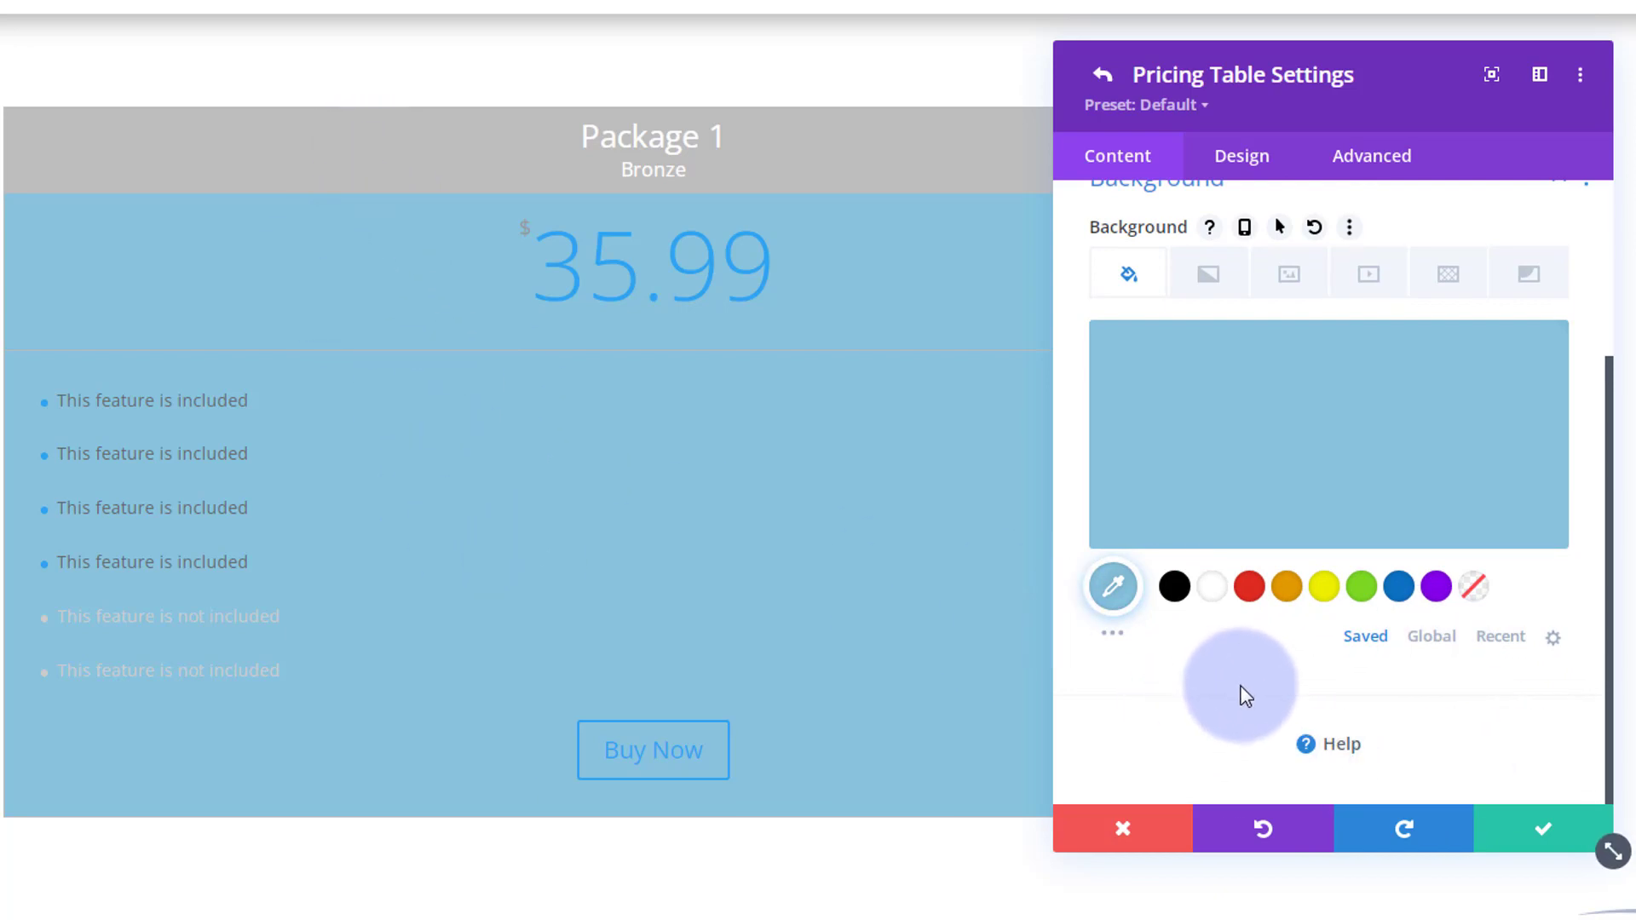
Center the text alignment of the Package 1 pricing table in its design settings
scroll(1244, 694, "up", 3)
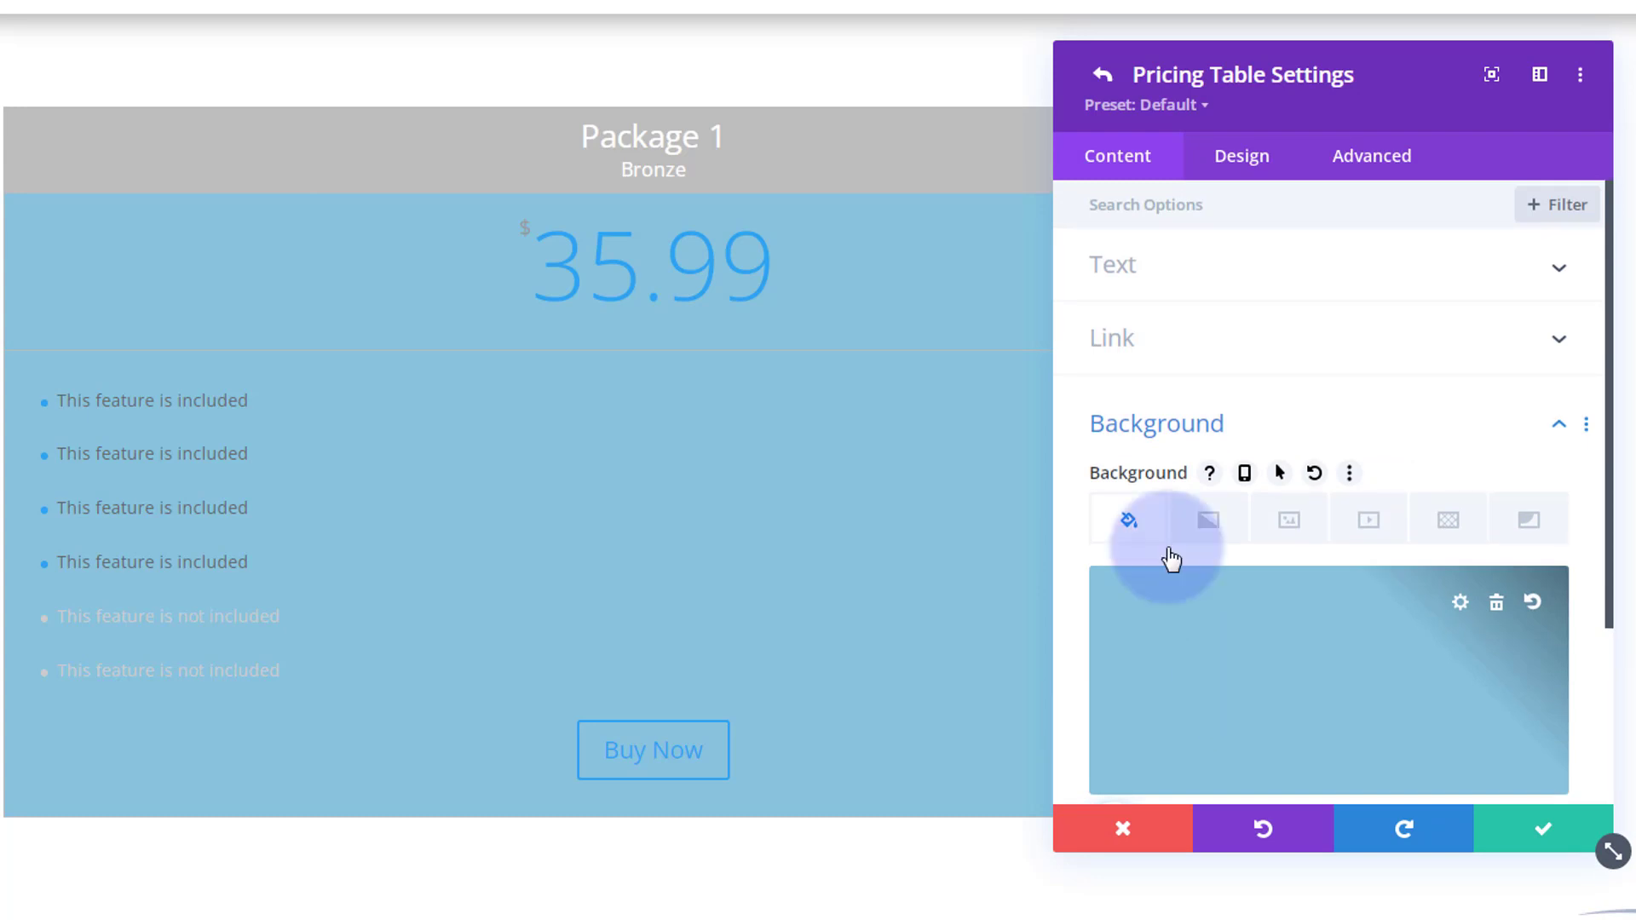
left_click(1258, 167)
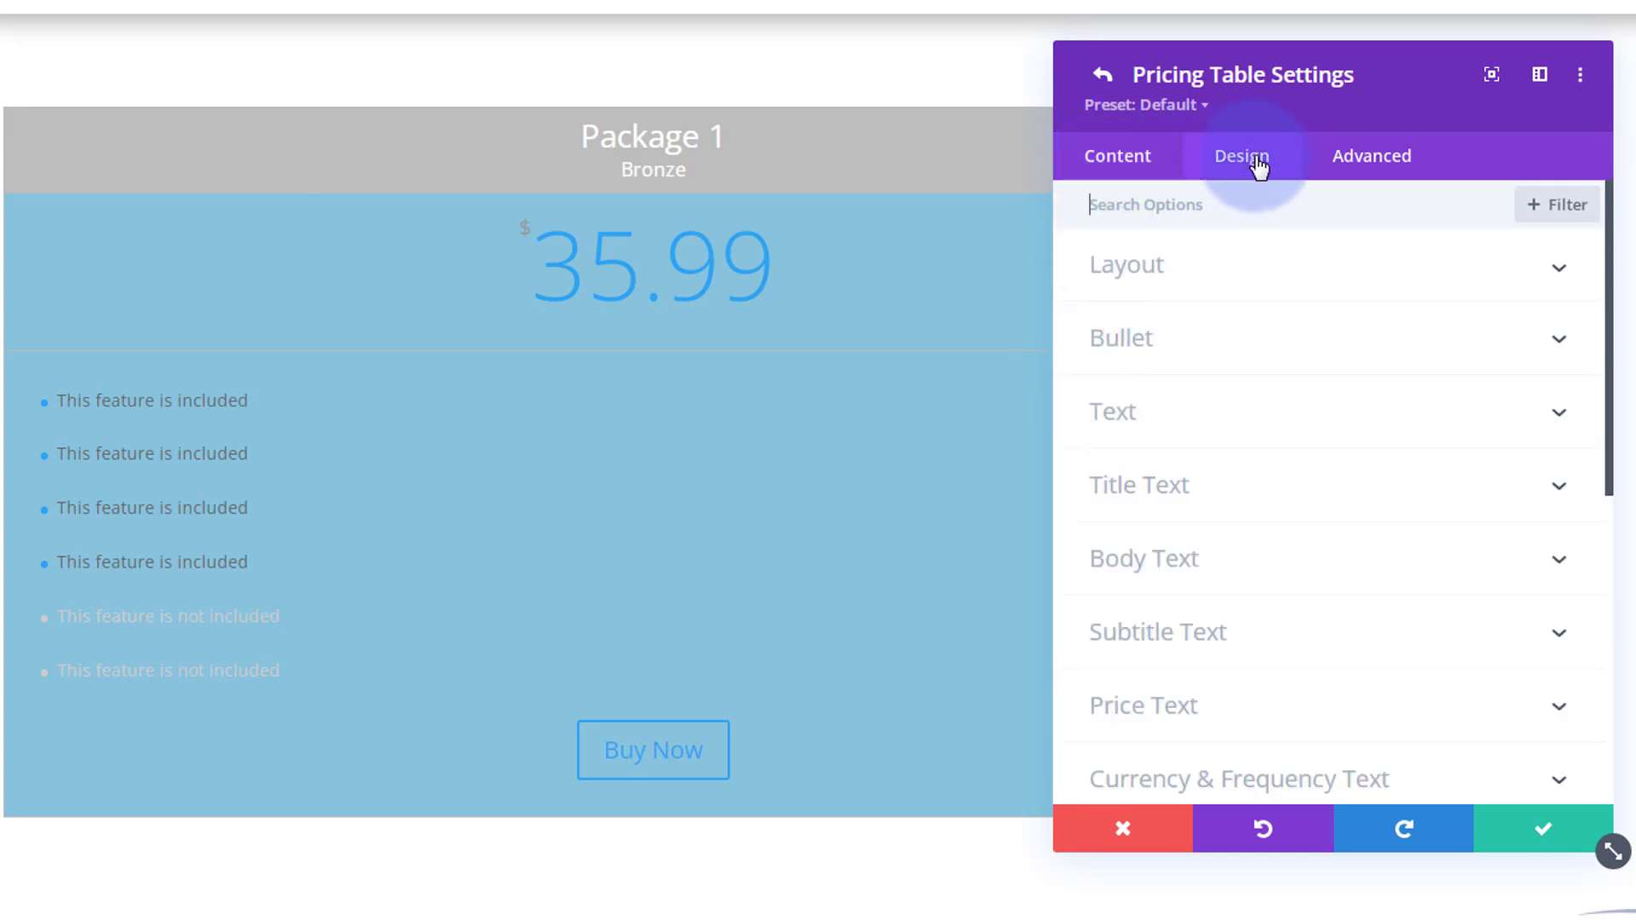
left_click(1281, 285)
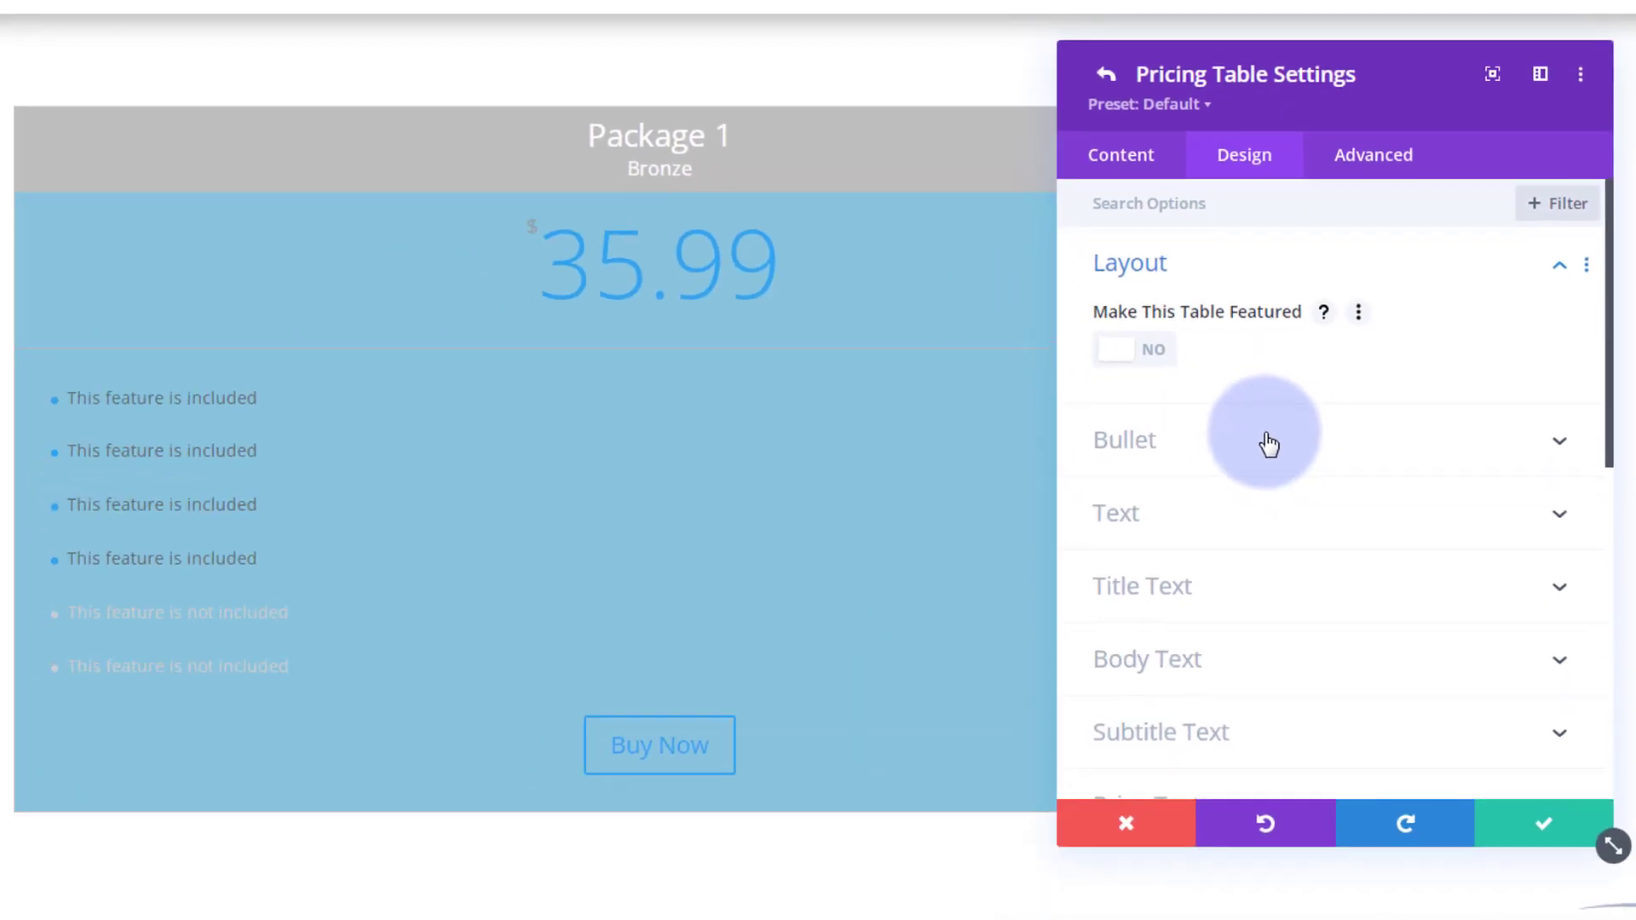
left_click(1269, 443)
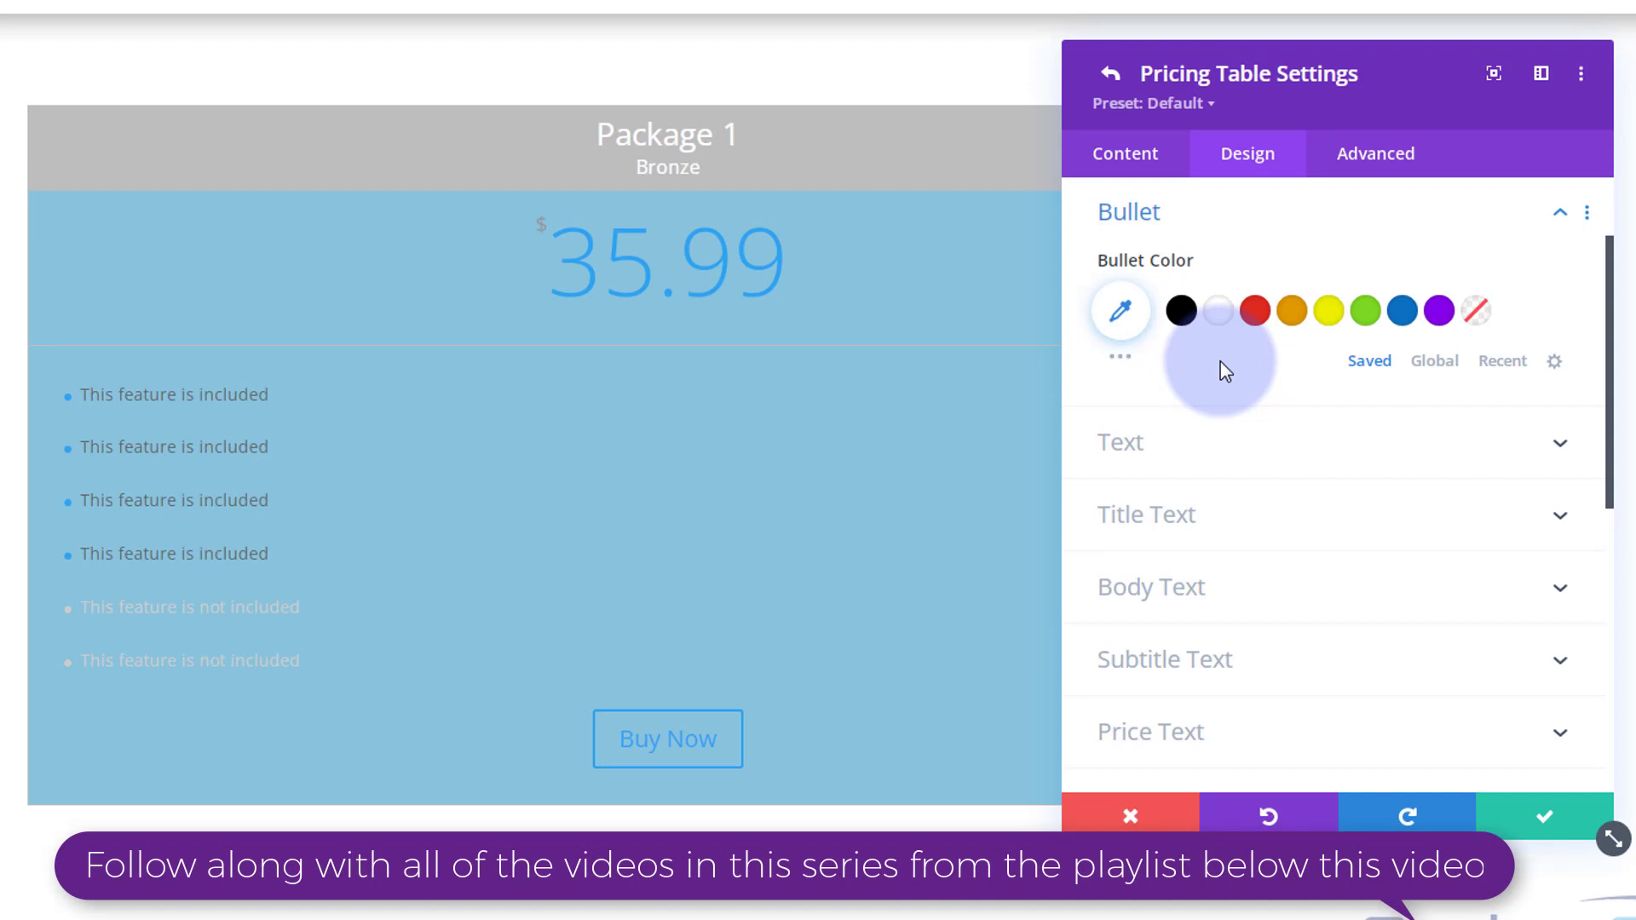
scroll(1214, 358, "down", 2)
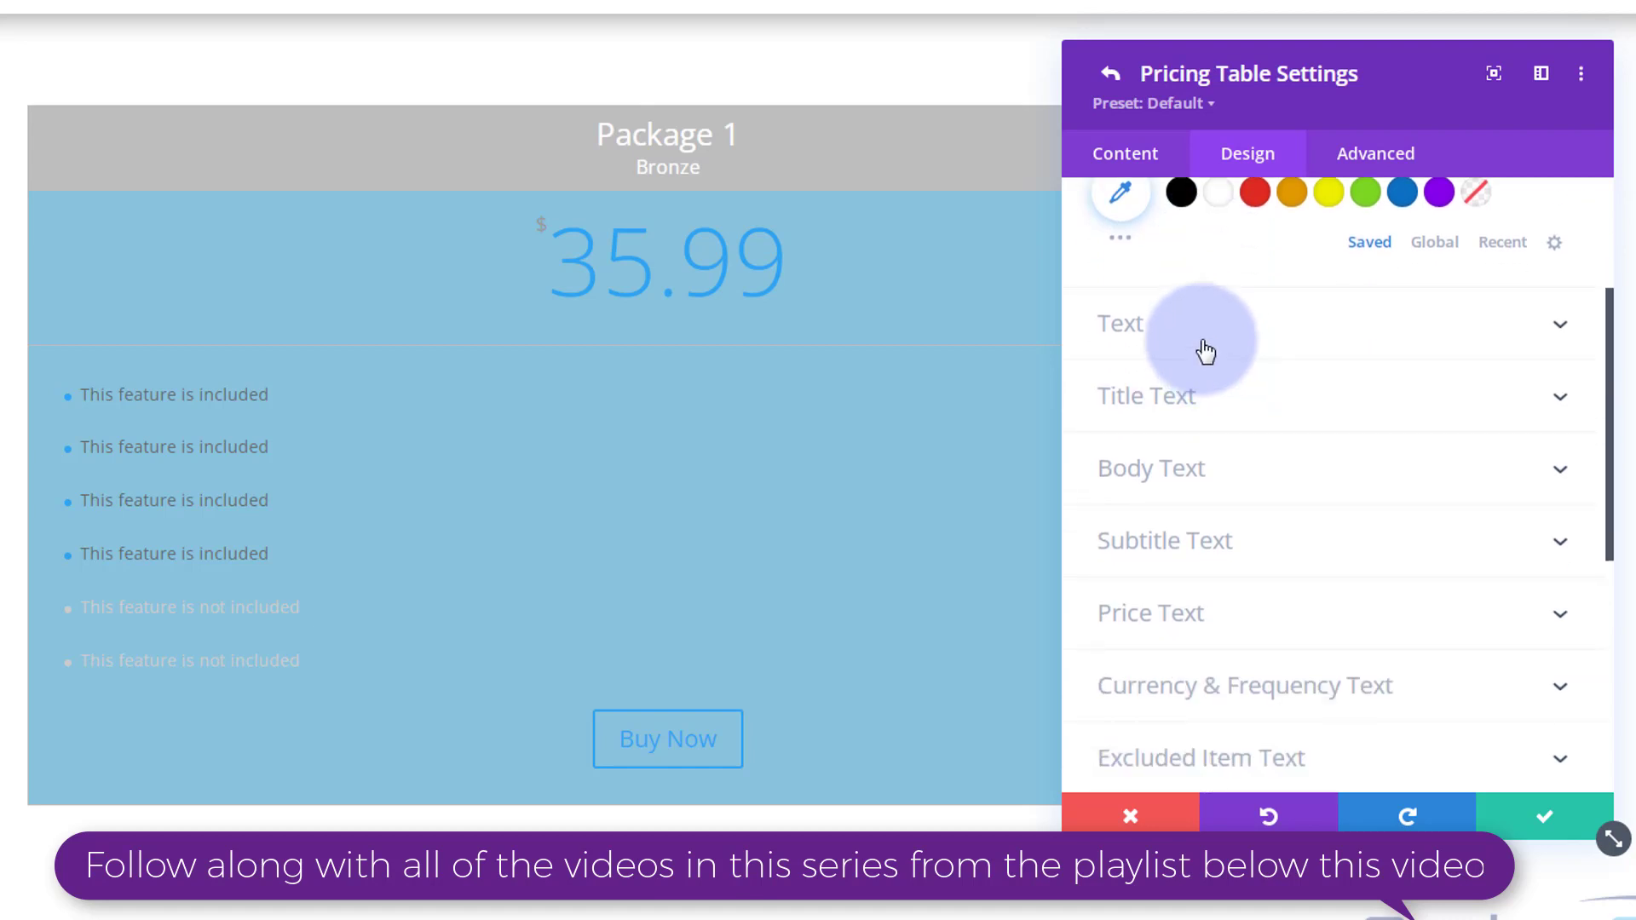
left_click(1206, 349)
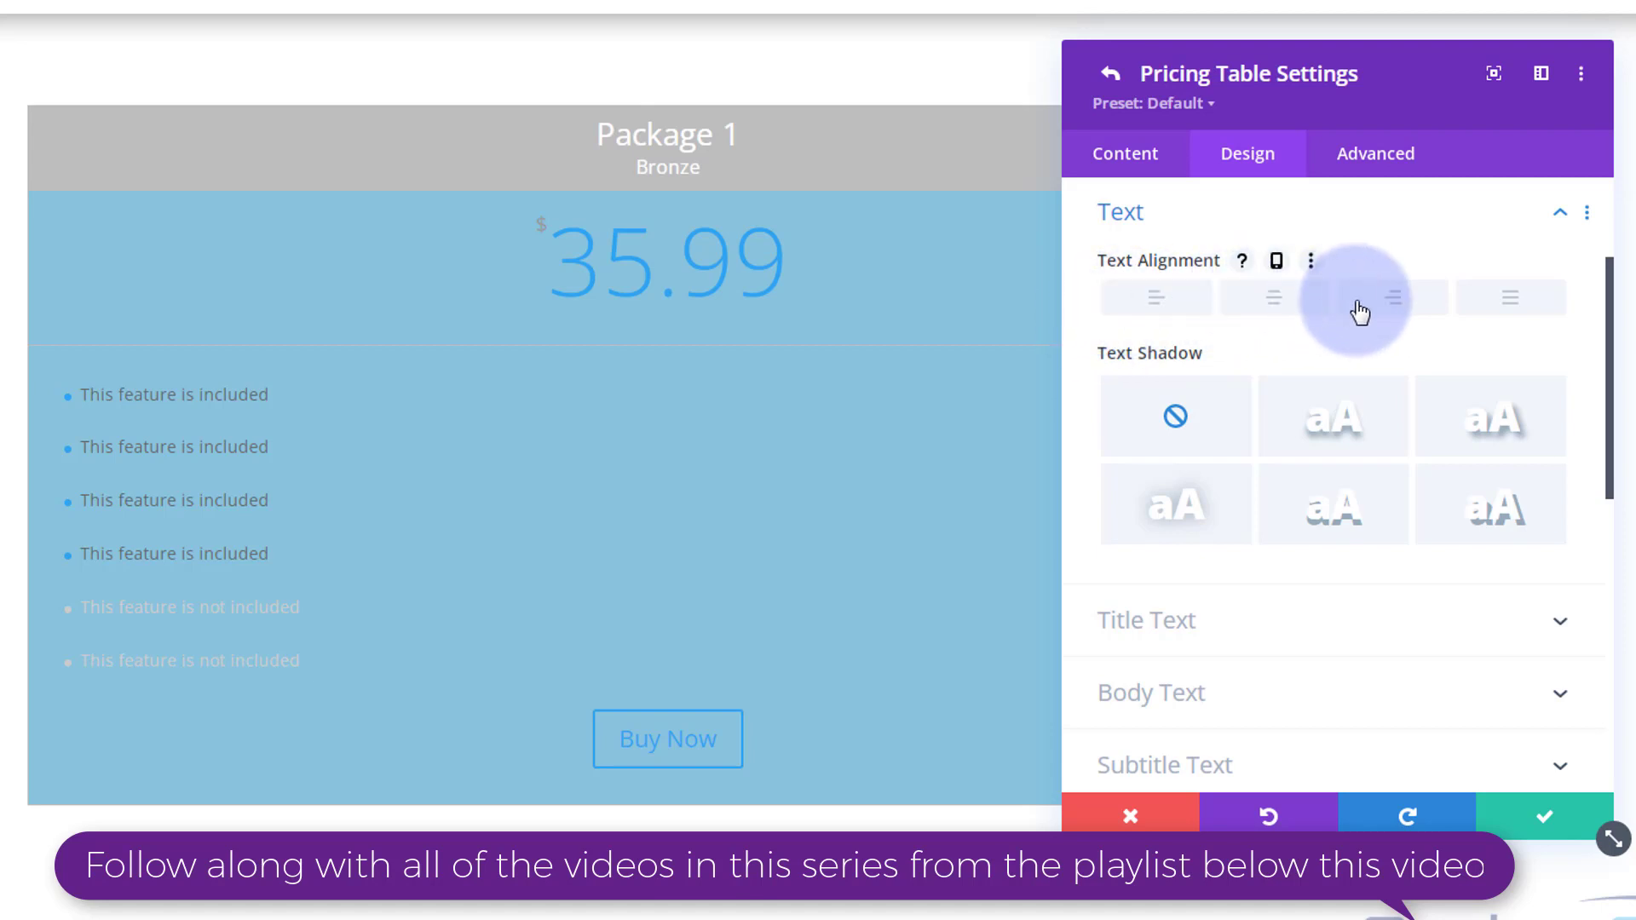
left_click(1274, 298)
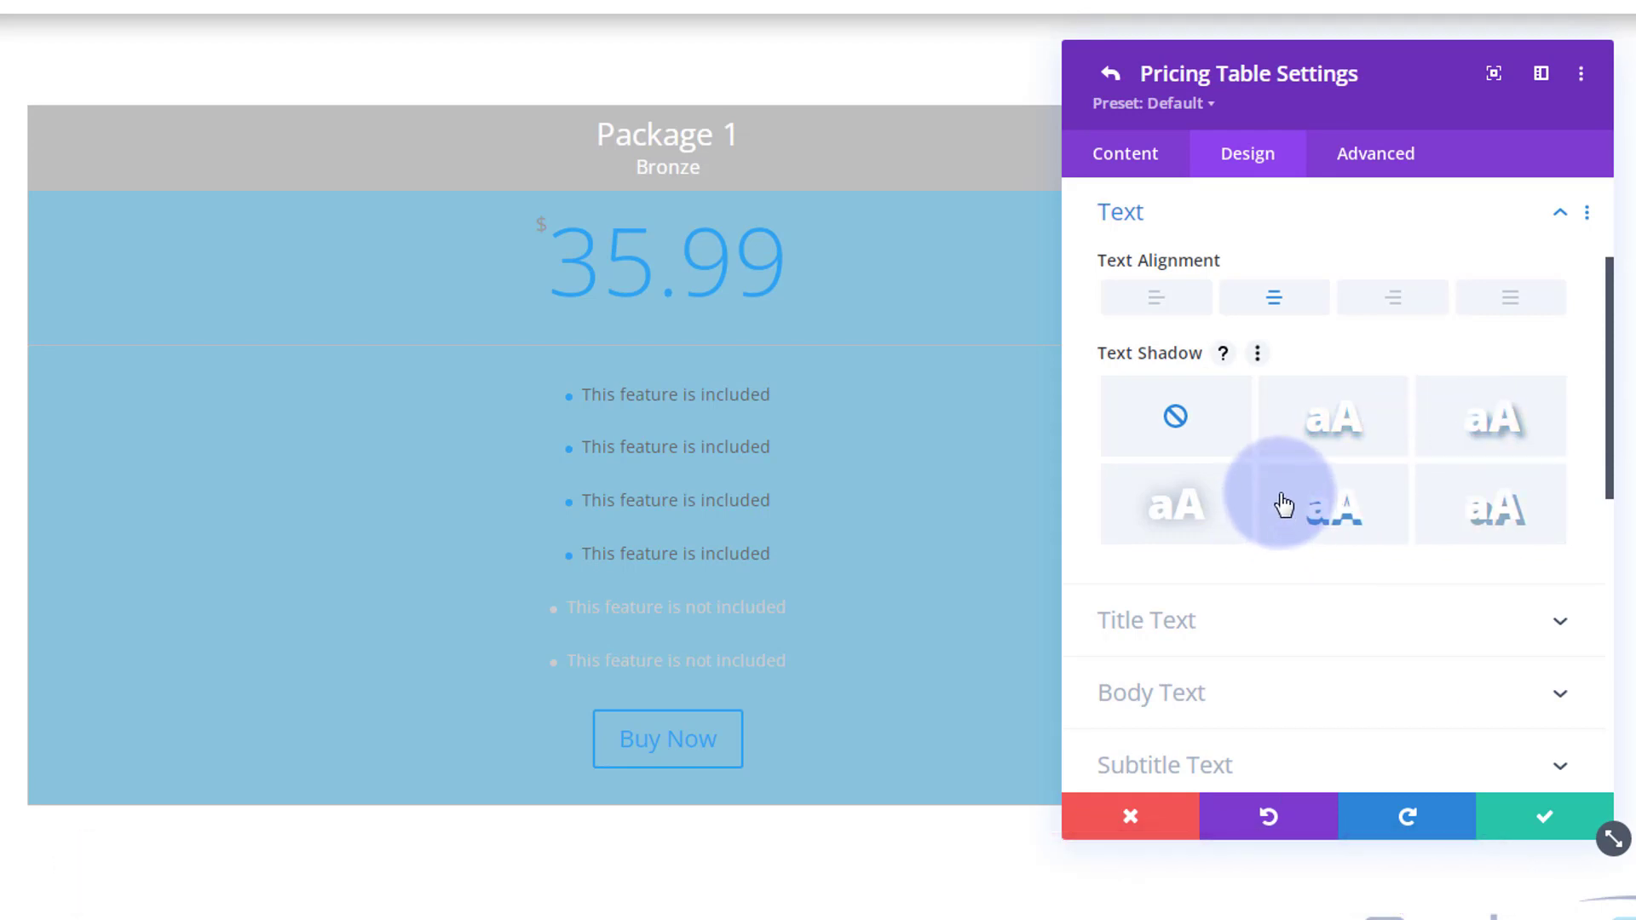
Set the Package 1 table's title font style to all uppercase
scroll(1276, 465, "down", 3)
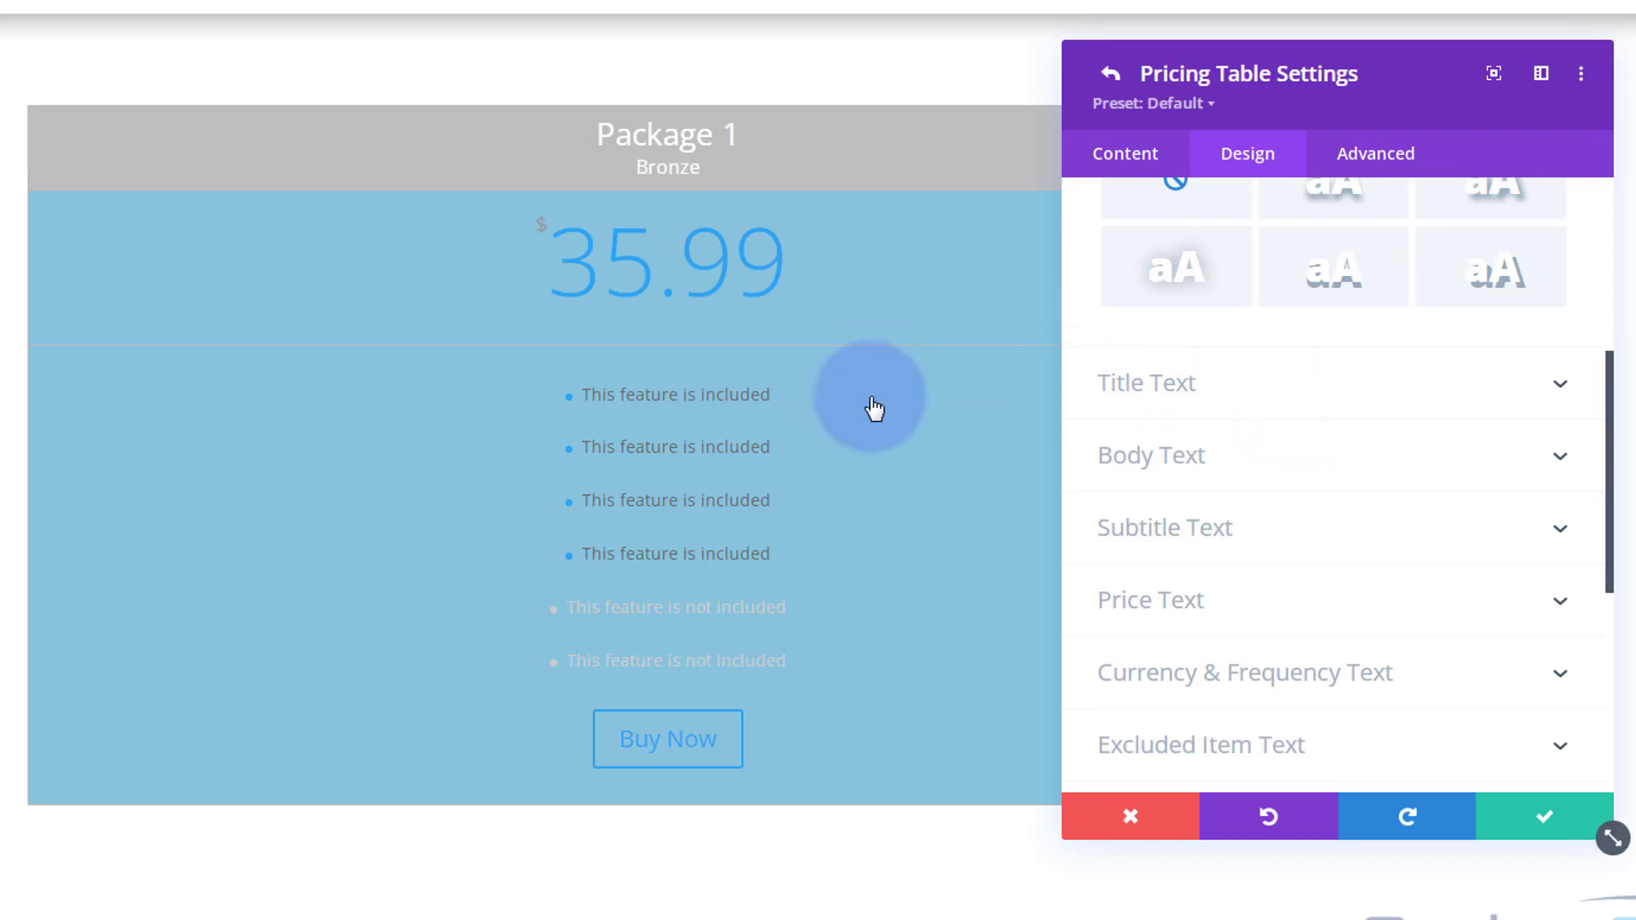
left_click(1284, 393)
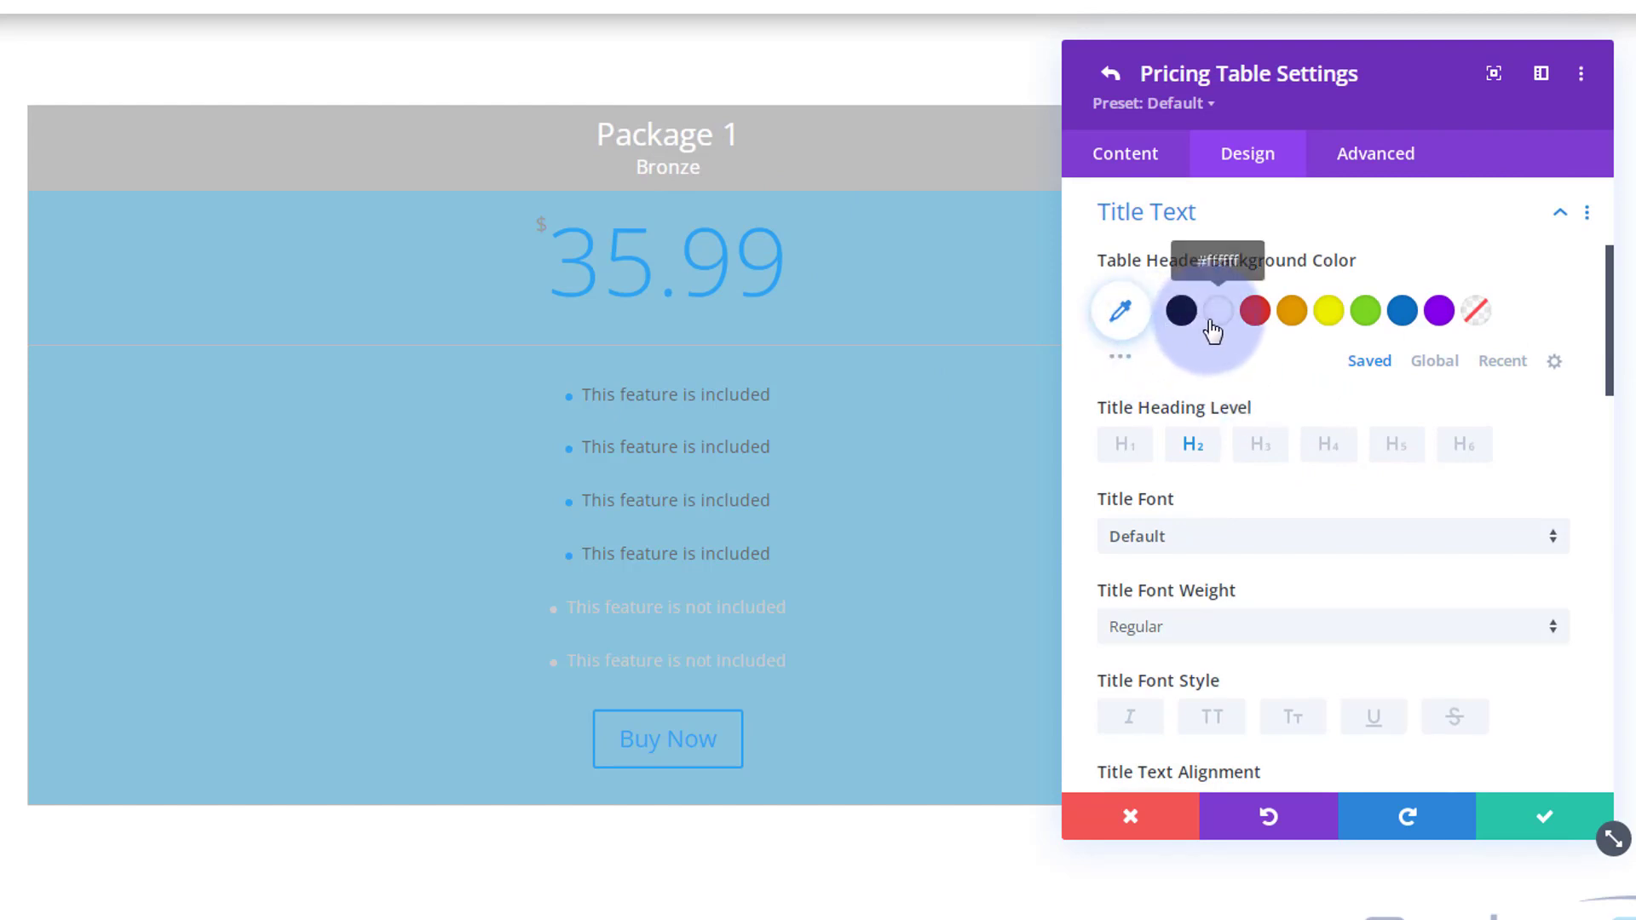
left_click(1221, 720)
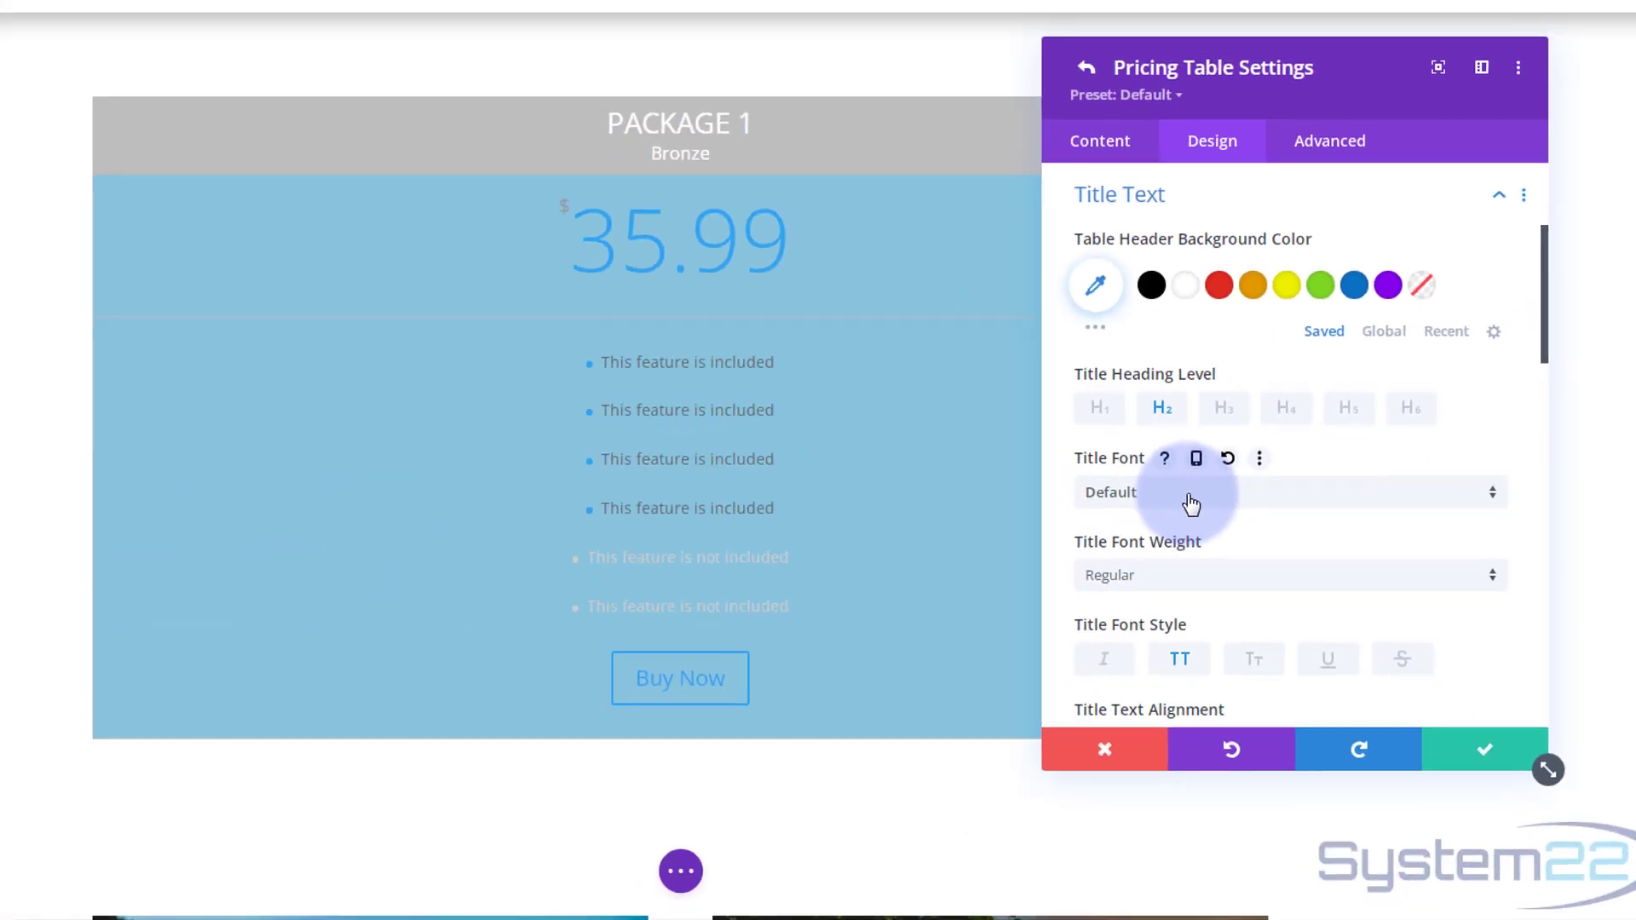
left_click(1189, 501)
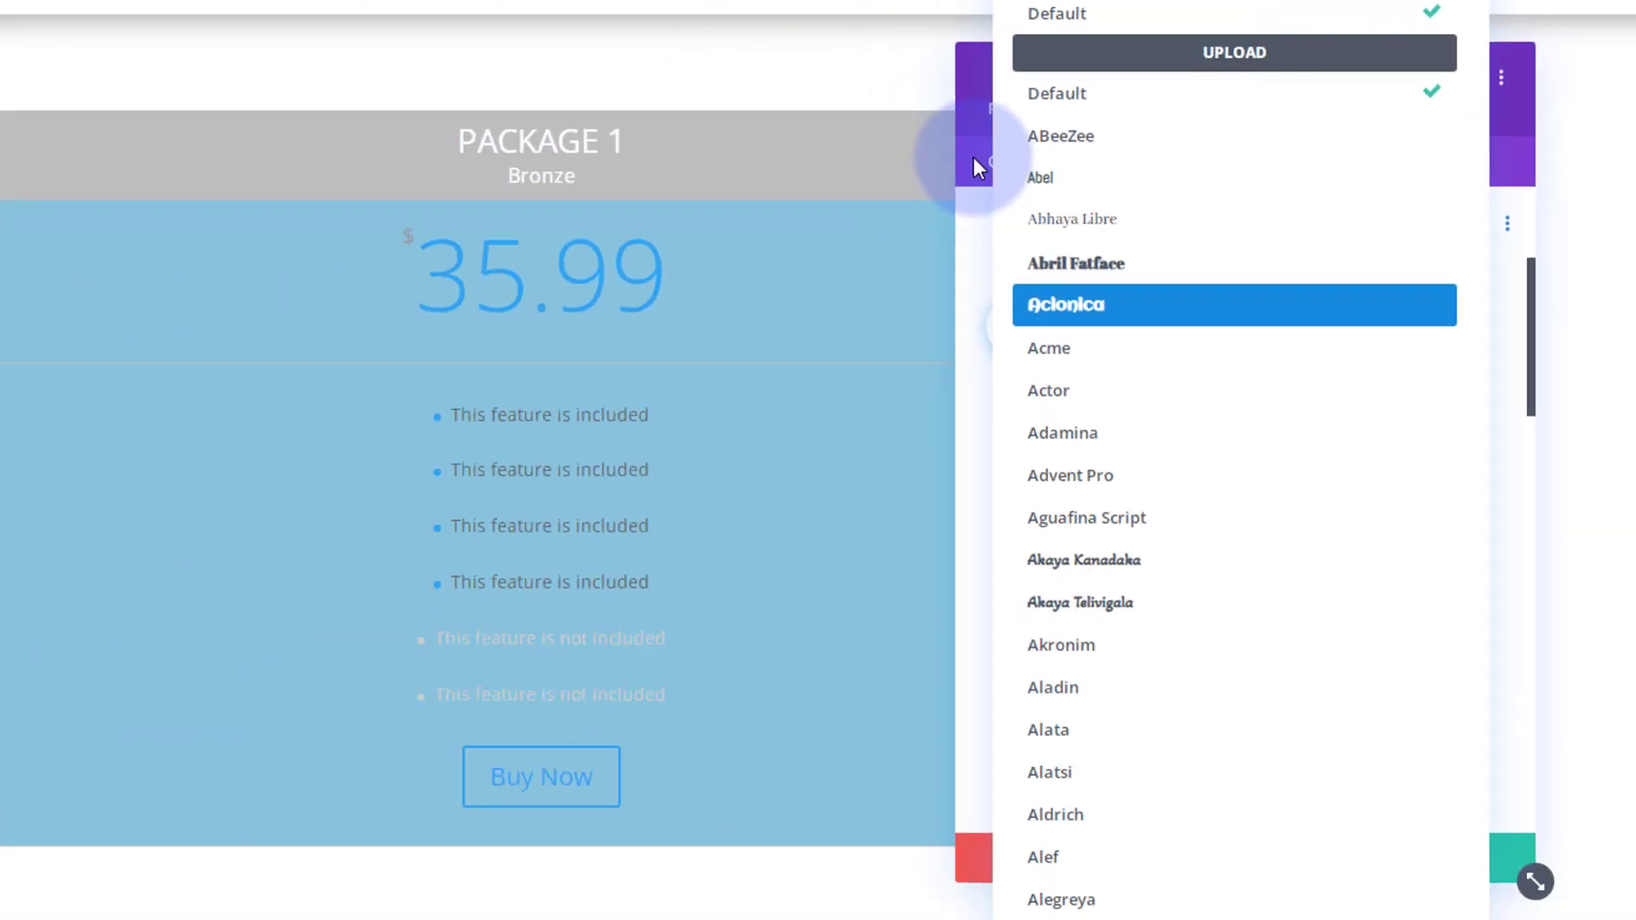
left_click(340, 298)
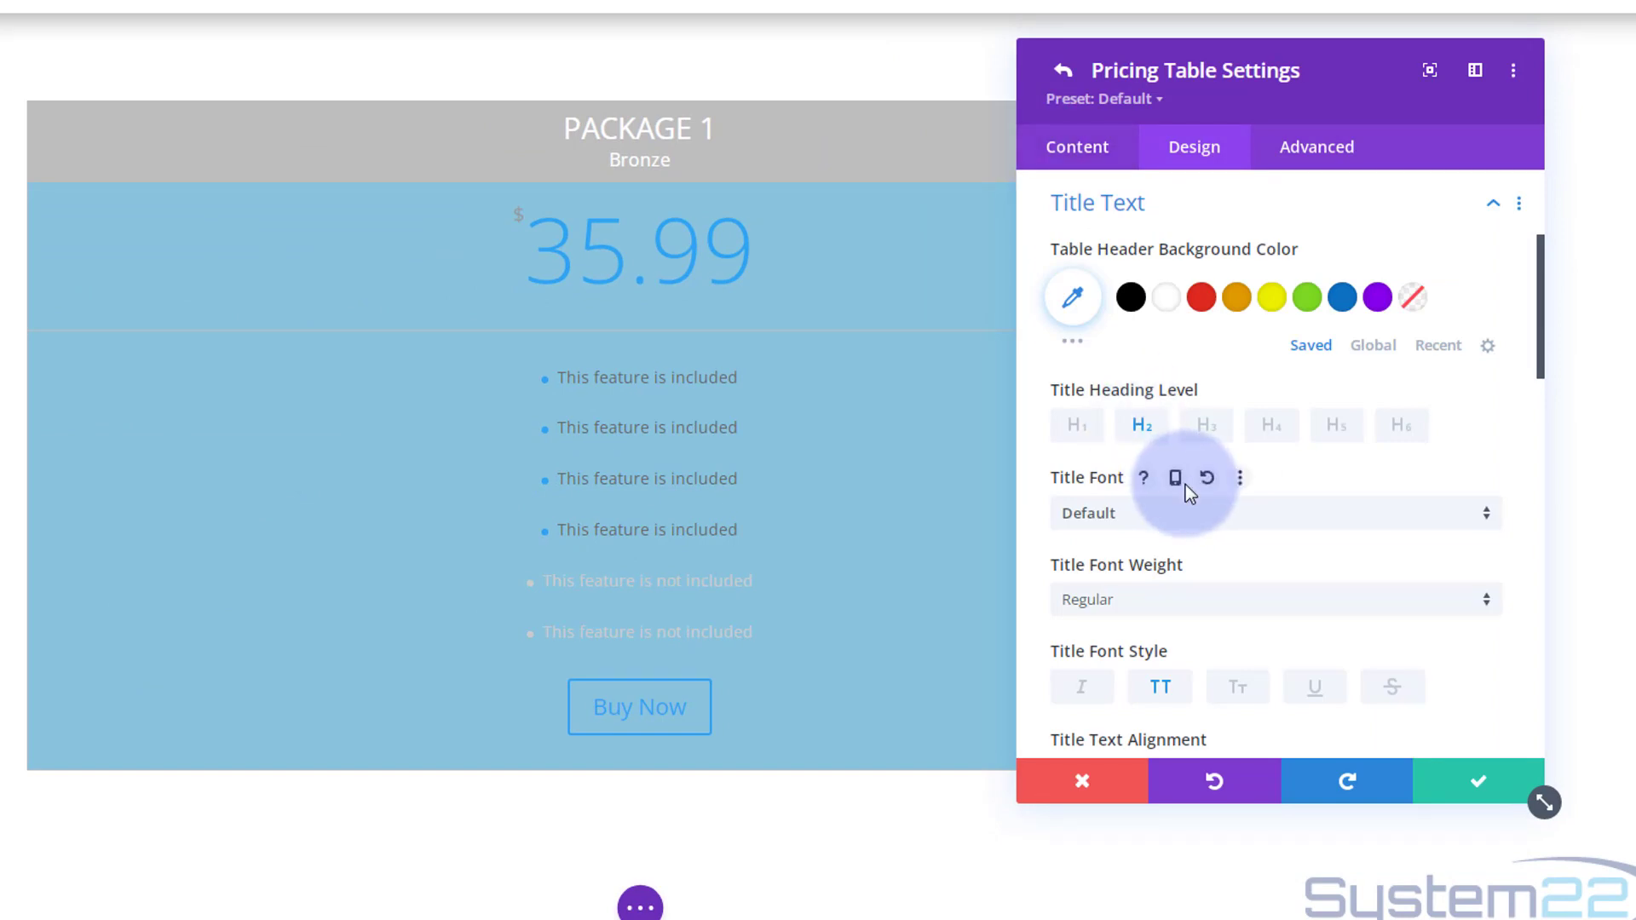
scroll(1192, 511, "down", 1)
scroll(1194, 517, "down", 1)
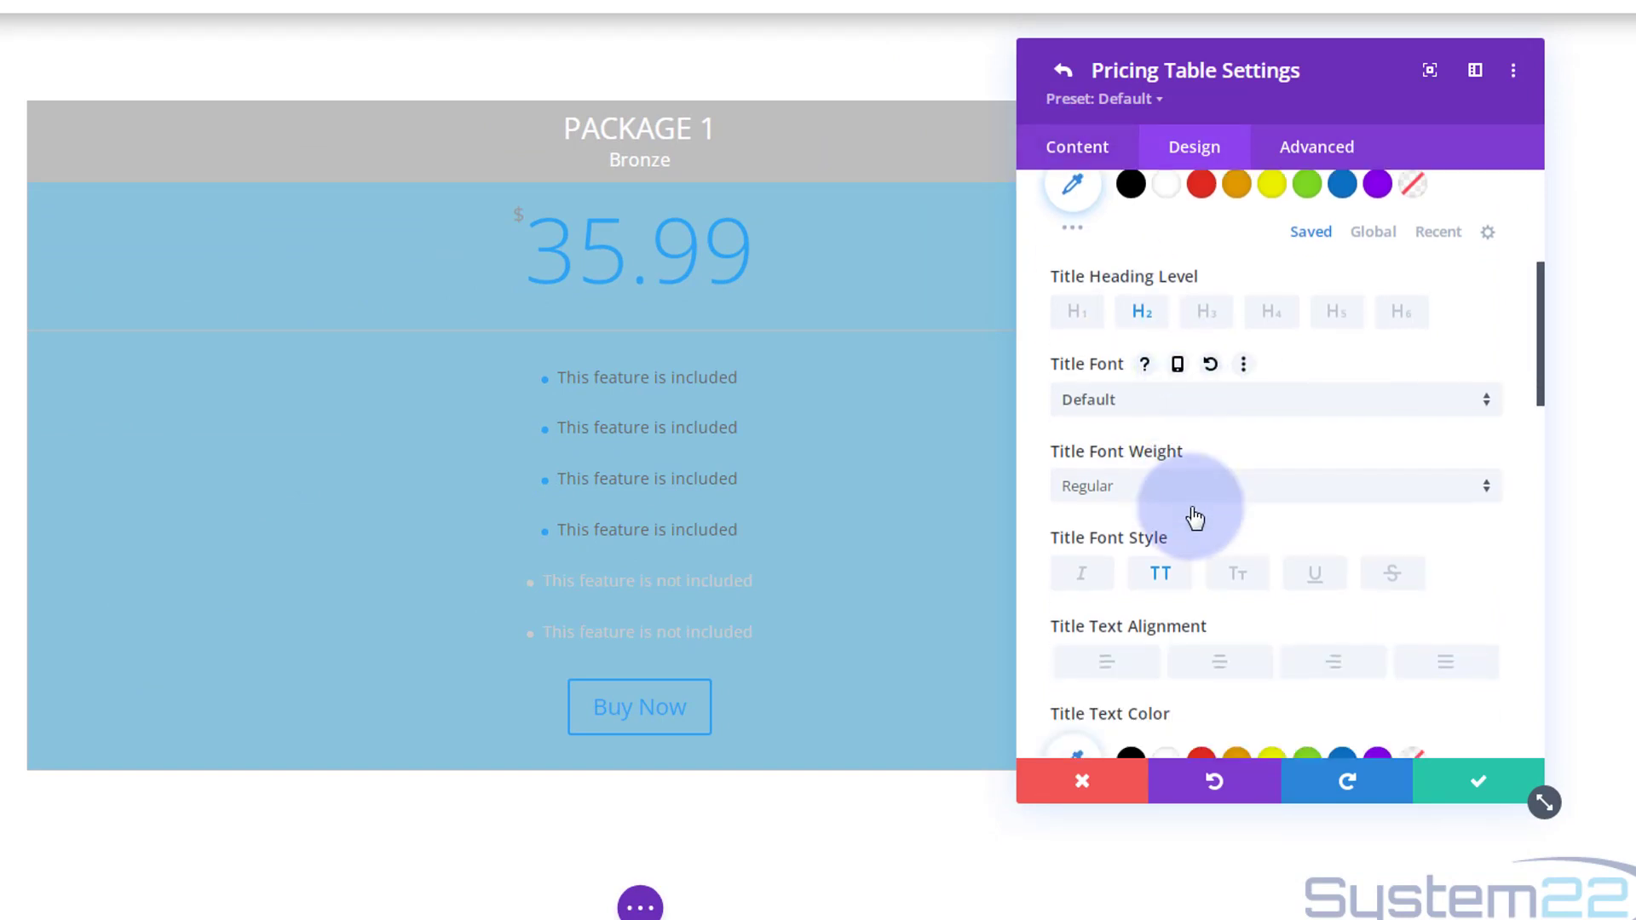
left_click(1207, 415)
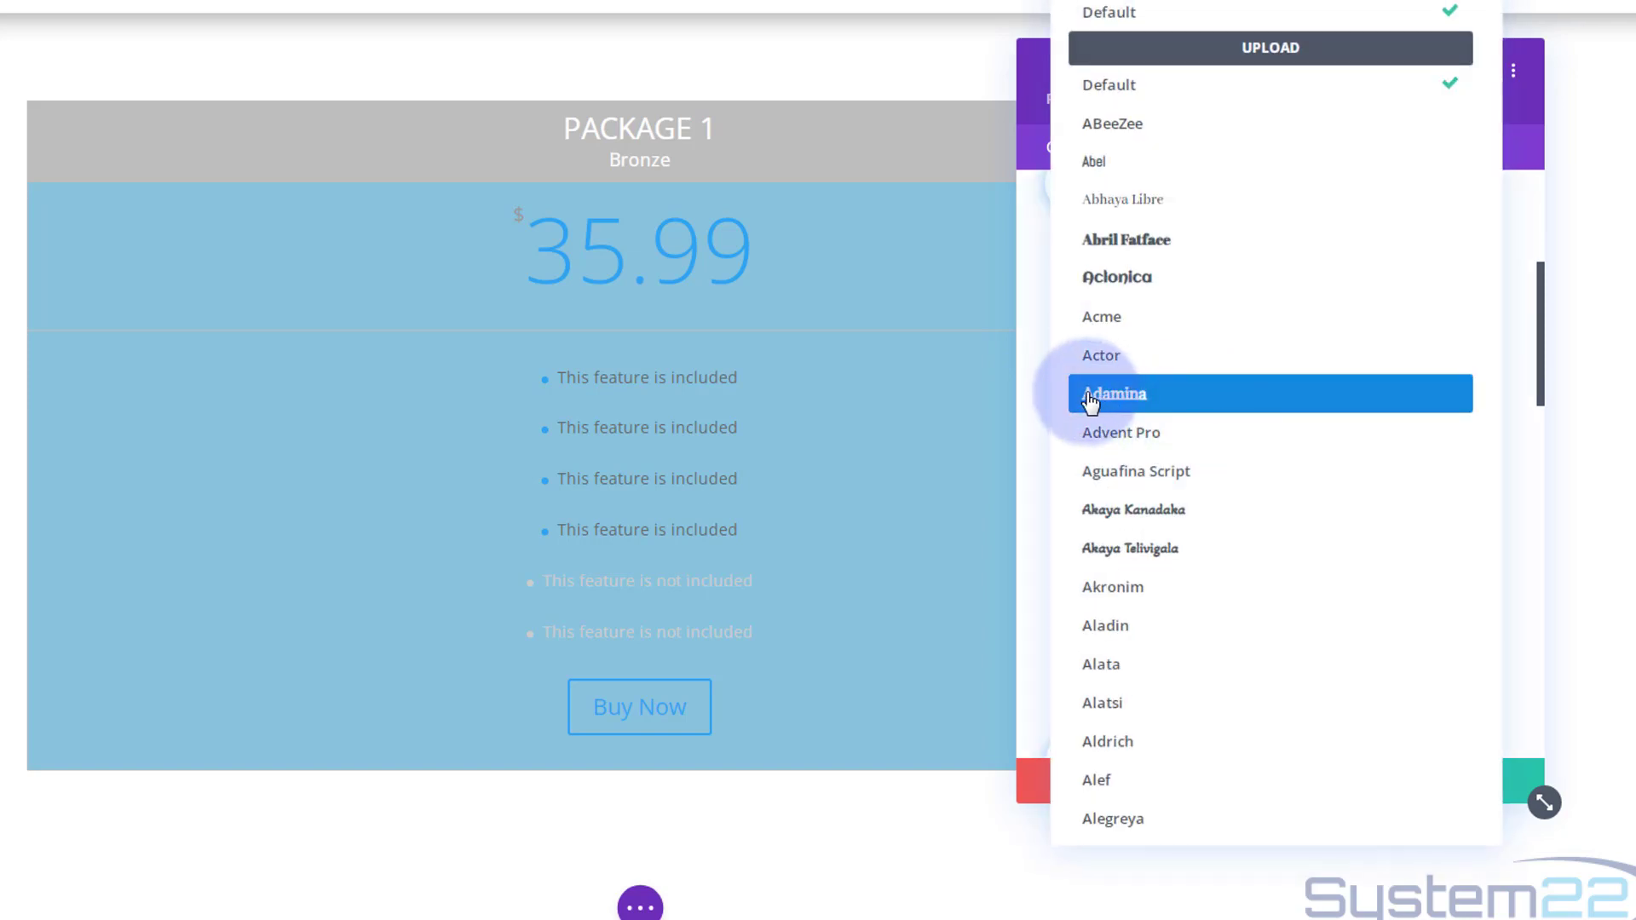
left_click(1041, 390)
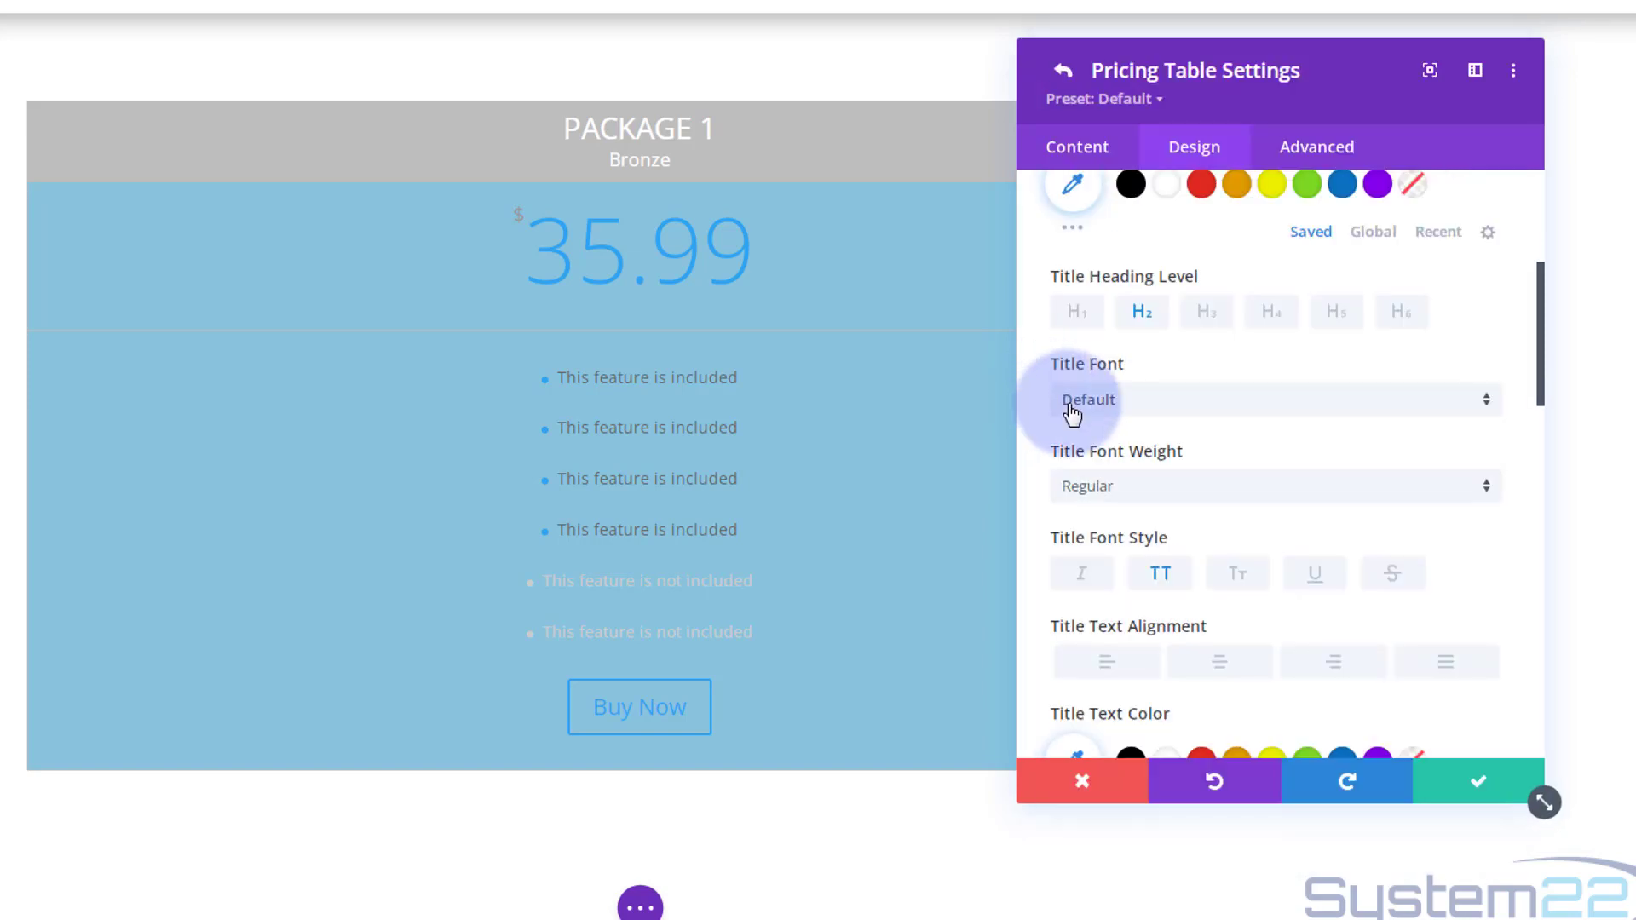
Set the title font weight of the Package 1 table to Semi Bold
left_click(1143, 491)
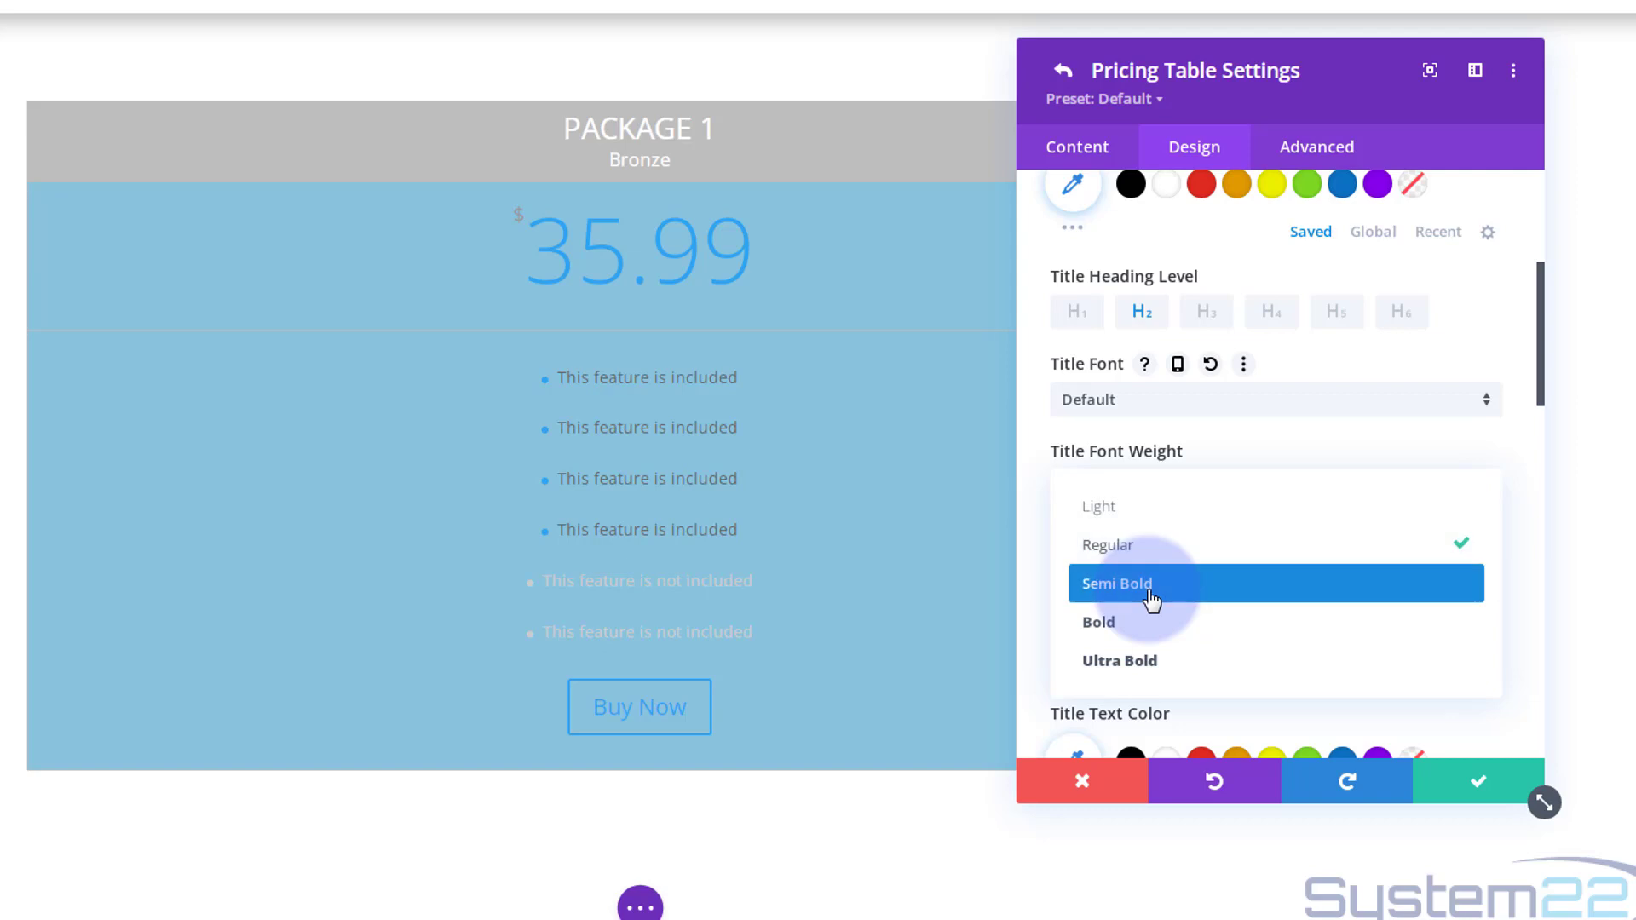
left_click(1150, 596)
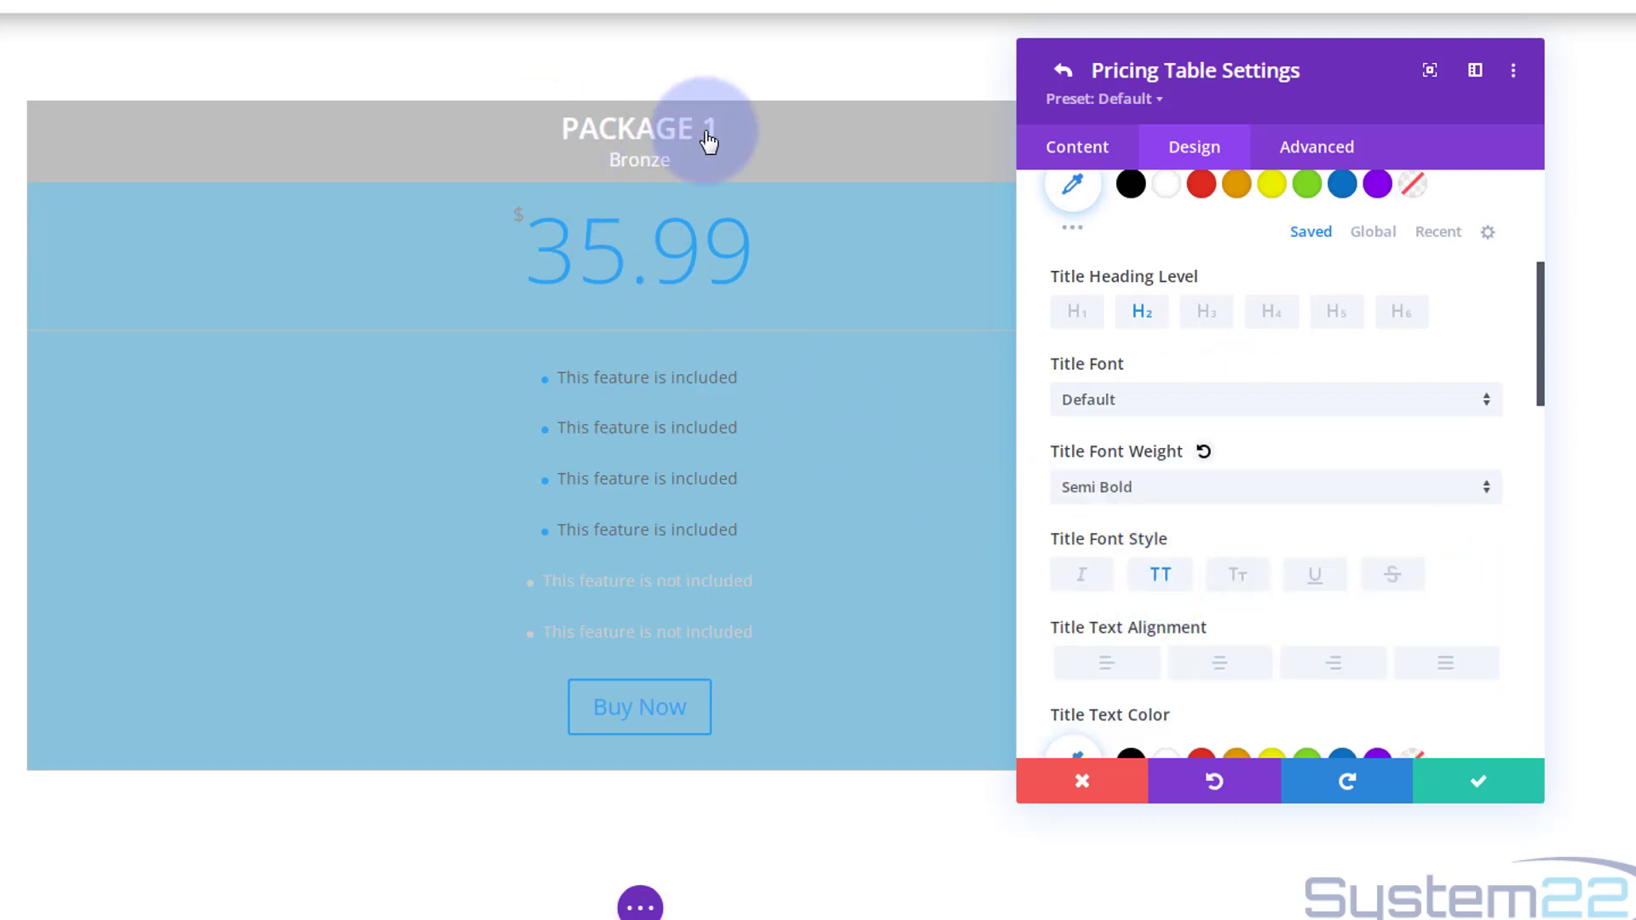
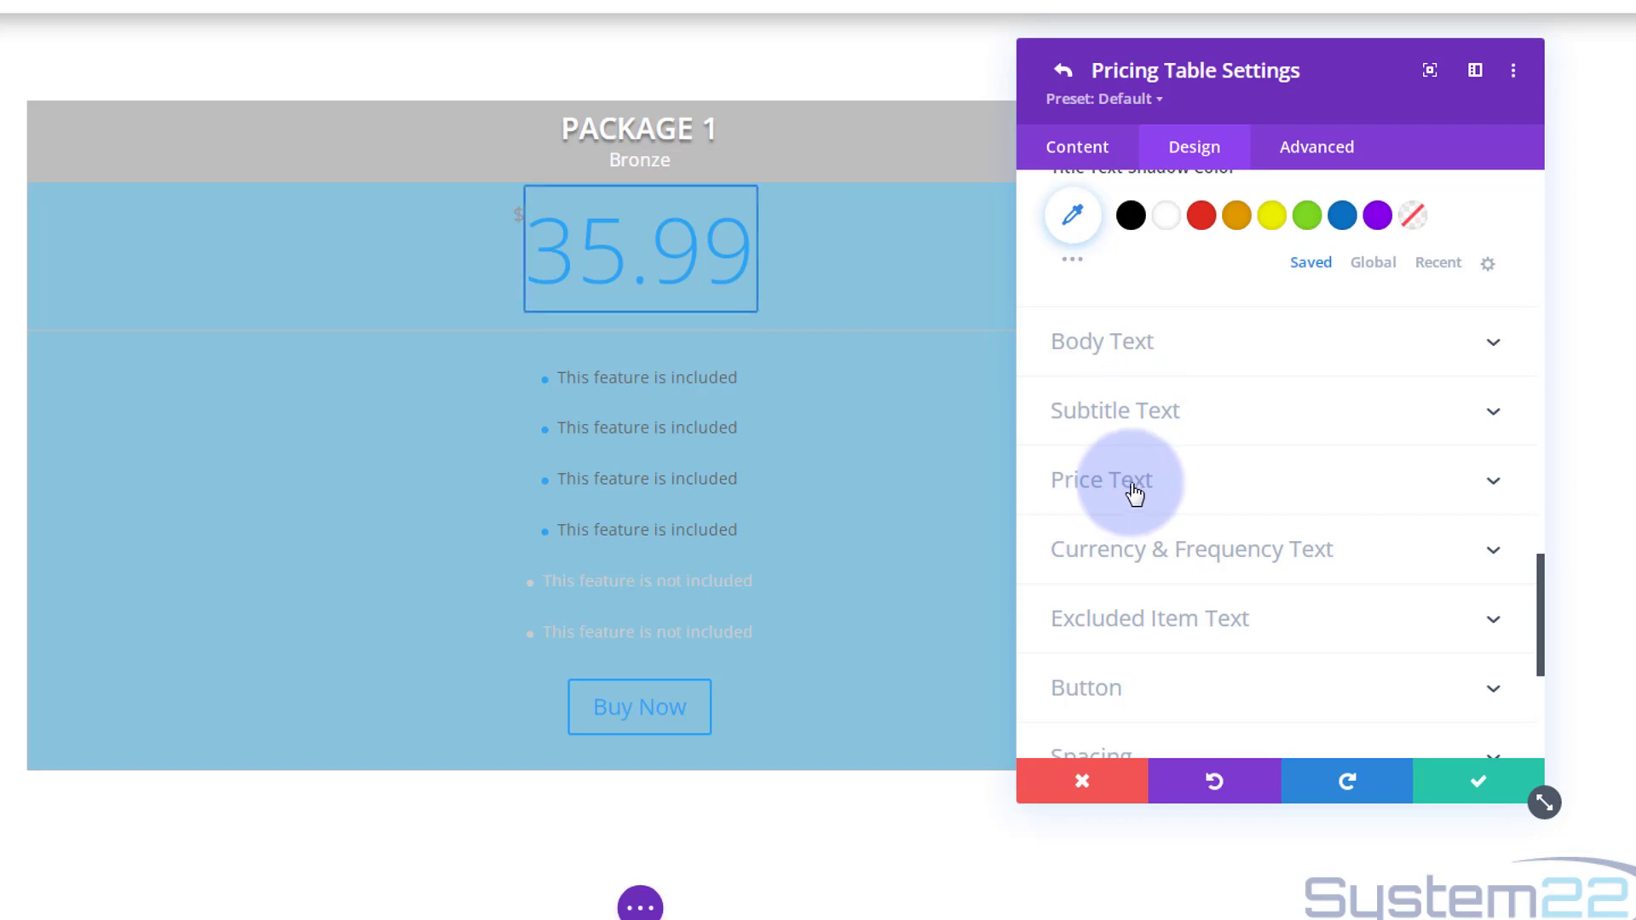
Set the pricing area background color to white (#ffffff) and the price text color to blue
left_click(1176, 491)
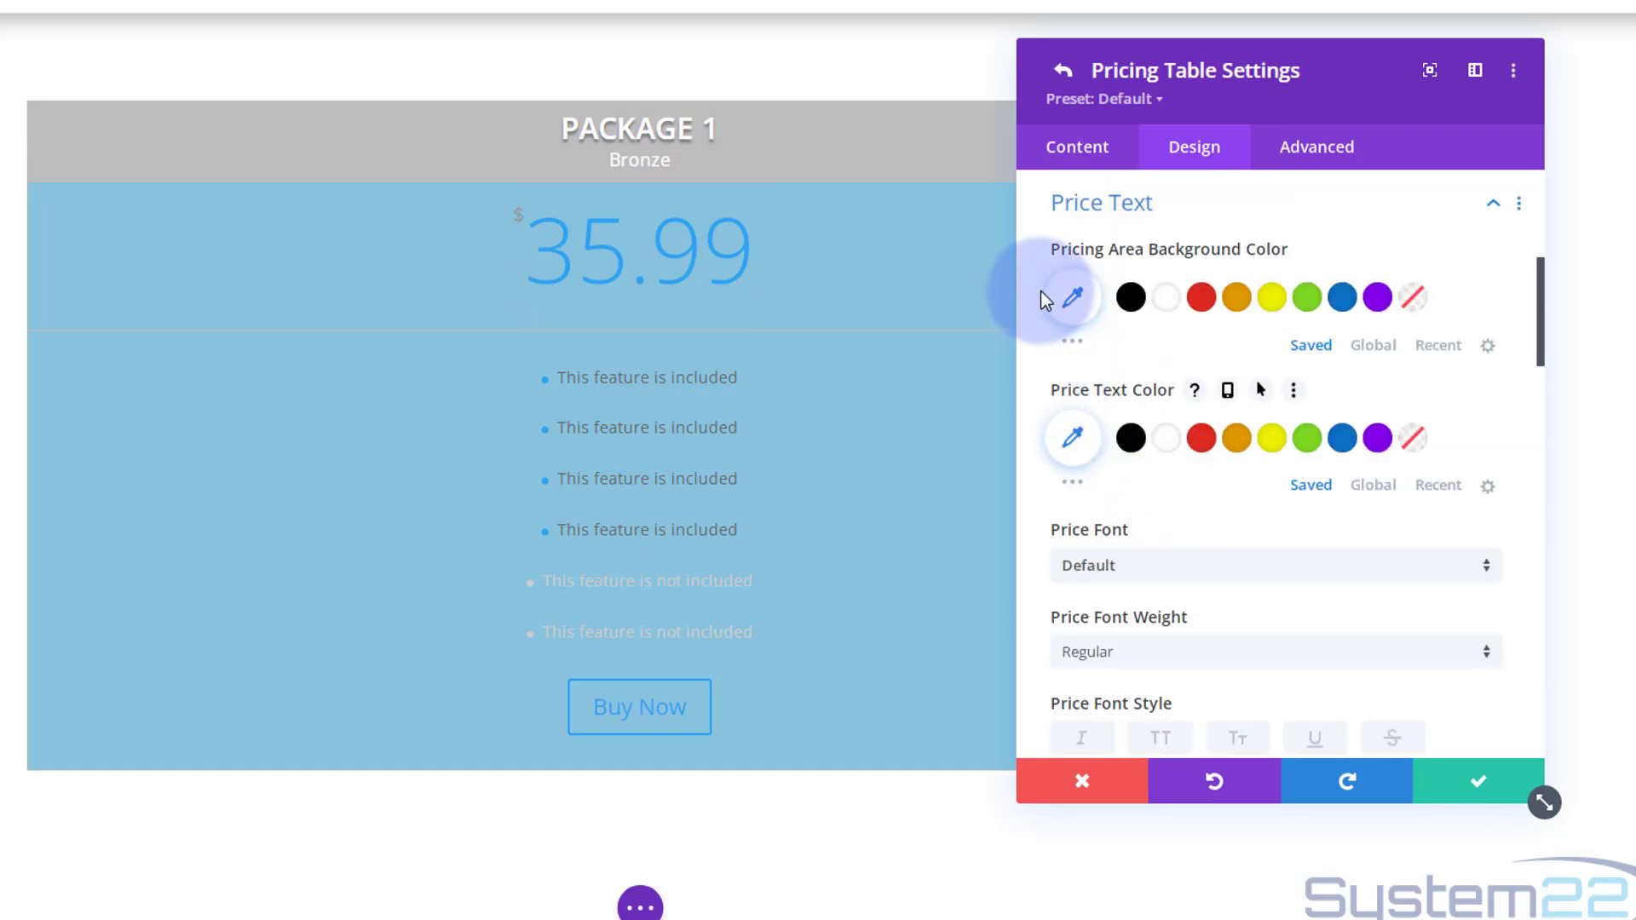
left_click(1168, 298)
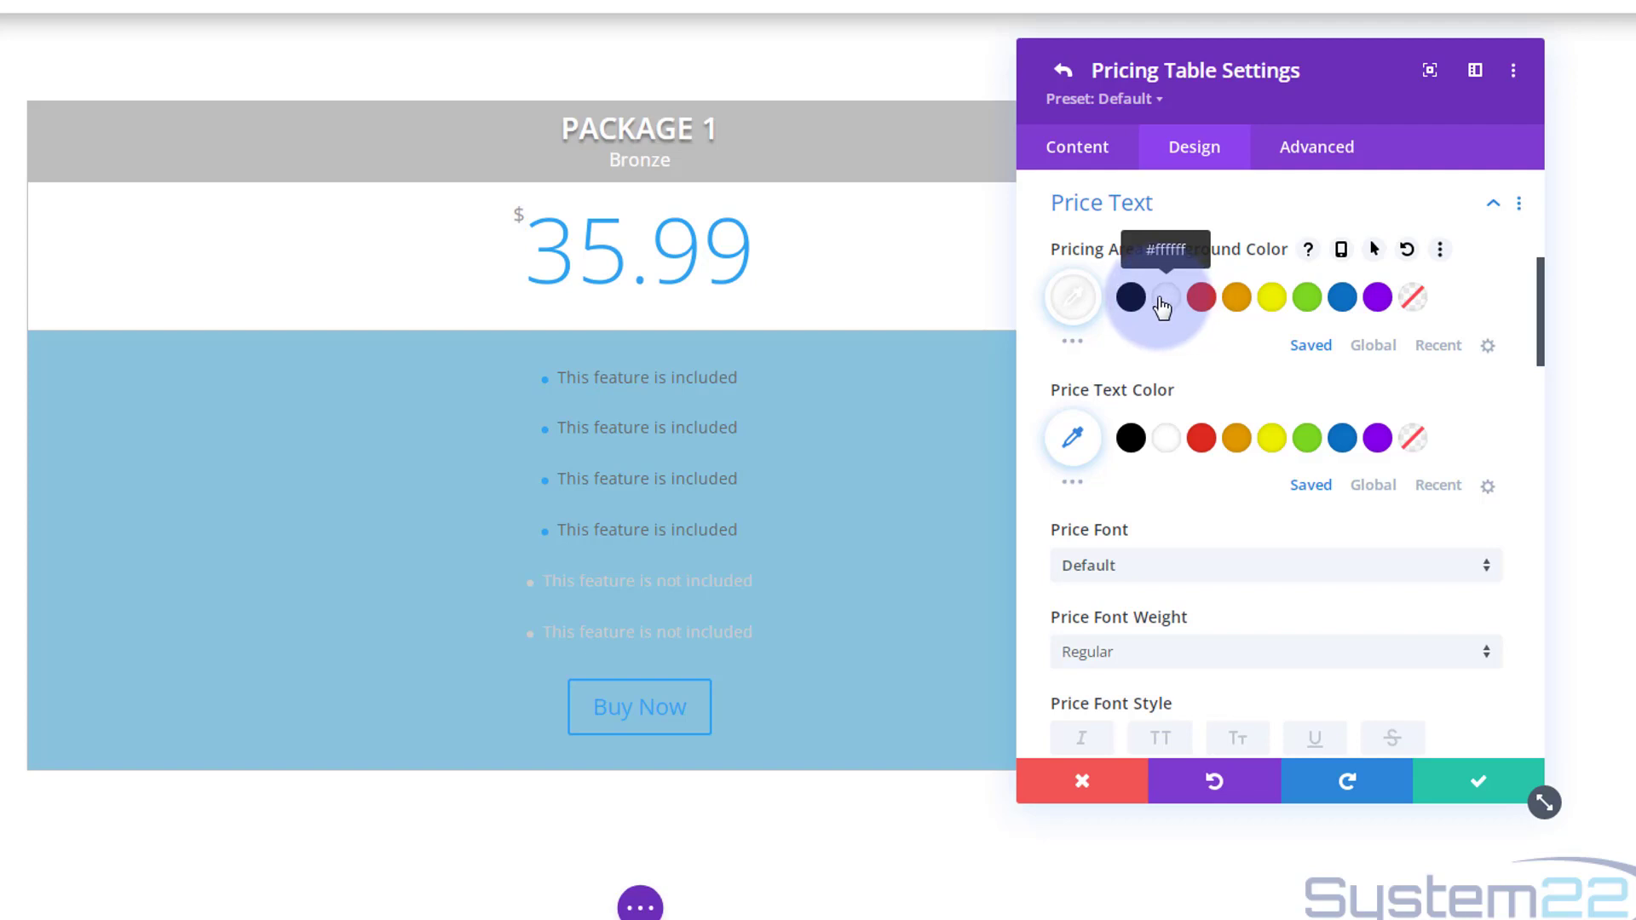
left_click(1343, 439)
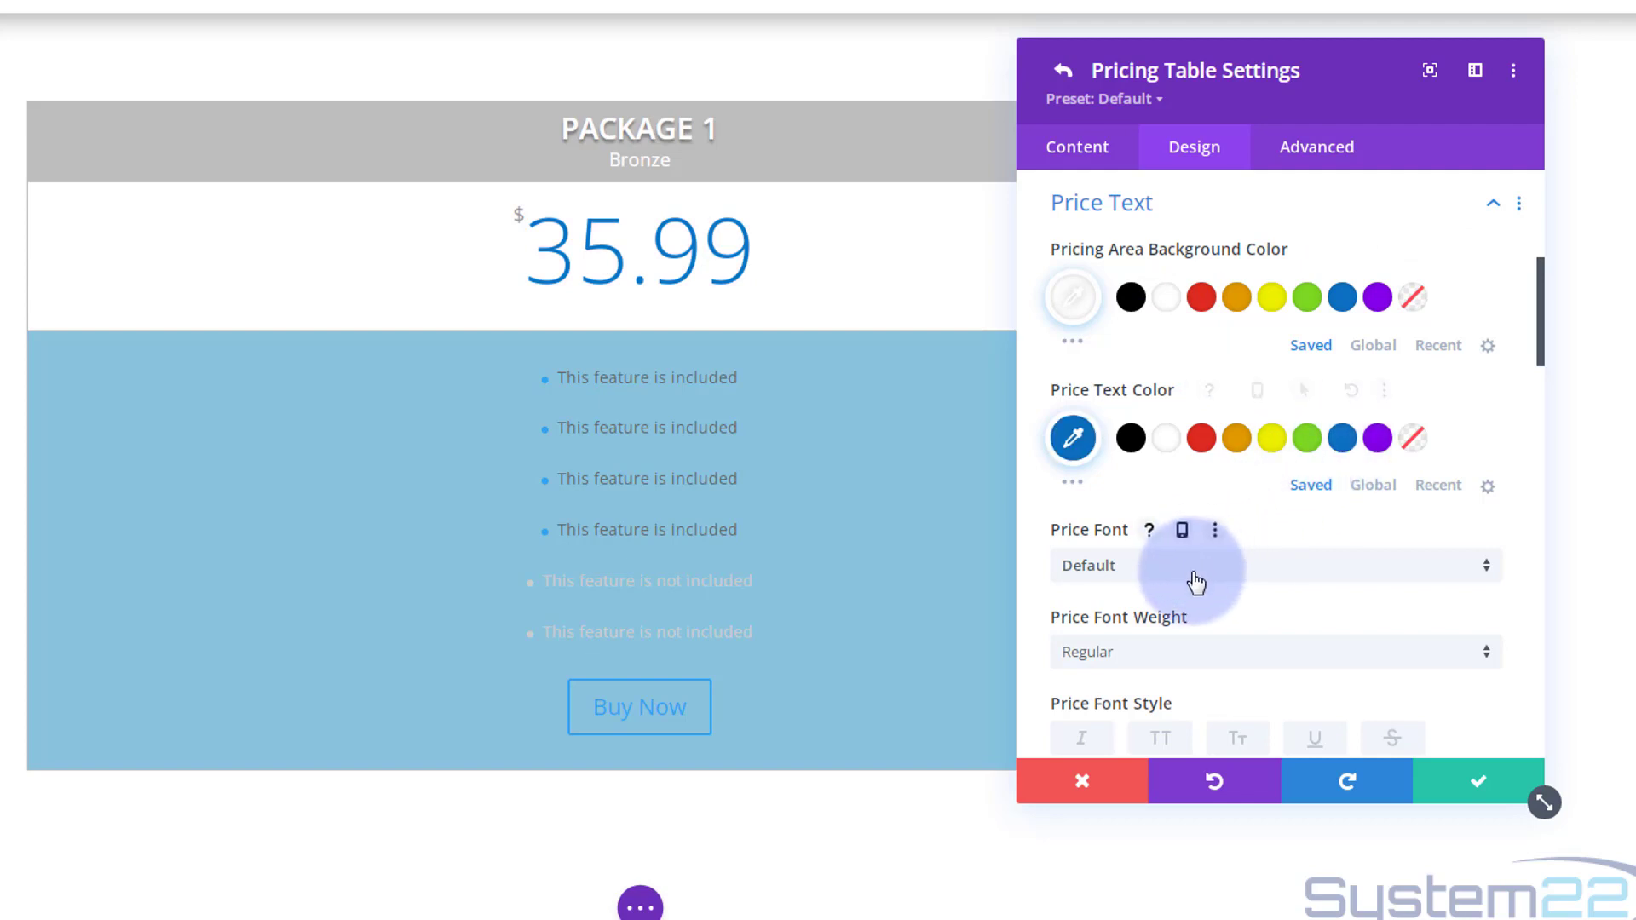
Set the Package 1 table's price font weight to Semi Bold and apply the first text shadow preset to the price
left_click(1180, 667)
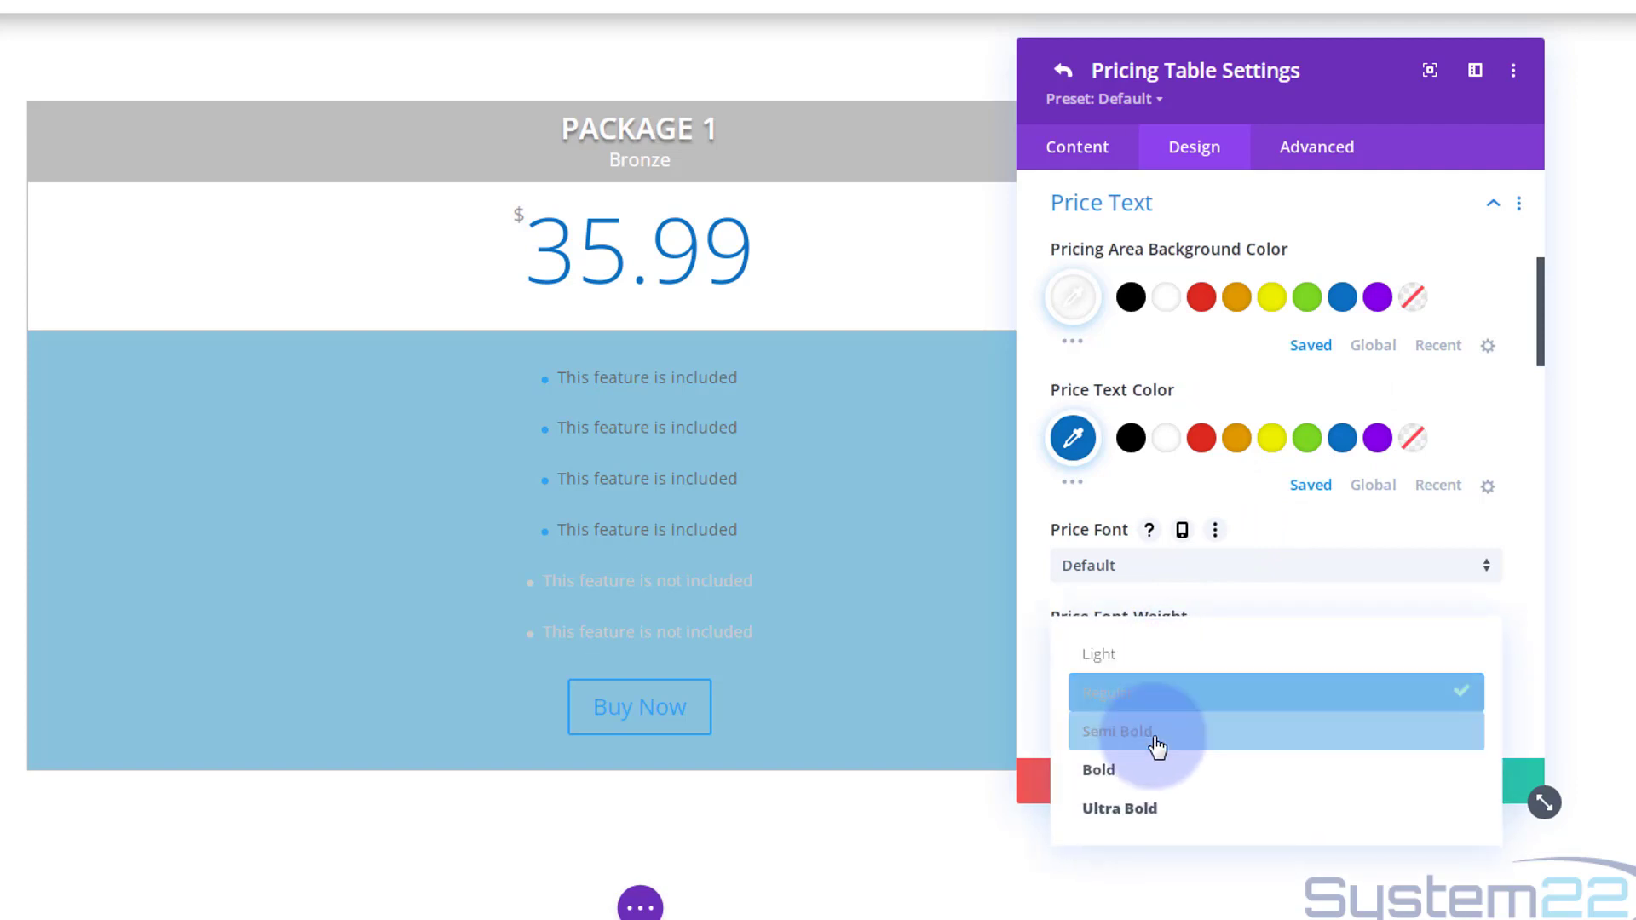
left_click(1157, 746)
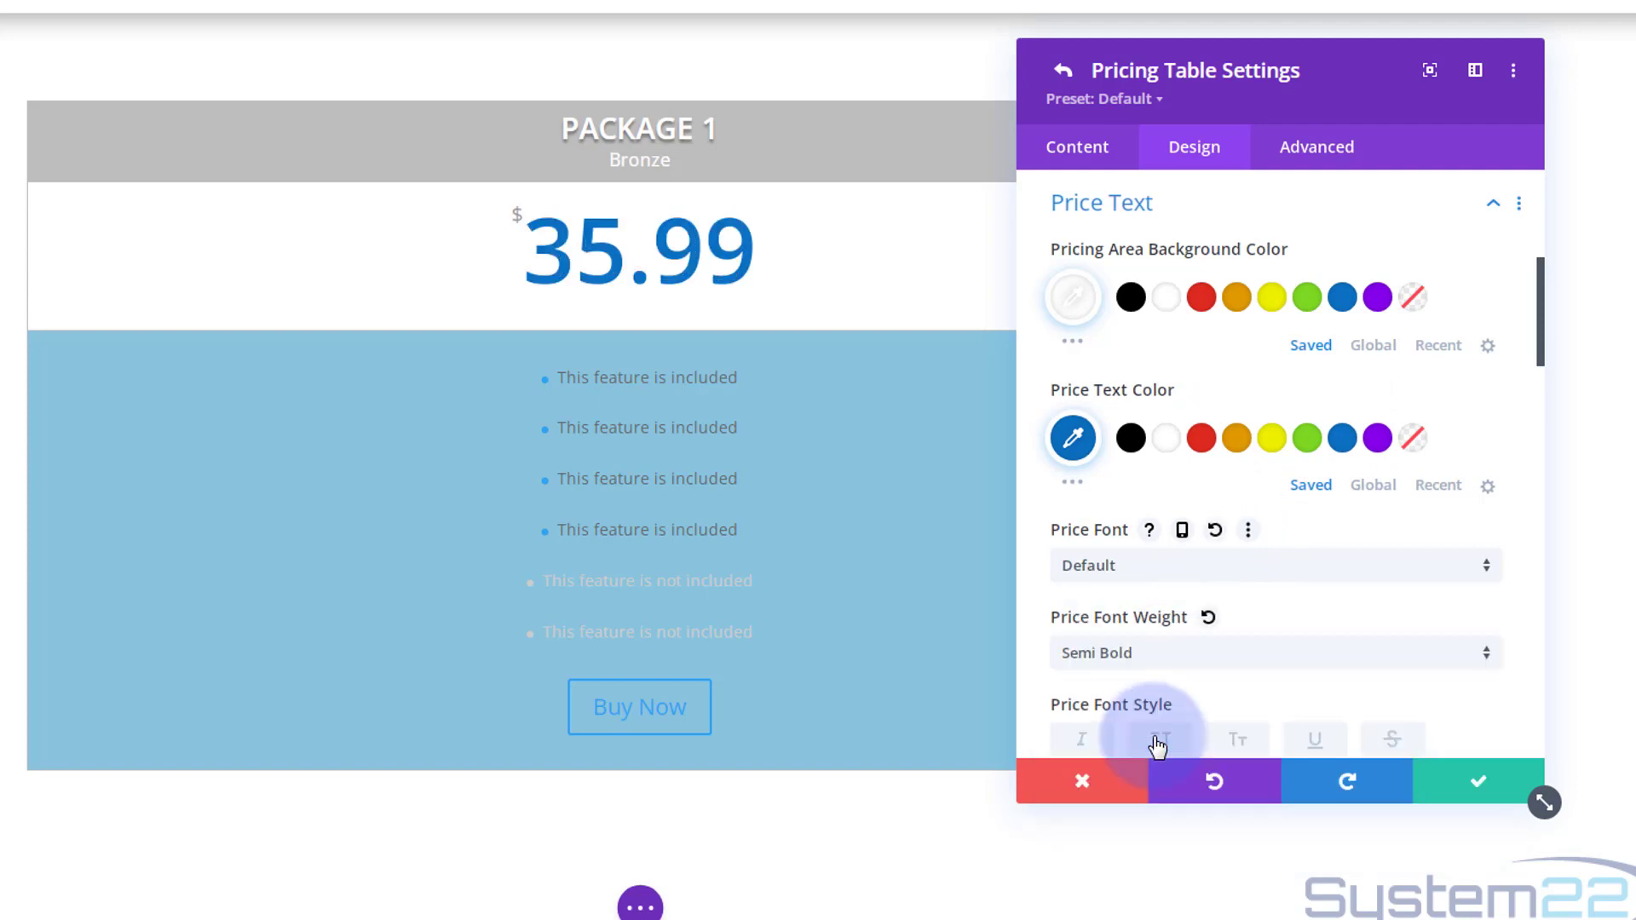
scroll(1177, 631, "down", 4)
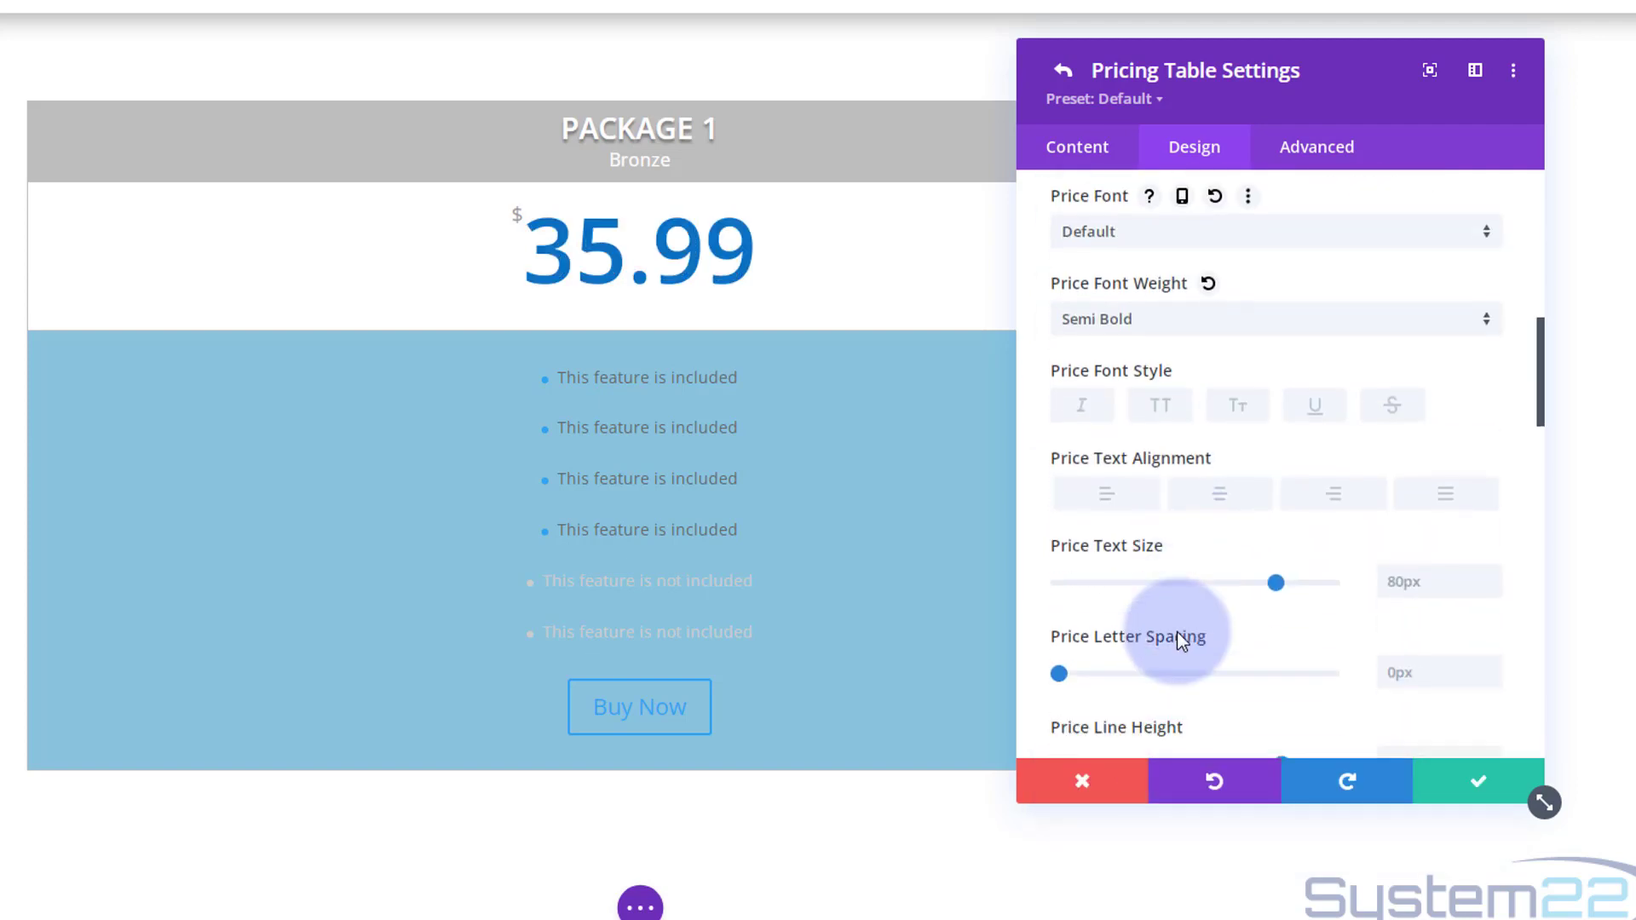
scroll(1178, 635, "down", 4)
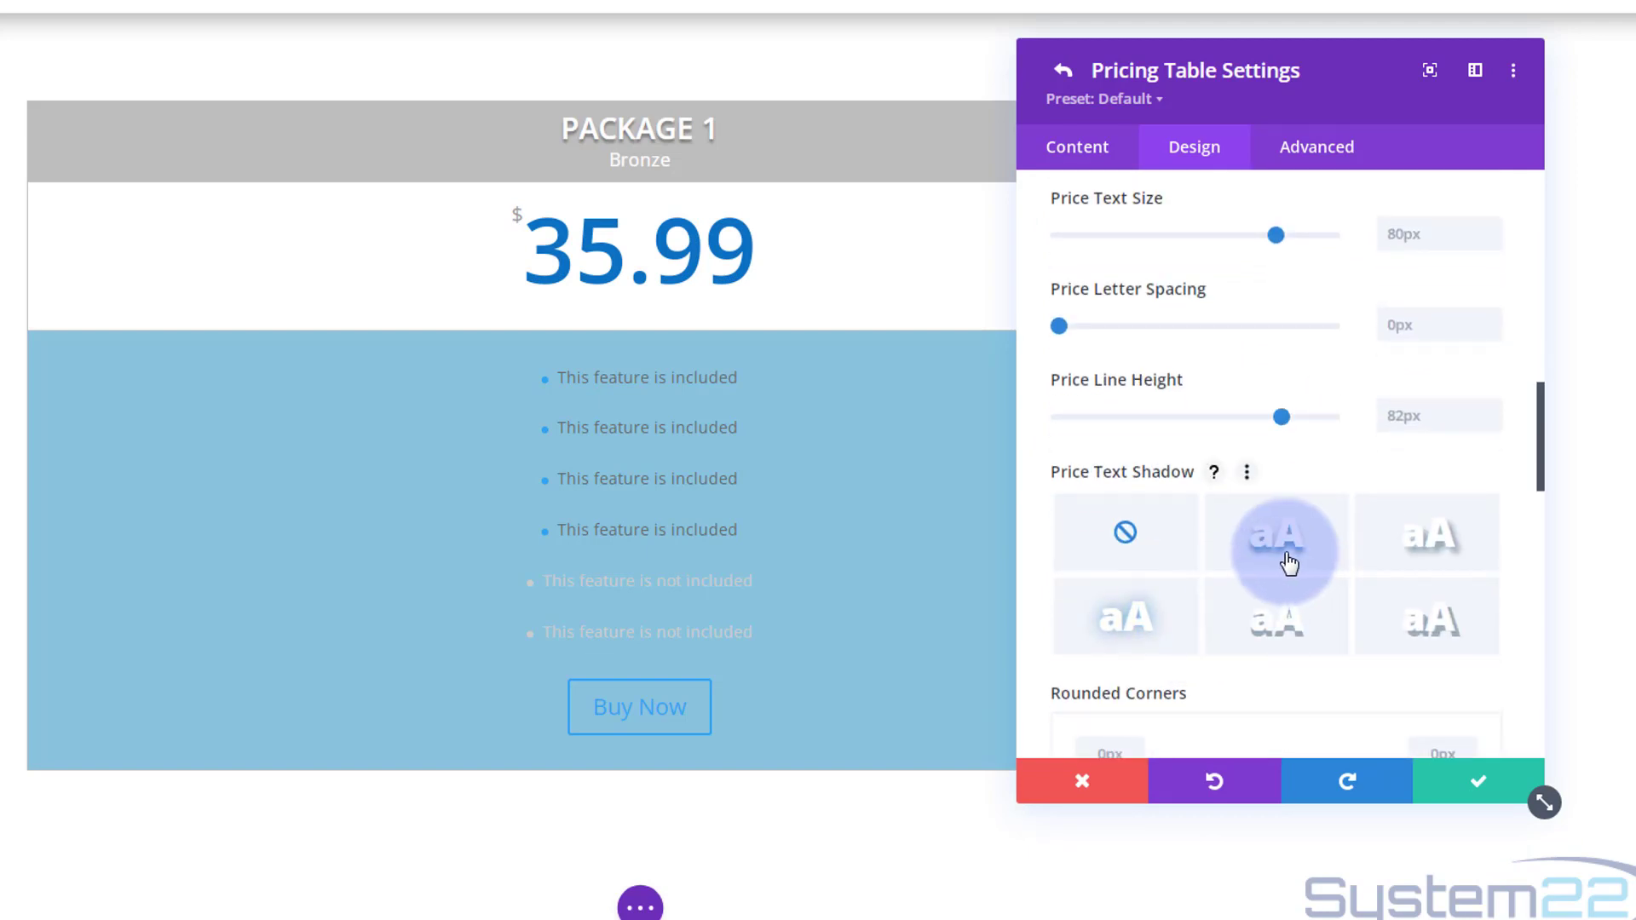
left_click(1287, 563)
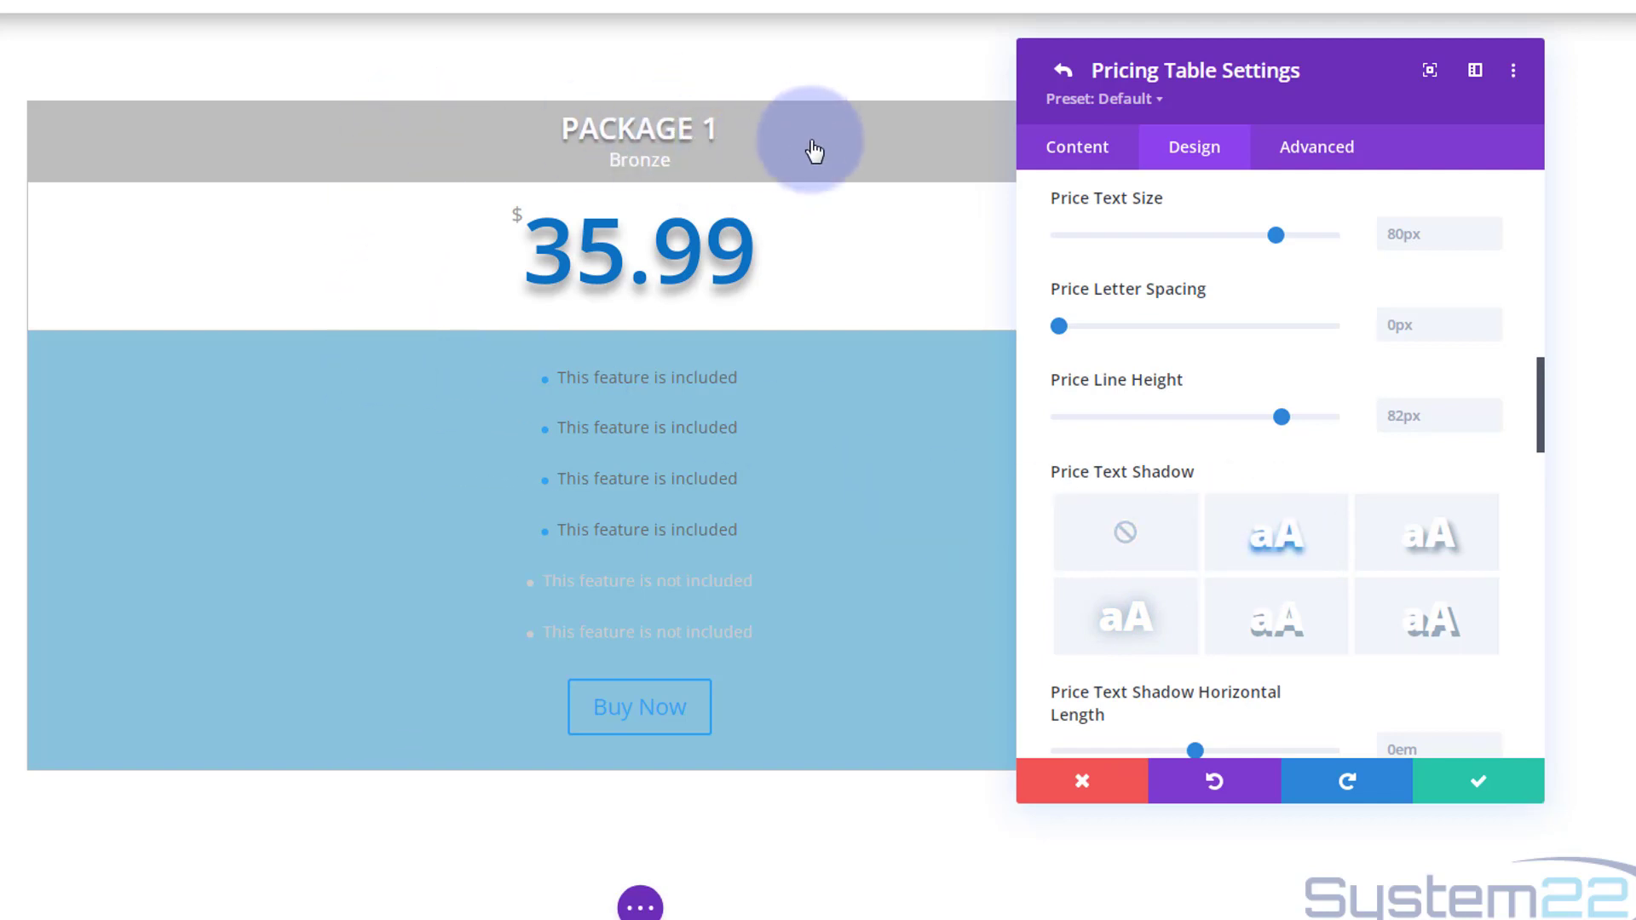
Set the table header background color in the title text settings to blue (#0c71c3)
scroll(1237, 649, "up", 10)
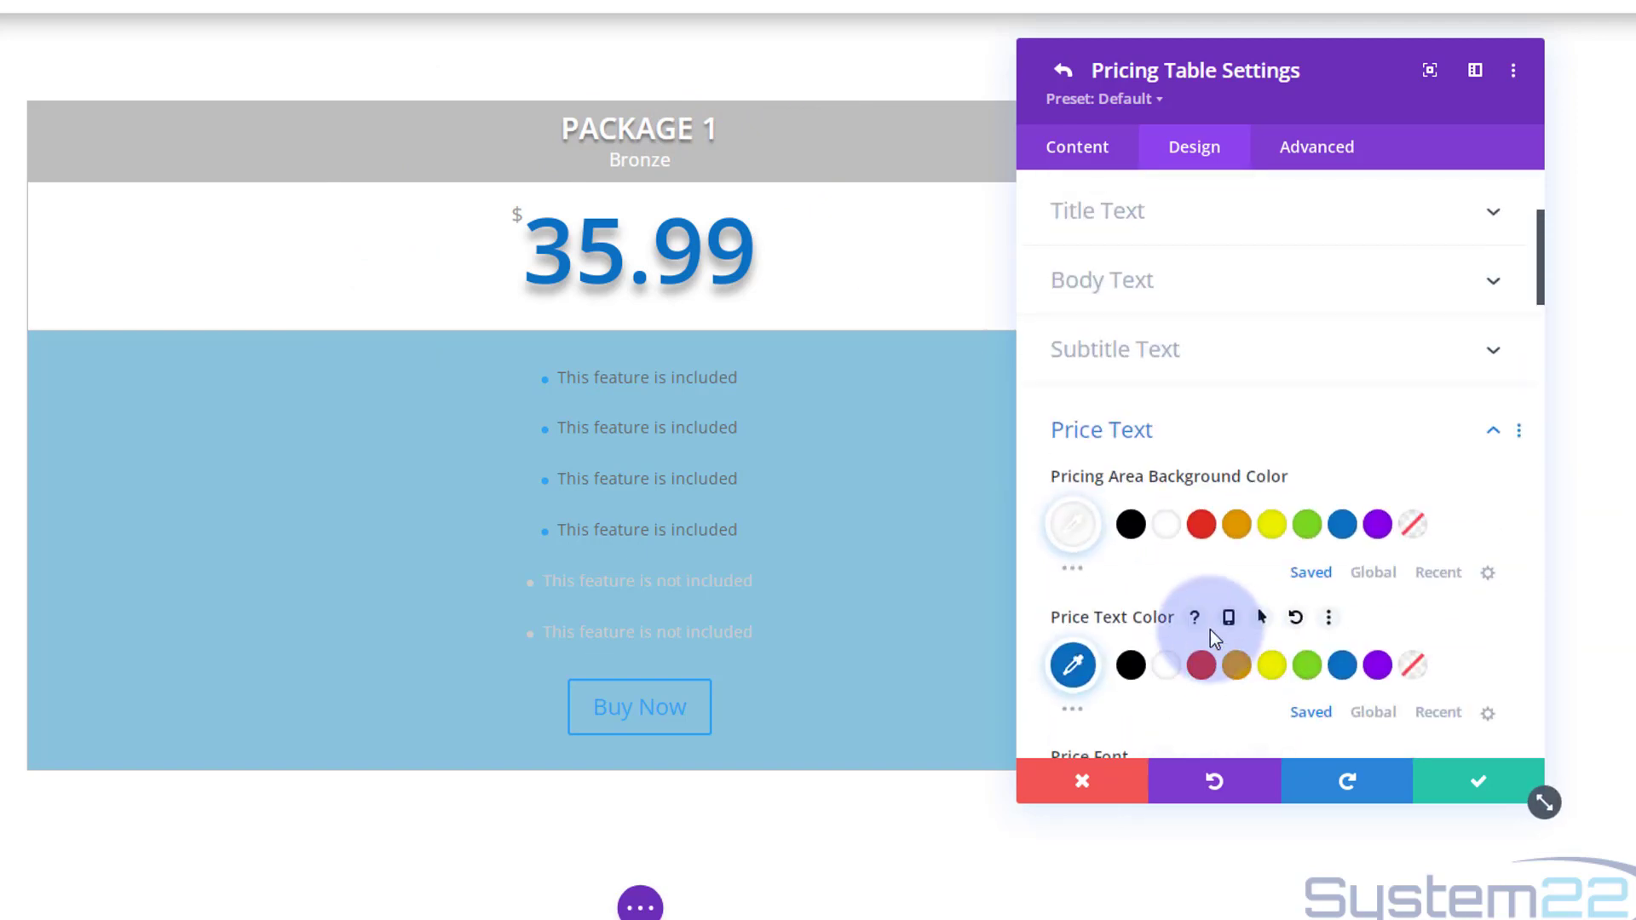
left_click(1256, 224)
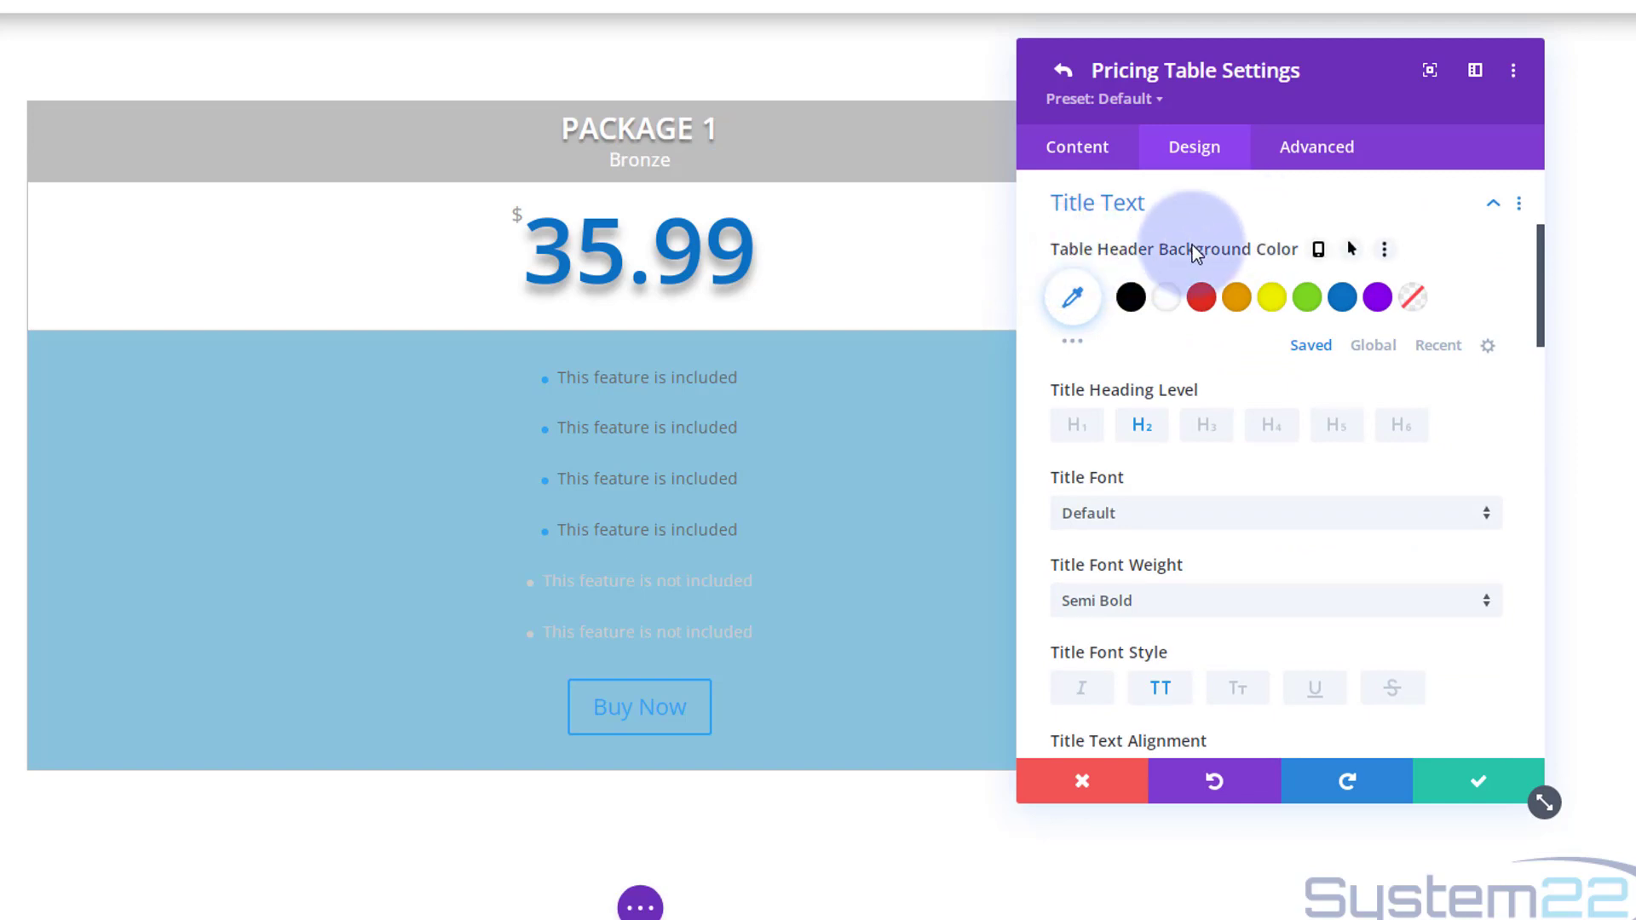
left_click(1342, 298)
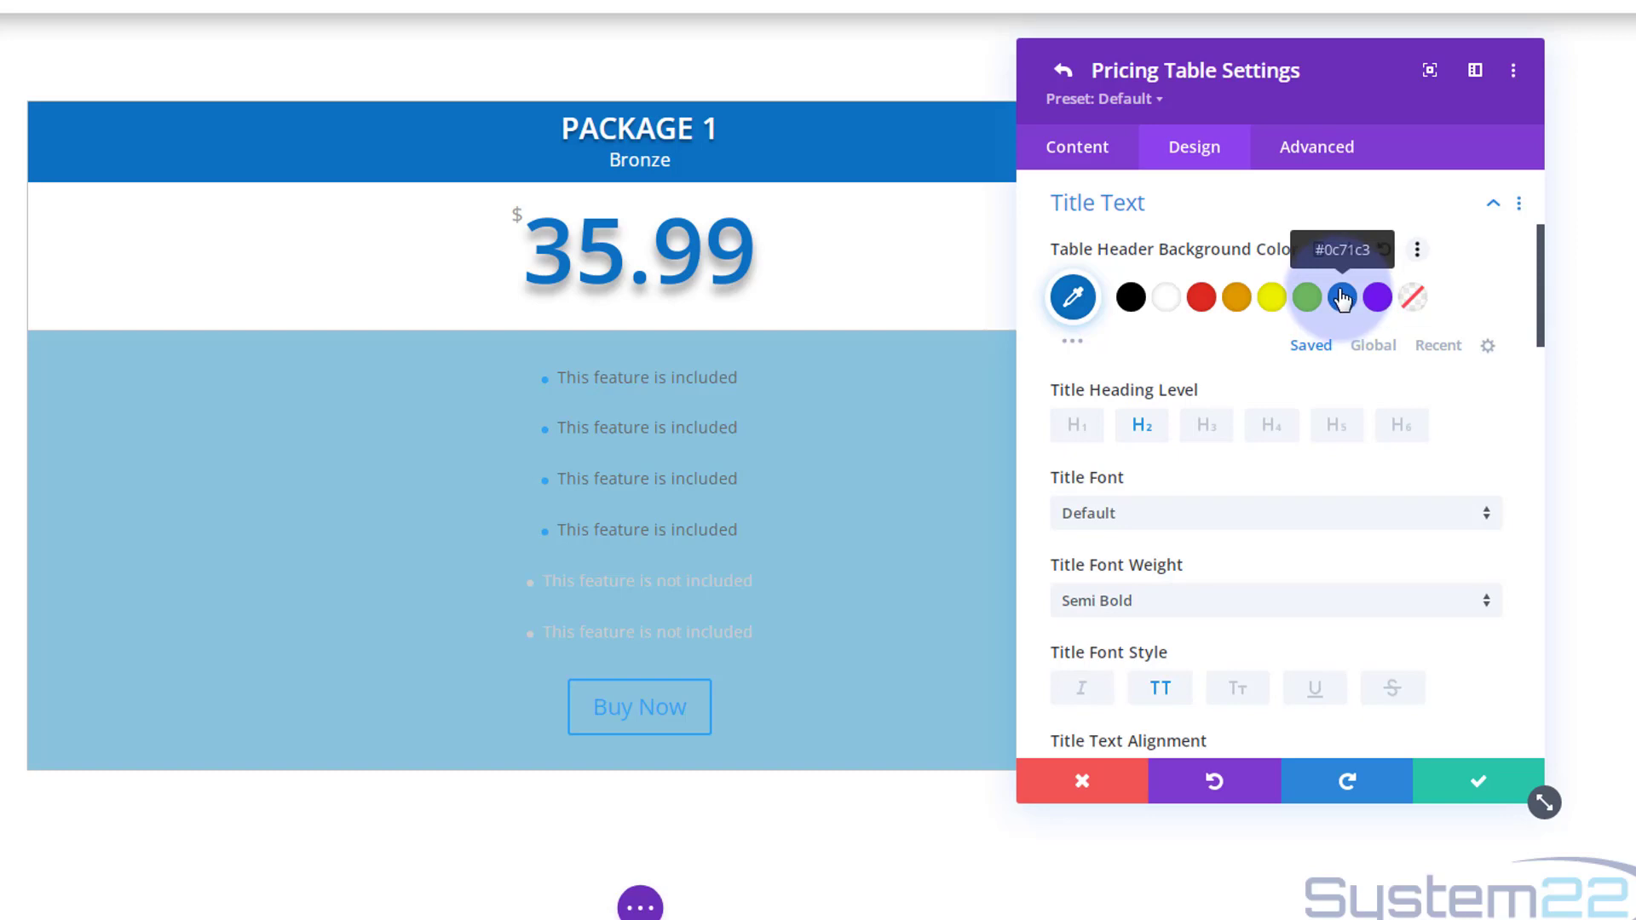
Set the currency and frequency text color to black and its text size to 30px
scroll(1251, 668, "down", 5)
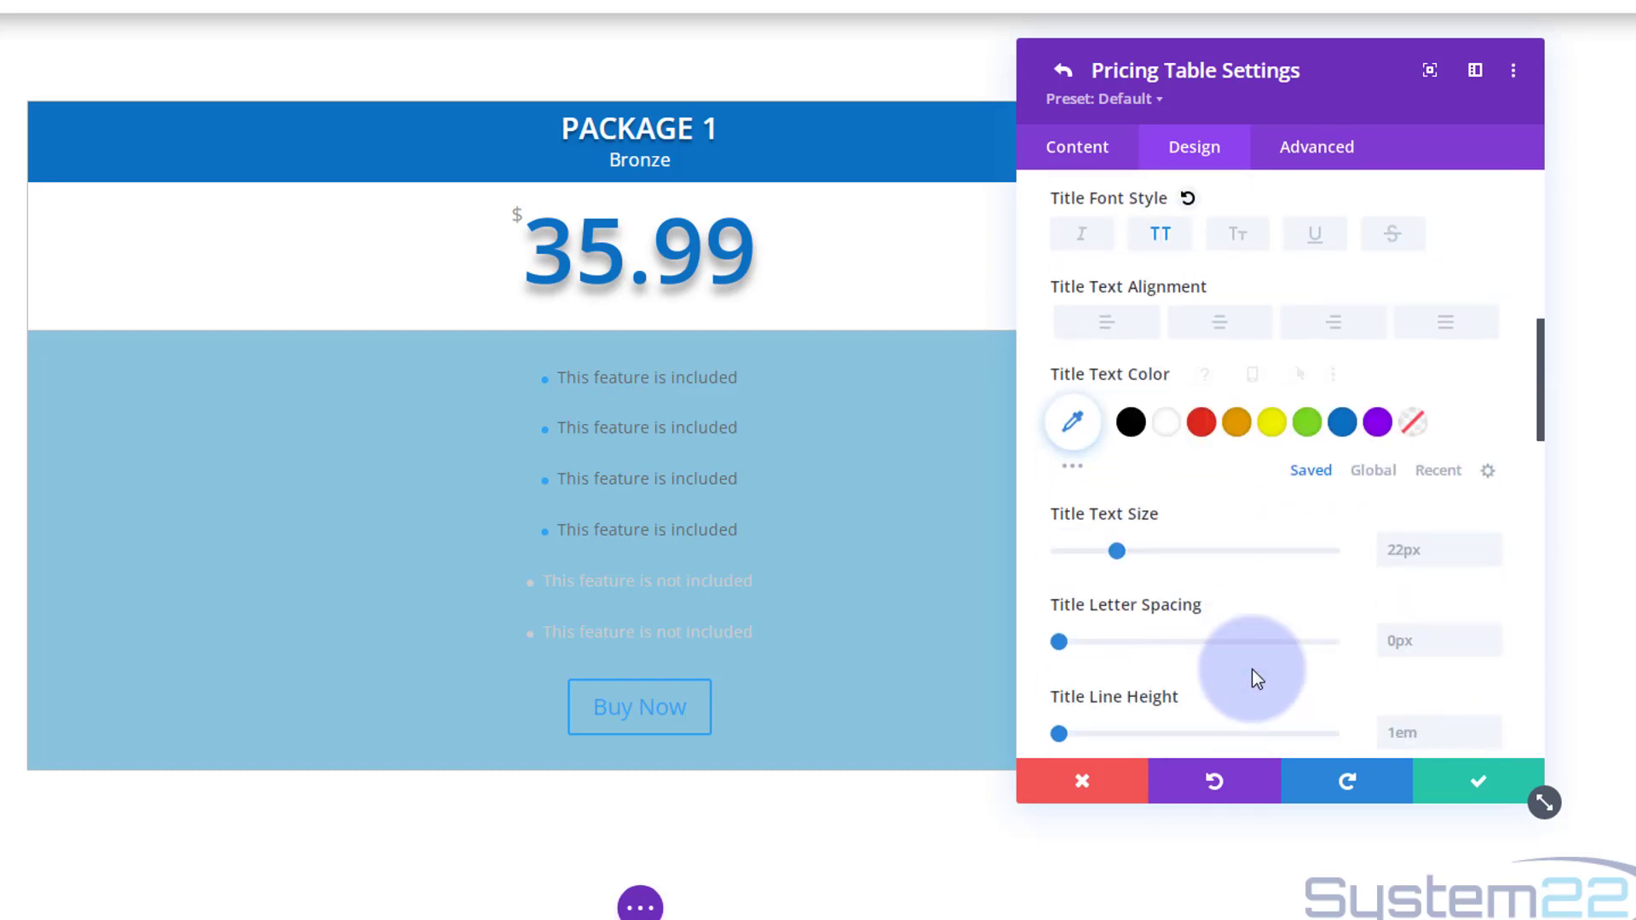
scroll(1251, 668, "down", 10)
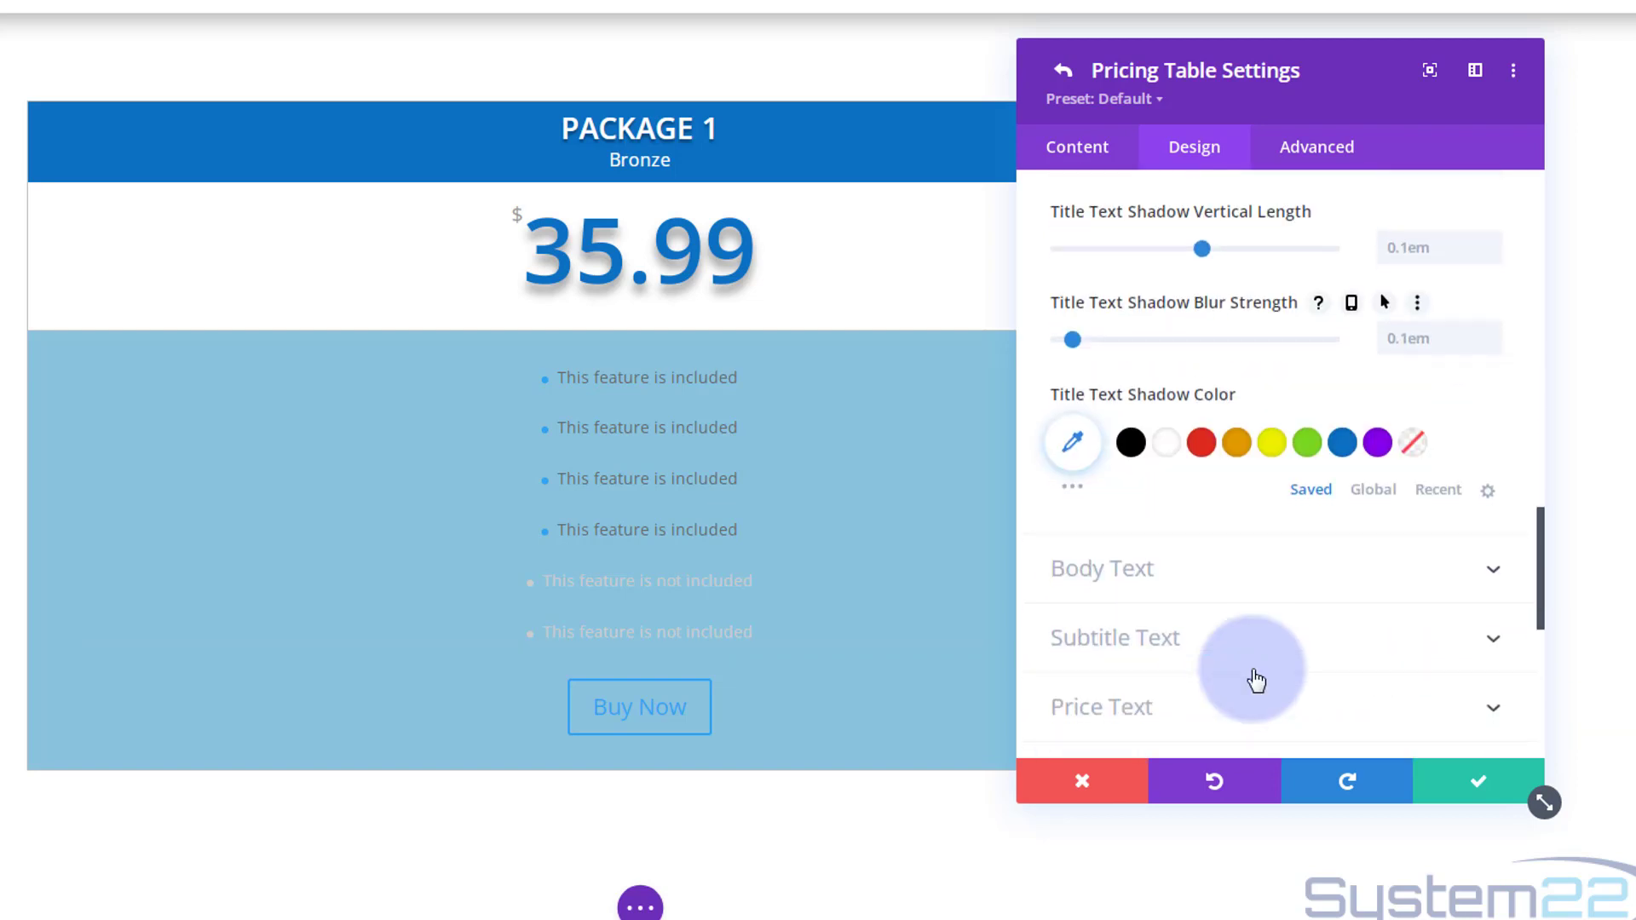
scroll(1253, 673, "down", 5)
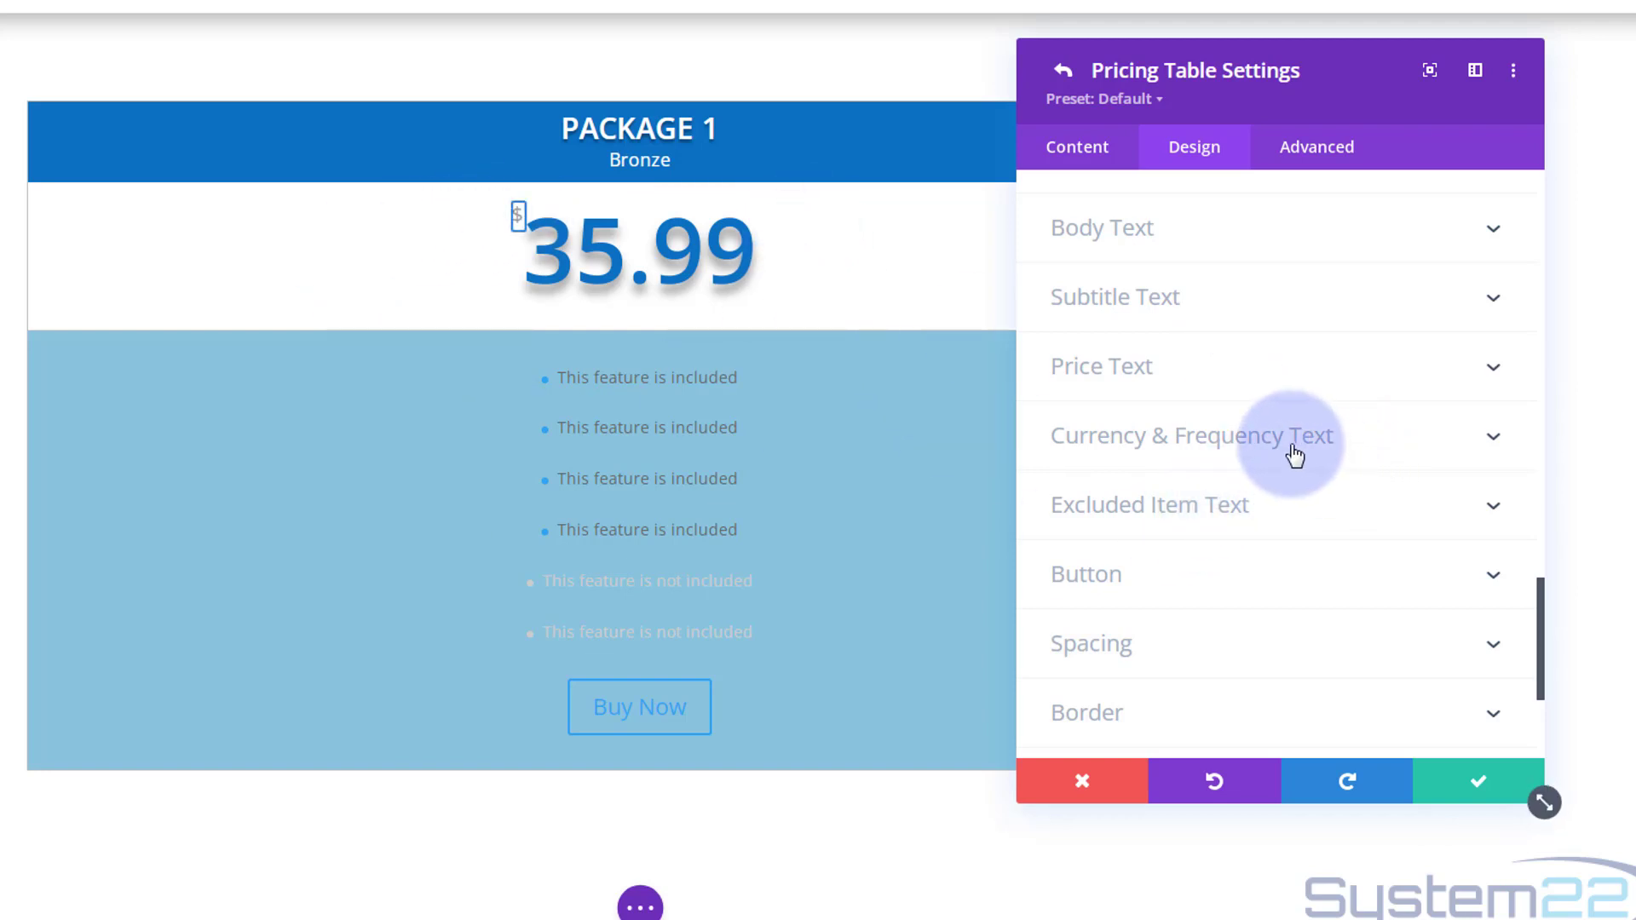
left_click(1233, 451)
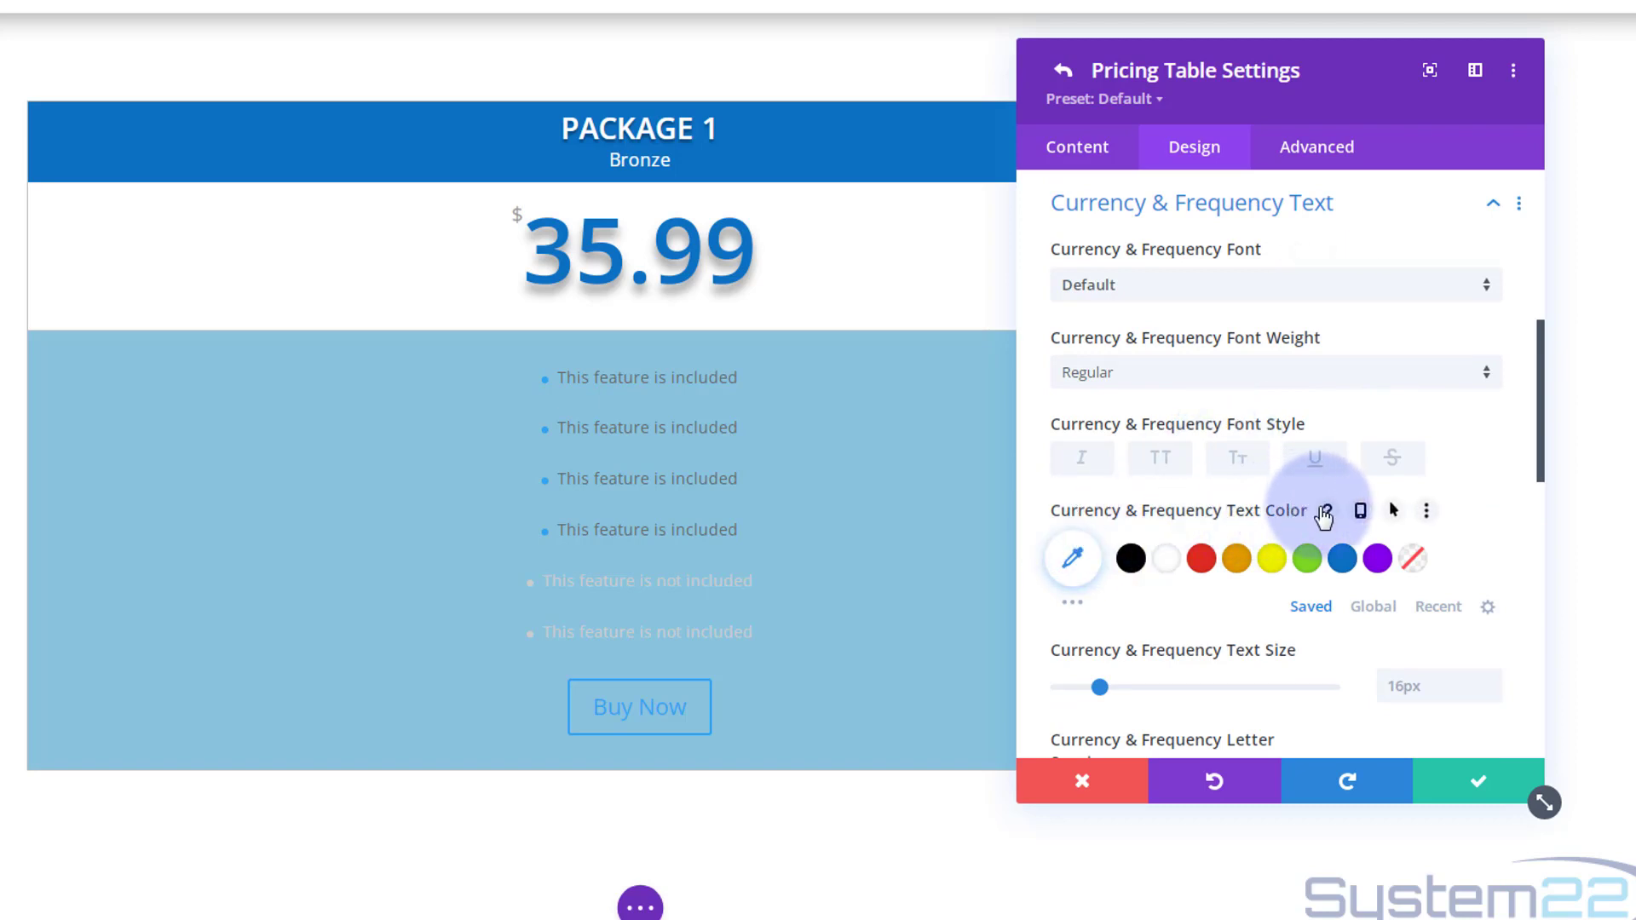
left_click(1131, 560)
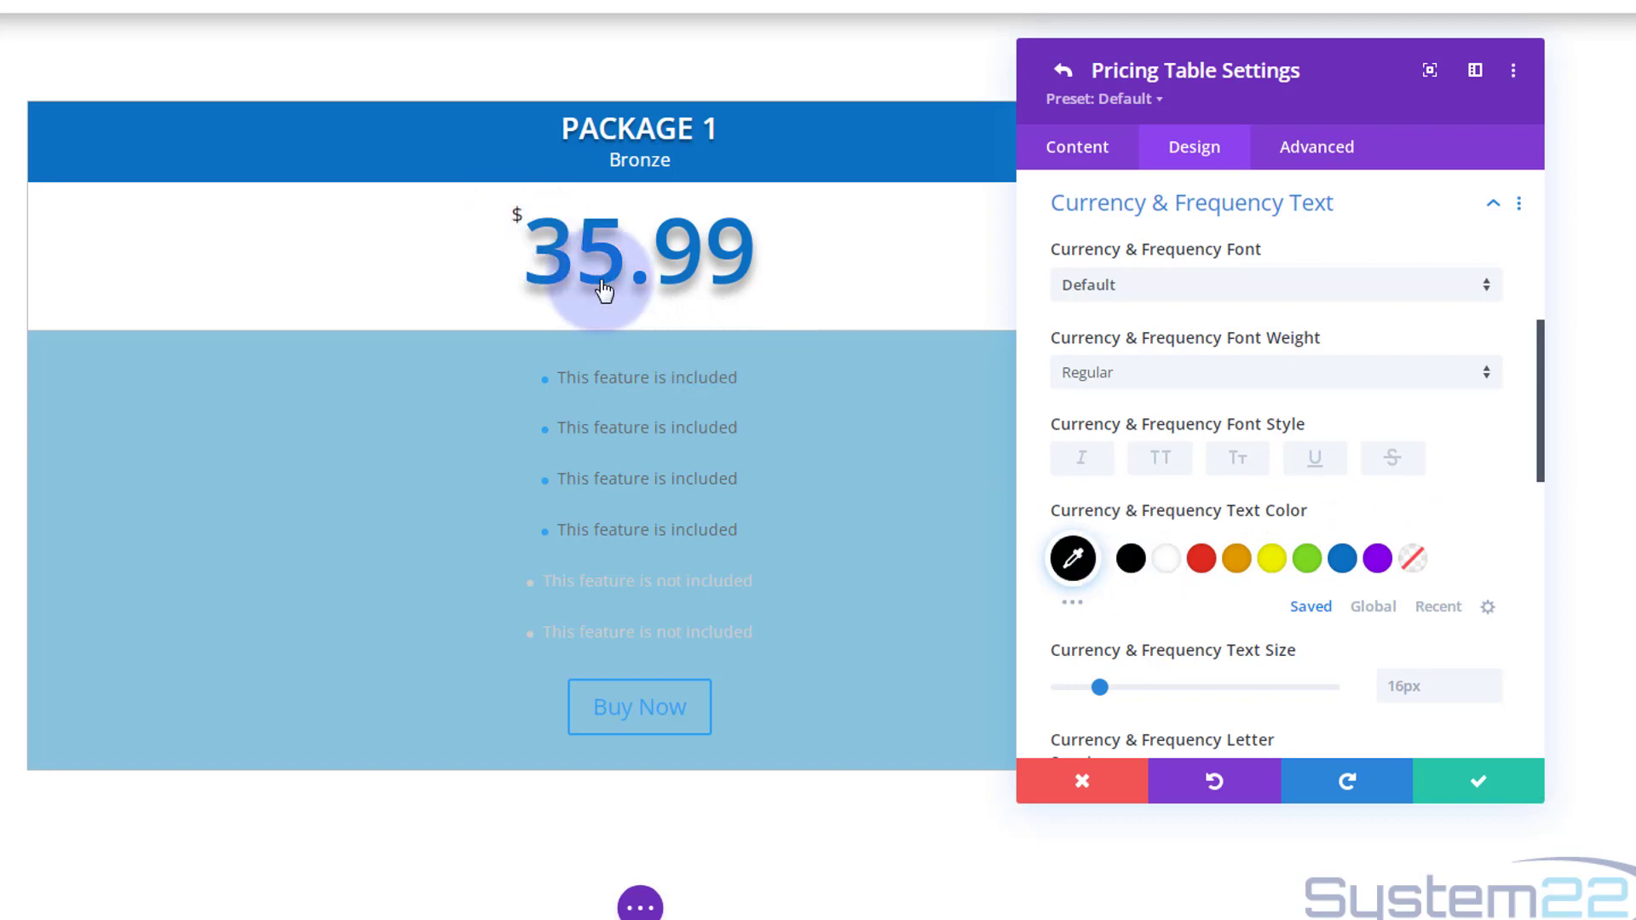
scroll(1219, 622, "down", 1)
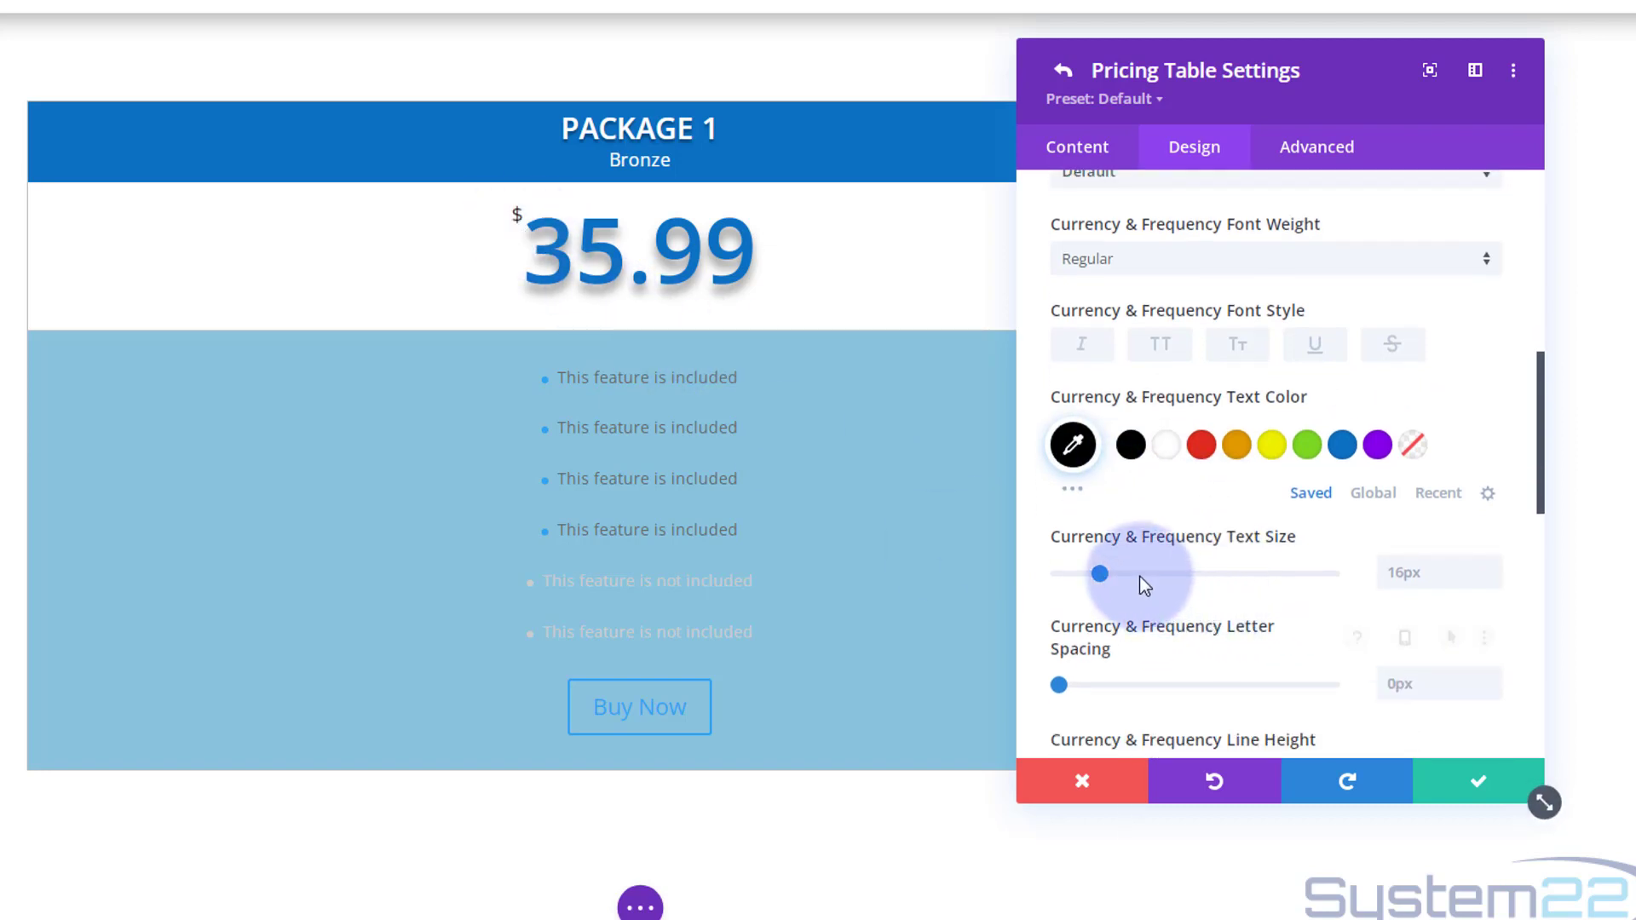
left_click_drag(1102, 573, 1138, 569)
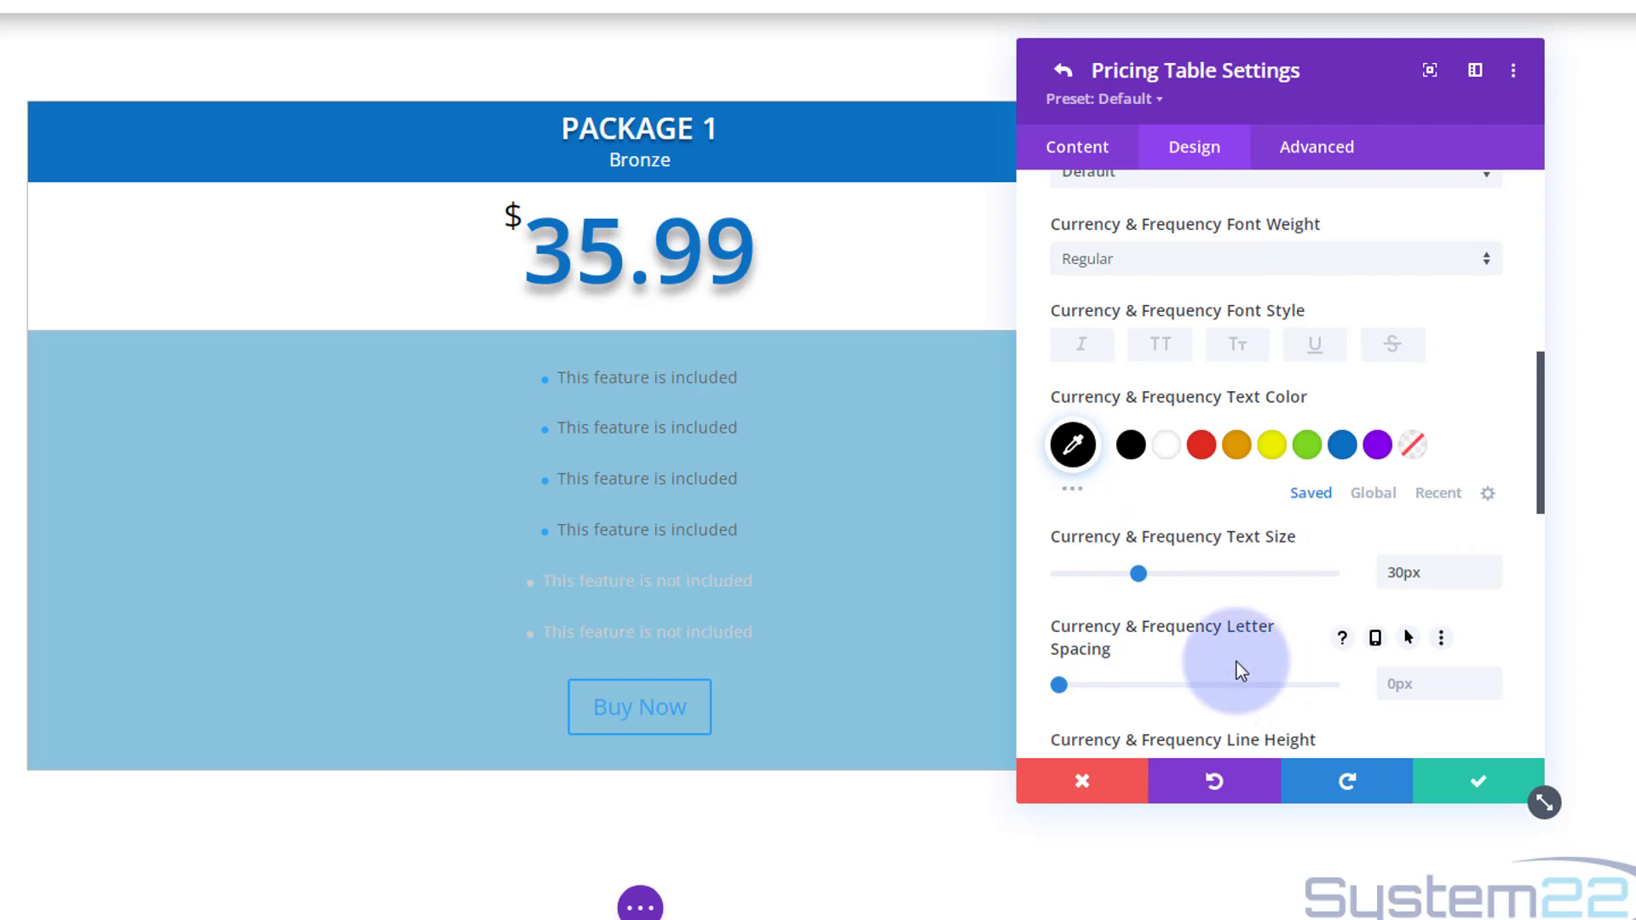
Set the excluded item text color of the Package 1 table to red (#e02b20)
scroll(1236, 662, "down", 3)
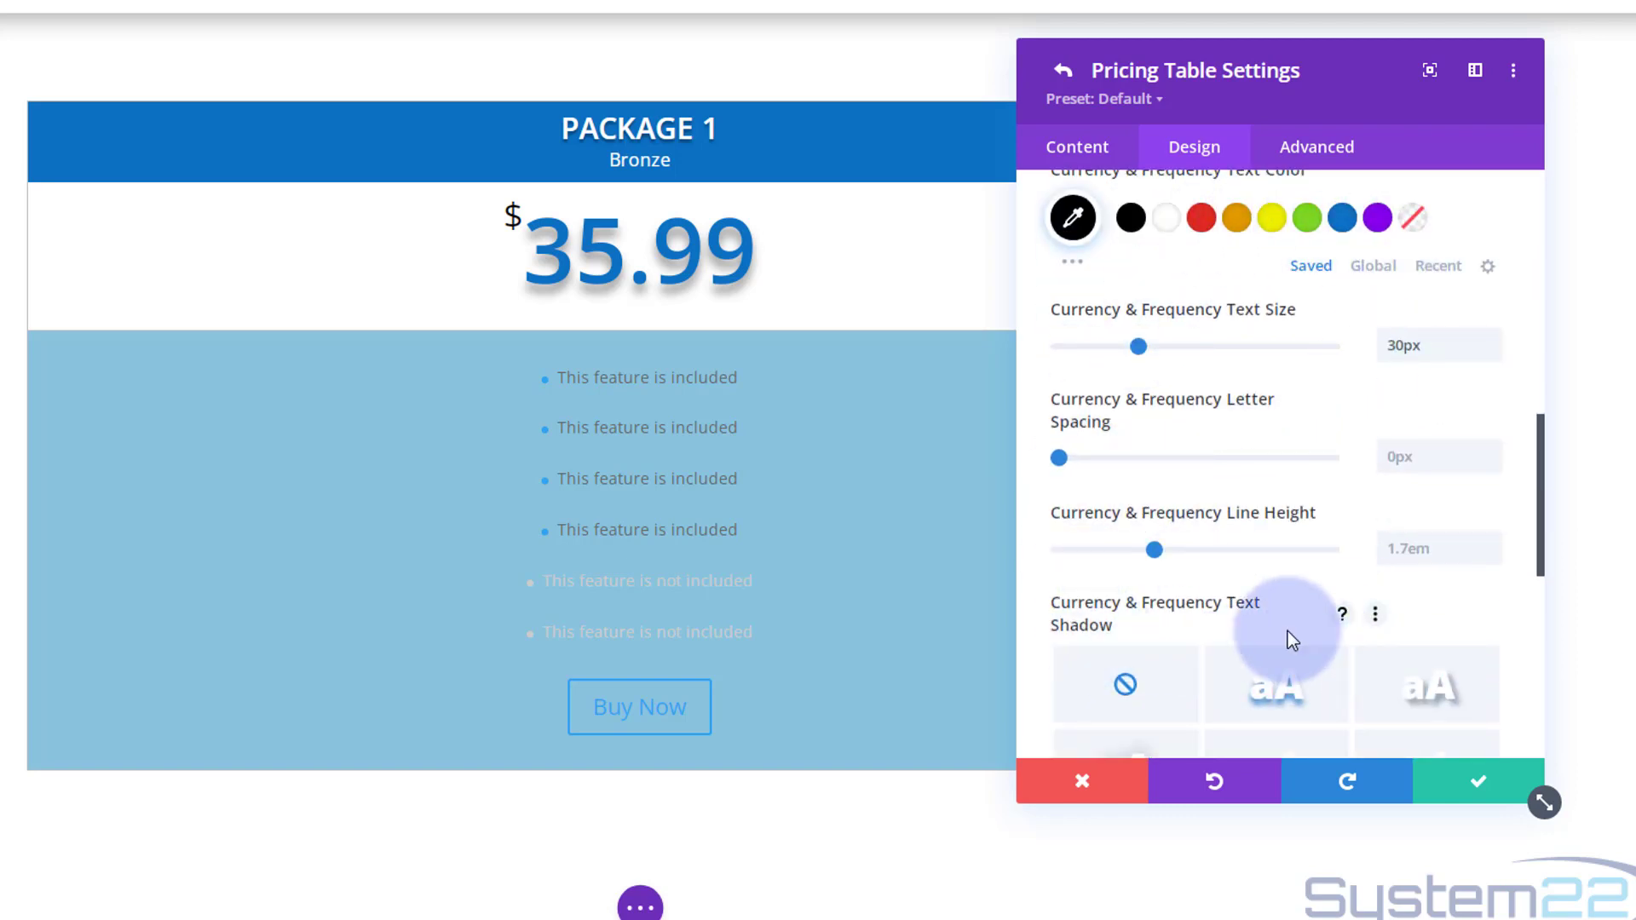
scroll(1287, 632, "down", 5)
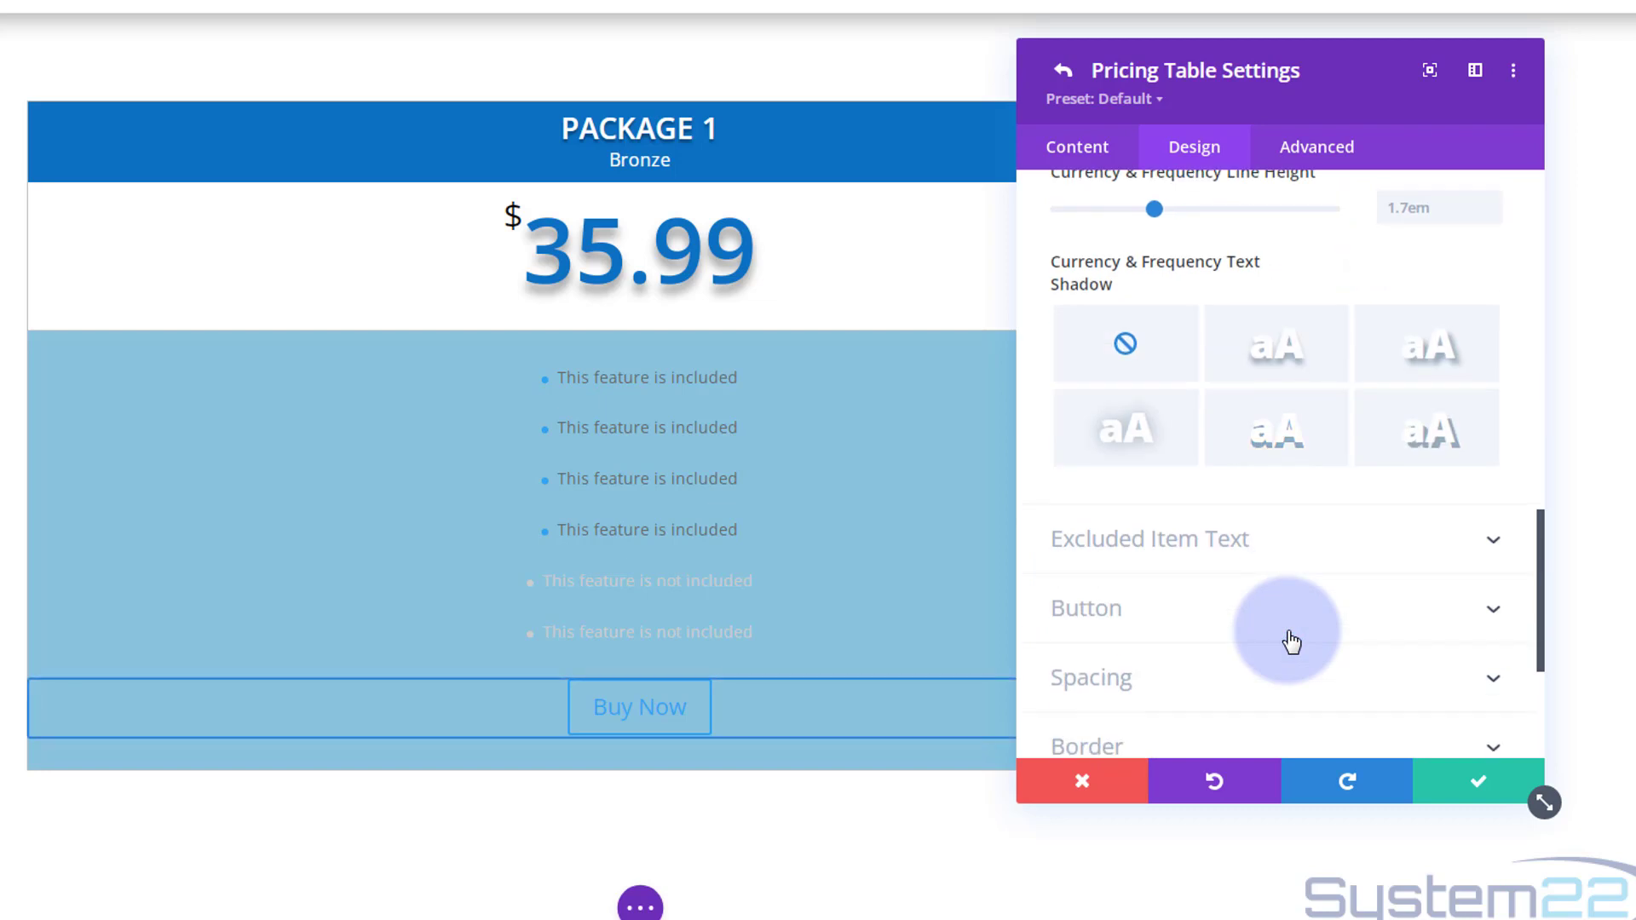
scroll(1289, 641, "down", 3)
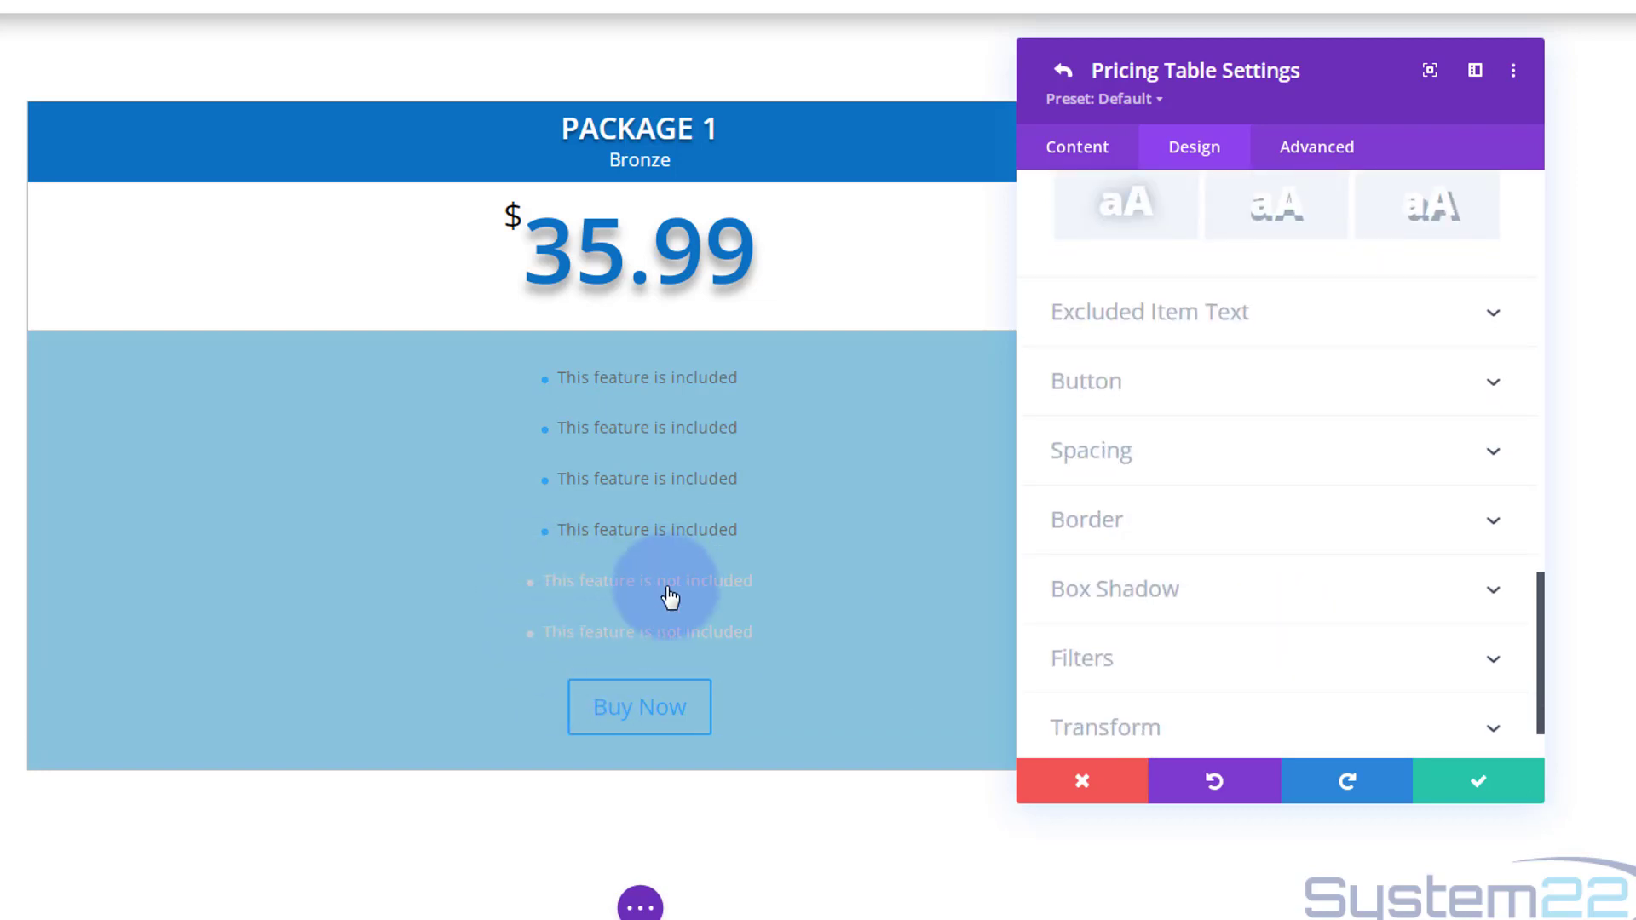
left_click(1320, 332)
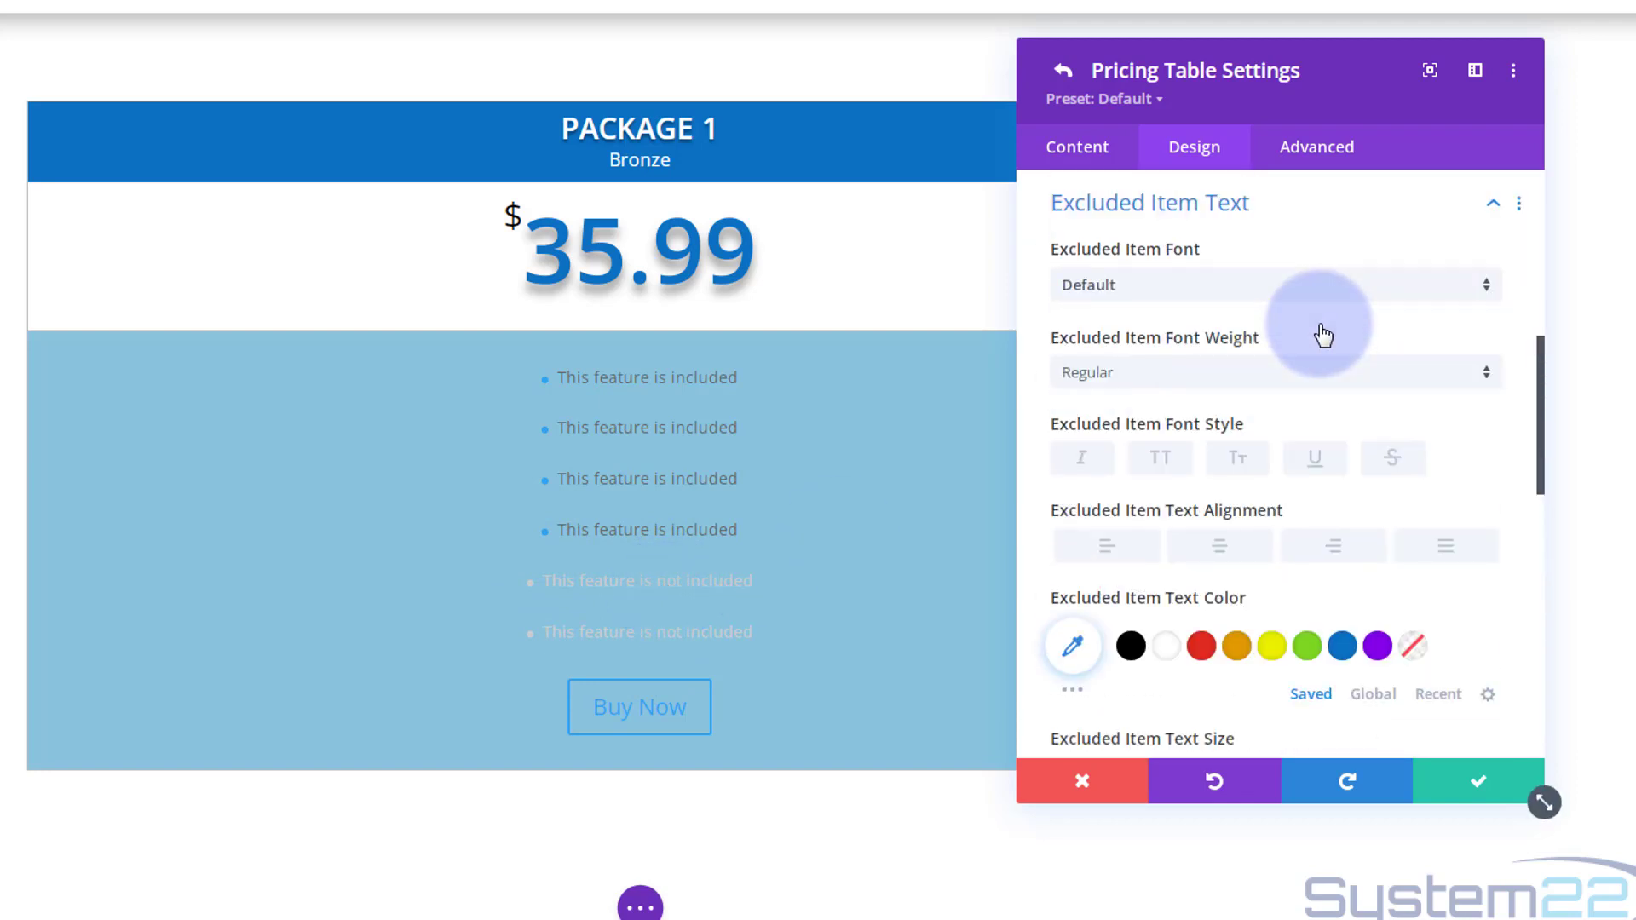
scroll(1310, 405, "down", 4)
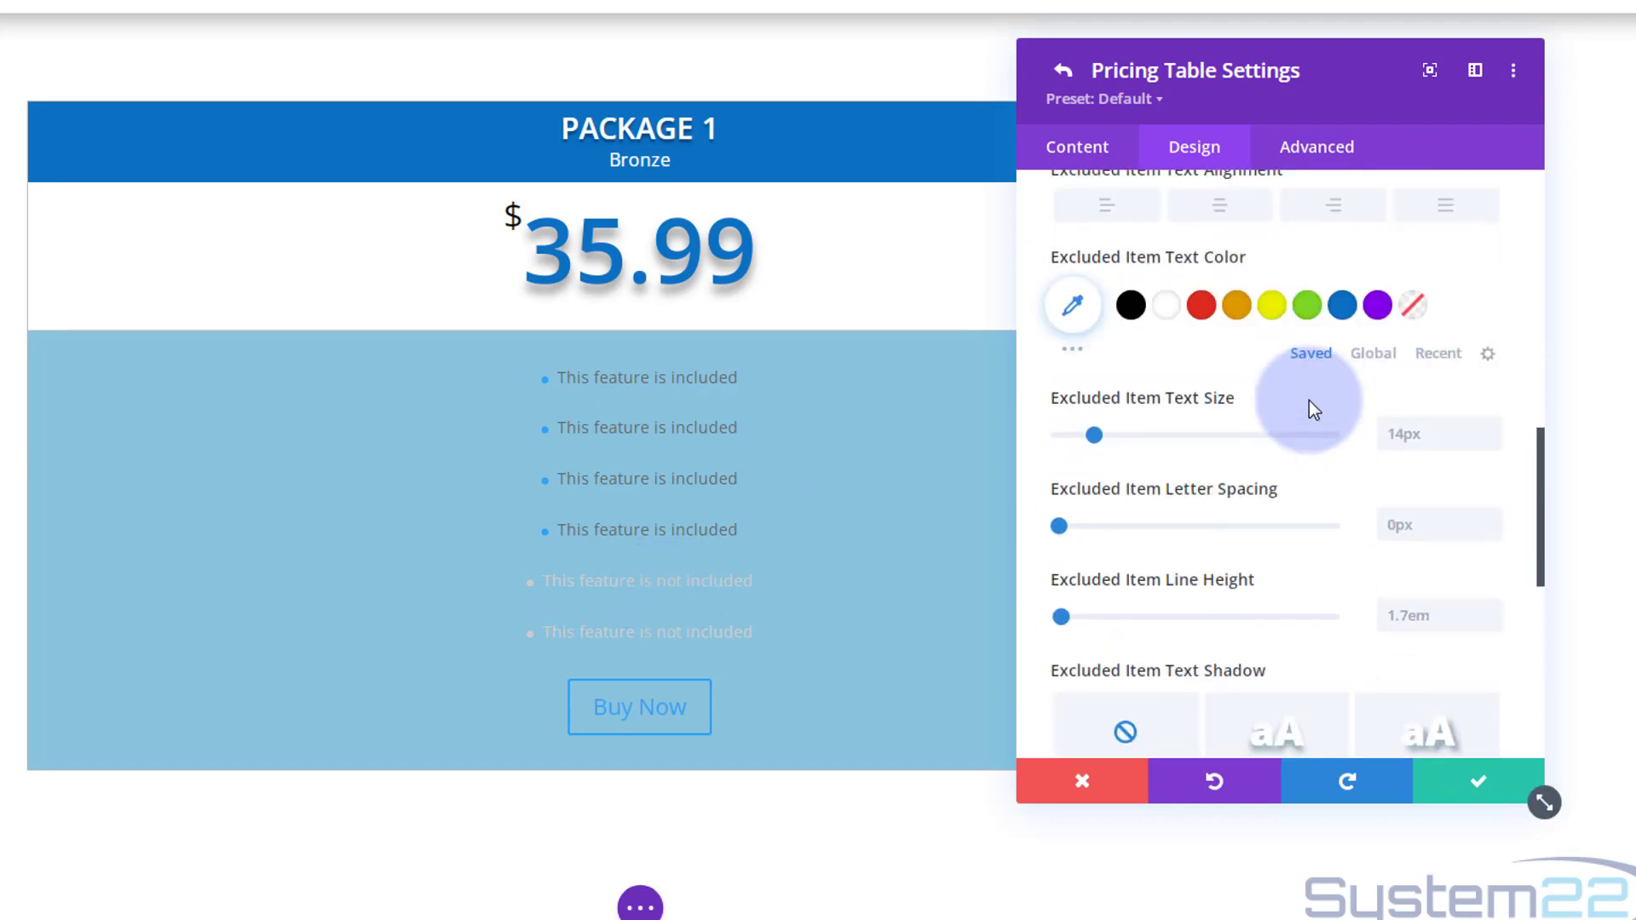
left_click(1202, 306)
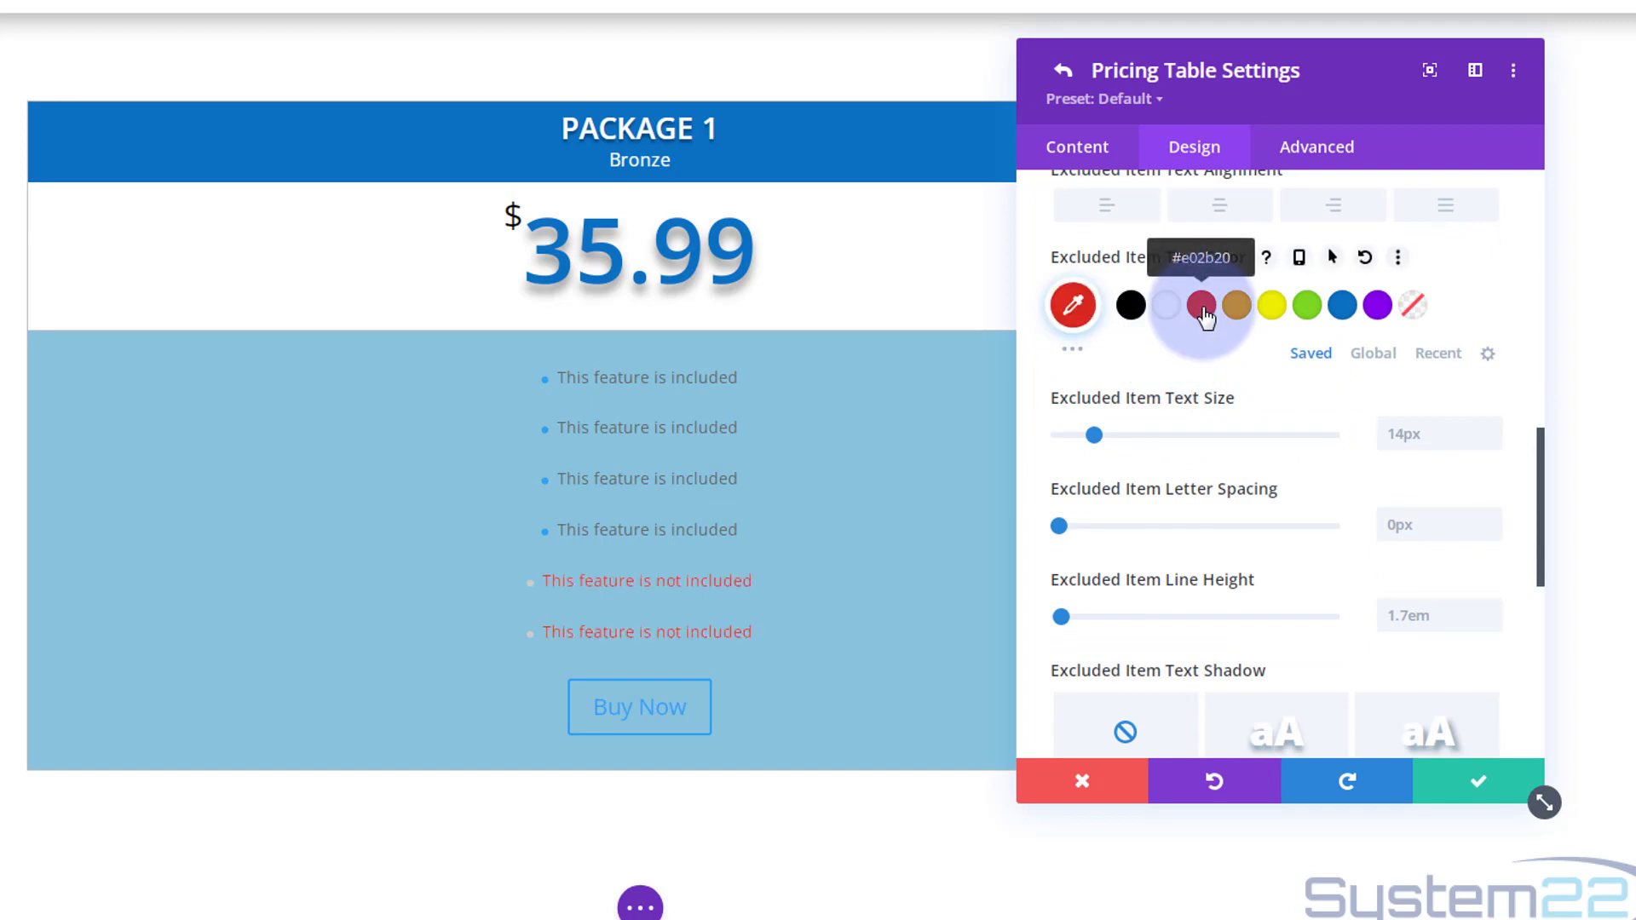
Enable custom styles for the Buy Now button and set its text color to white
scroll(1249, 535, "down", 4)
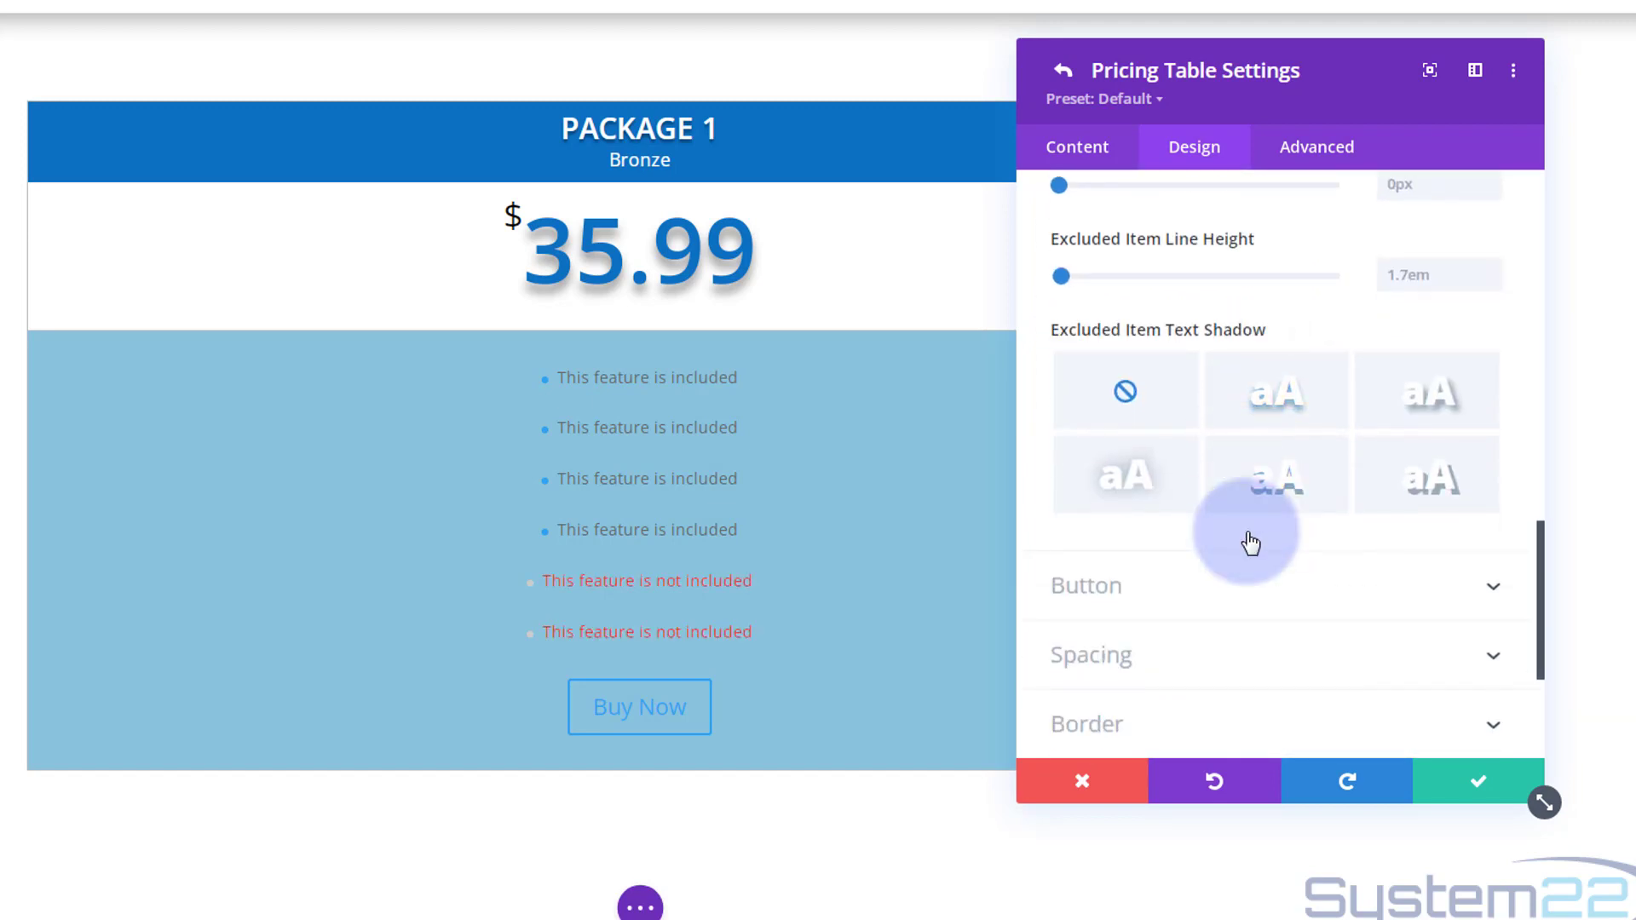
scroll(1219, 511, "down", 2)
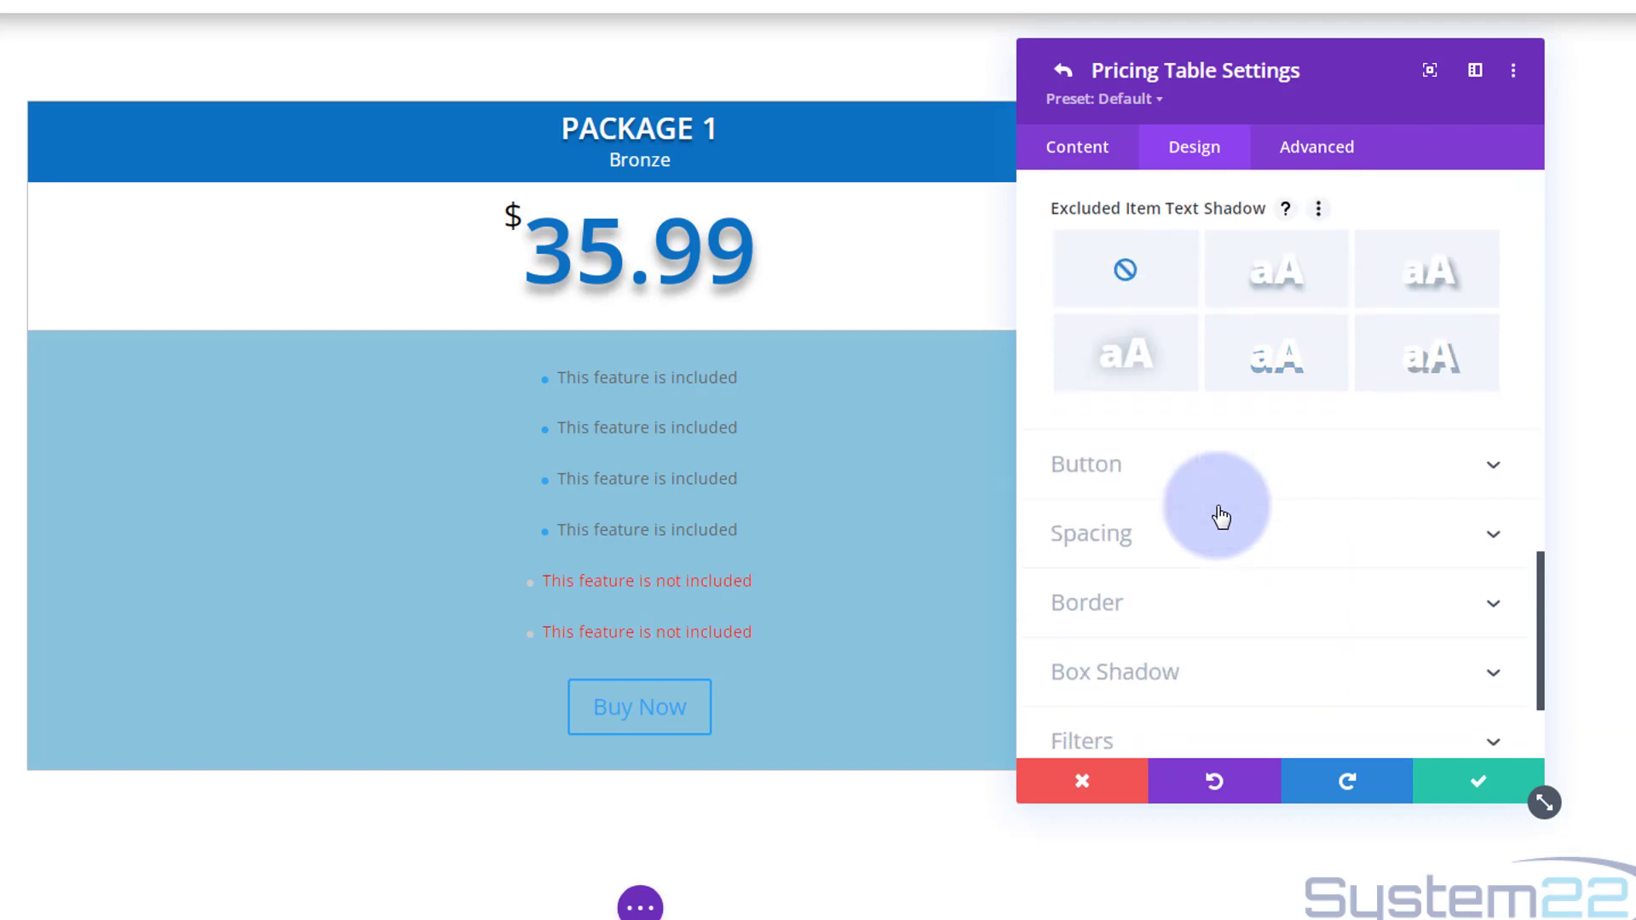
scroll(1219, 513, "down", 1)
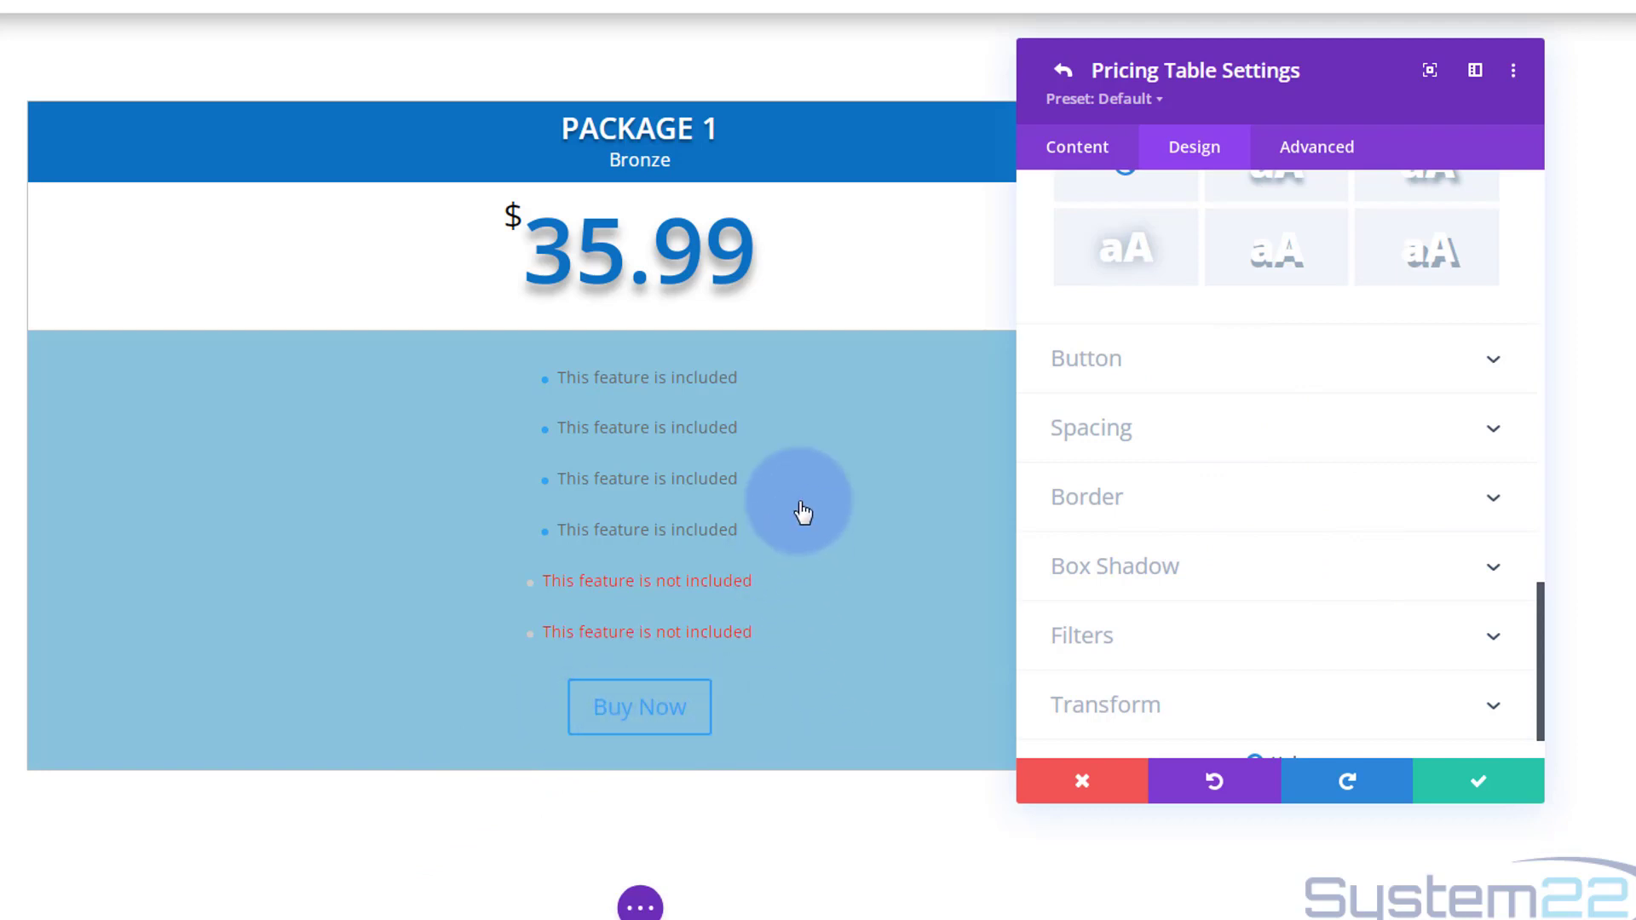
left_click(1199, 362)
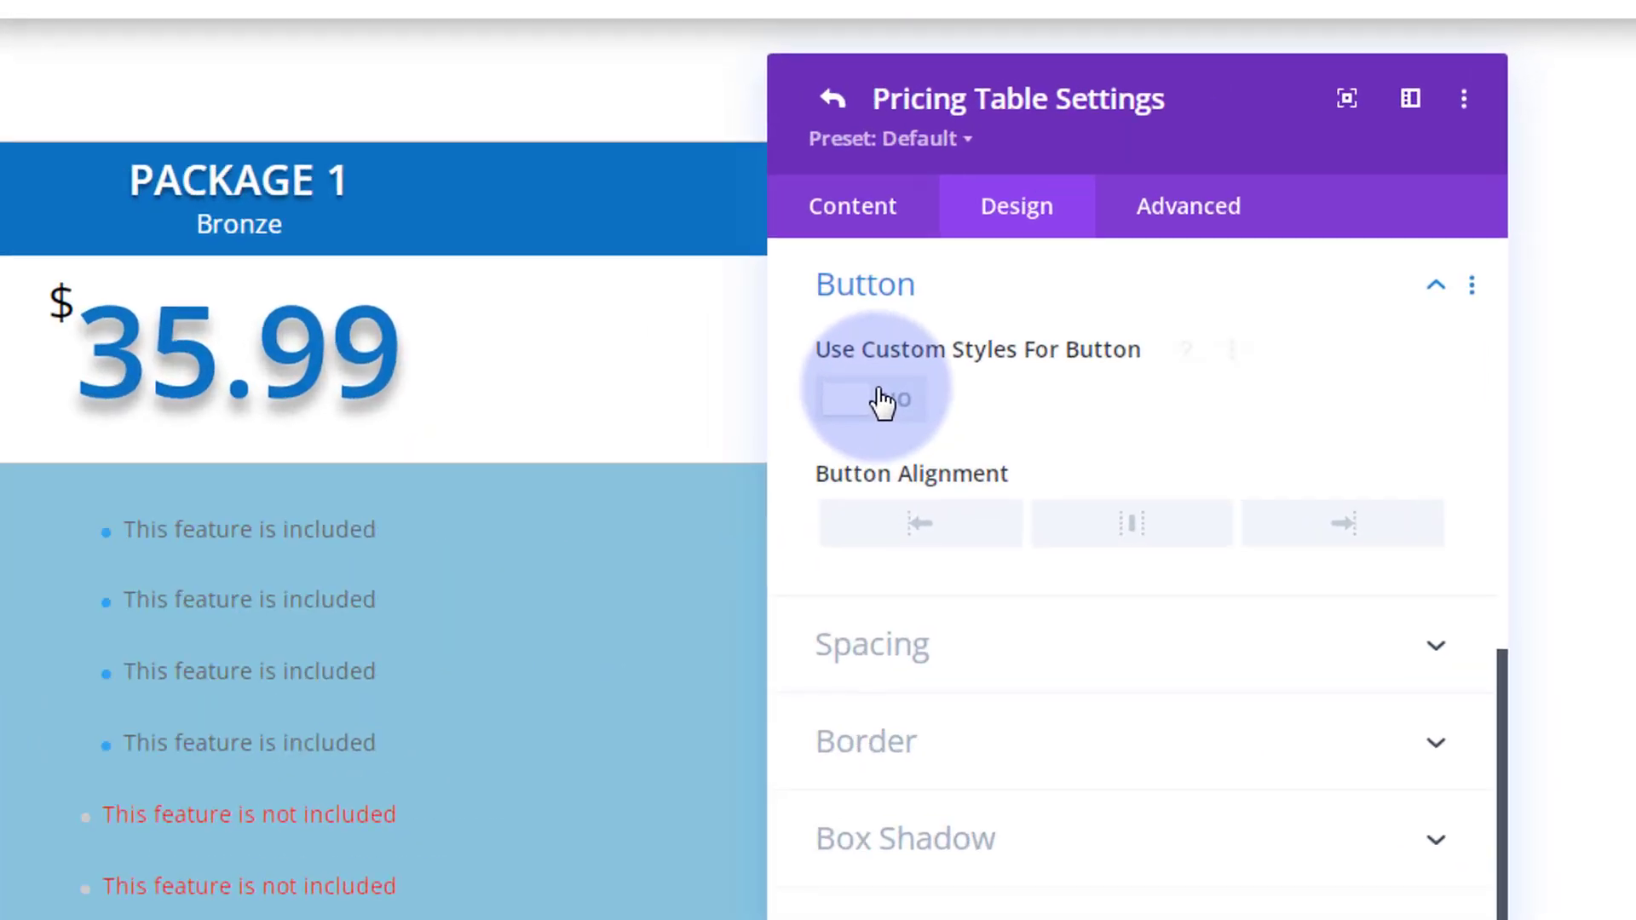
left_click(882, 400)
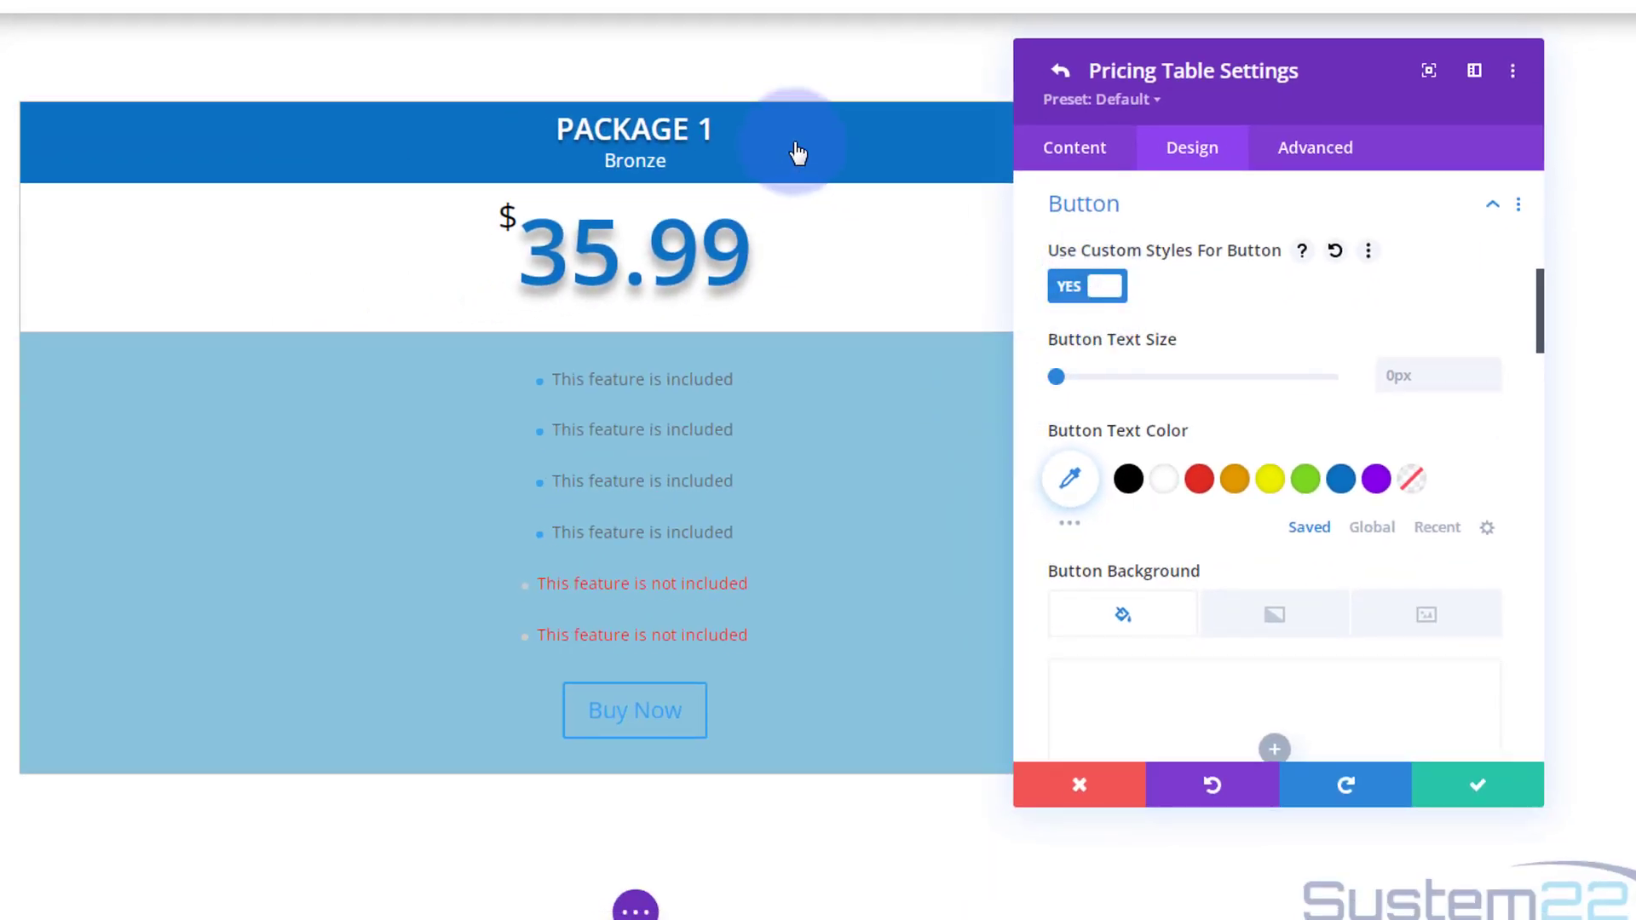
left_click(1168, 479)
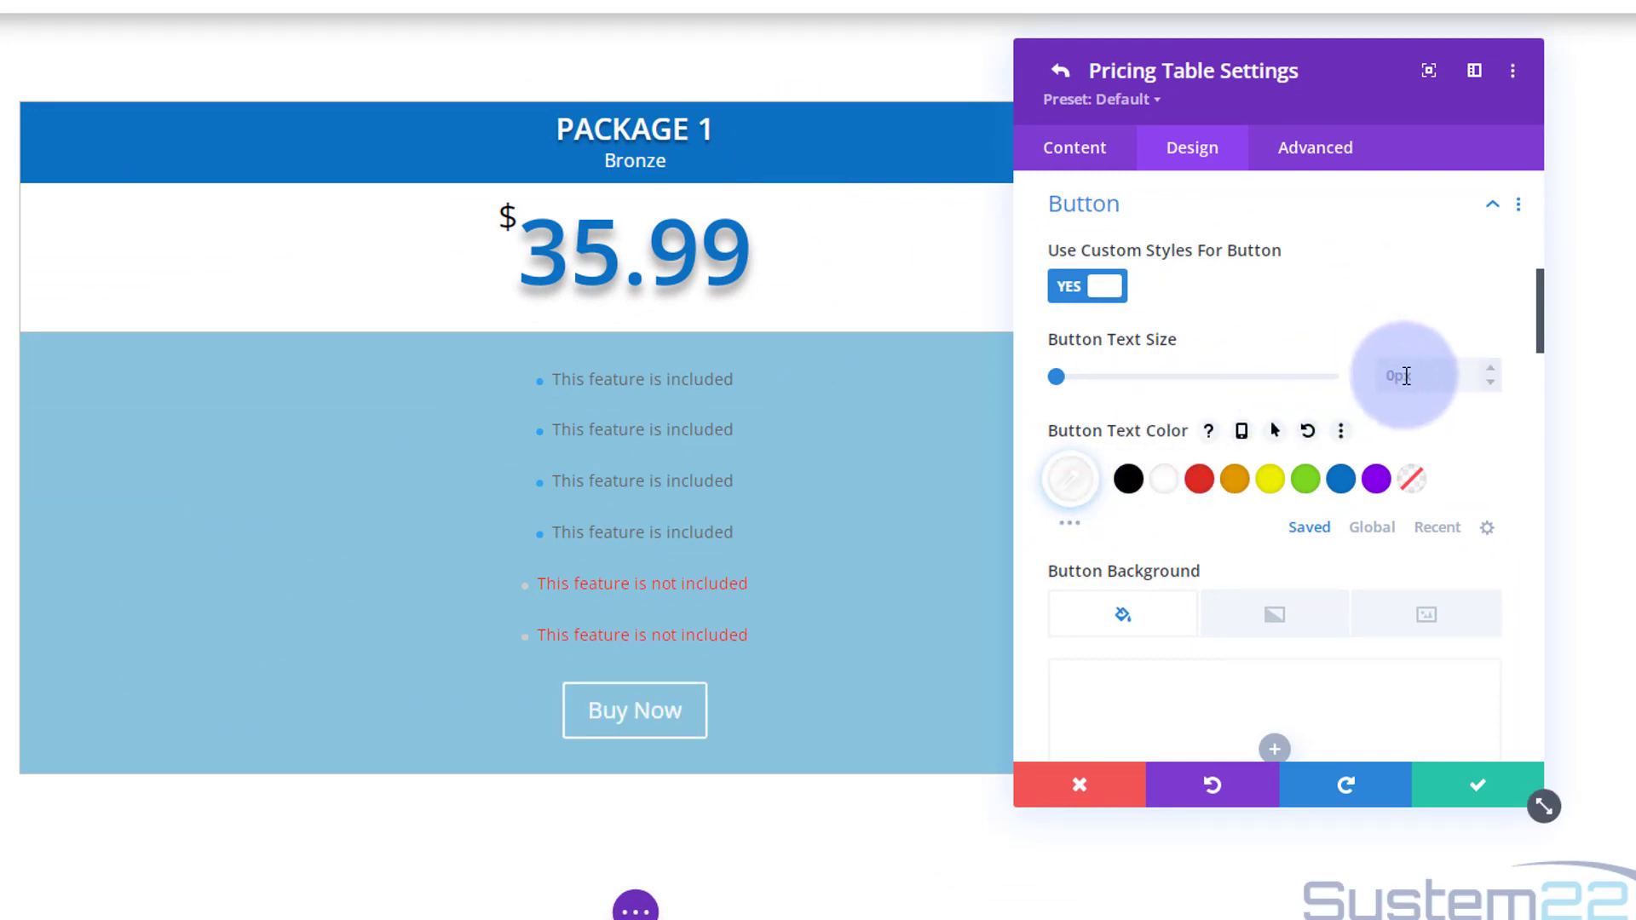
Give the Buy Now button a blue (#0c71c3) background and set its border width to 0px
scroll(1099, 486, "down", 3)
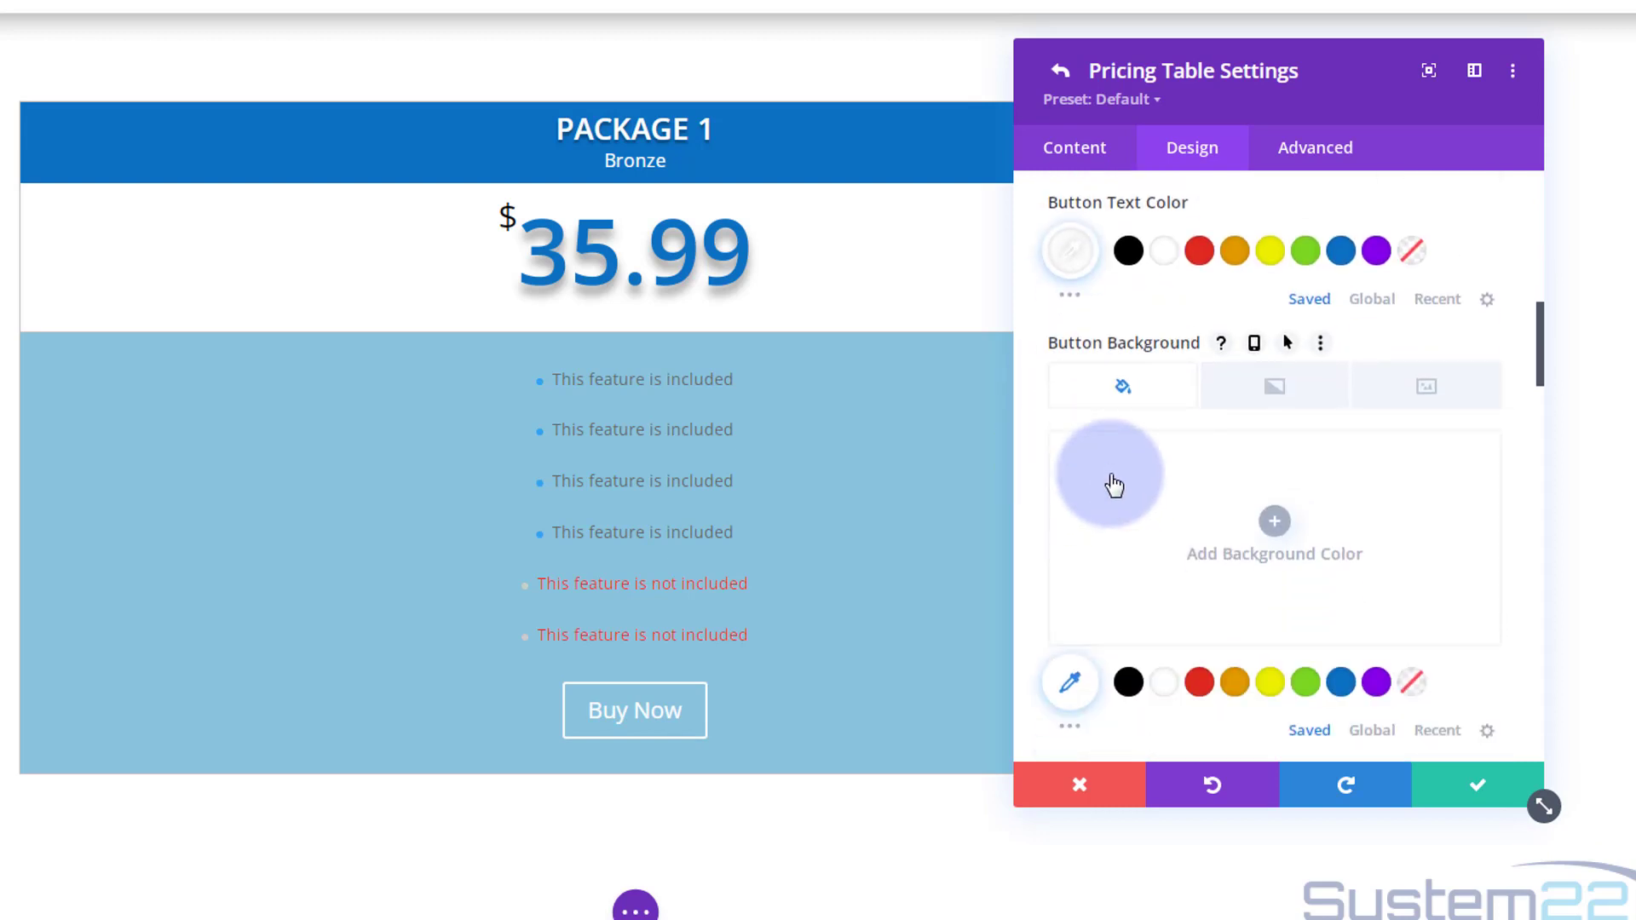
left_click(1341, 683)
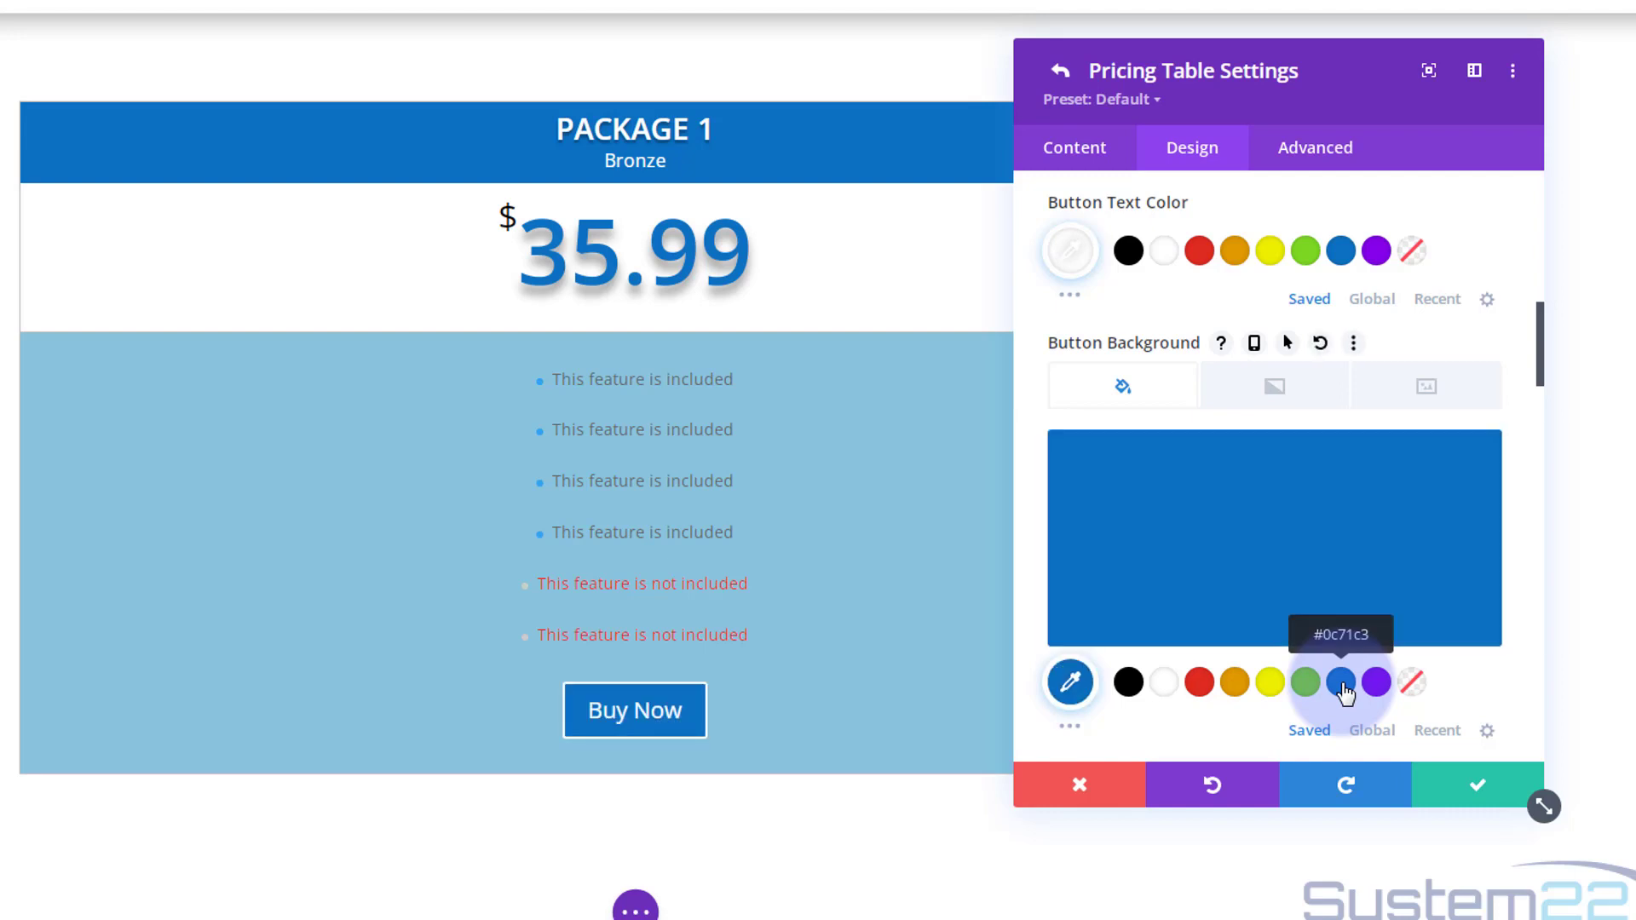
scroll(1343, 692, "down", 3)
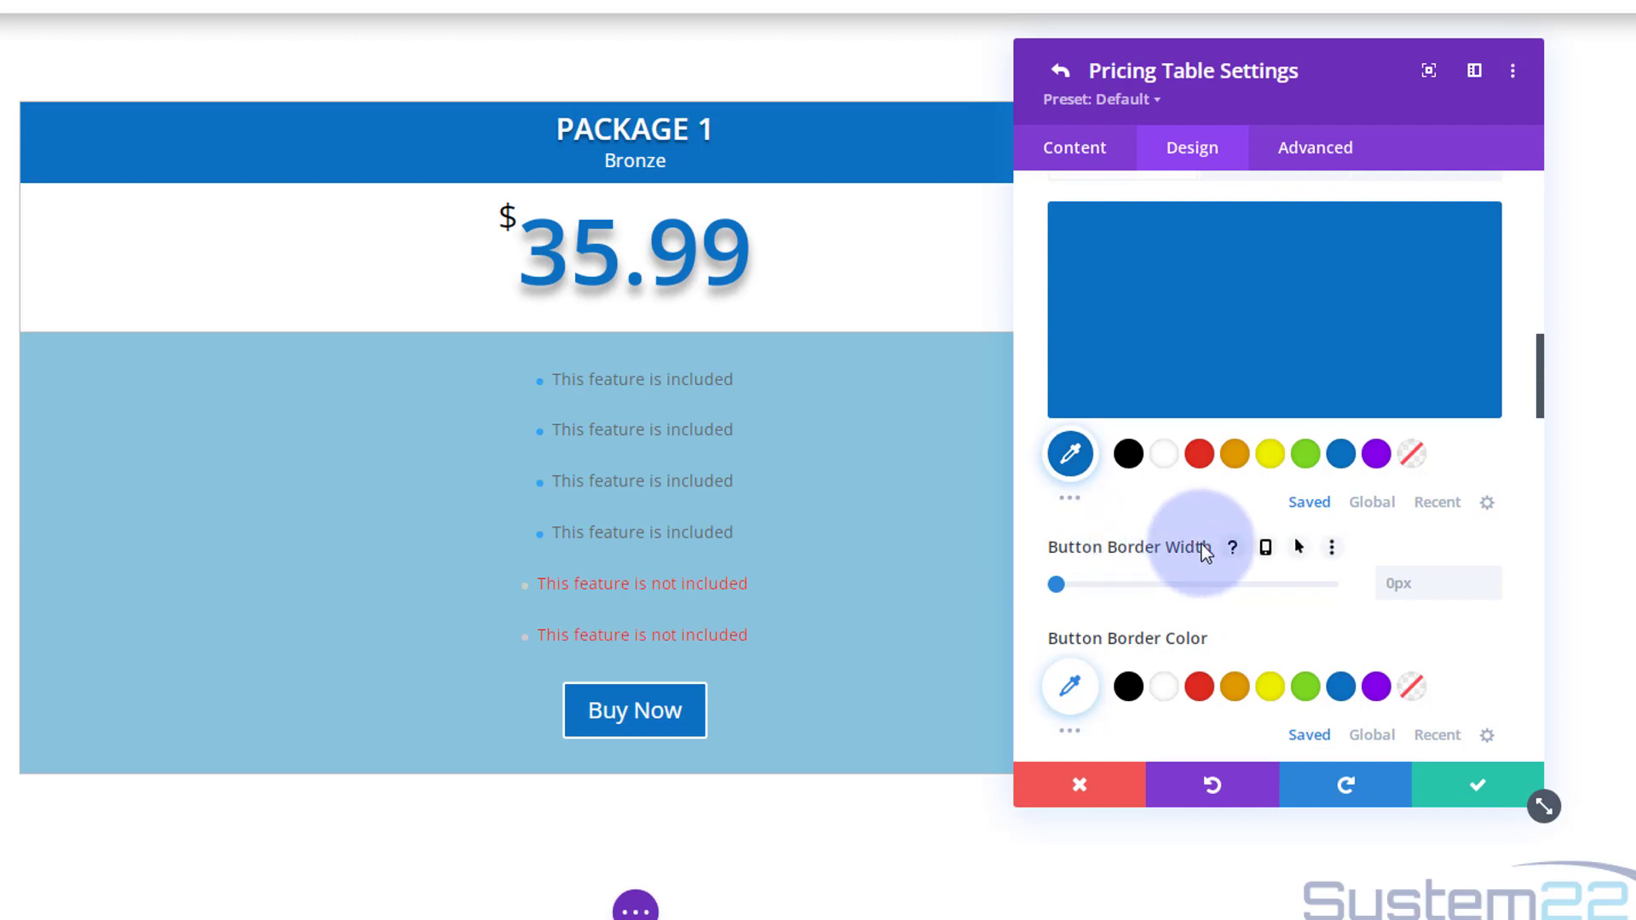
left_click(1487, 585)
left_click(1490, 587)
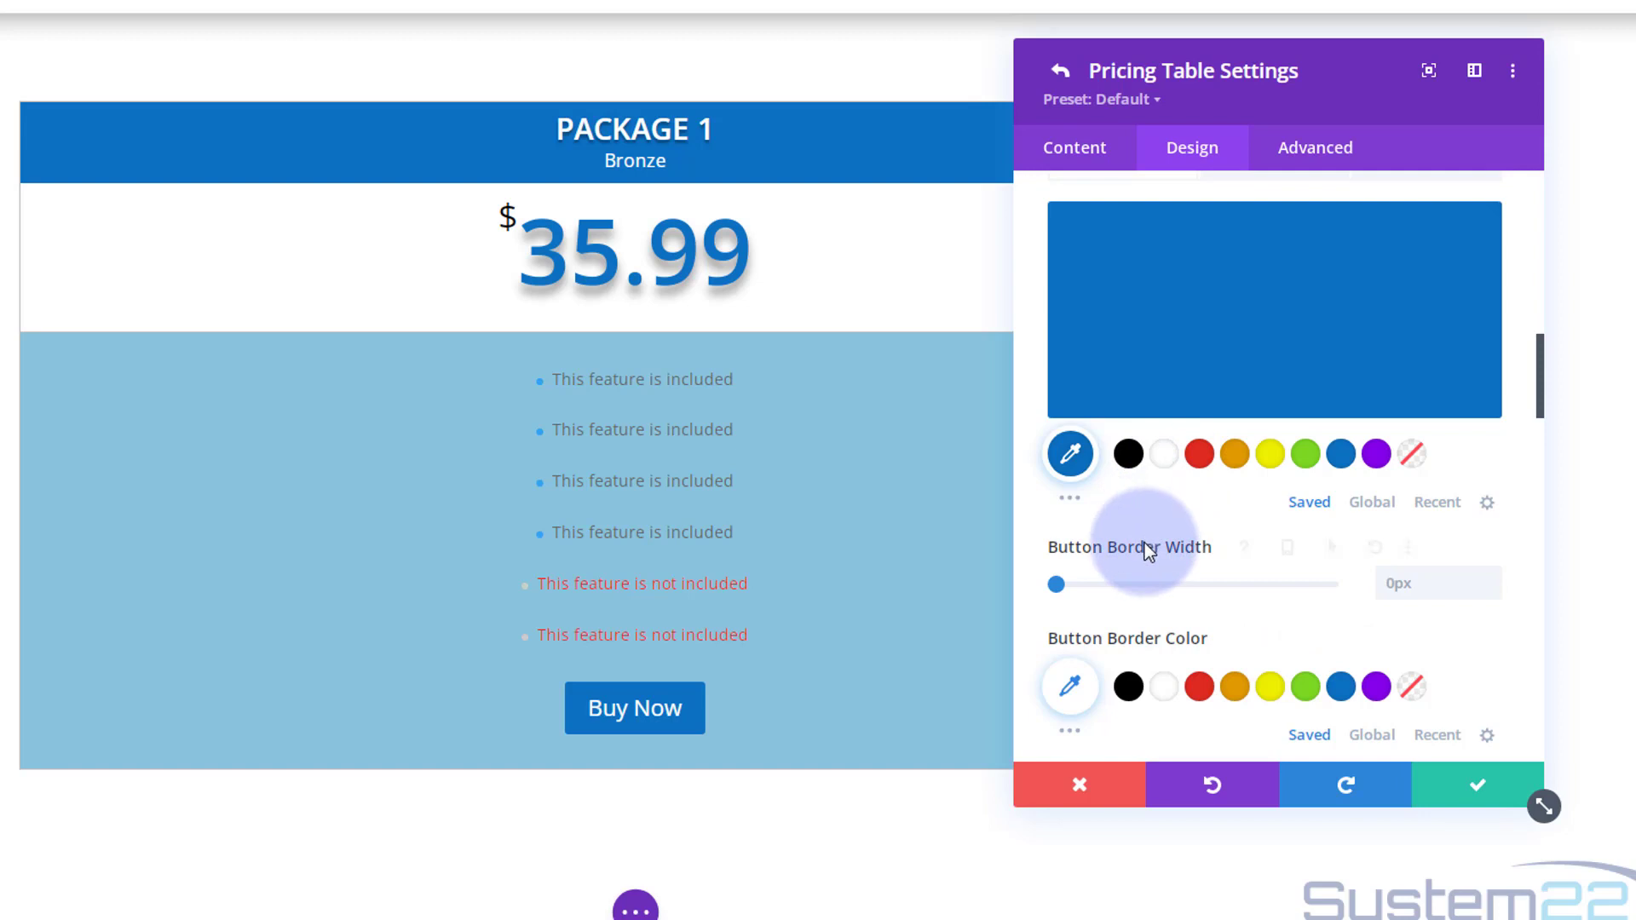
Enable hover options for the button background and set its hover color to purple
scroll(1143, 546, "up", 3)
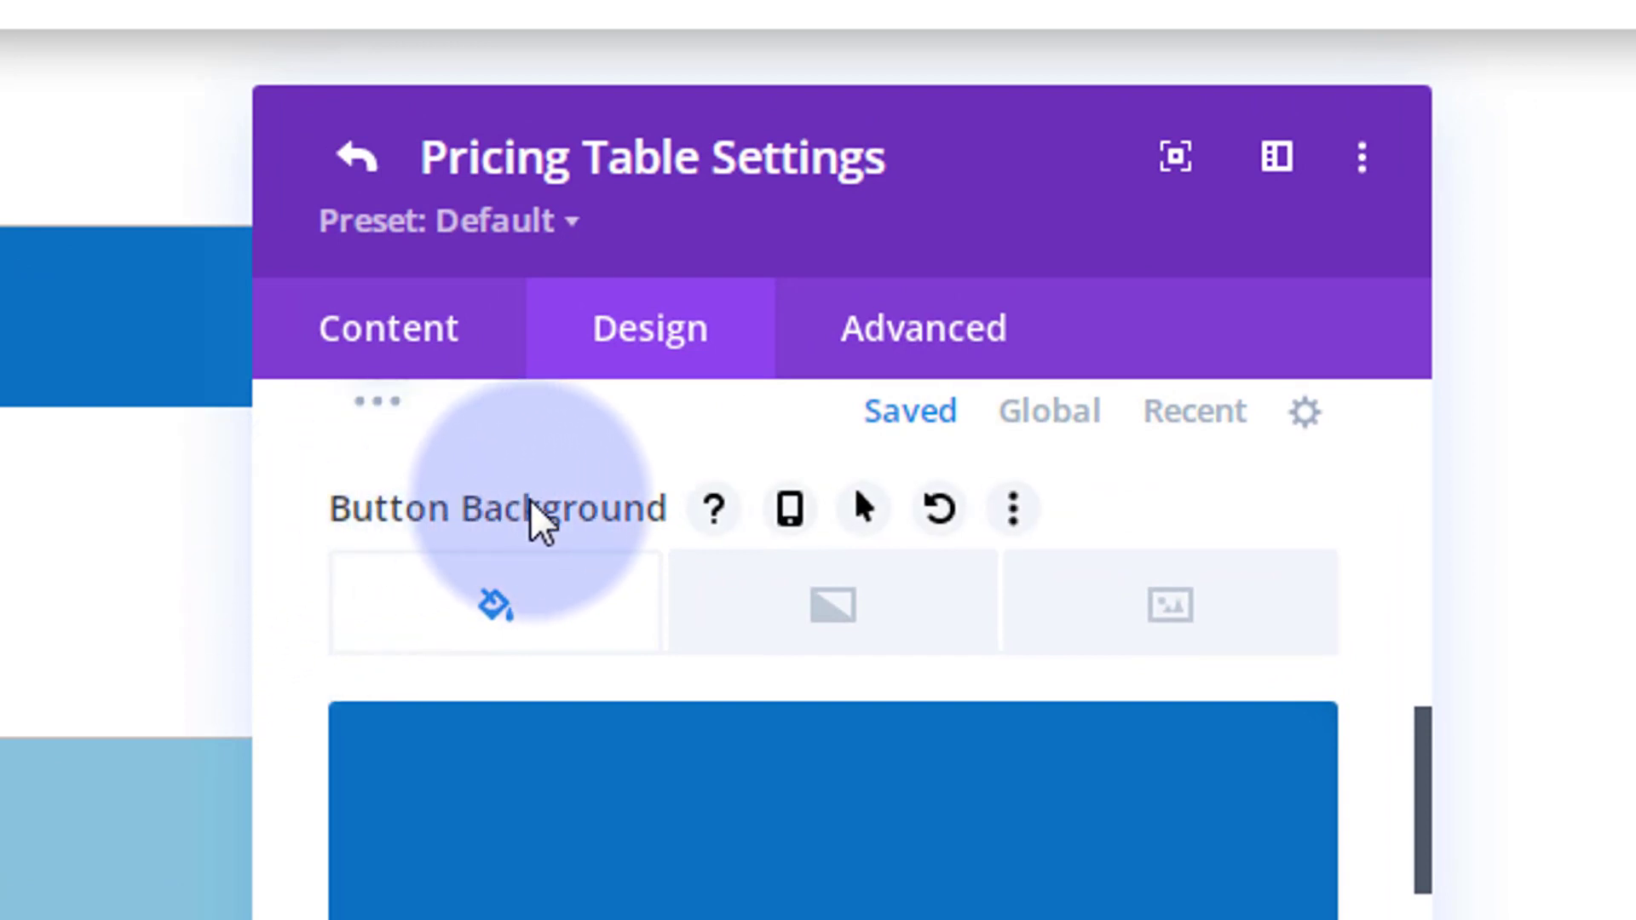
left_click(863, 511)
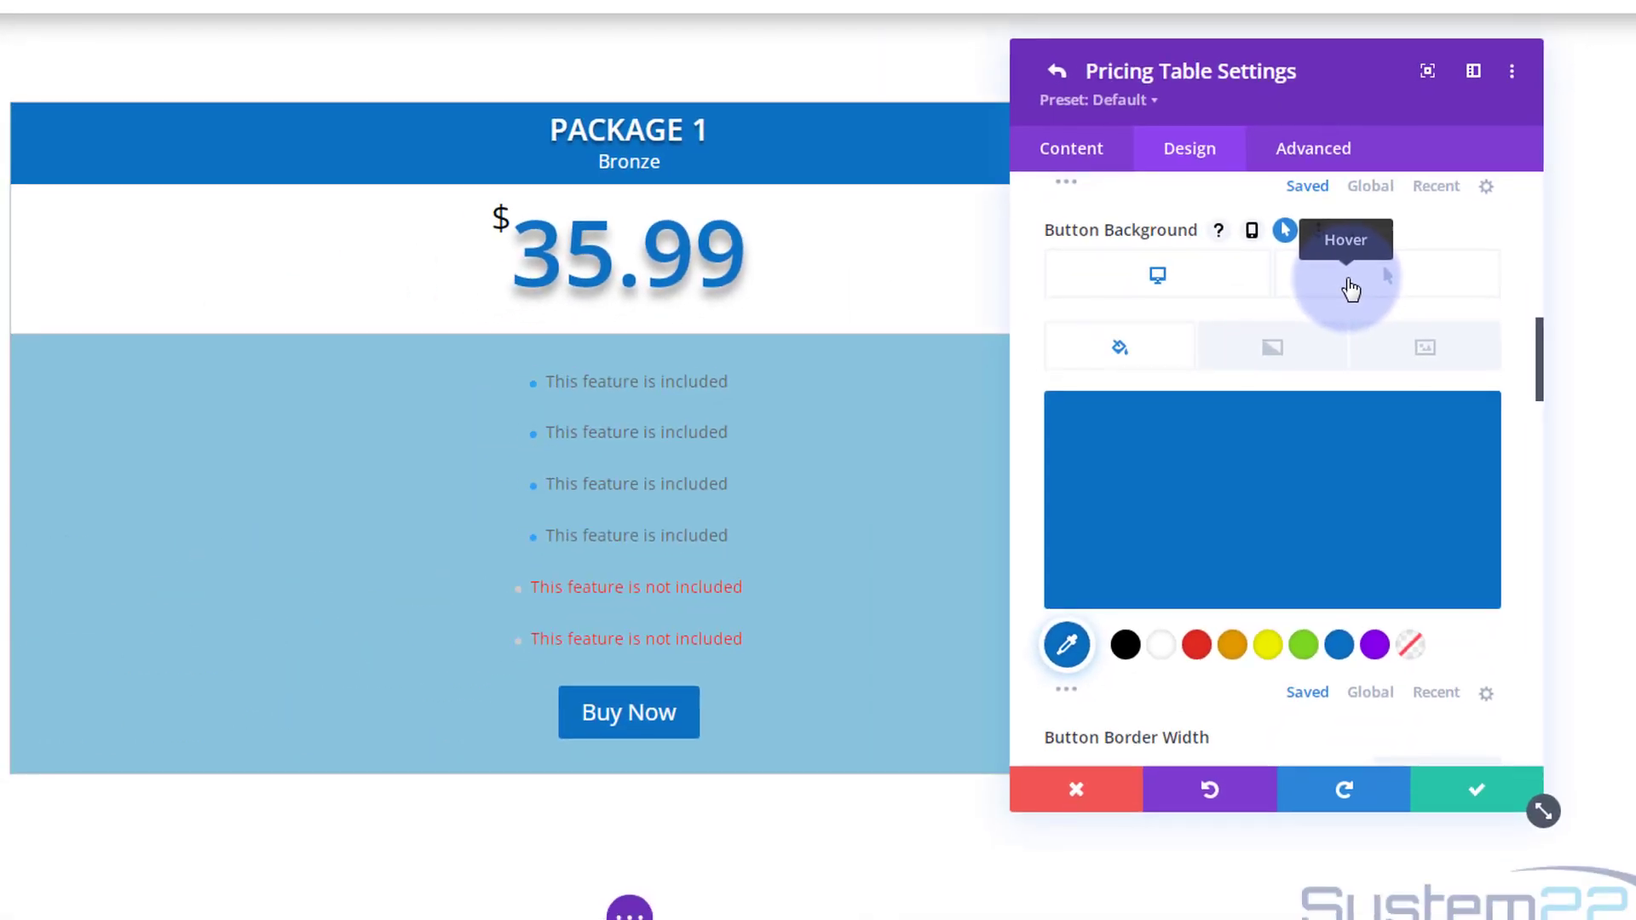
left_click(1353, 311)
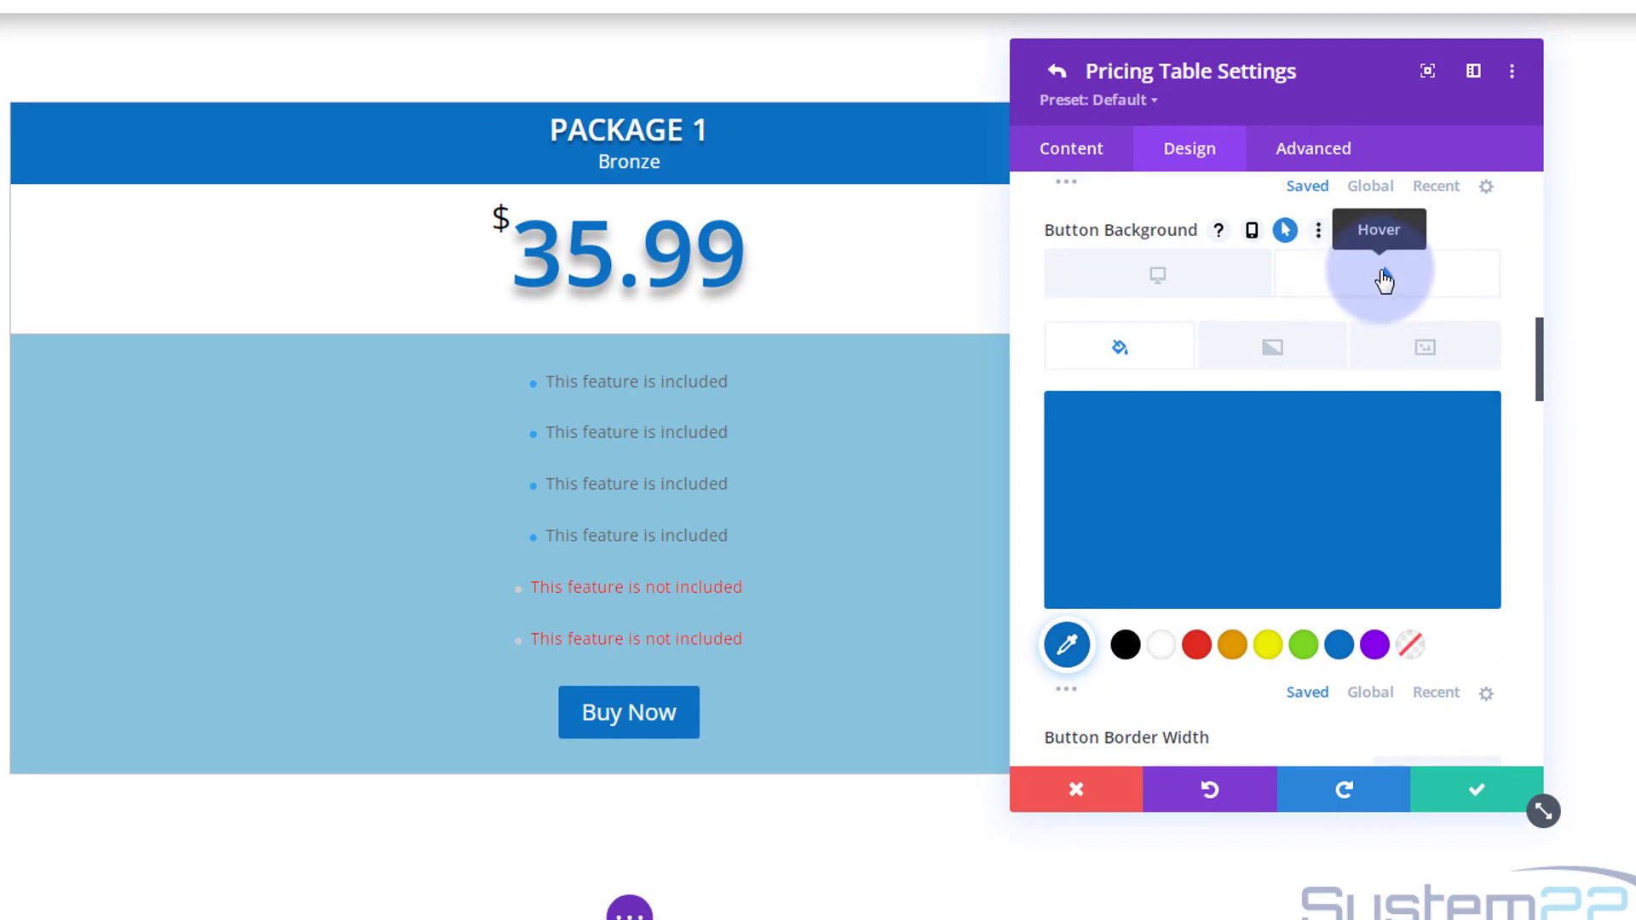
left_click(1375, 646)
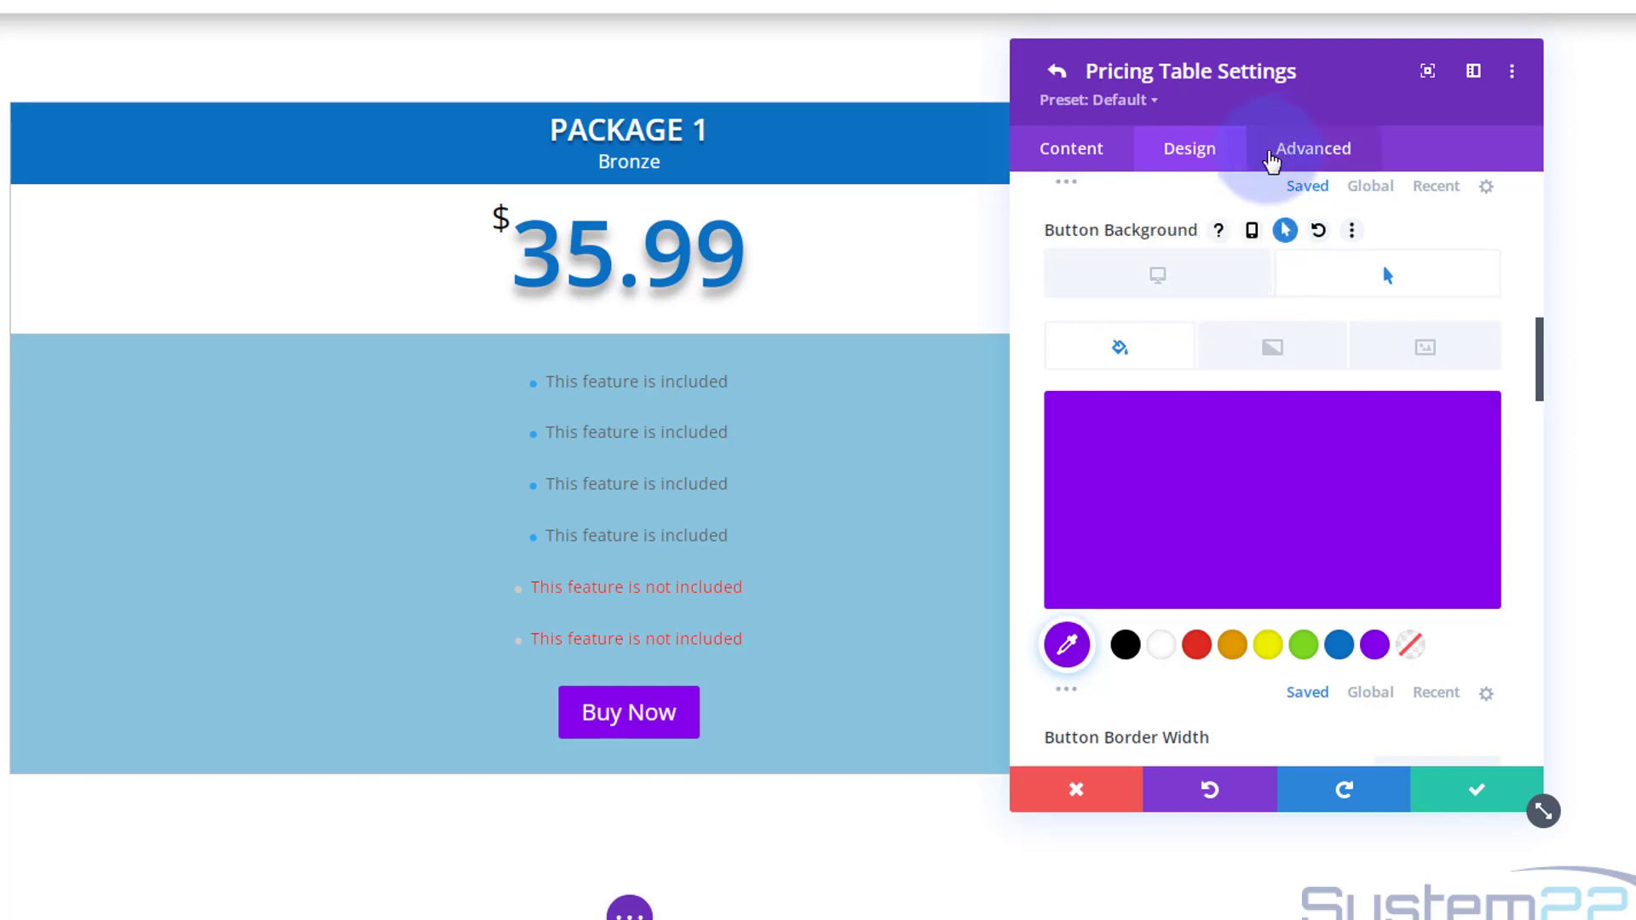
Set the pricing table's transition duration to 600ms and keep the Ease speed curve
left_click(1308, 160)
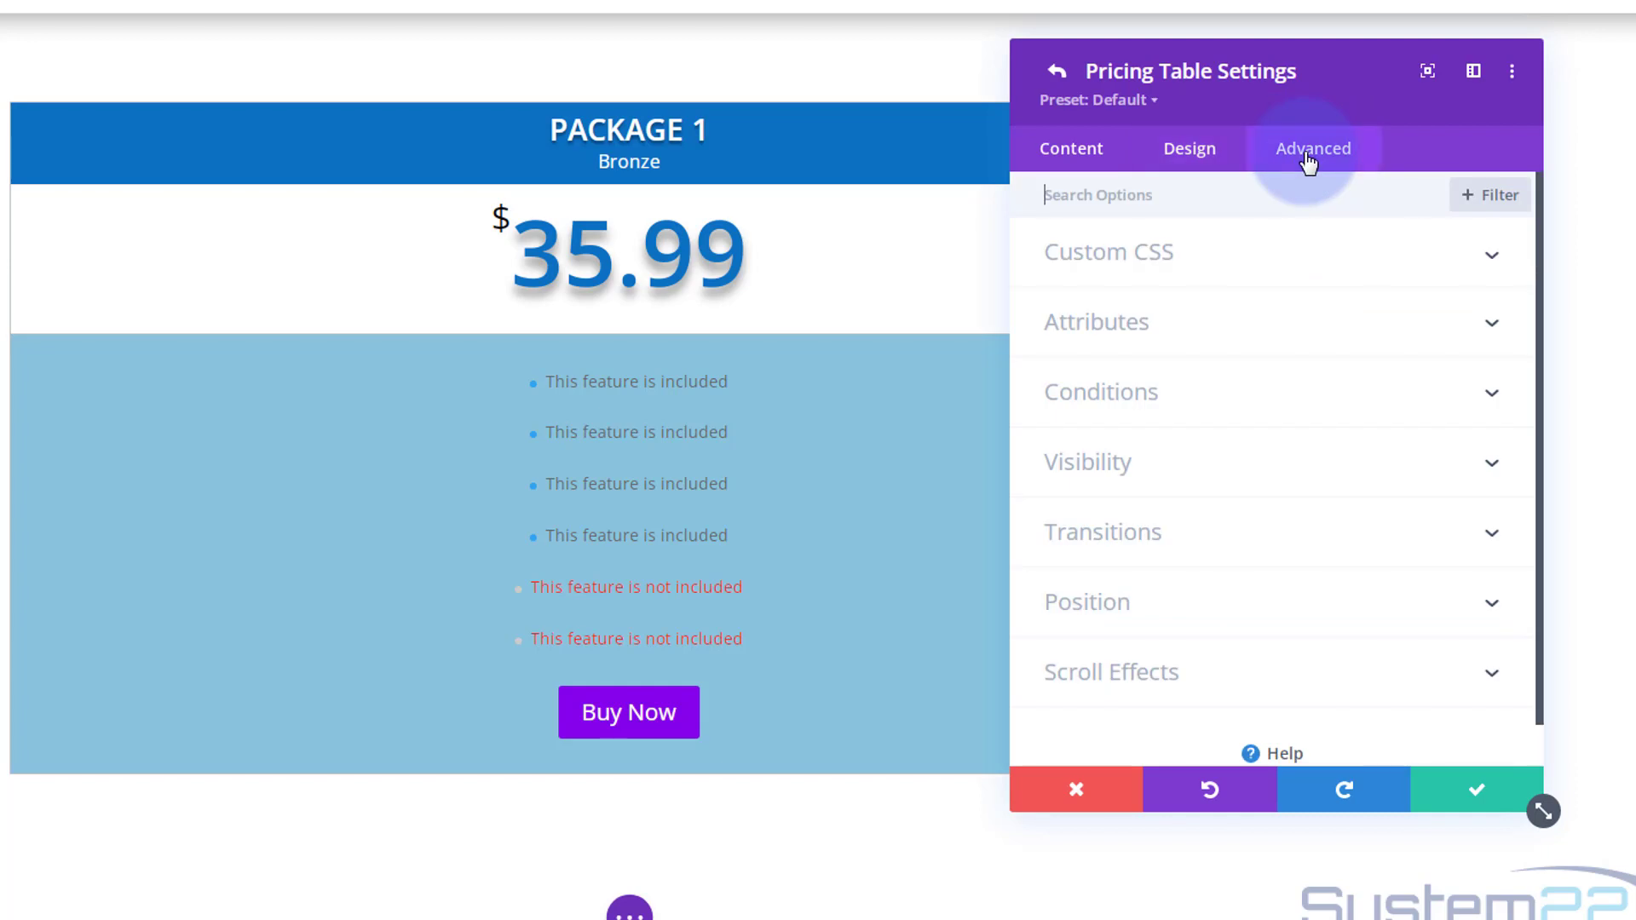
left_click(1329, 533)
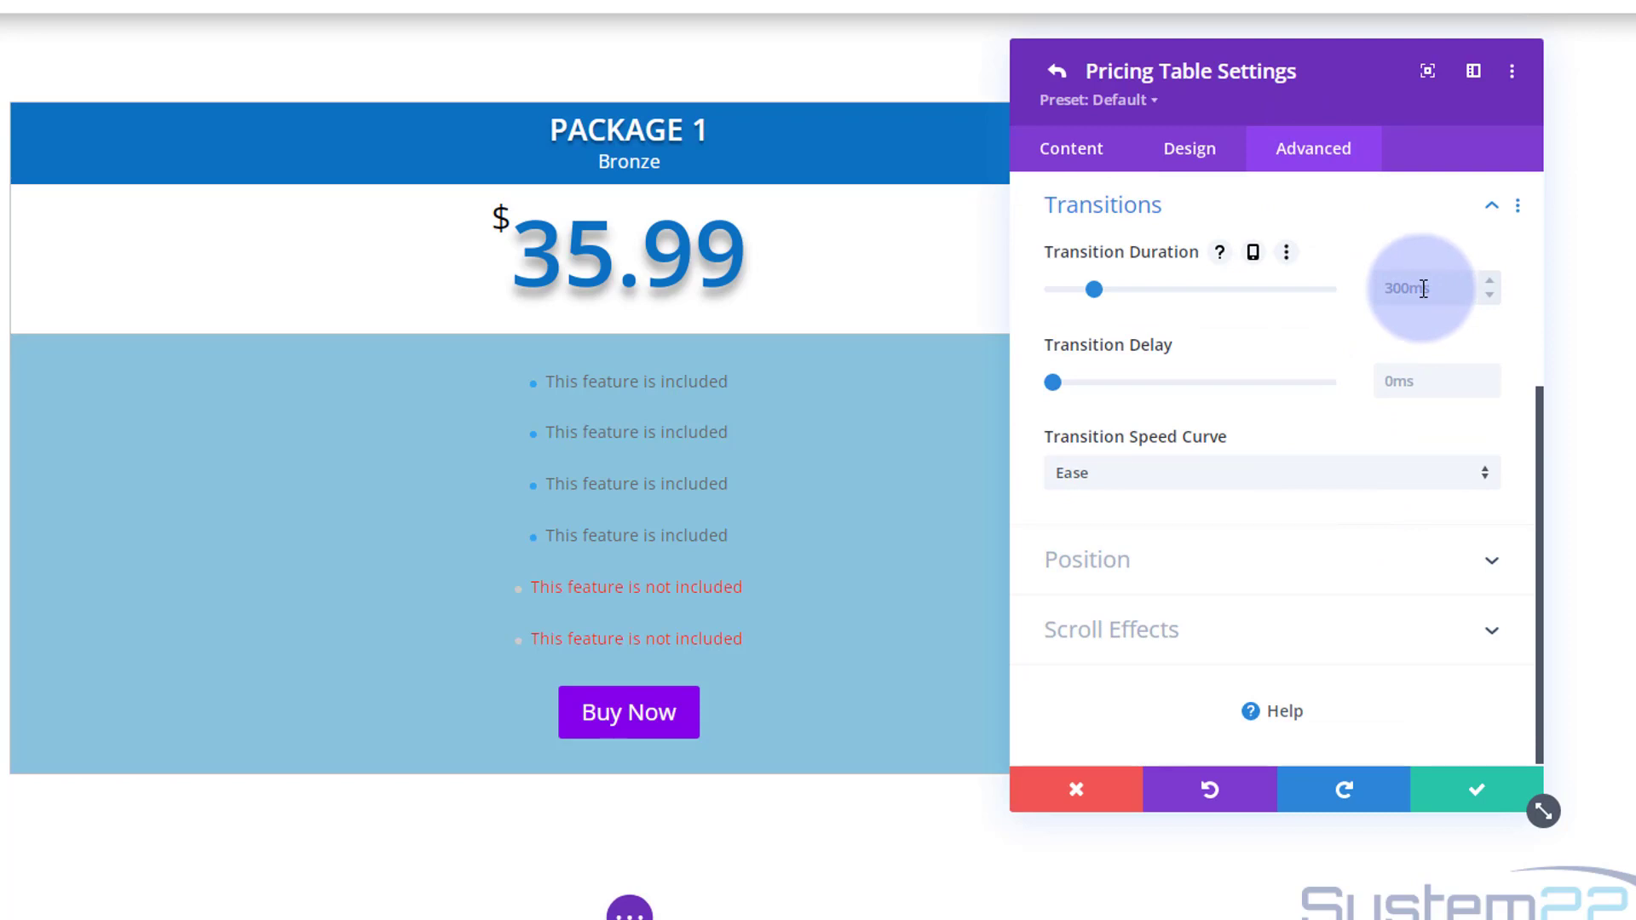
left_click_drag(1094, 289, 1138, 290)
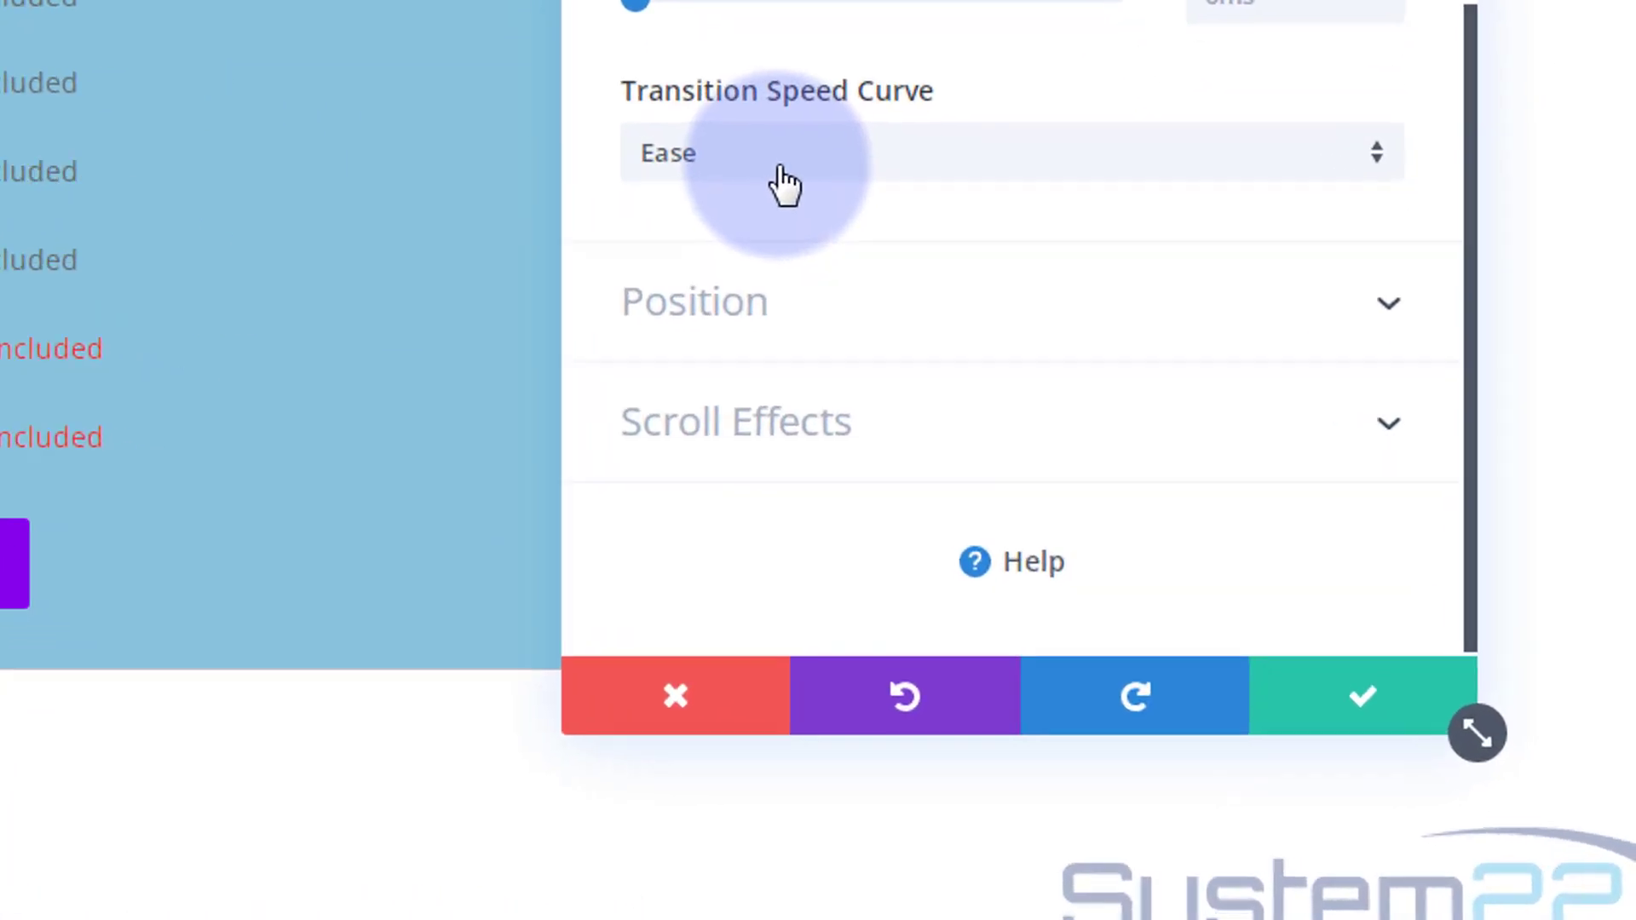
left_click(782, 117)
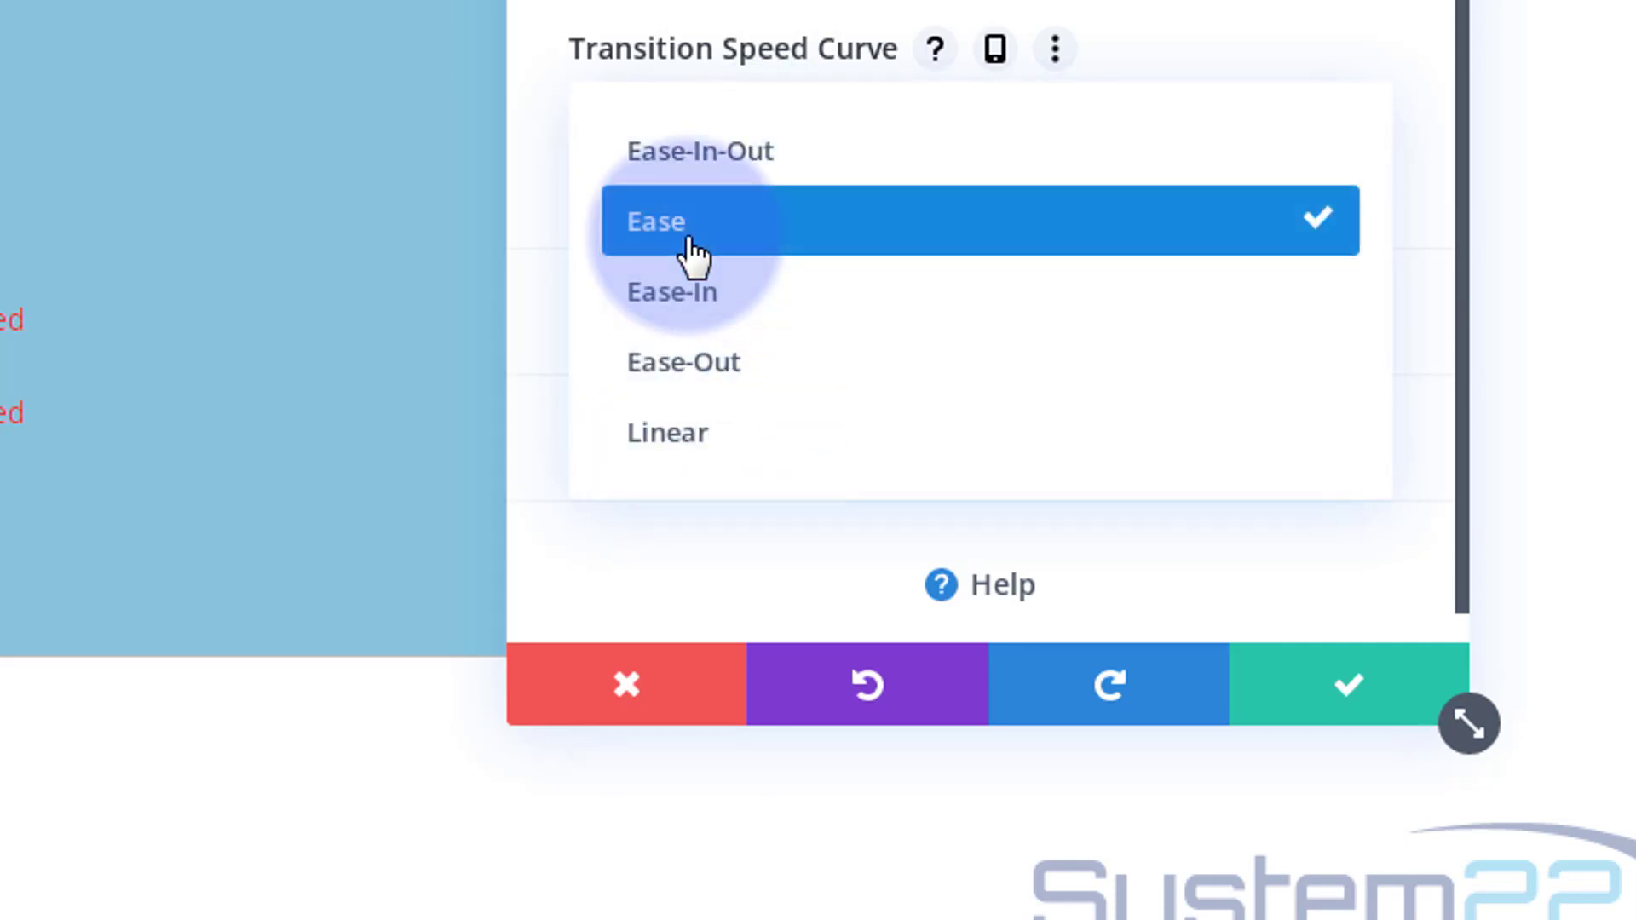
left_click(529, 134)
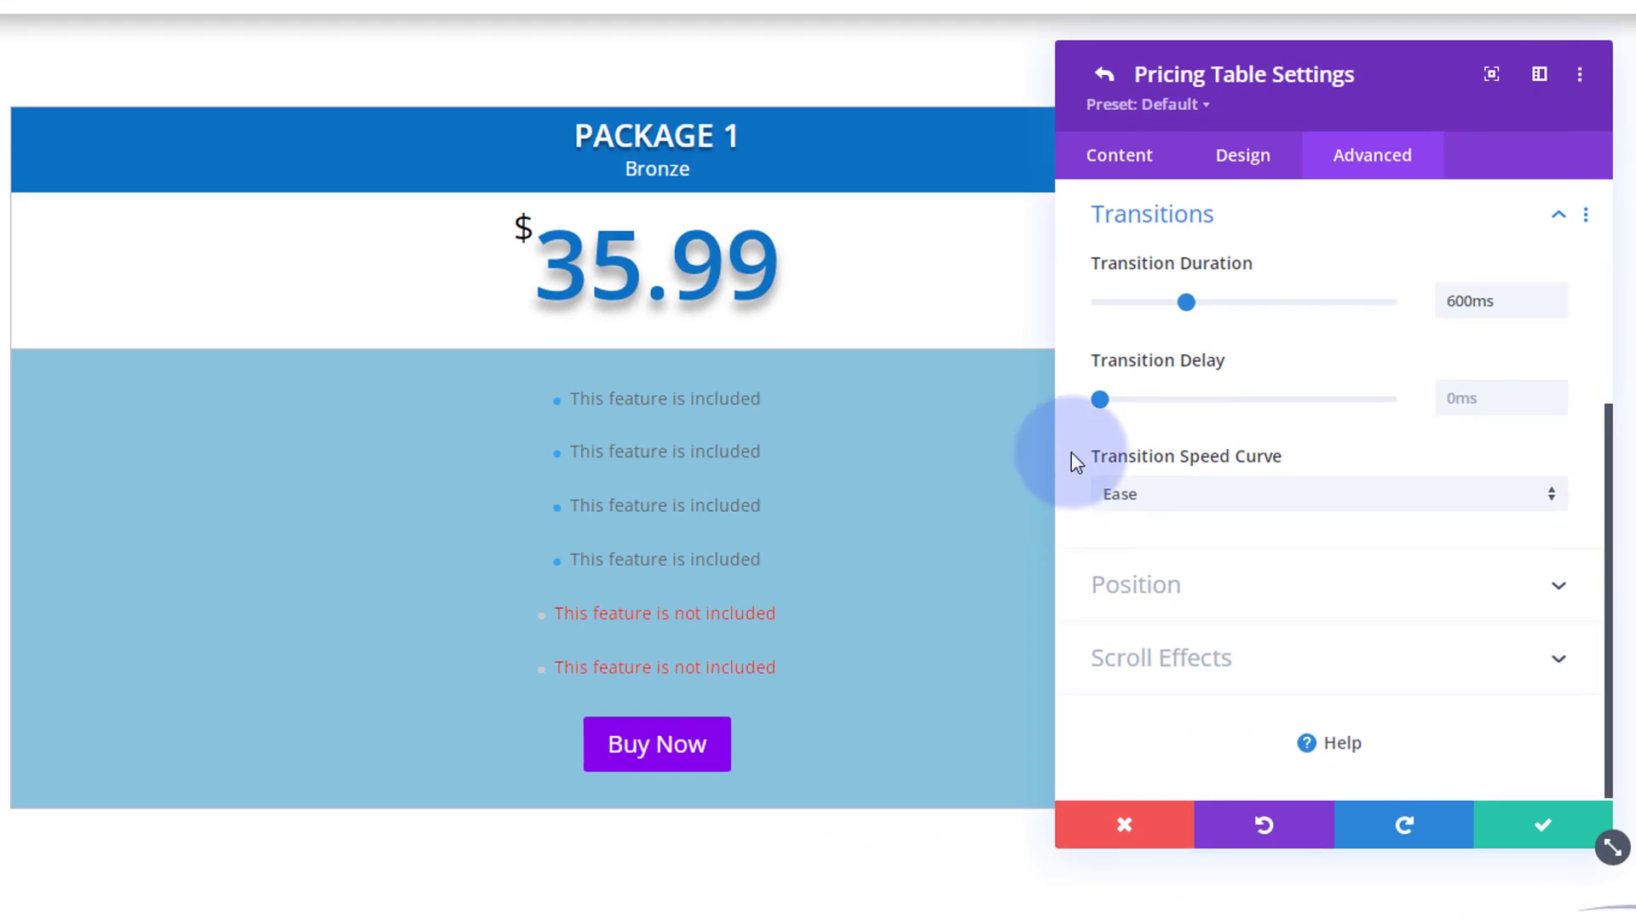
Enable the button icon in the Buy Now button's design options
left_click(1243, 159)
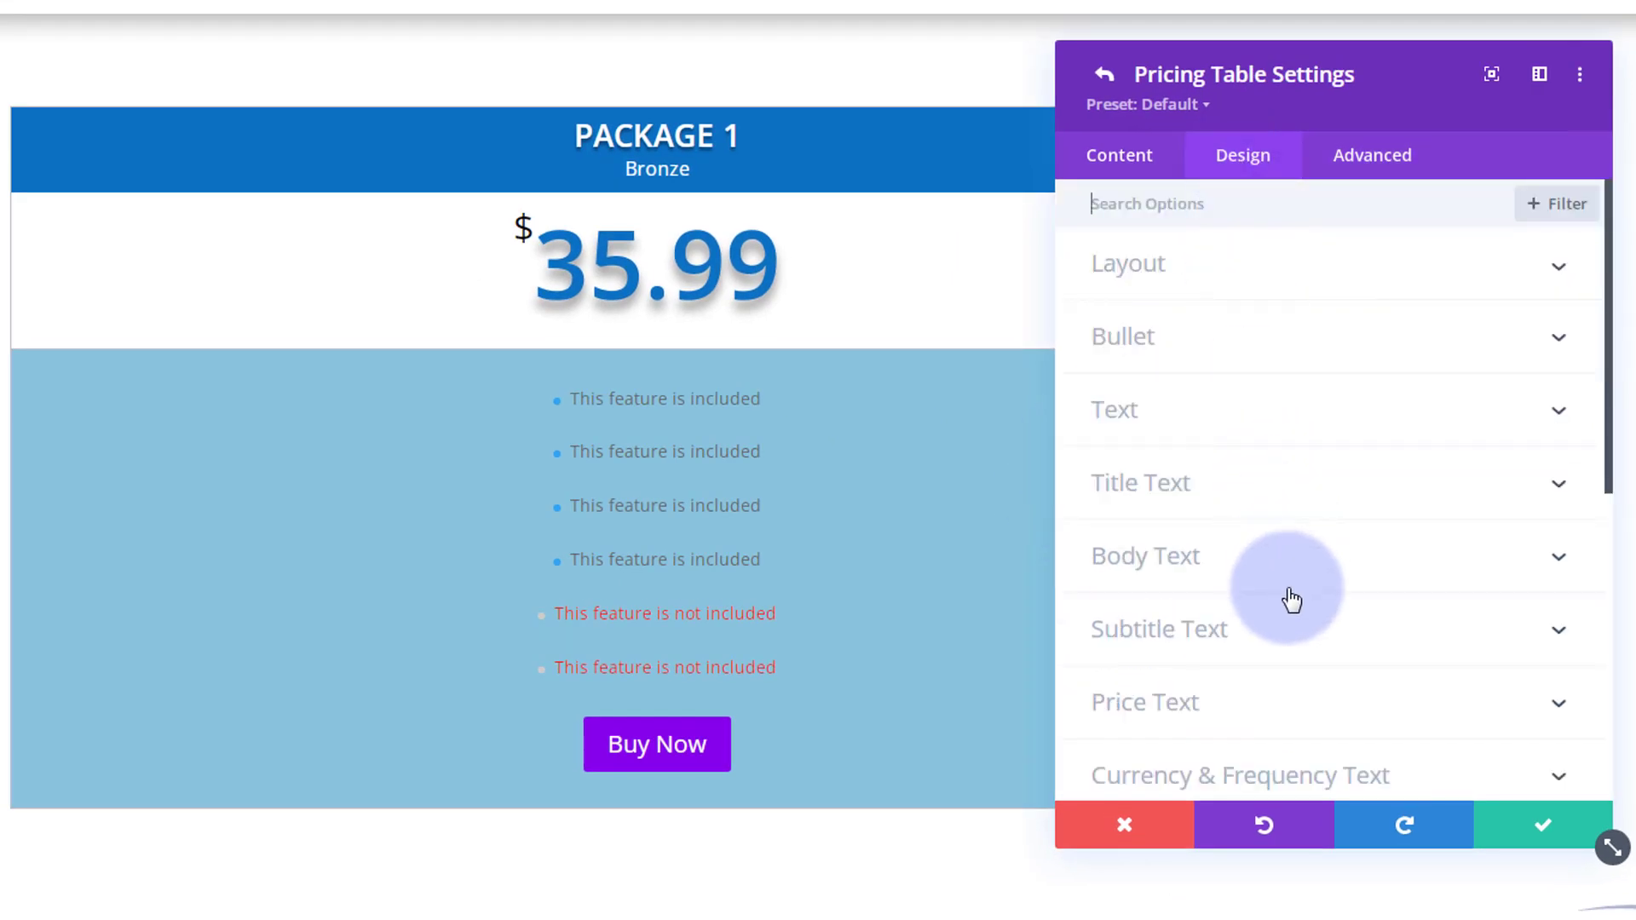
scroll(1313, 563, "down", 5)
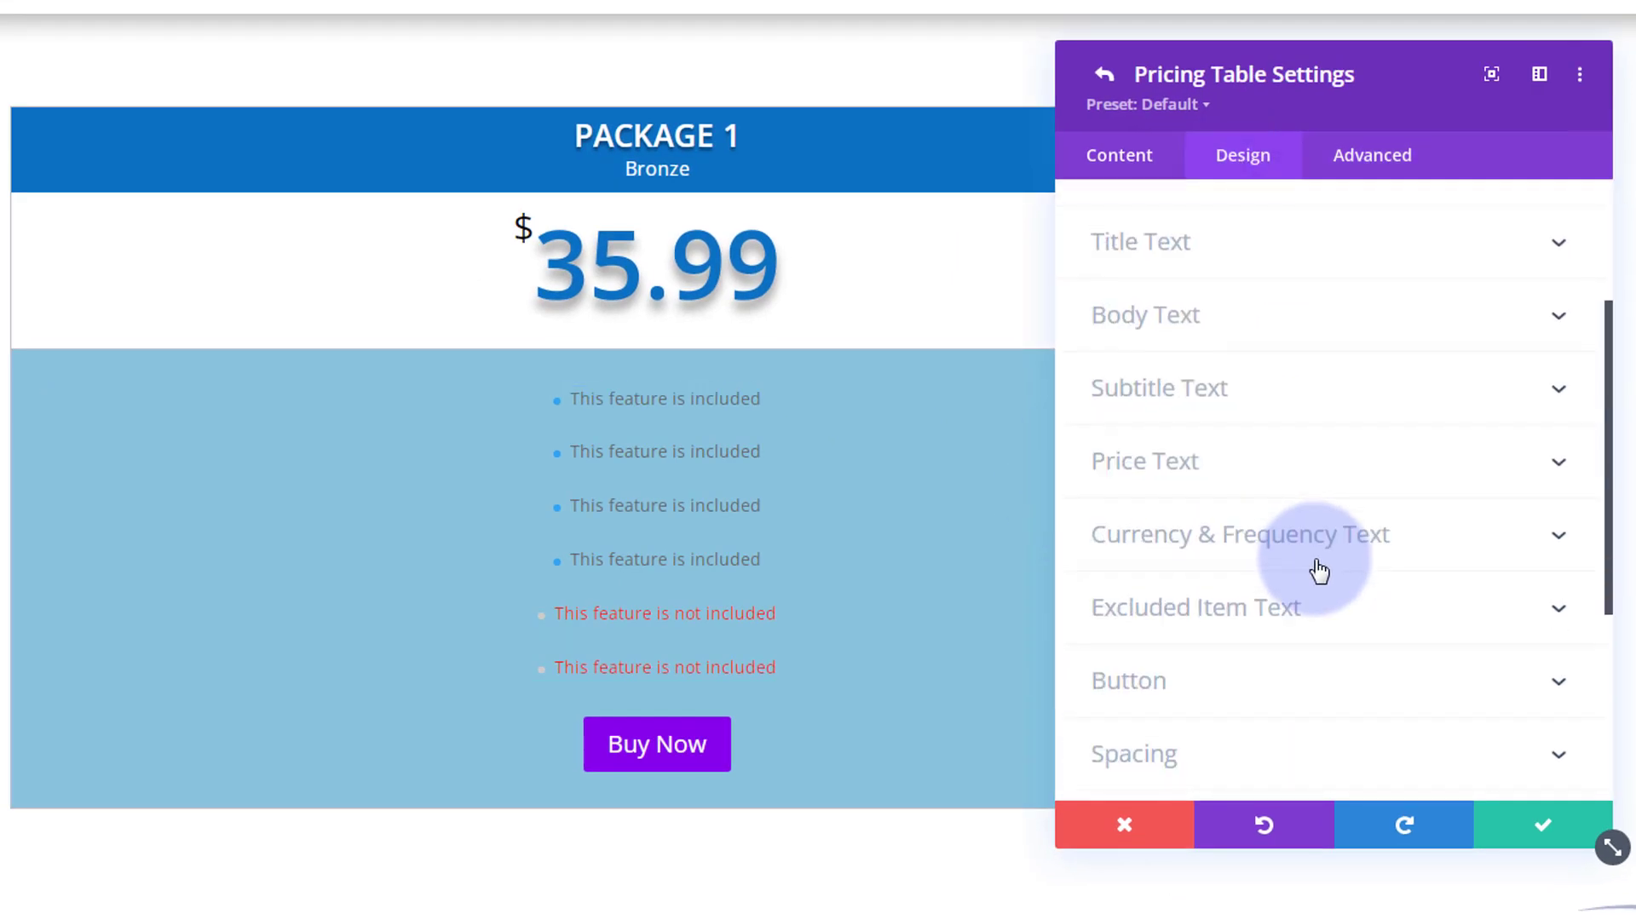
left_click(1302, 465)
scroll(1299, 460, "down", 3)
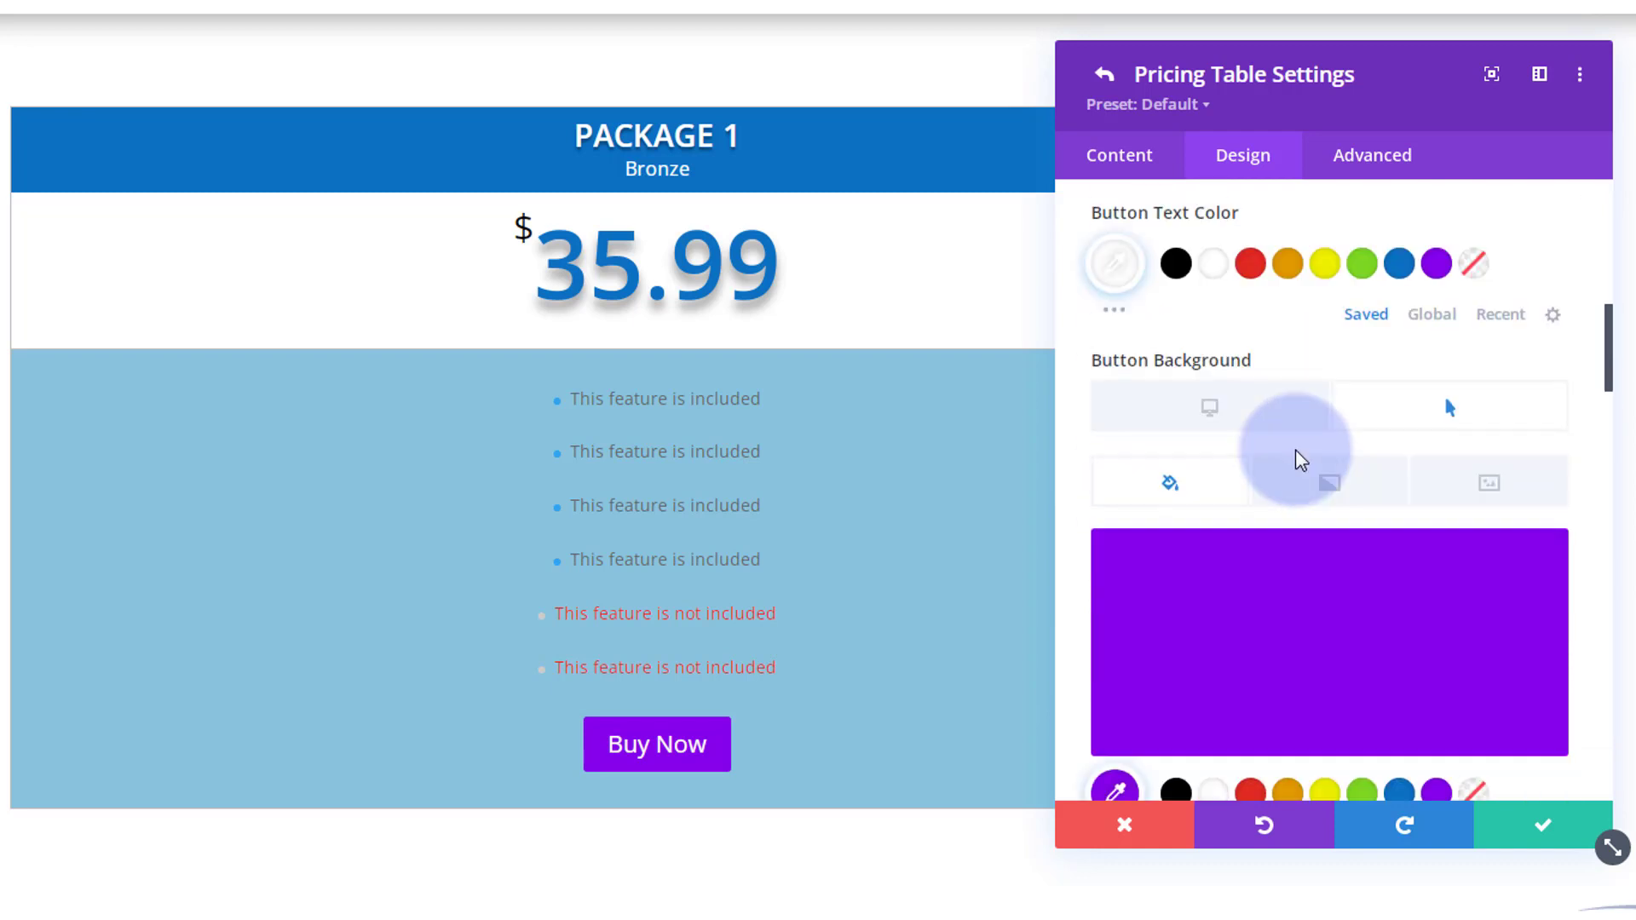
scroll(1295, 448, "down", 8)
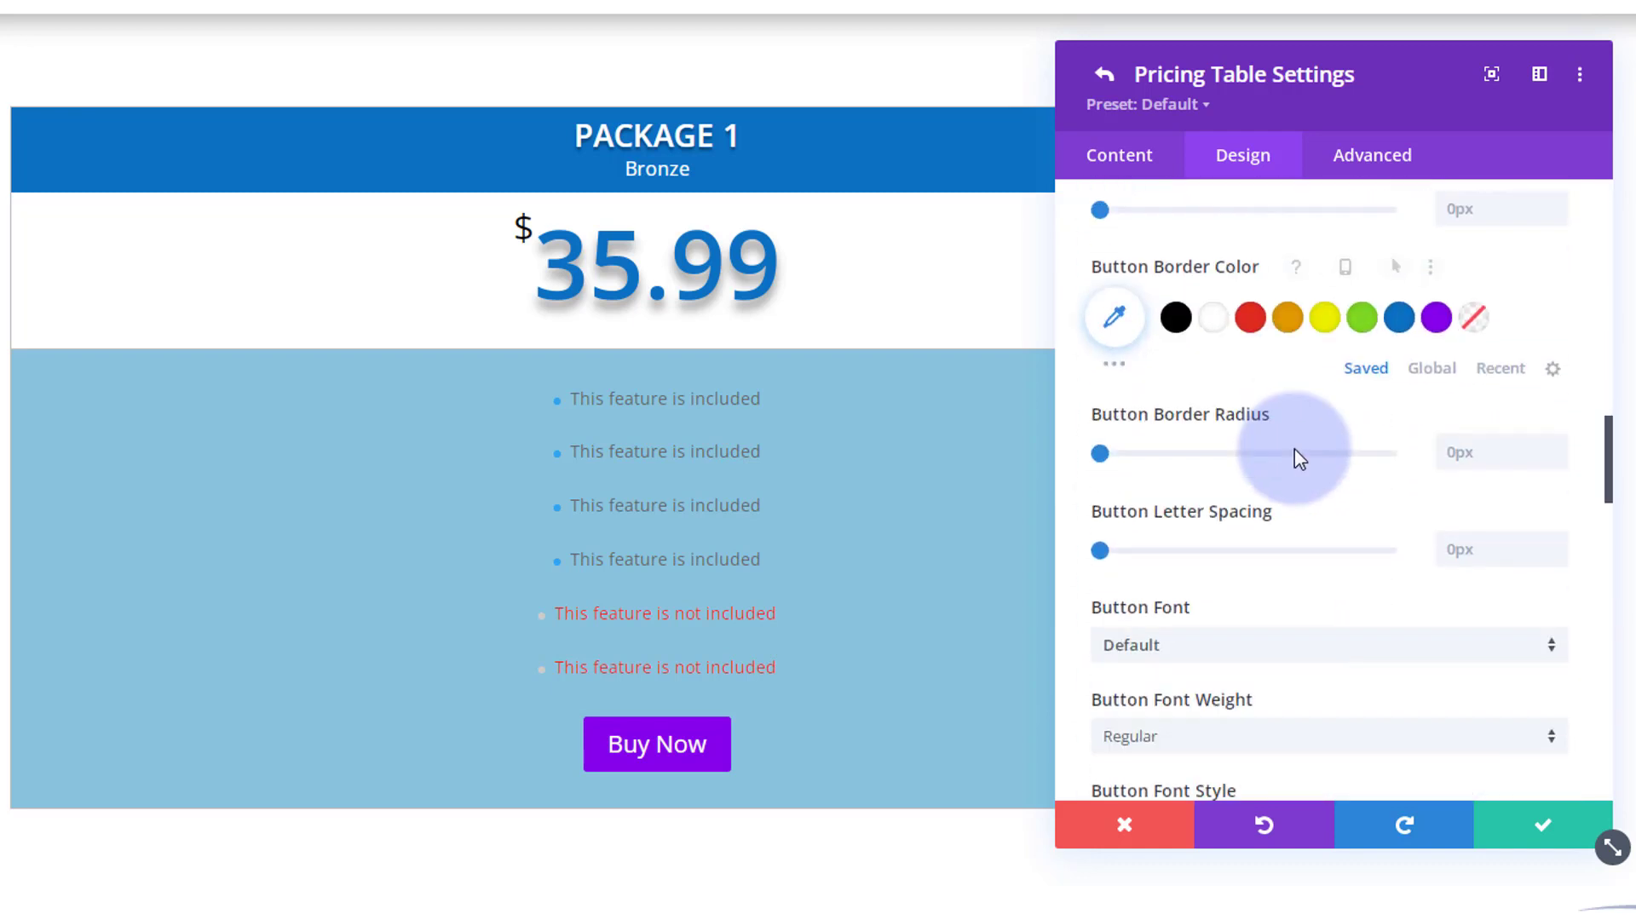
scroll(1295, 448, "down", 6)
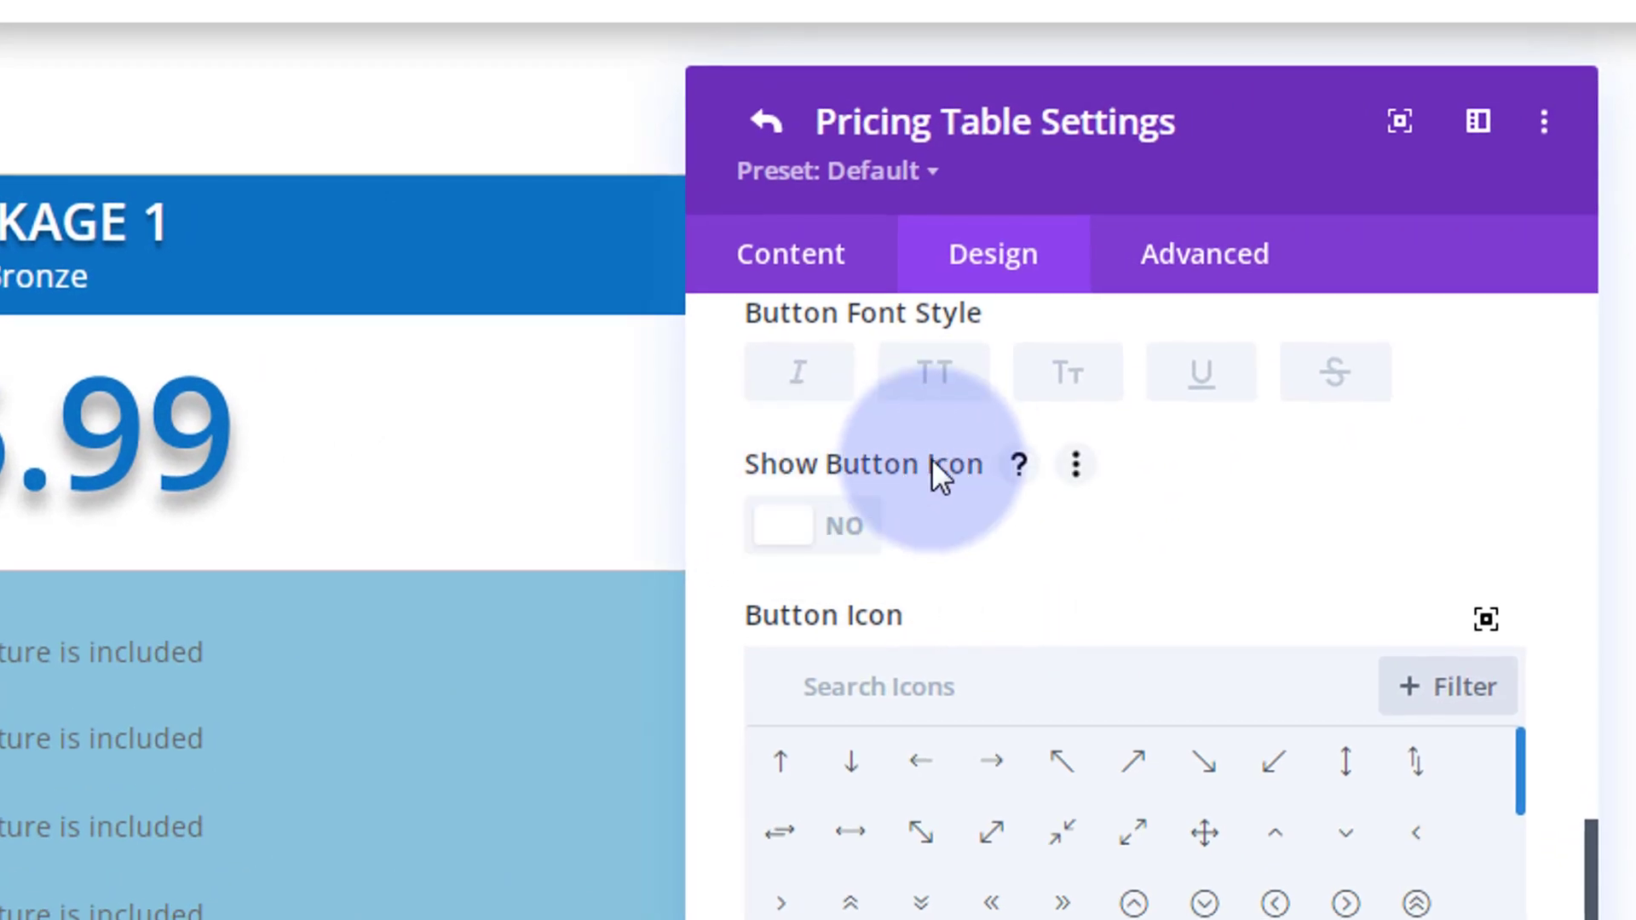
left_click(848, 529)
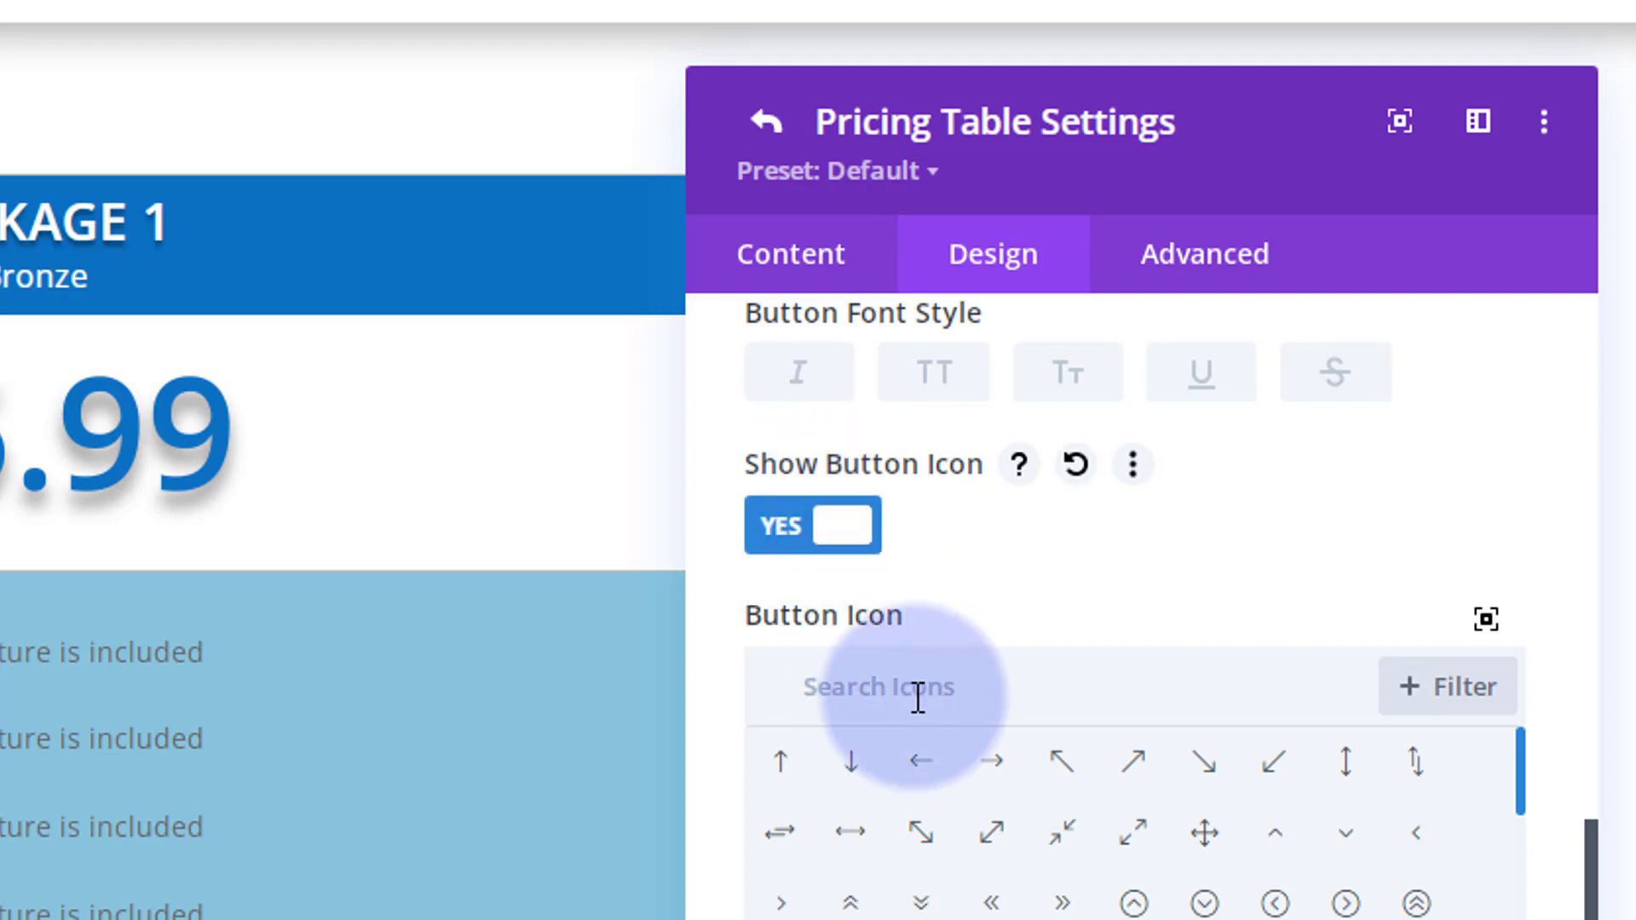
Browse the available button icons and search them for "person"
left_click(882, 686)
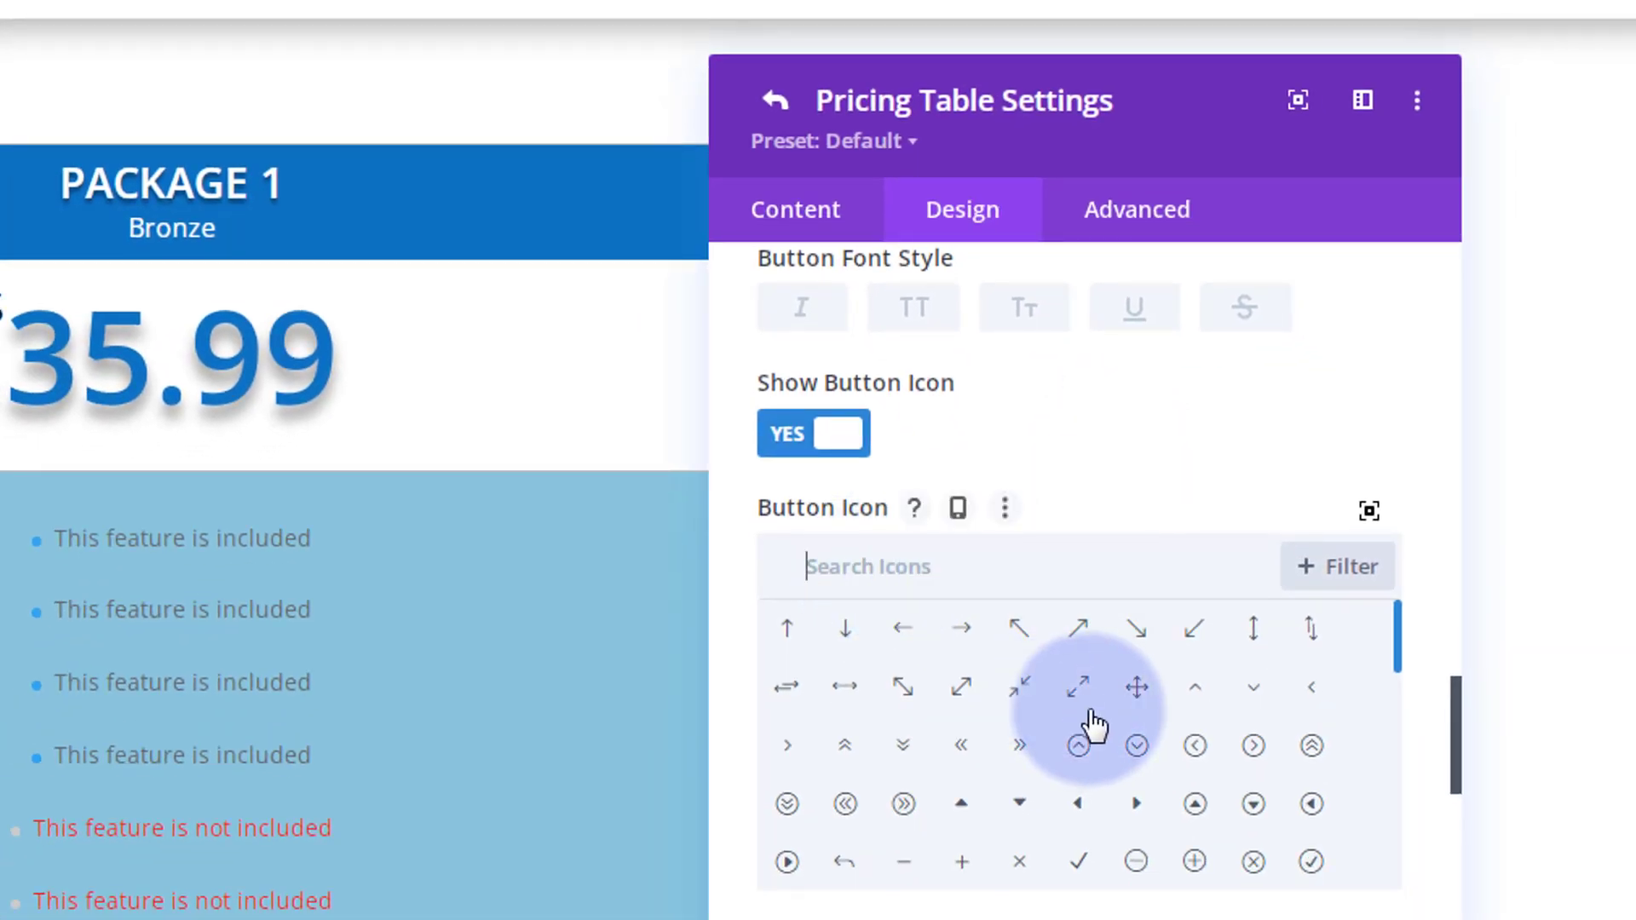
scroll(1095, 723, "down", 5)
scroll(1101, 724, "down", 10)
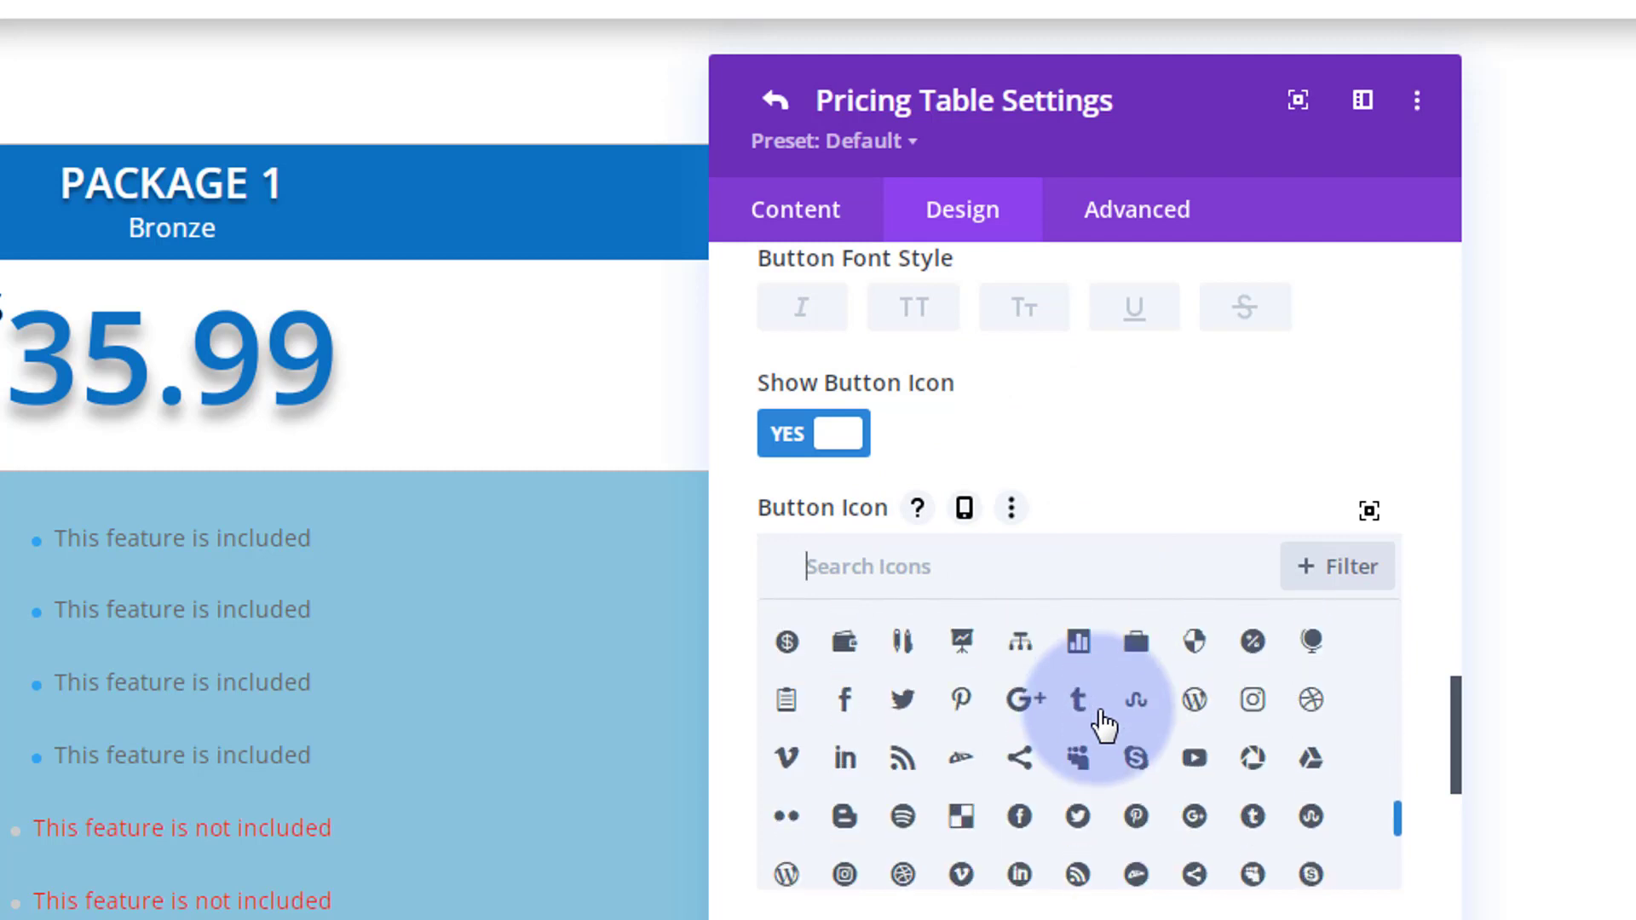
scroll(1105, 724, "up", 8)
scroll(1106, 724, "up", 5)
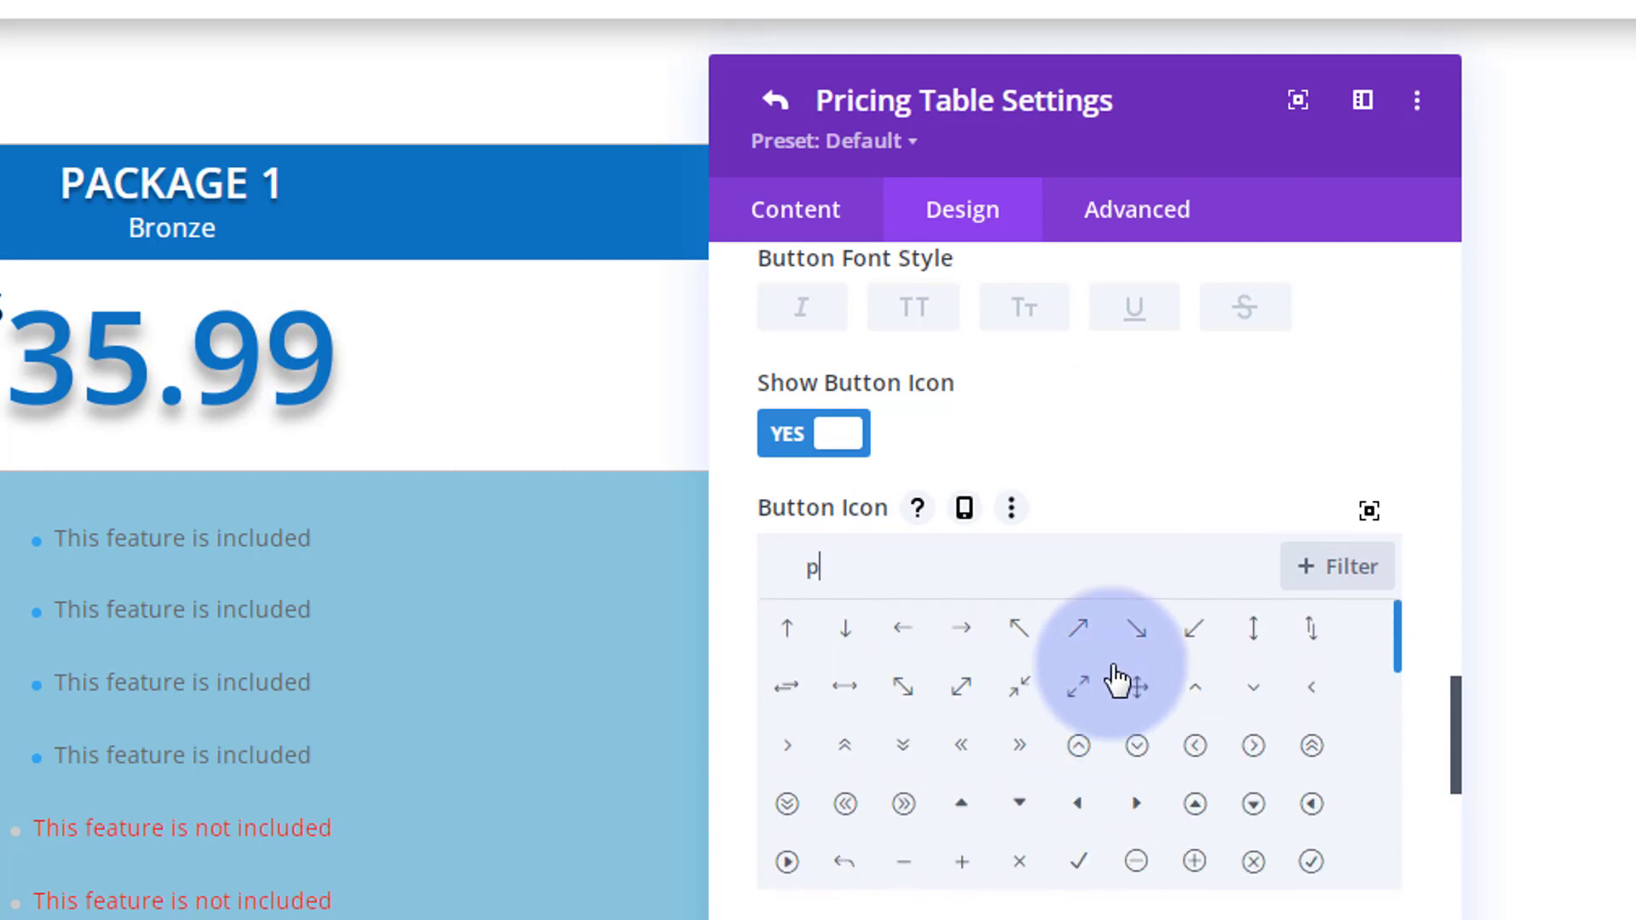
type("erson")
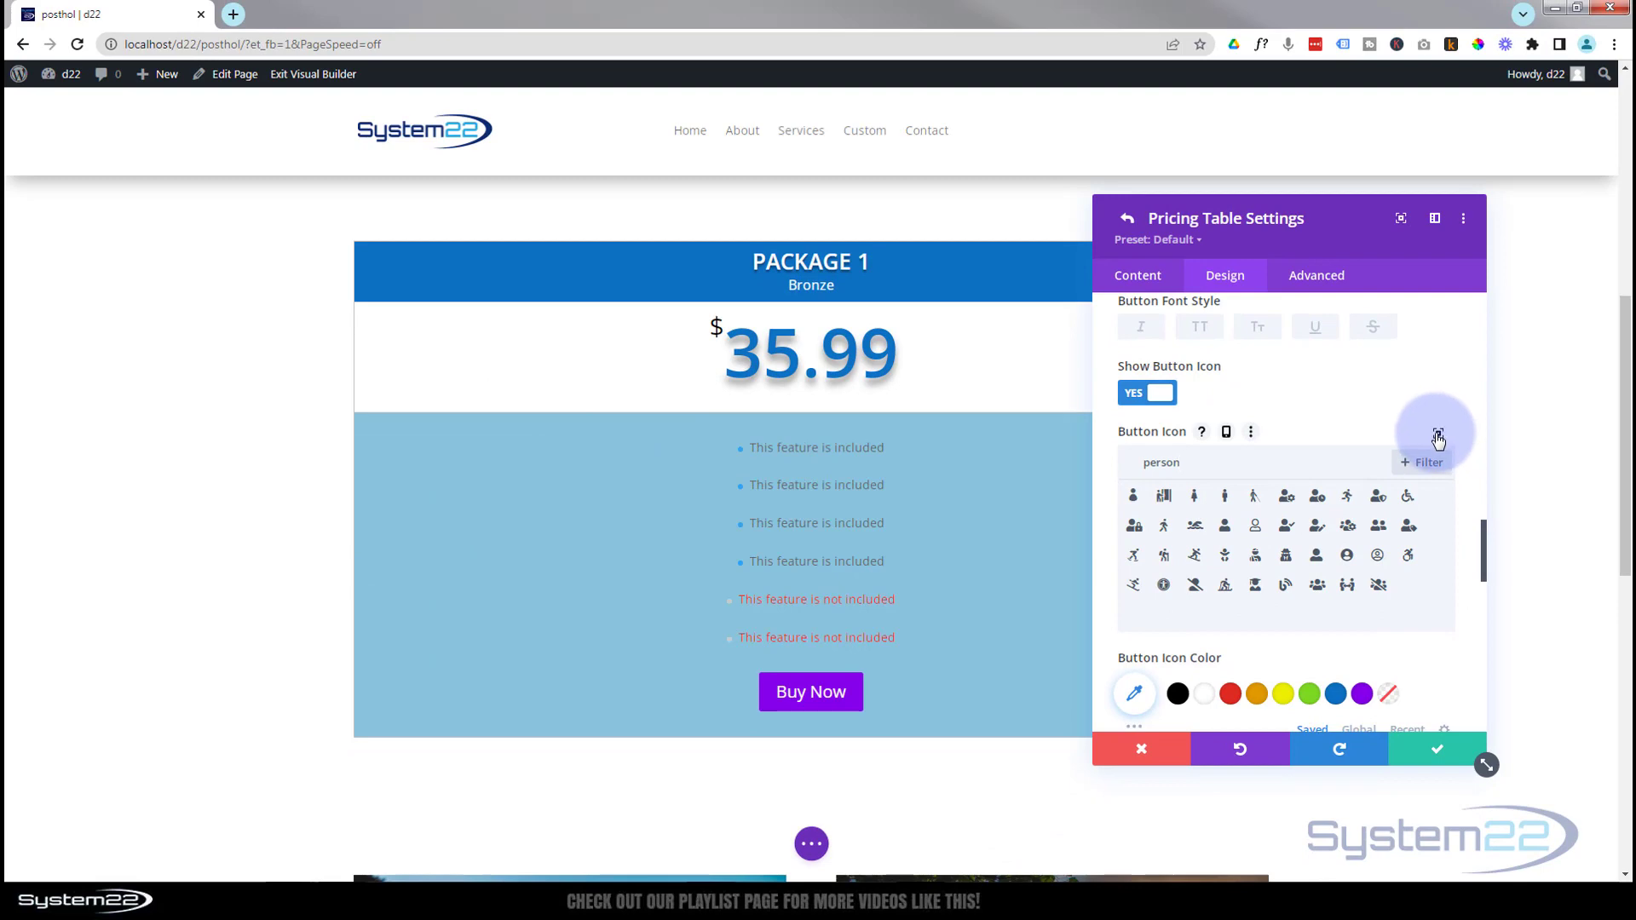
Look through the full-size icon library and close it without choosing an icon
left_click(1439, 436)
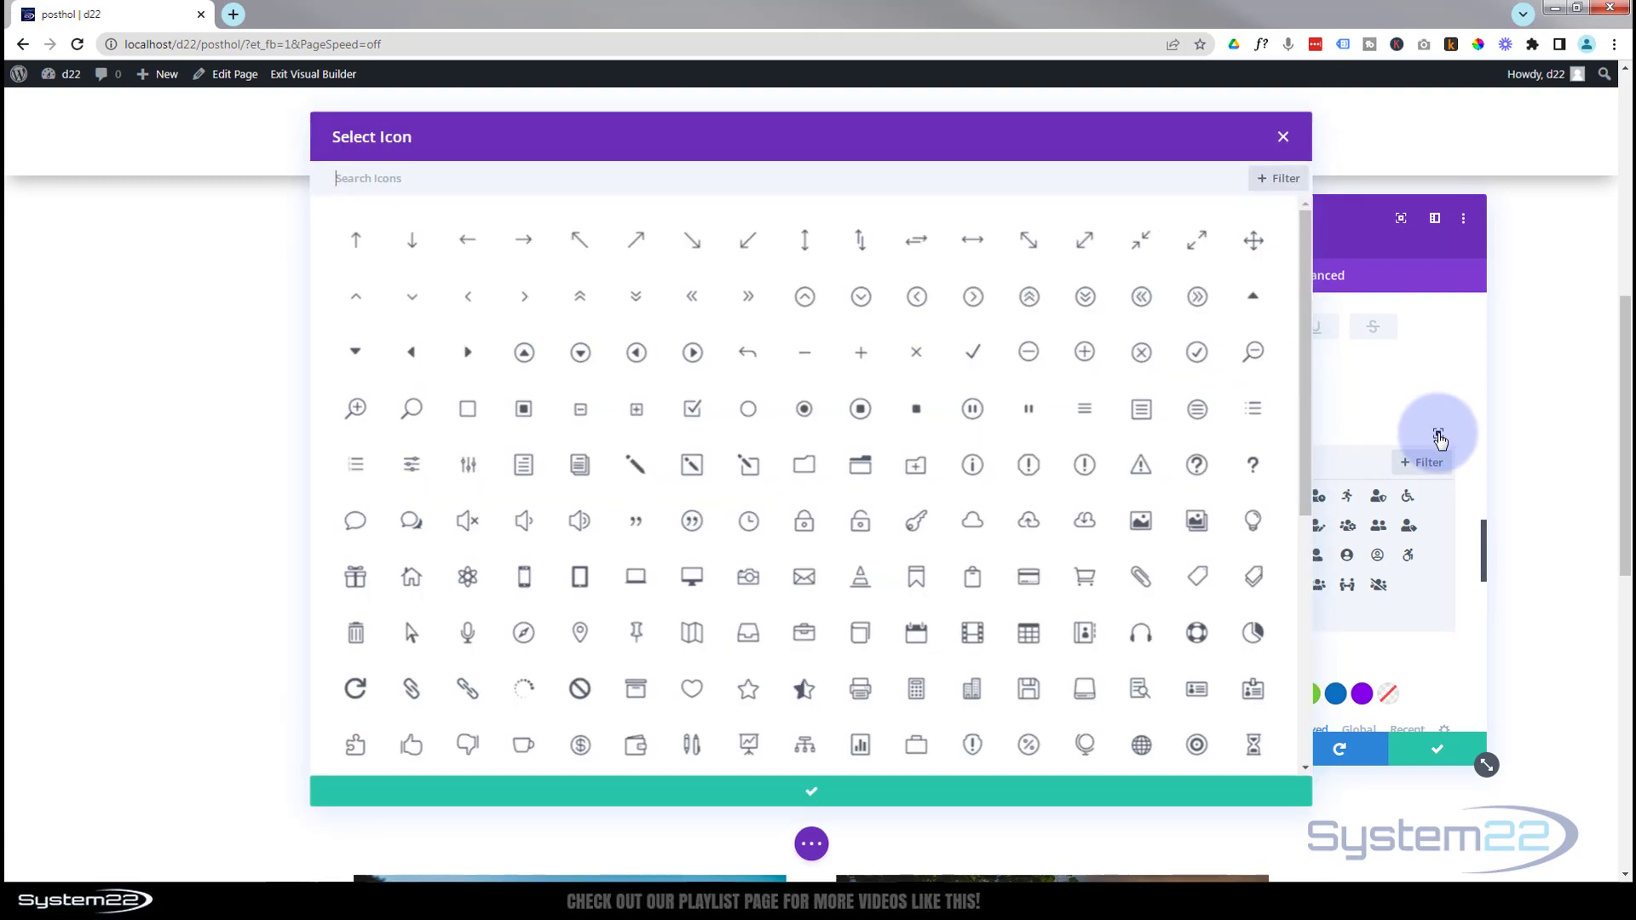
left_click_drag(1303, 423, 1256, 730)
scroll(968, 274, "up", 3)
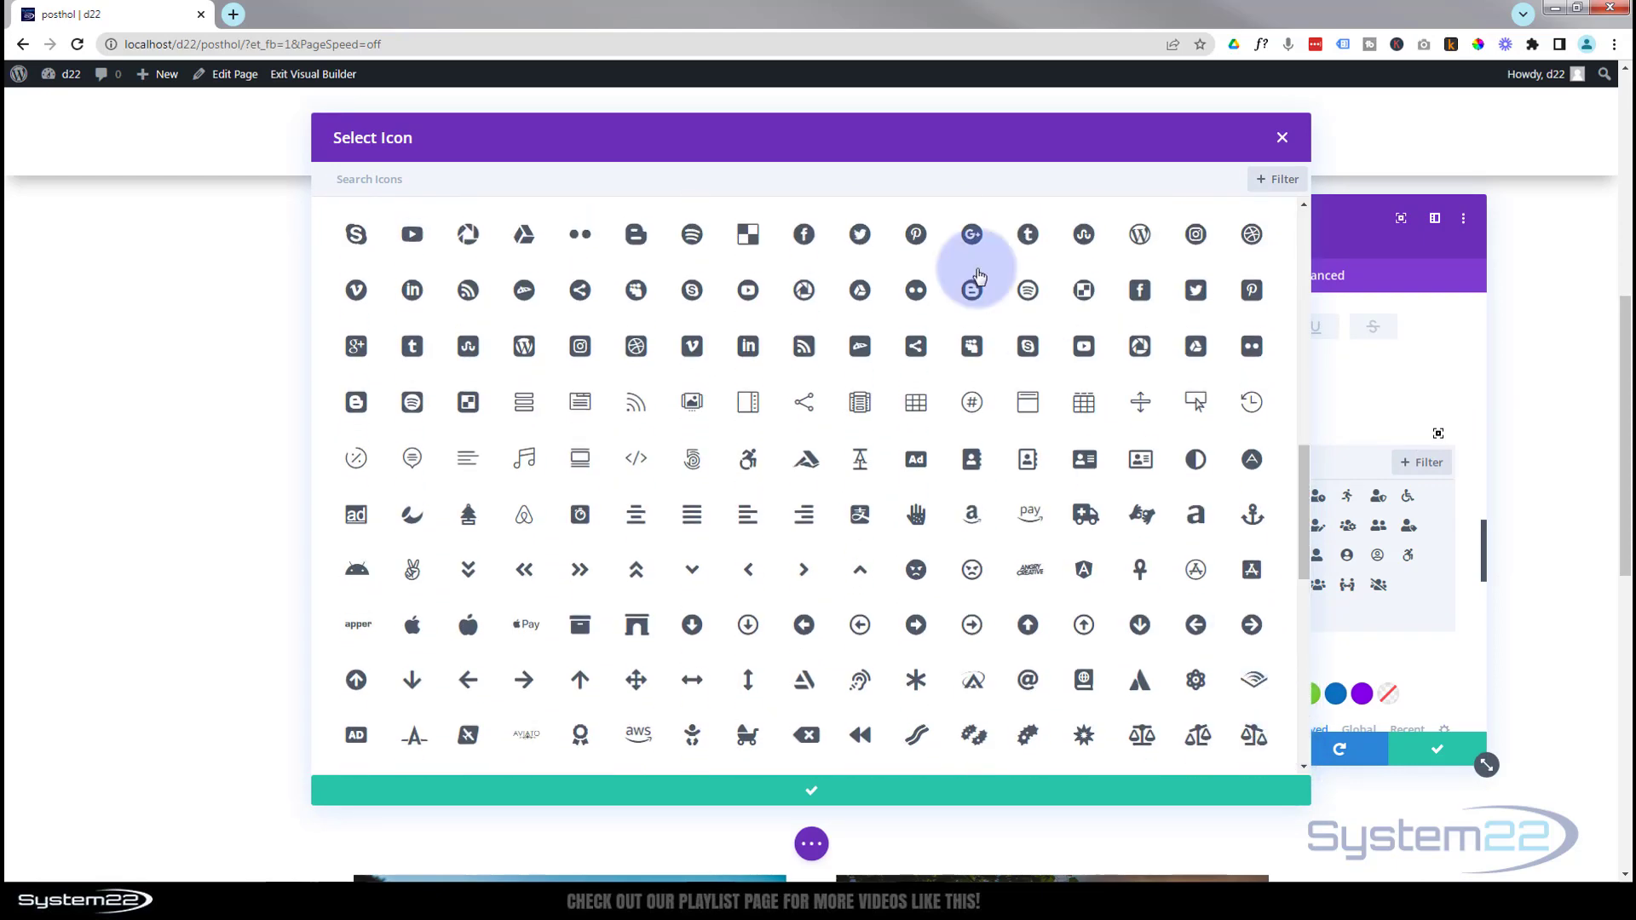
left_click(1282, 138)
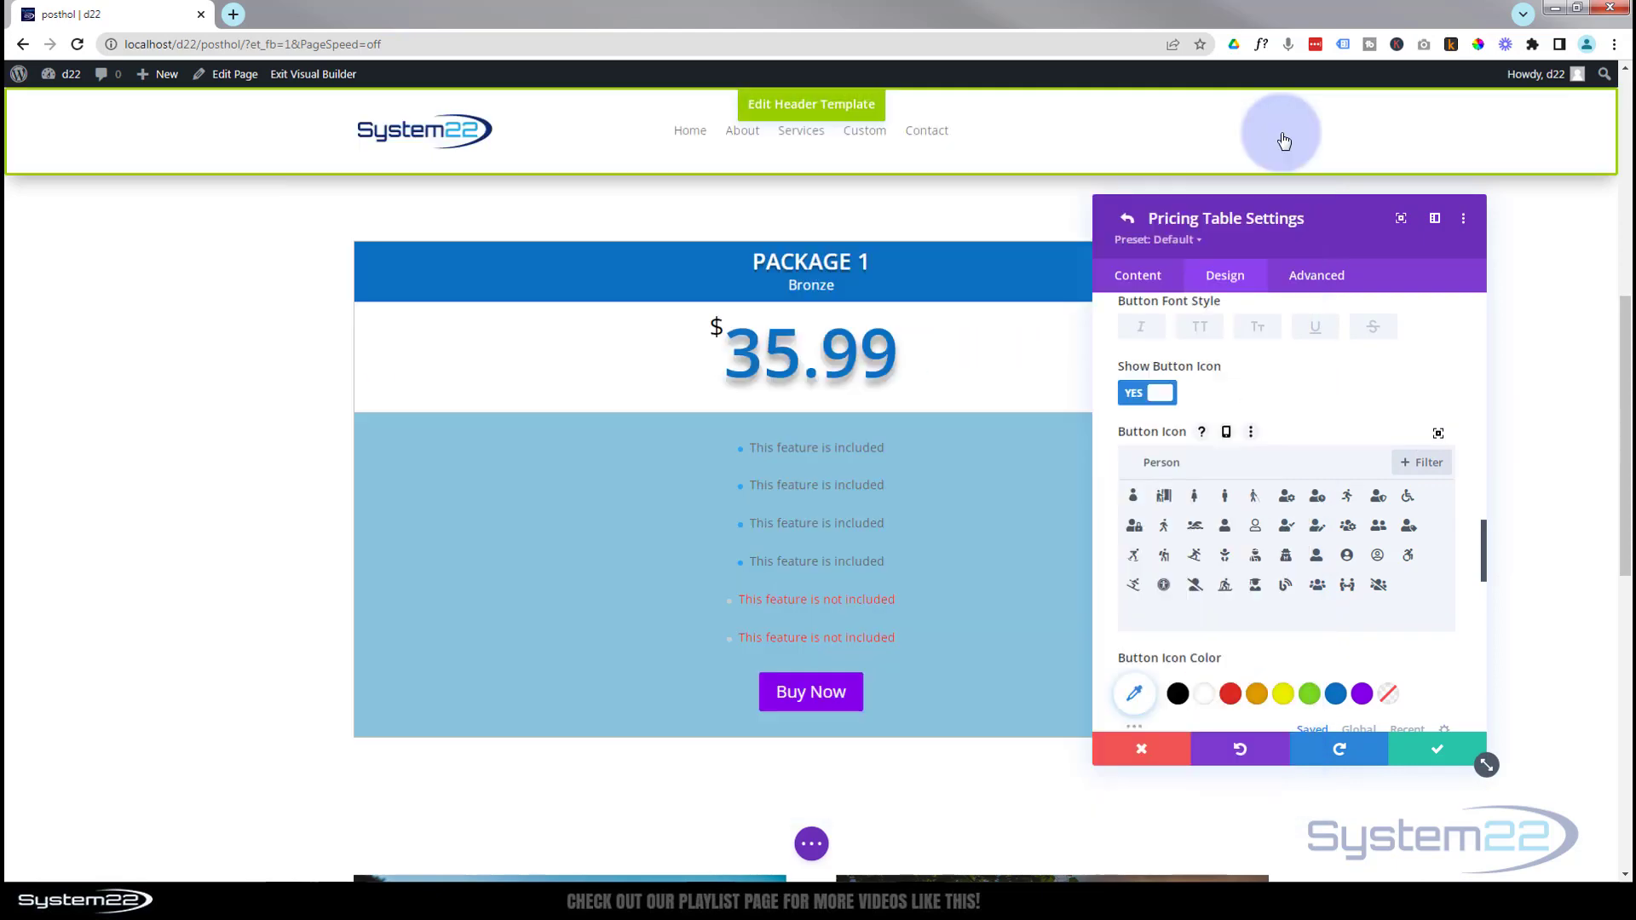
Turn off the button icon and set the Buy Now button's alignment to center
left_click(1150, 395)
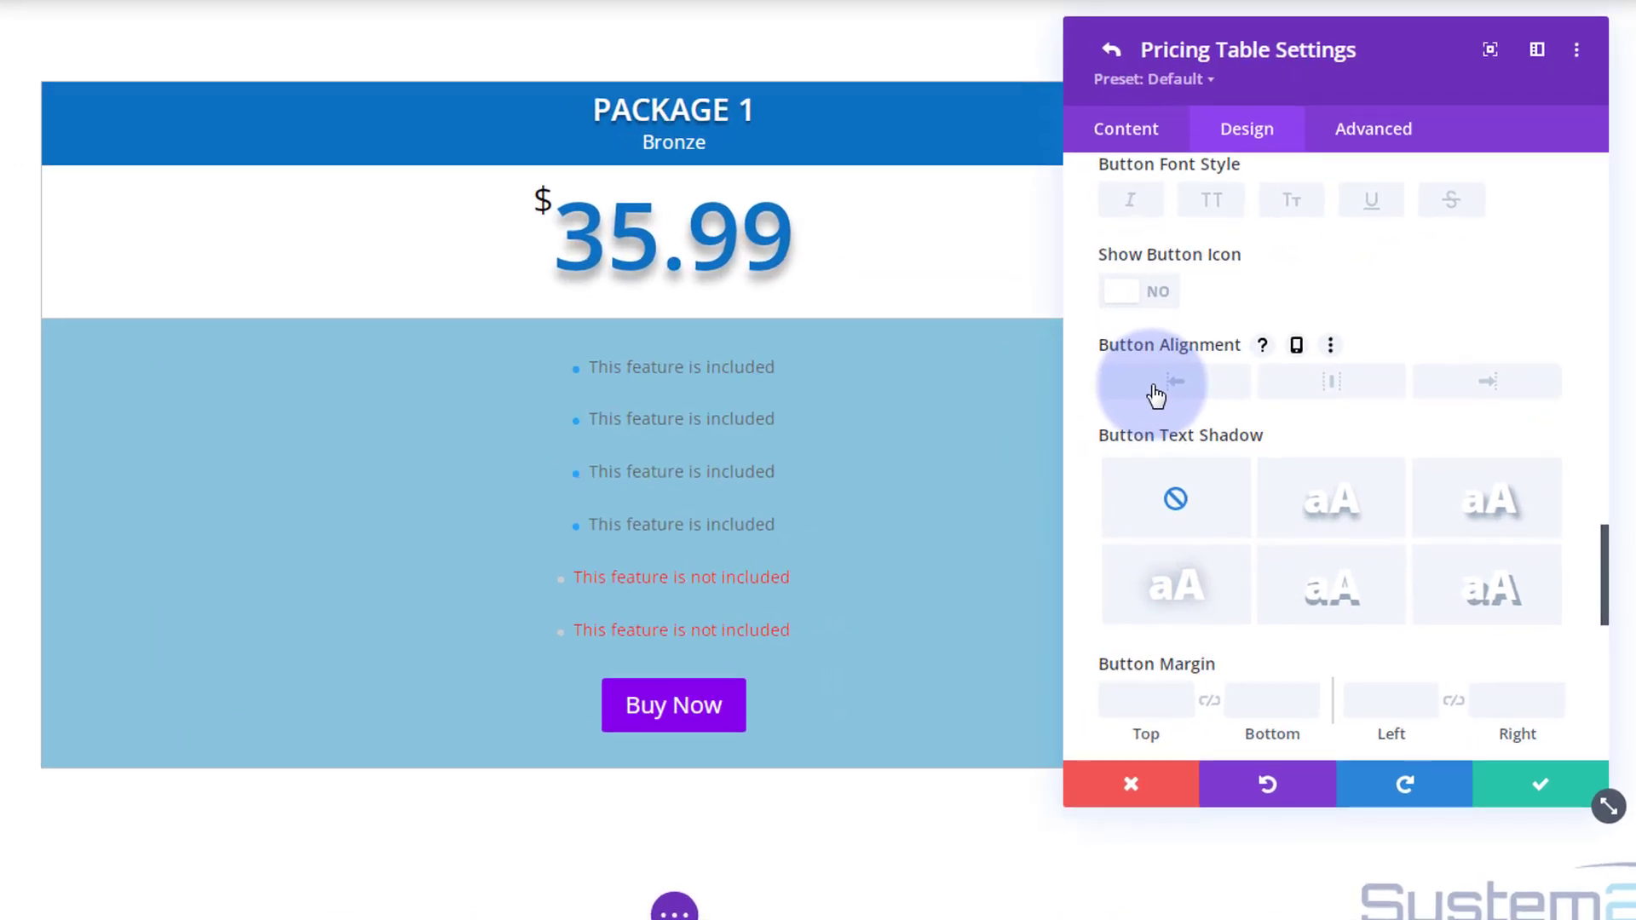
left_click(1158, 465)
left_click(1343, 386)
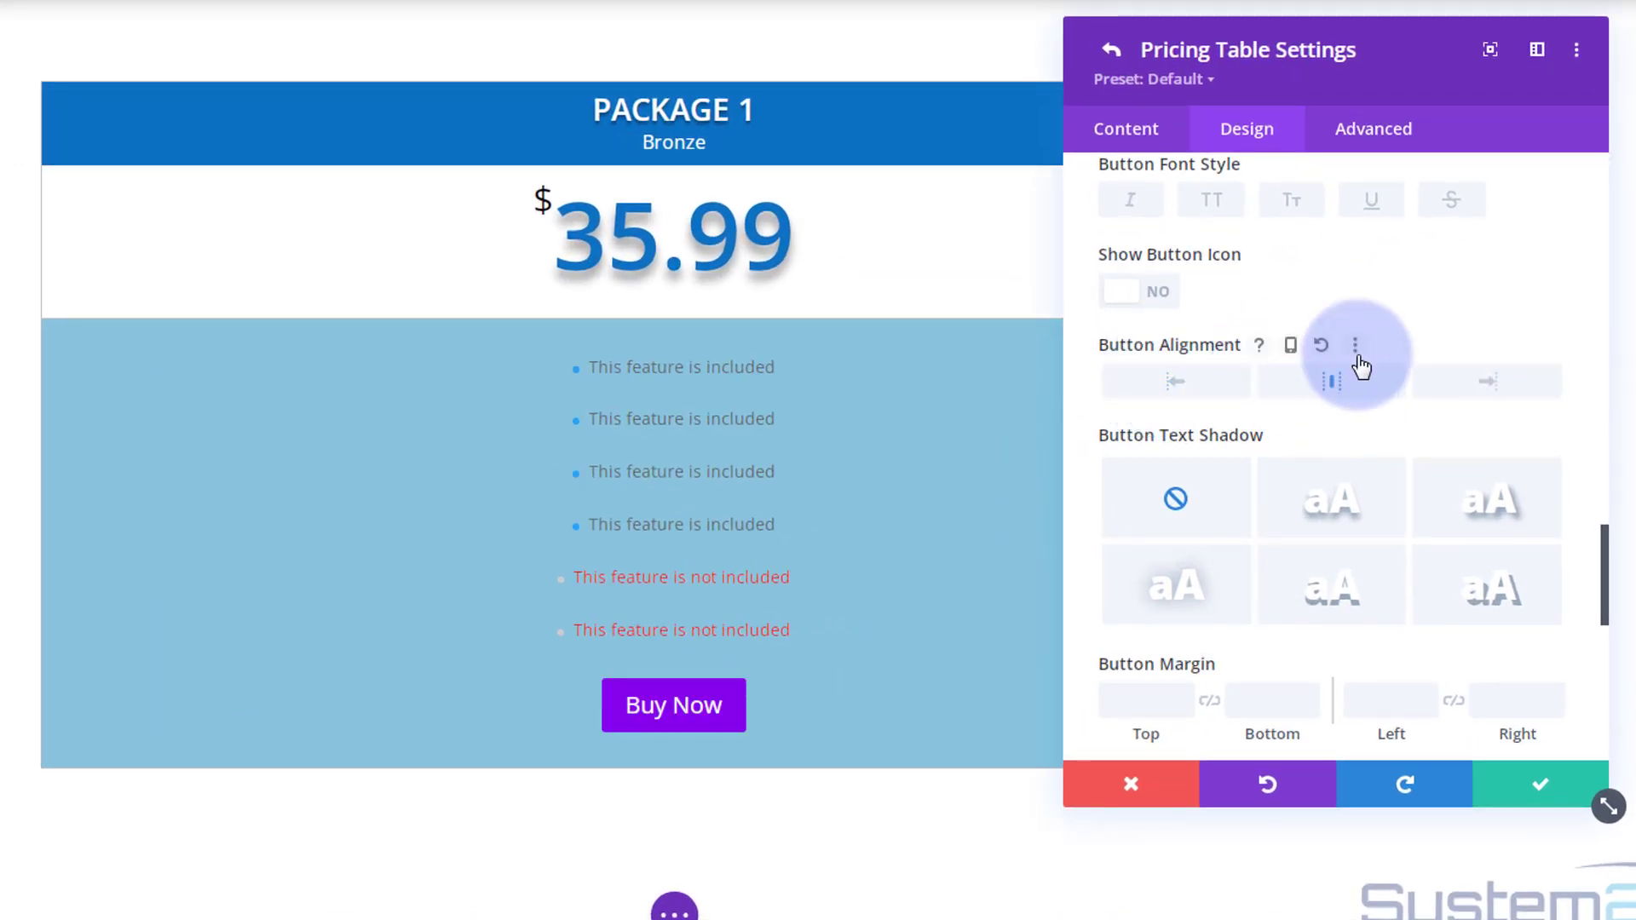
Give the Buy Now button the straight-down text shadow preset (0.1em vertical) and the bottom-only box shadow preset
scroll(1360, 366, "down", 1)
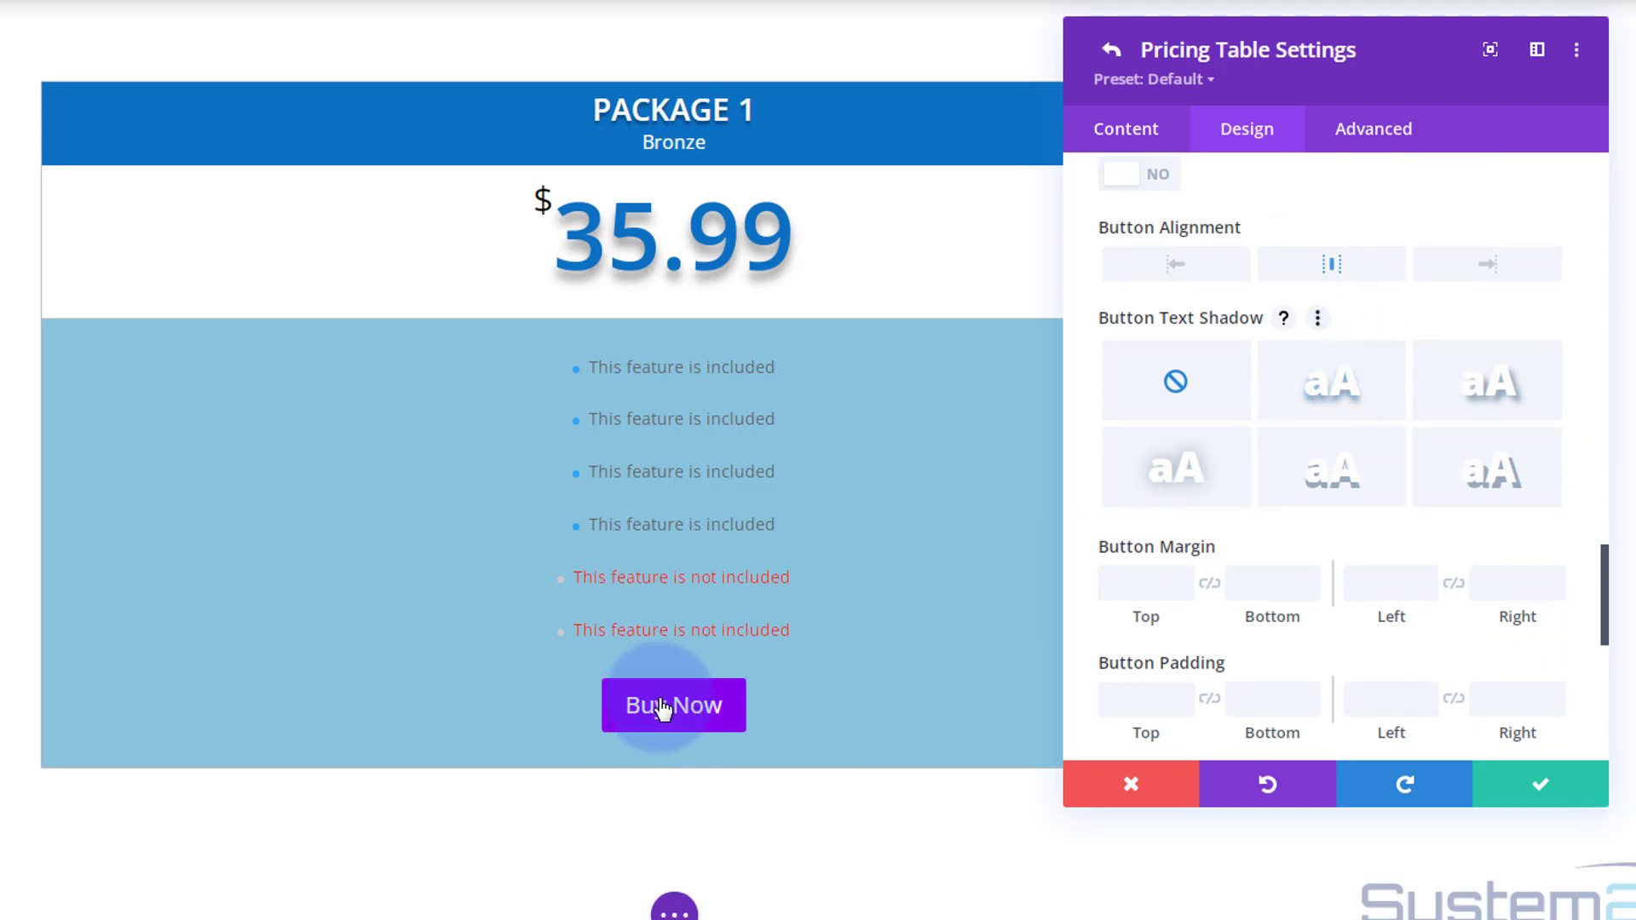
left_click(1339, 391)
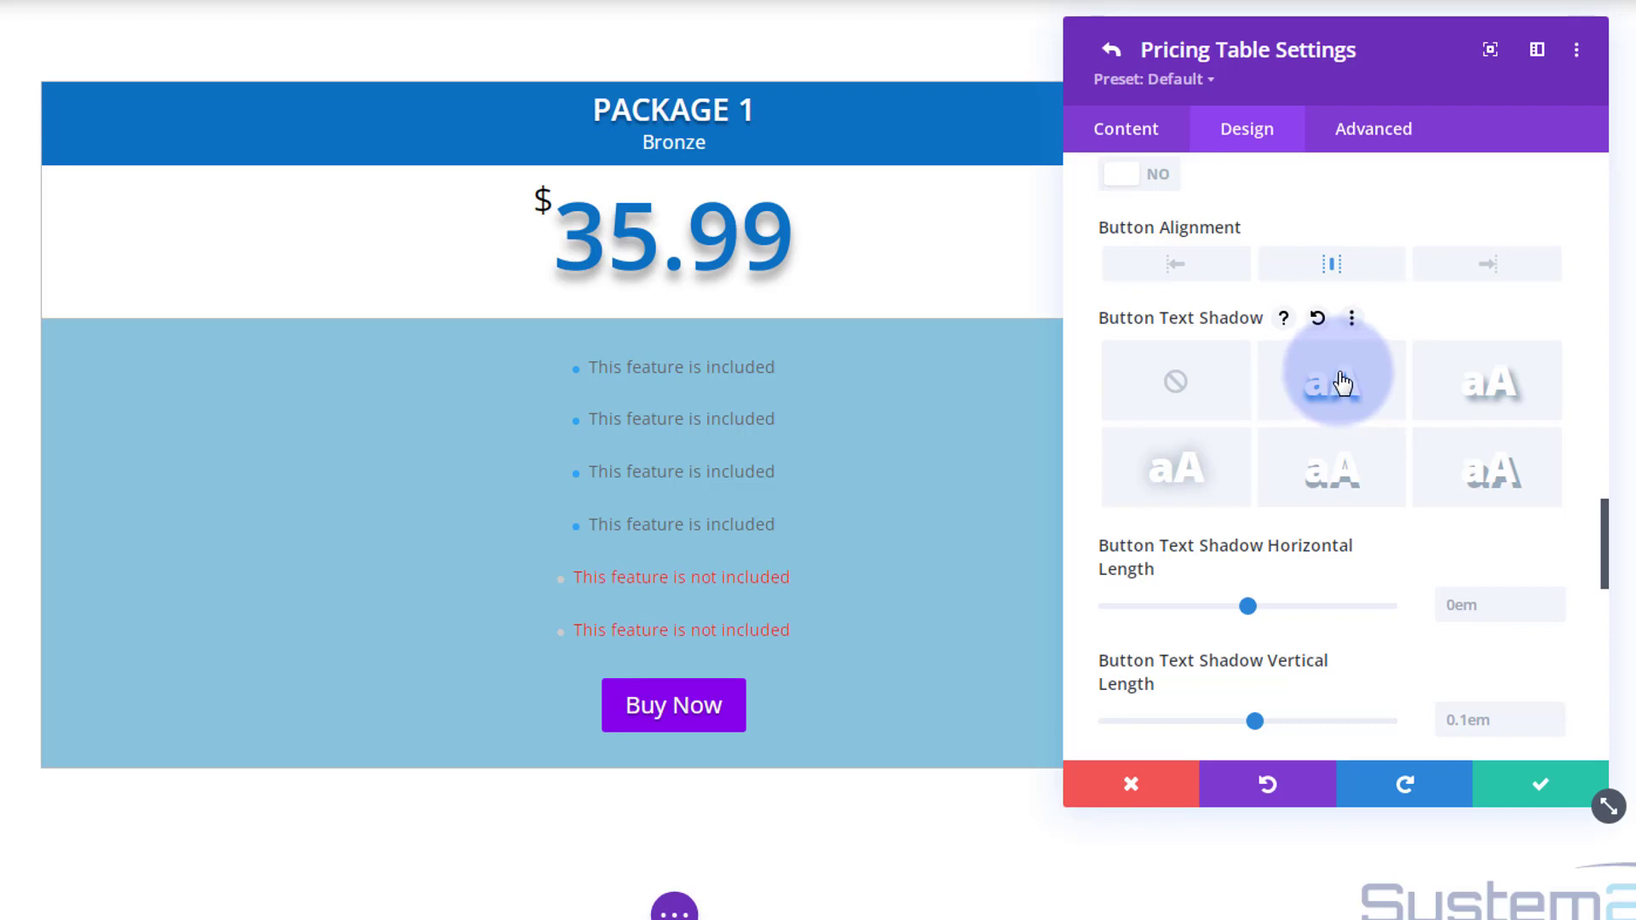
scroll(1342, 383, "down", 6)
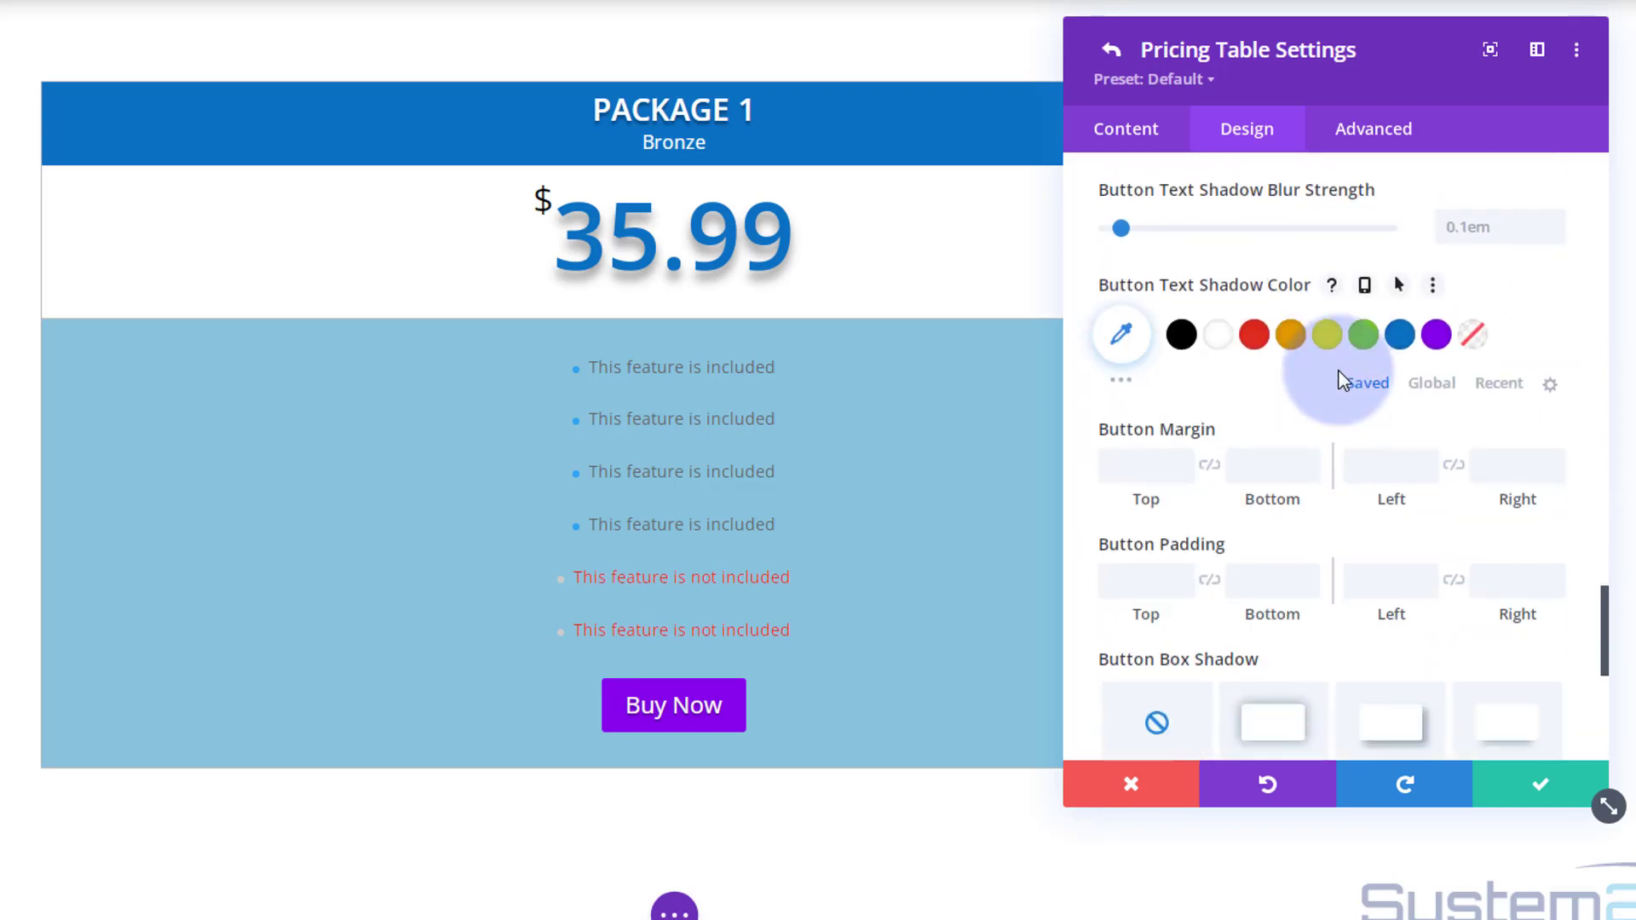
scroll(1342, 381, "down", 1)
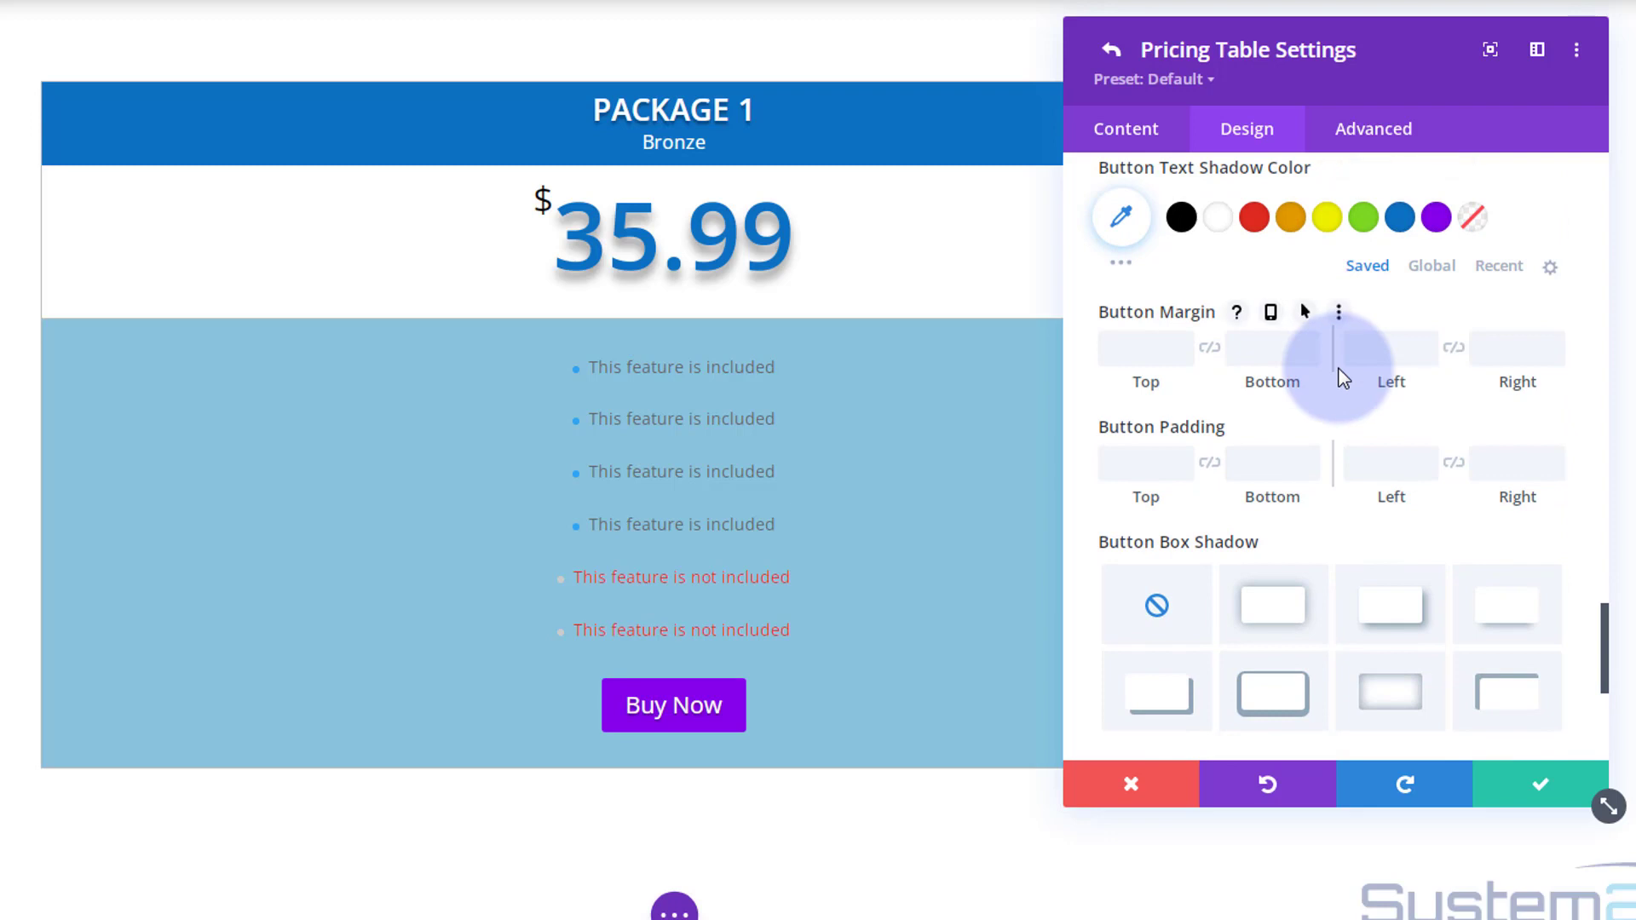
scroll(1340, 377, "down", 1)
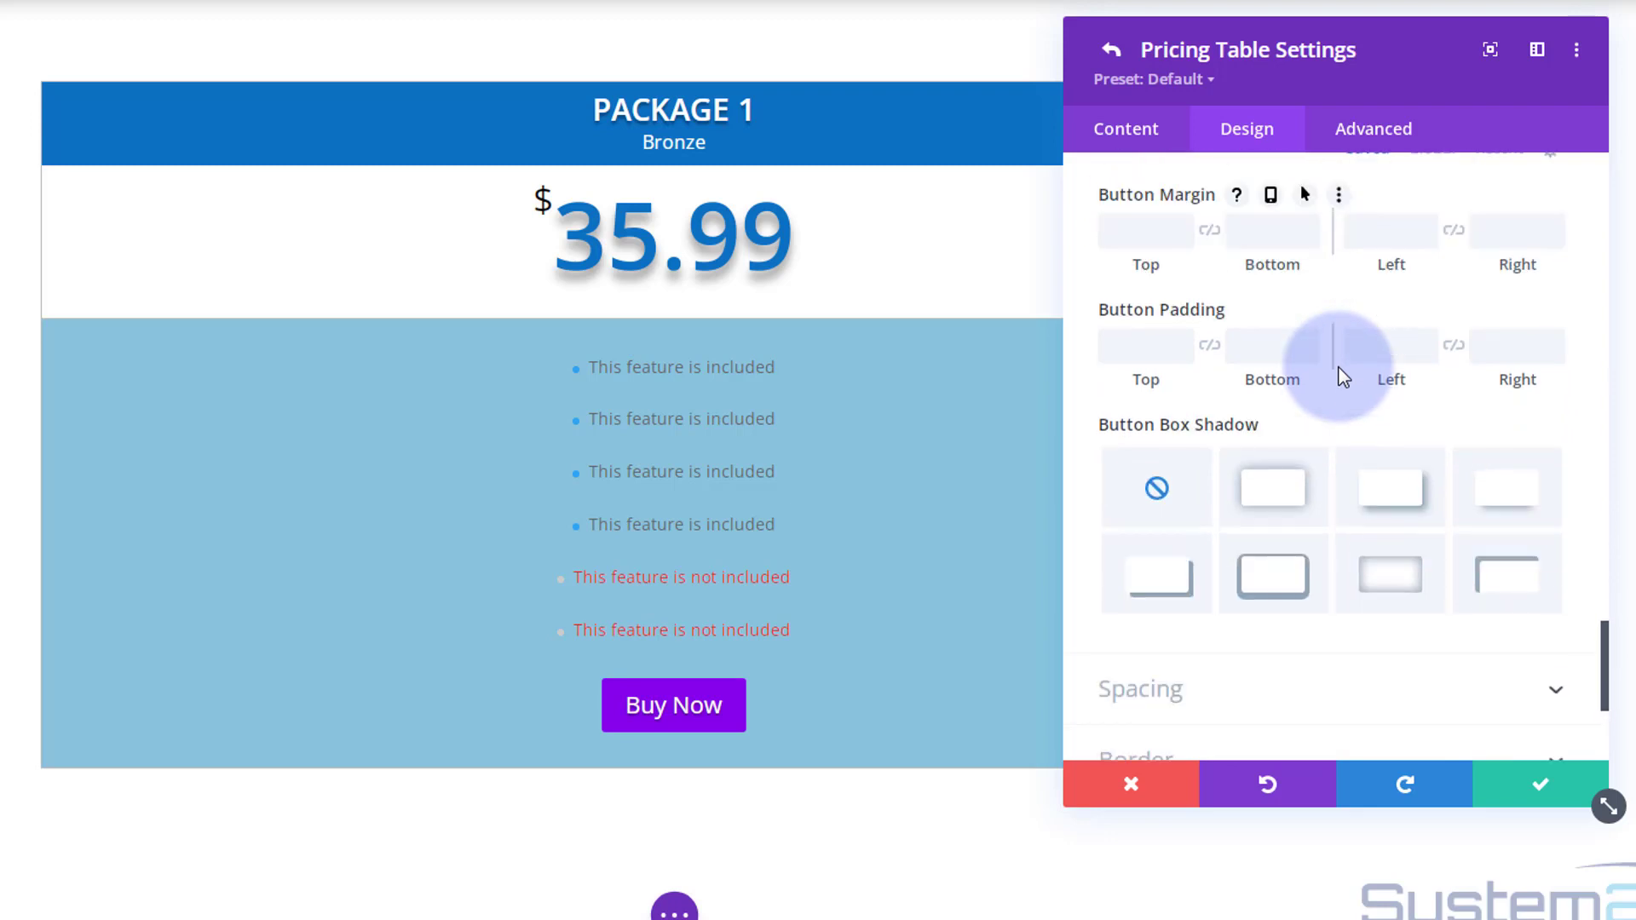
left_click(1491, 506)
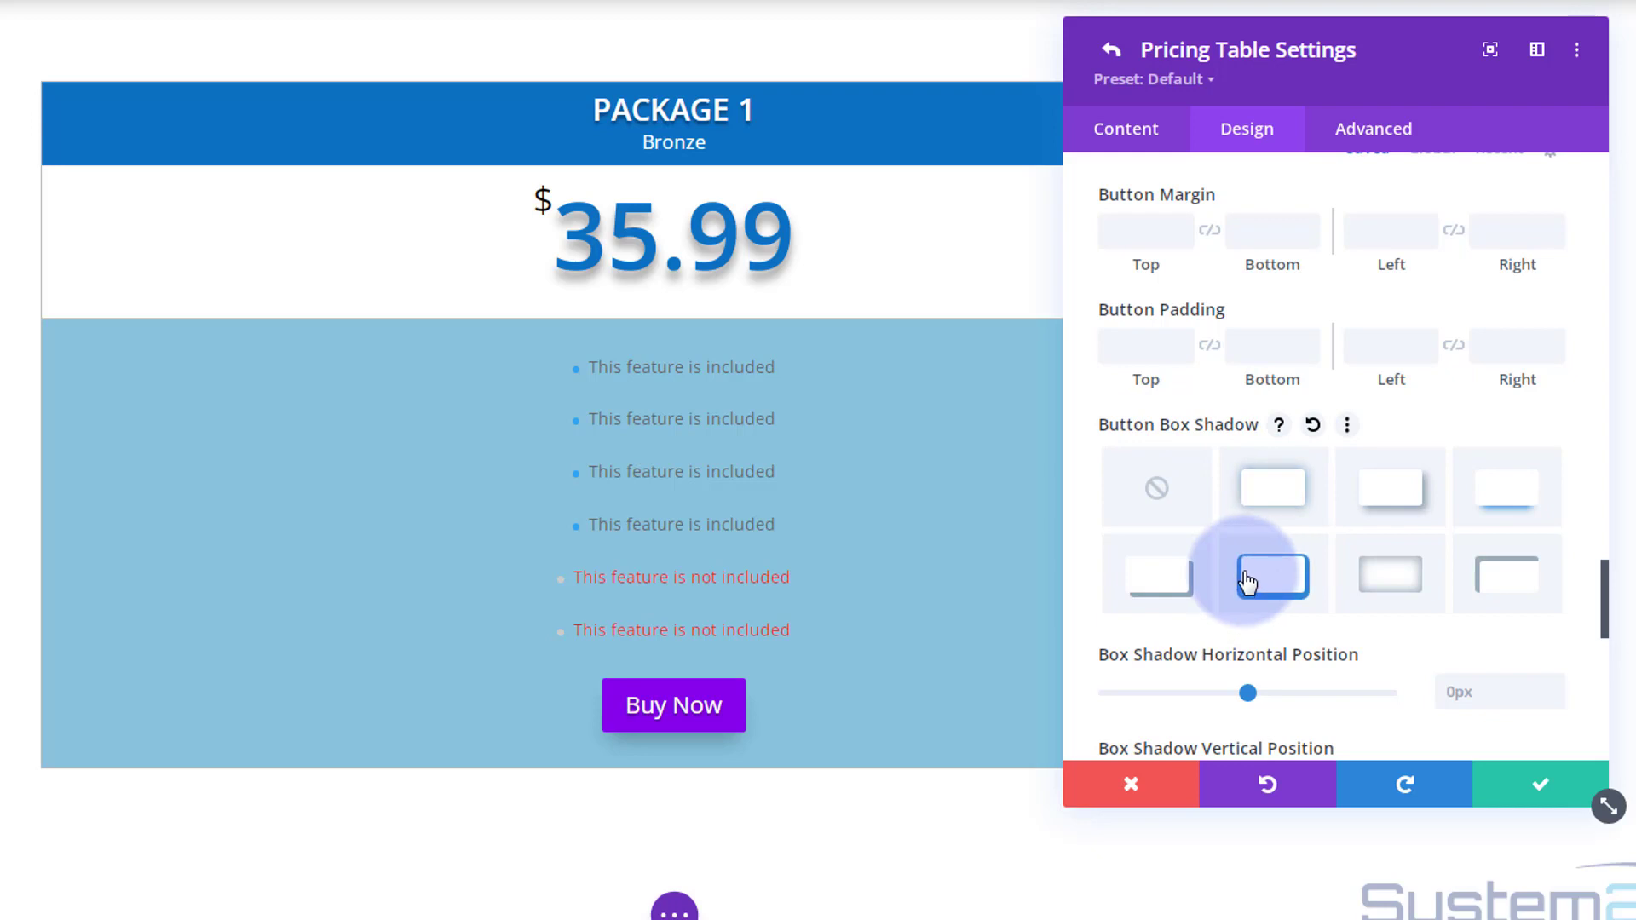
Set the Package 1 table's border width to 1px on all sides
scroll(1248, 567, "down", 3)
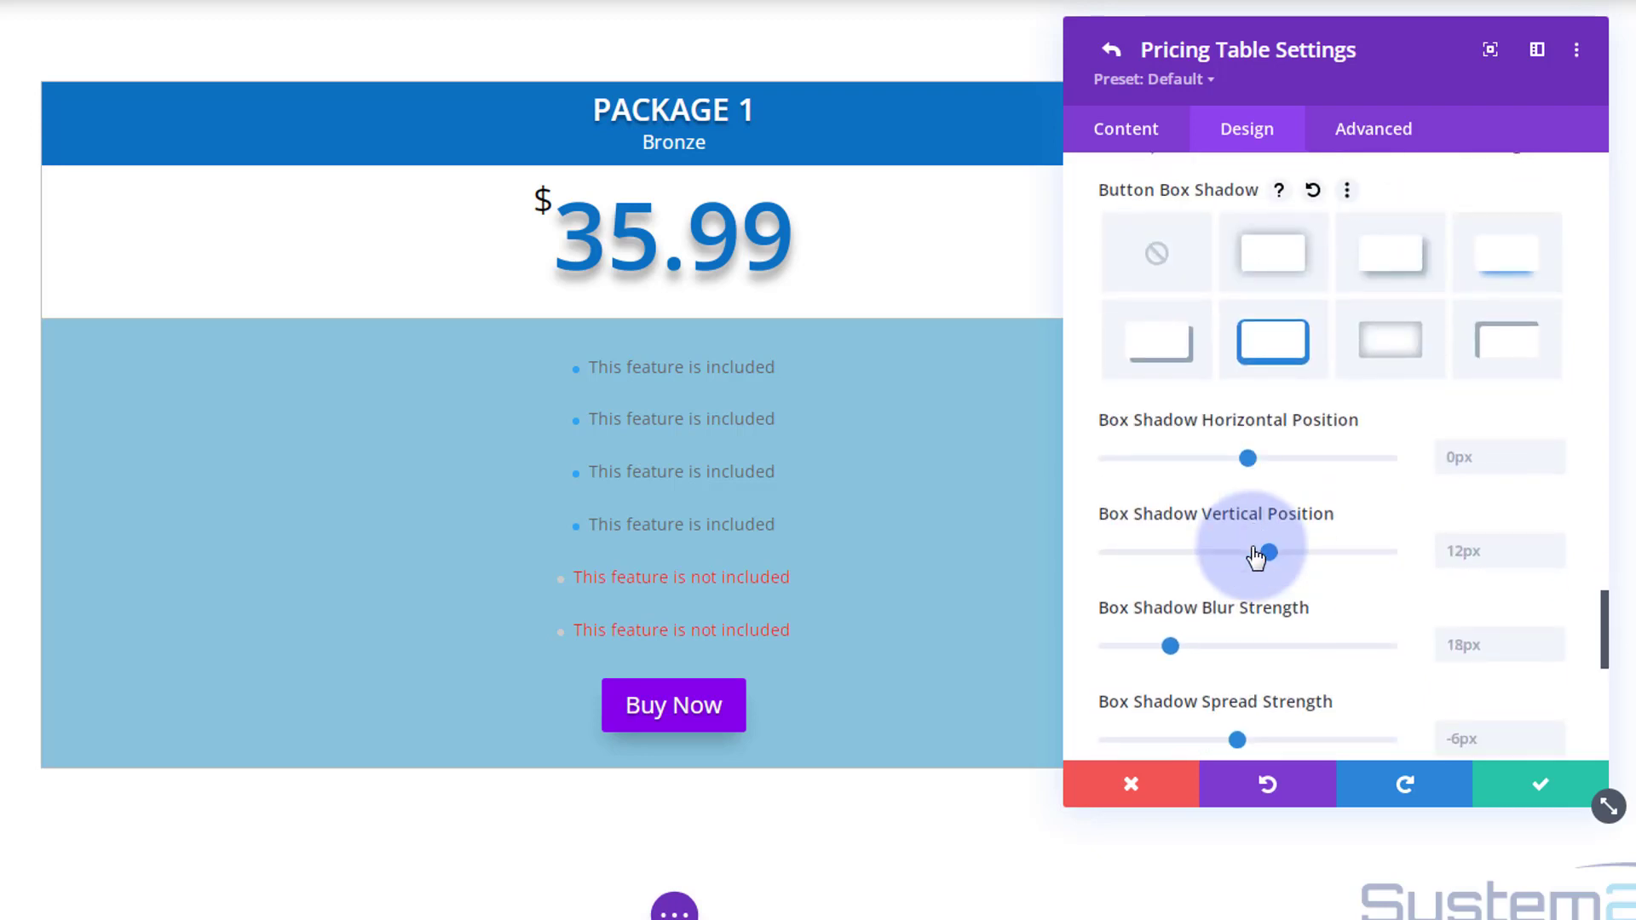
scroll(1255, 556, "down", 8)
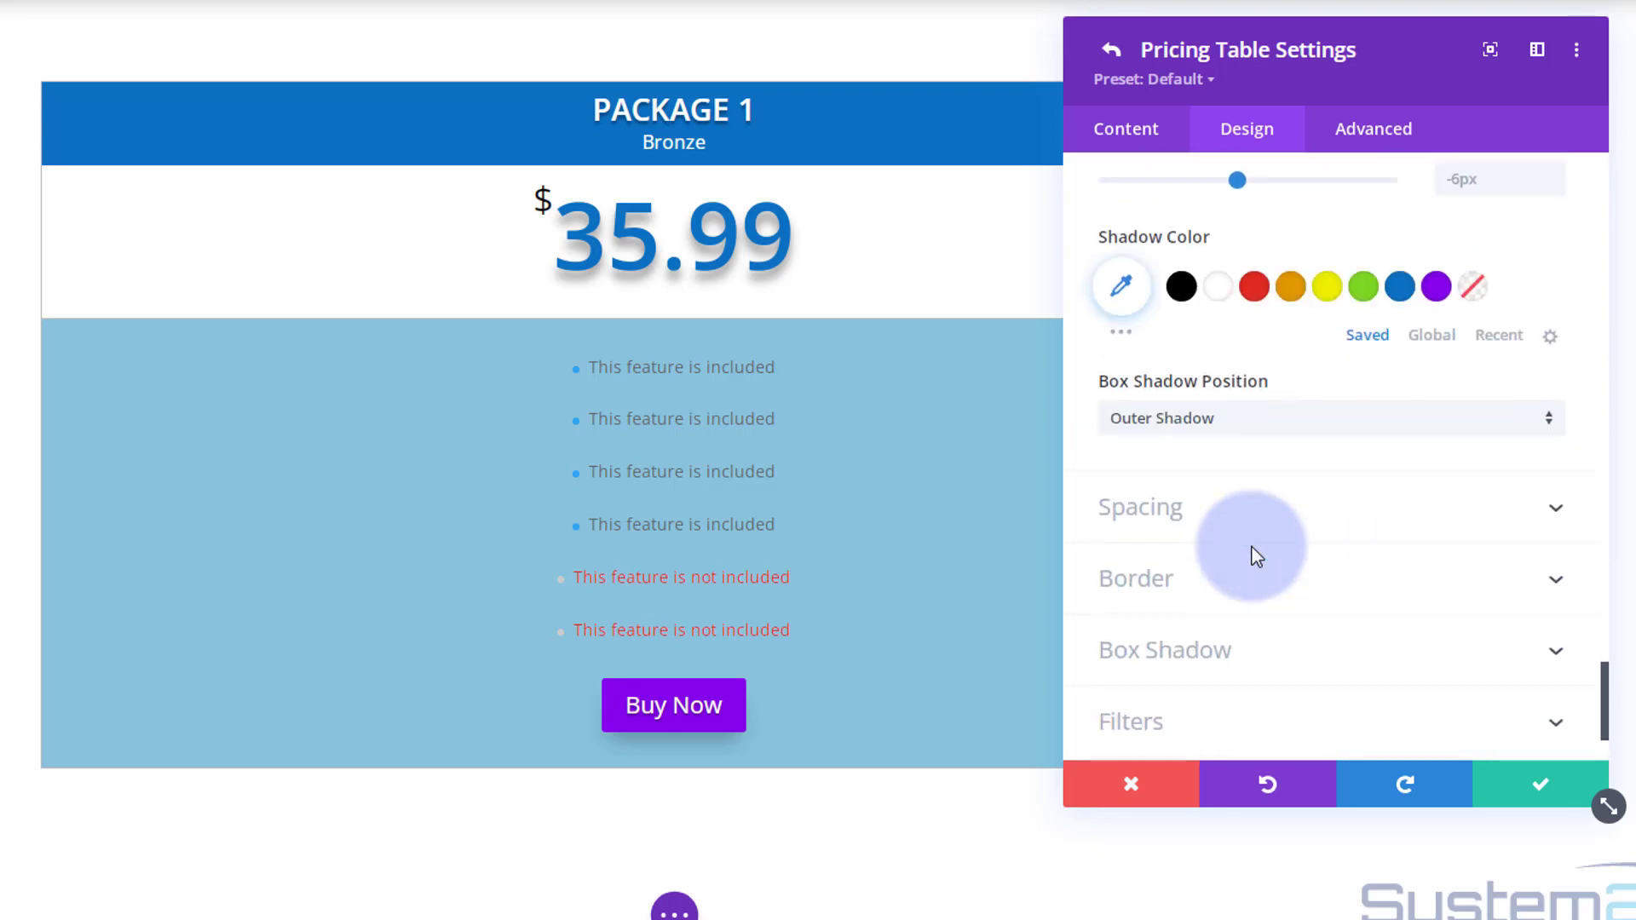
scroll(1255, 557, "down", 1)
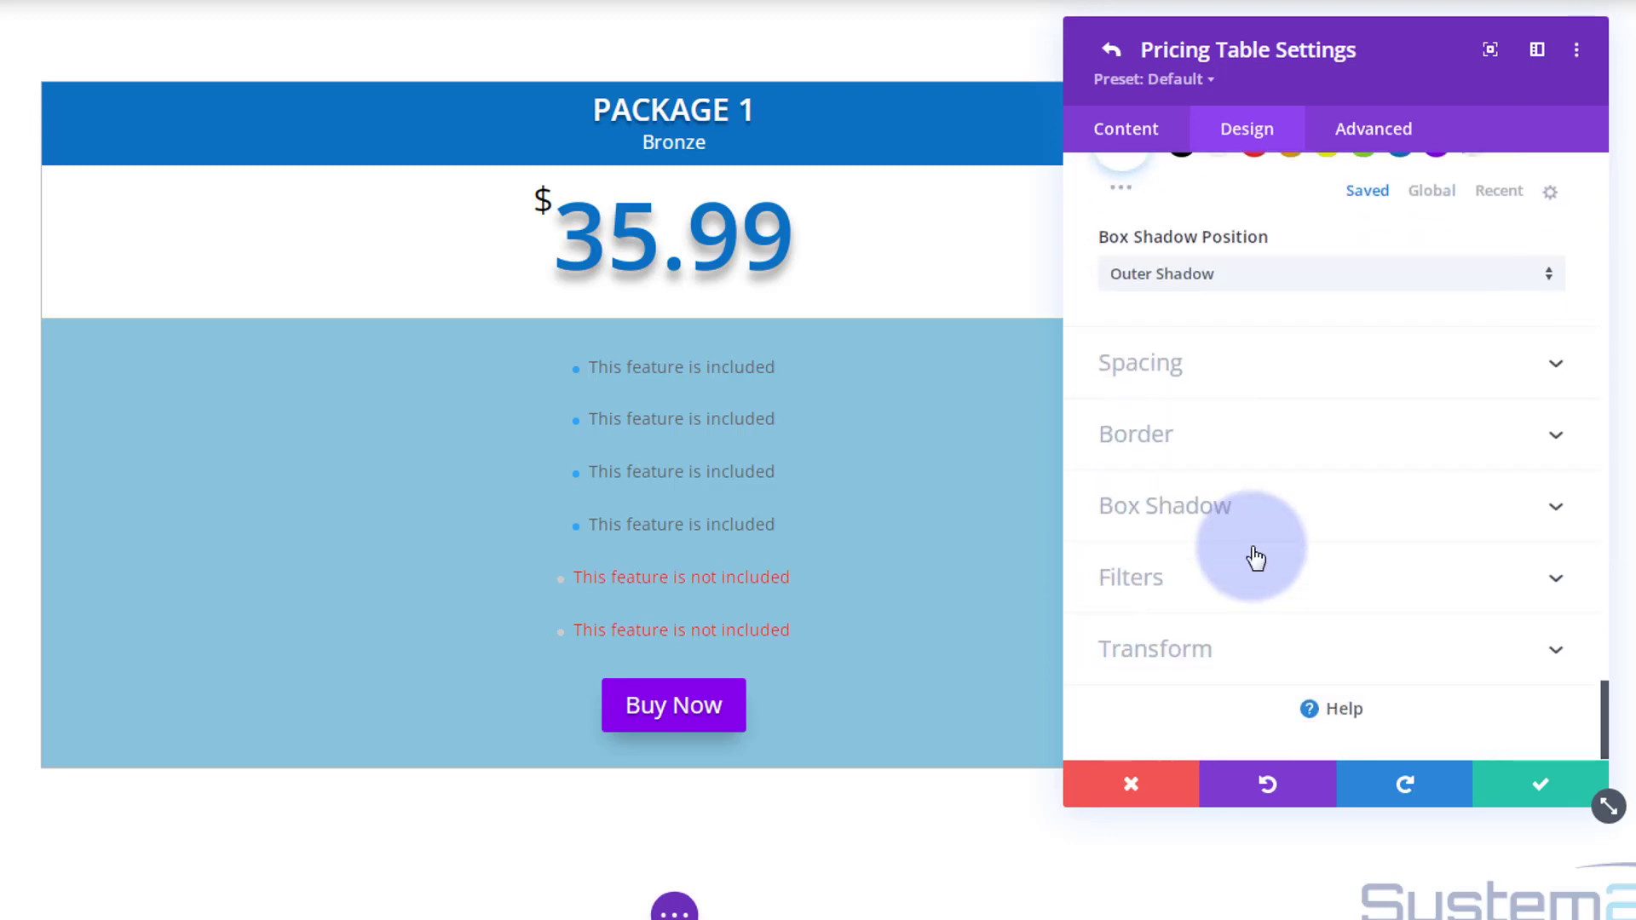
left_click(1276, 365)
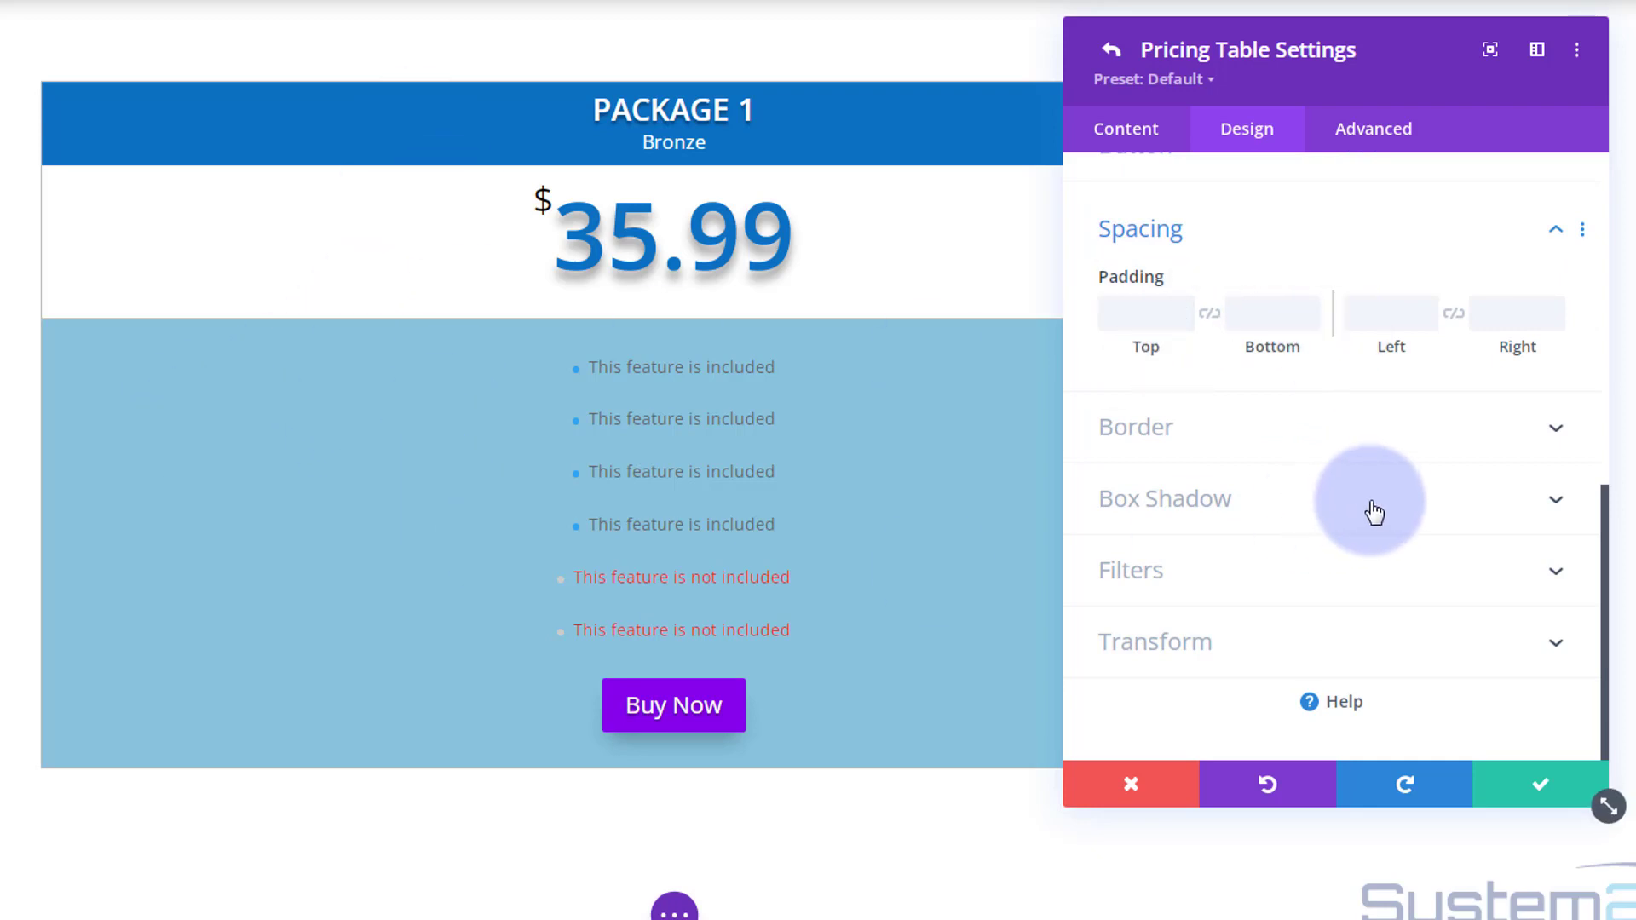
left_click(1239, 429)
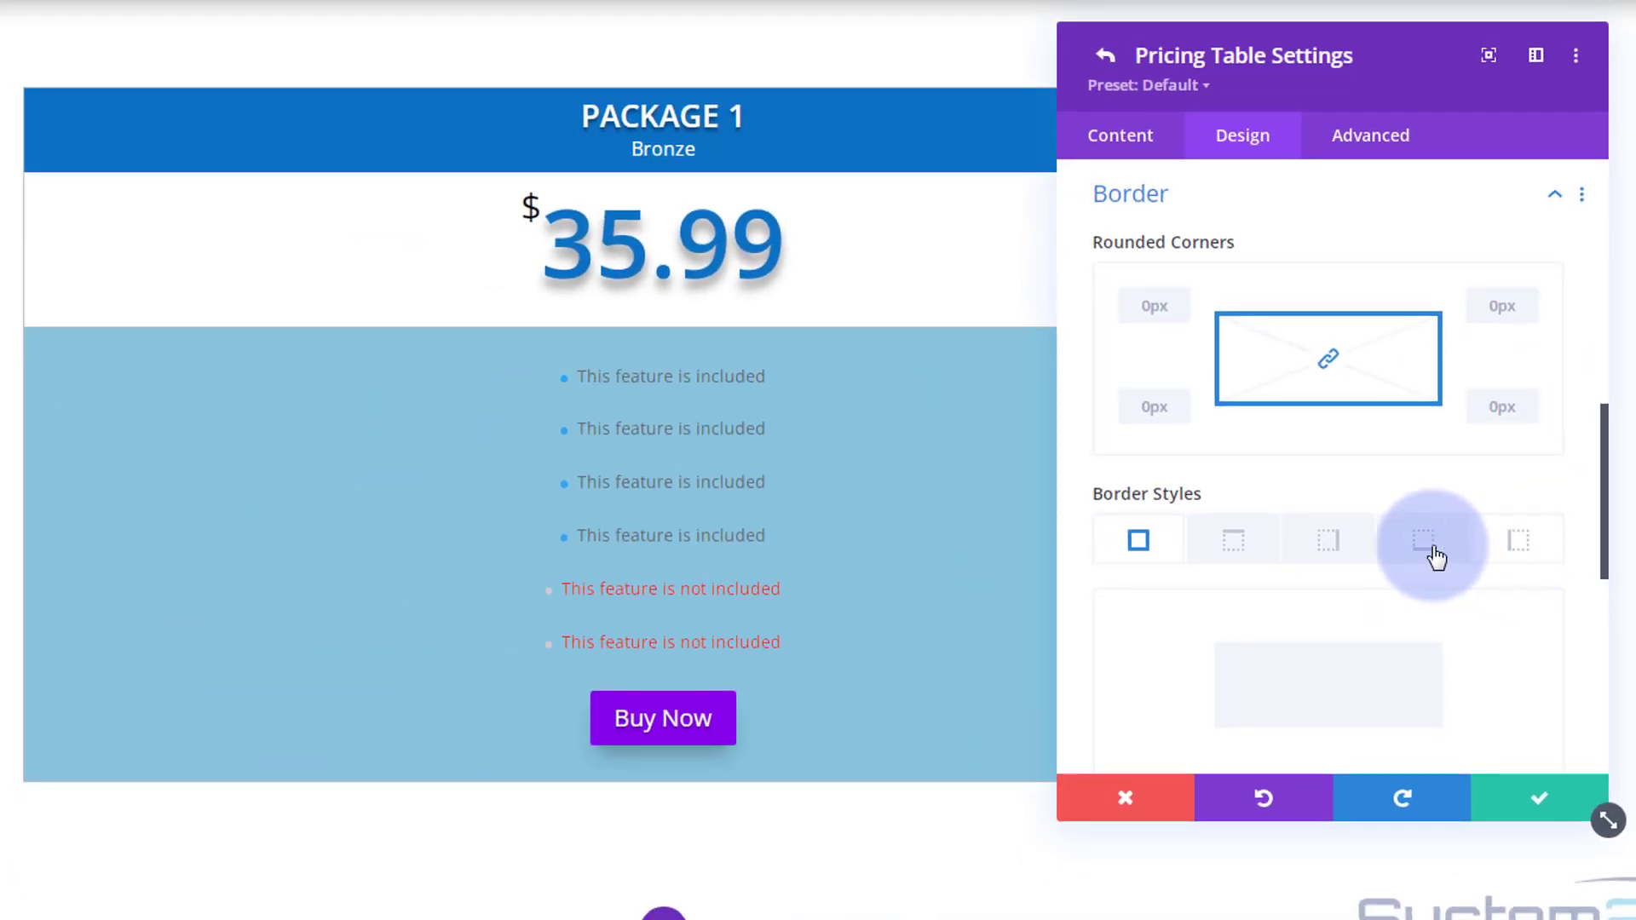
scroll(1365, 537, "down", 5)
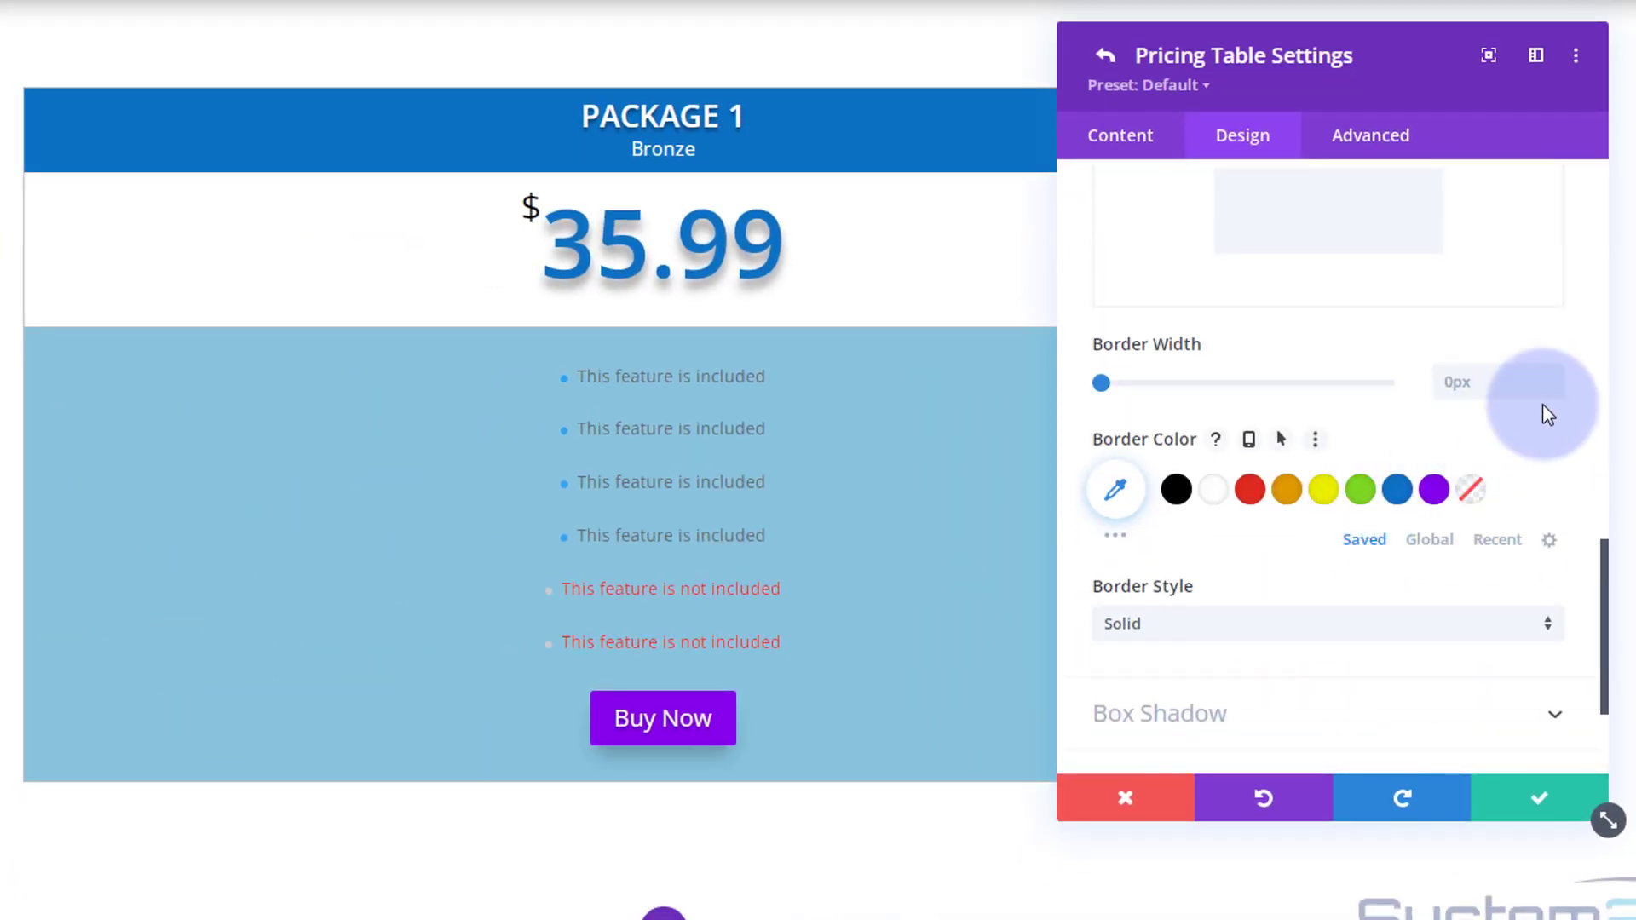
left_click(1554, 376)
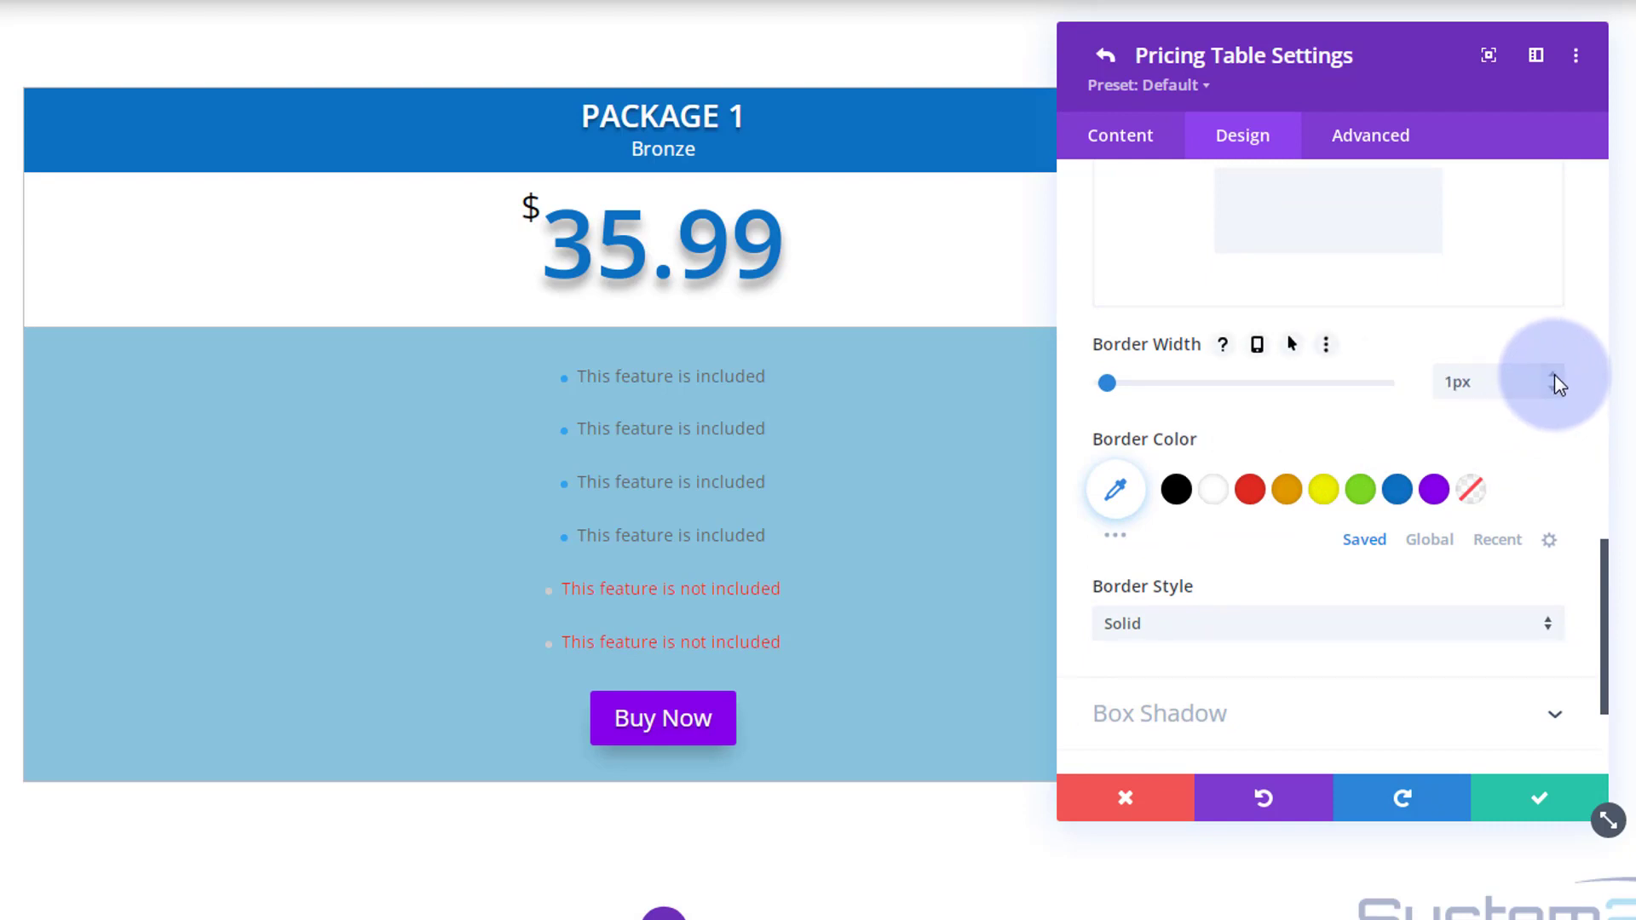
Color the Package 1 table's border grey #878787, starting from the black swatch
left_click(1177, 492)
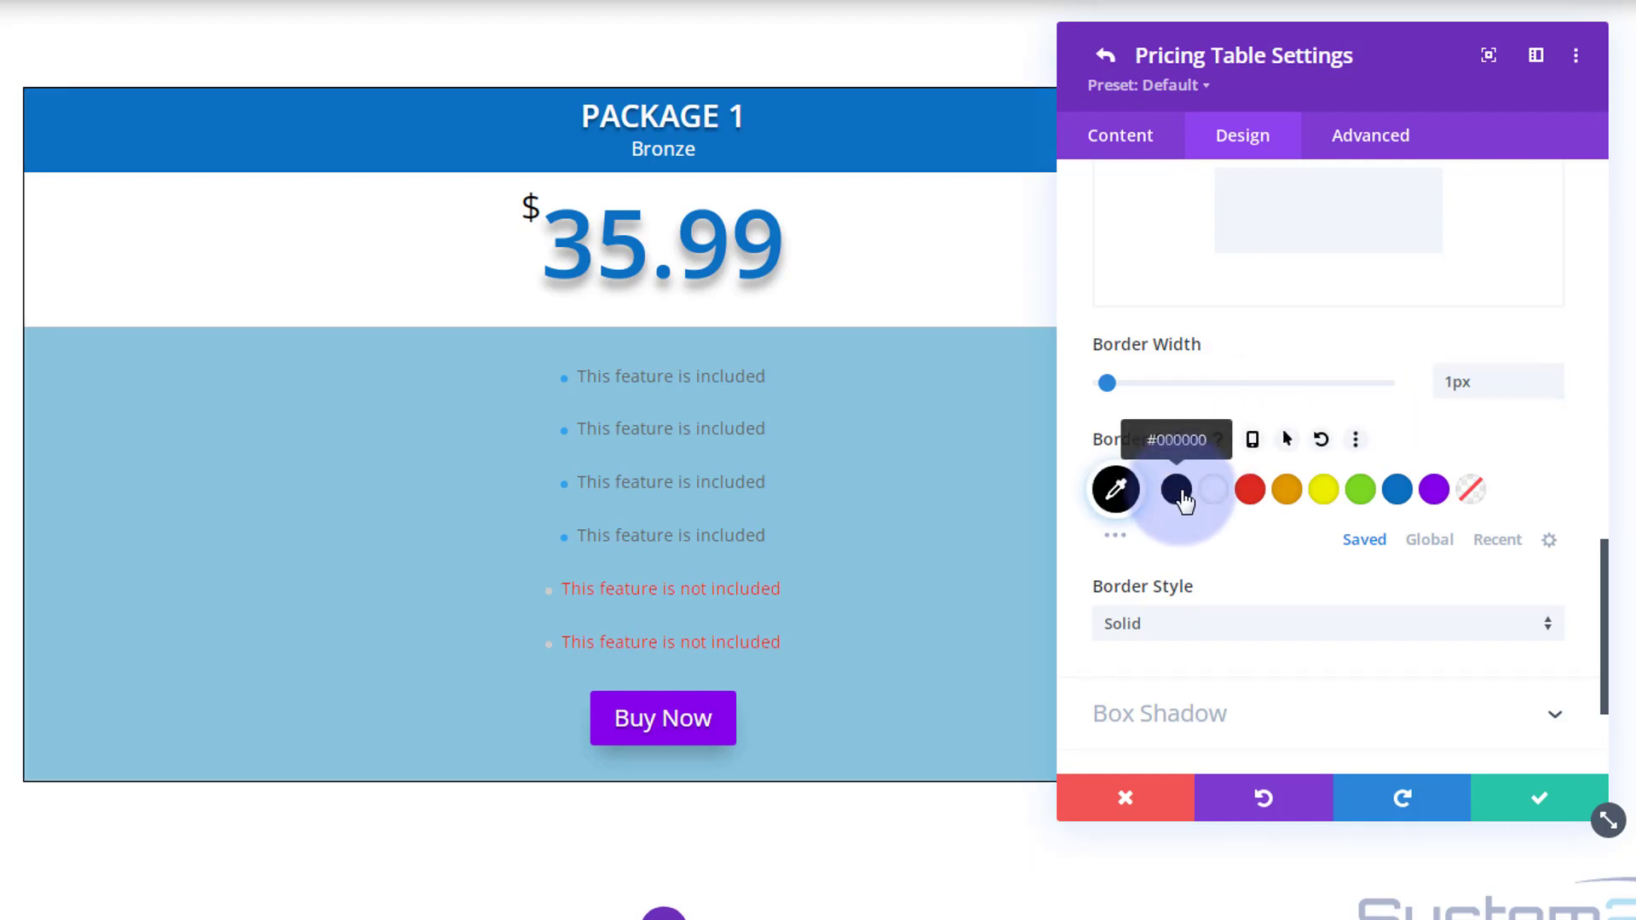
left_click(1117, 490)
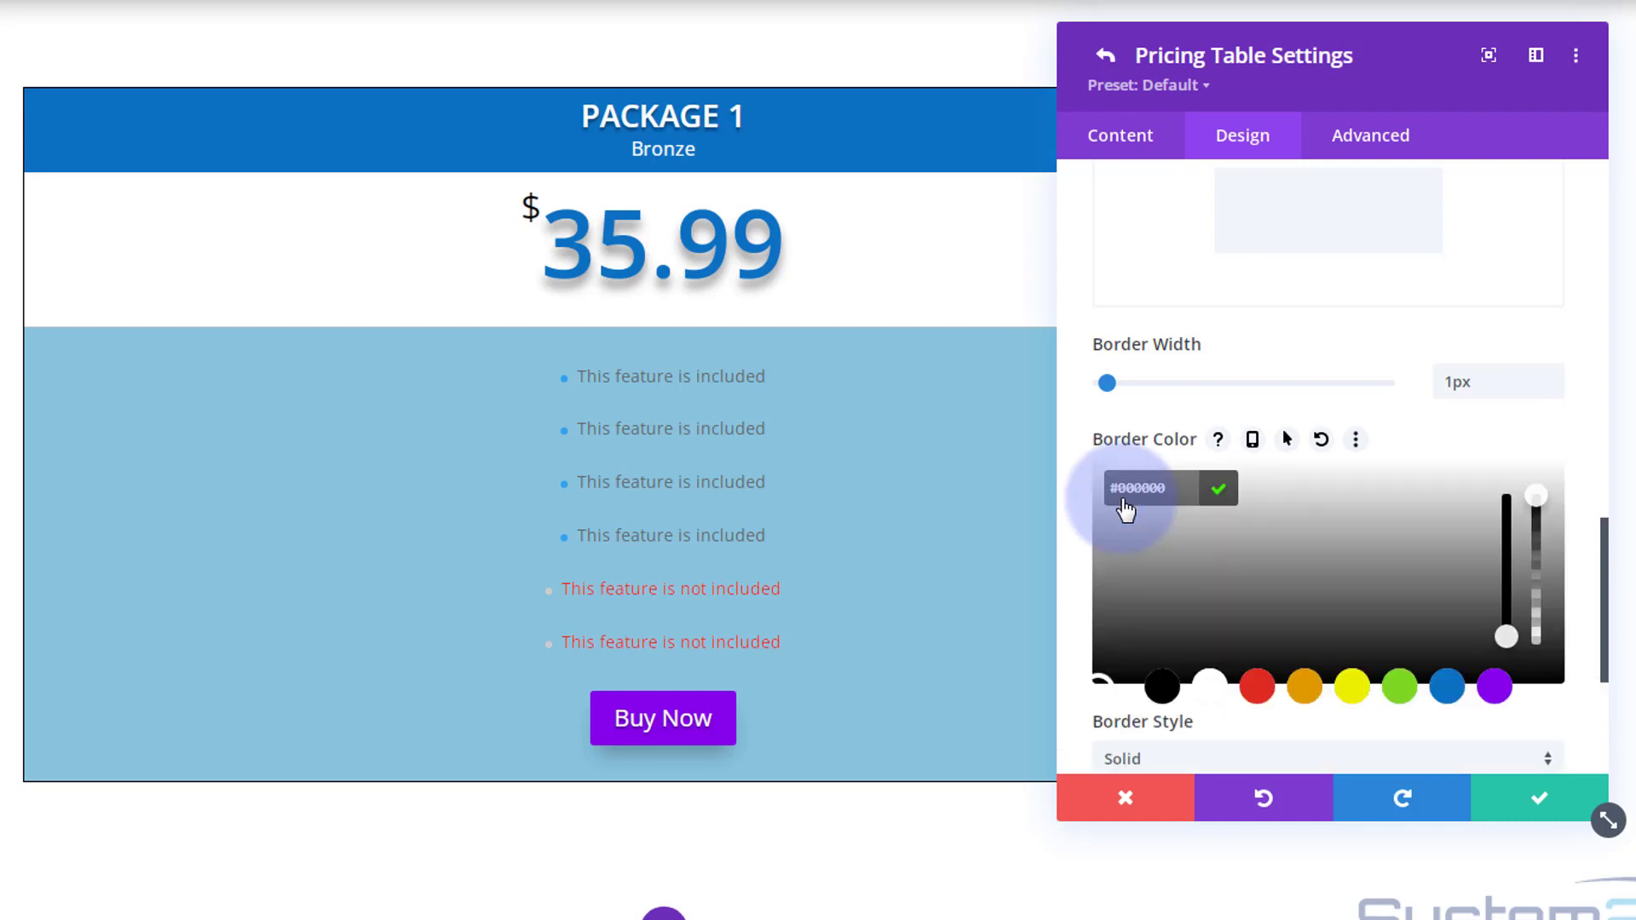
left_click(1098, 675)
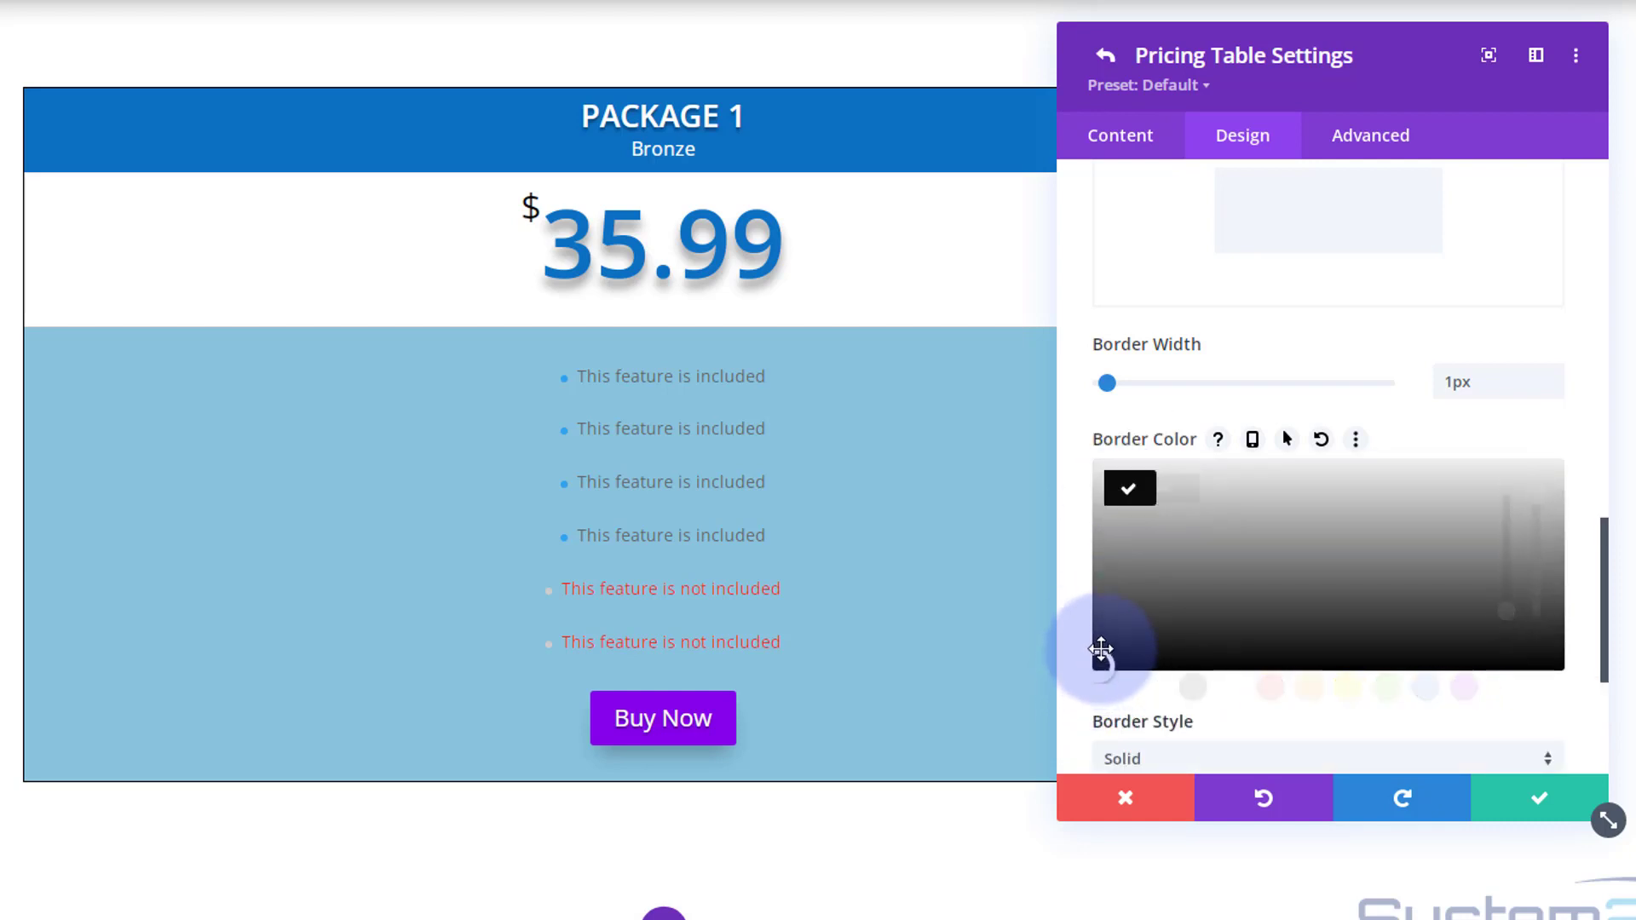
left_click_drag(1106, 607, 1102, 592)
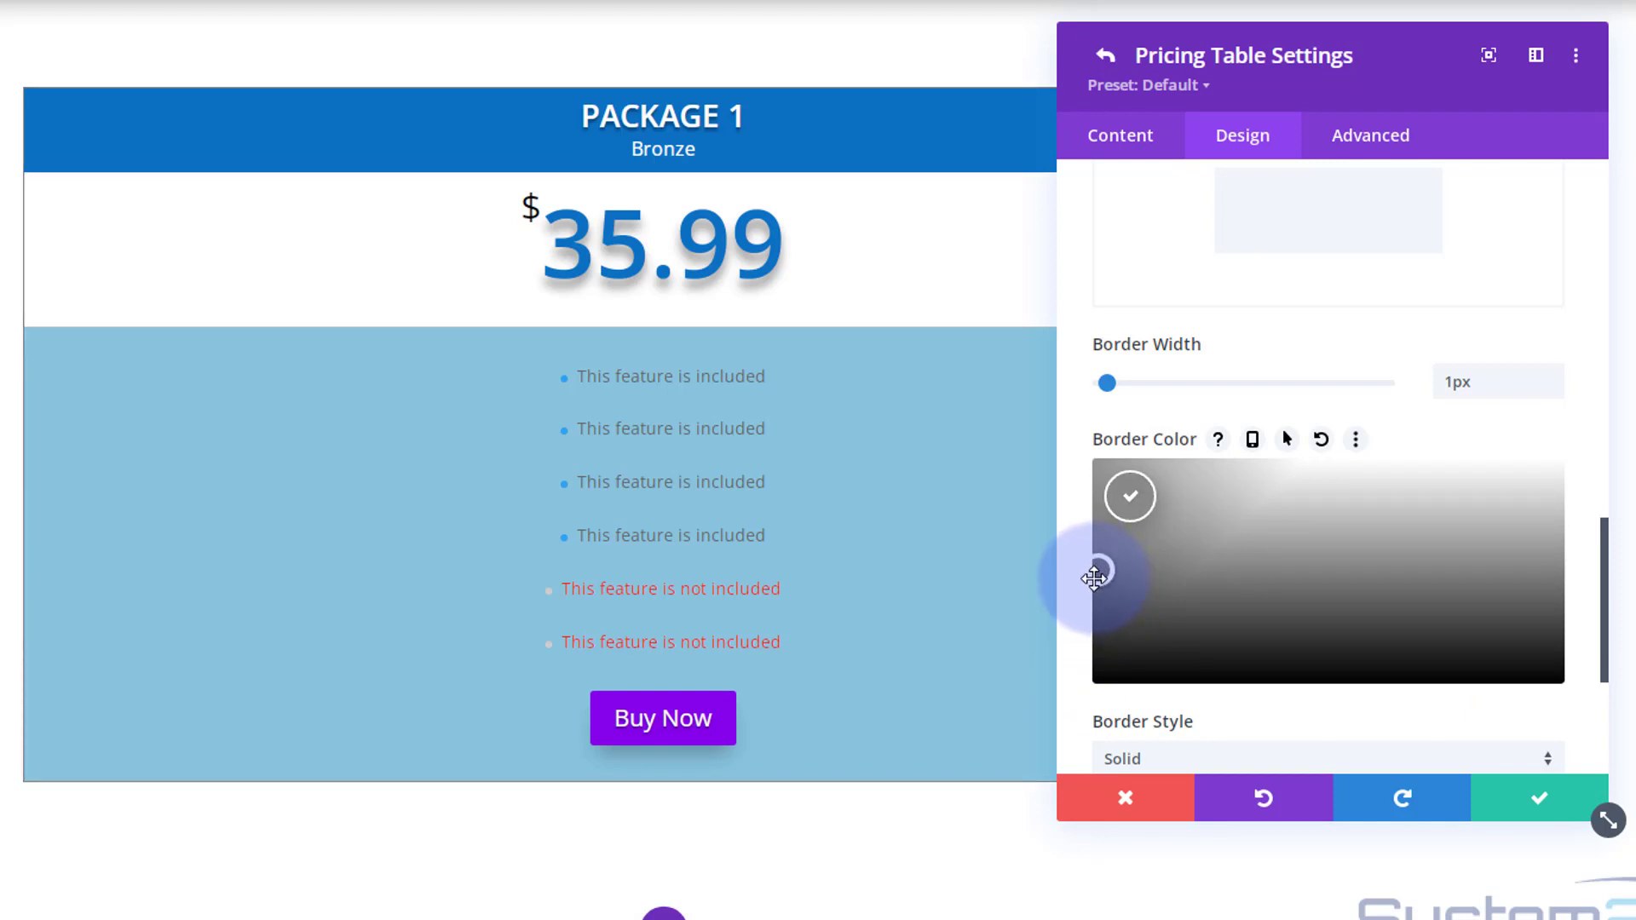
left_click_drag(1095, 578, 1095, 578)
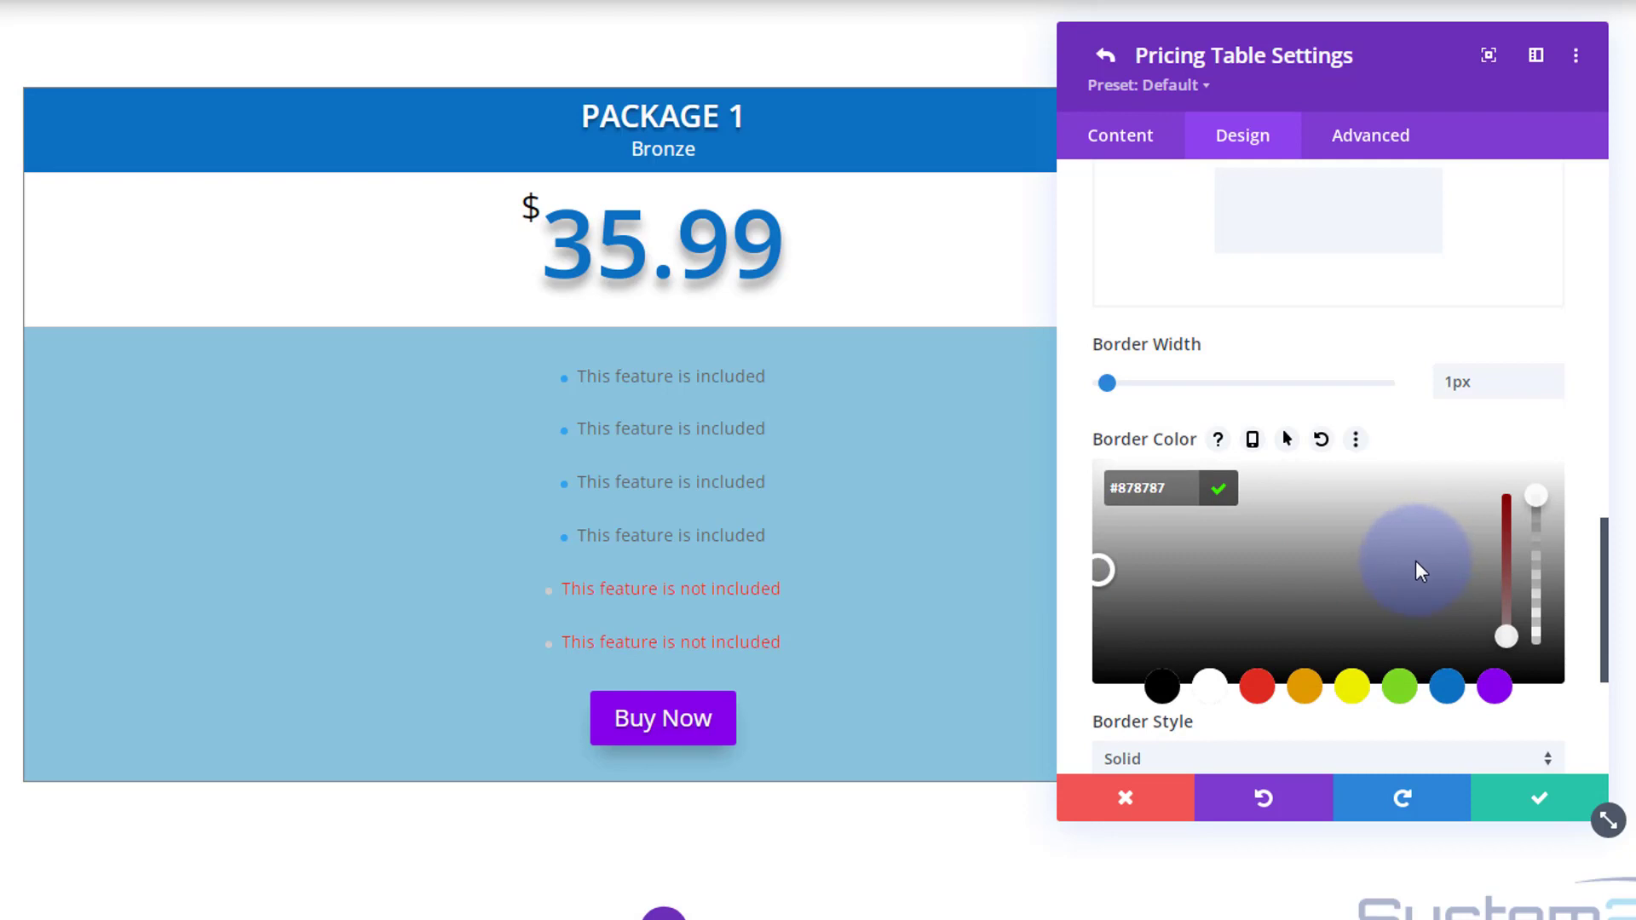
Give the whole Package 1 table the bottom-only box shadow preset with 12px vertical position
scroll(1419, 567, "down", 4)
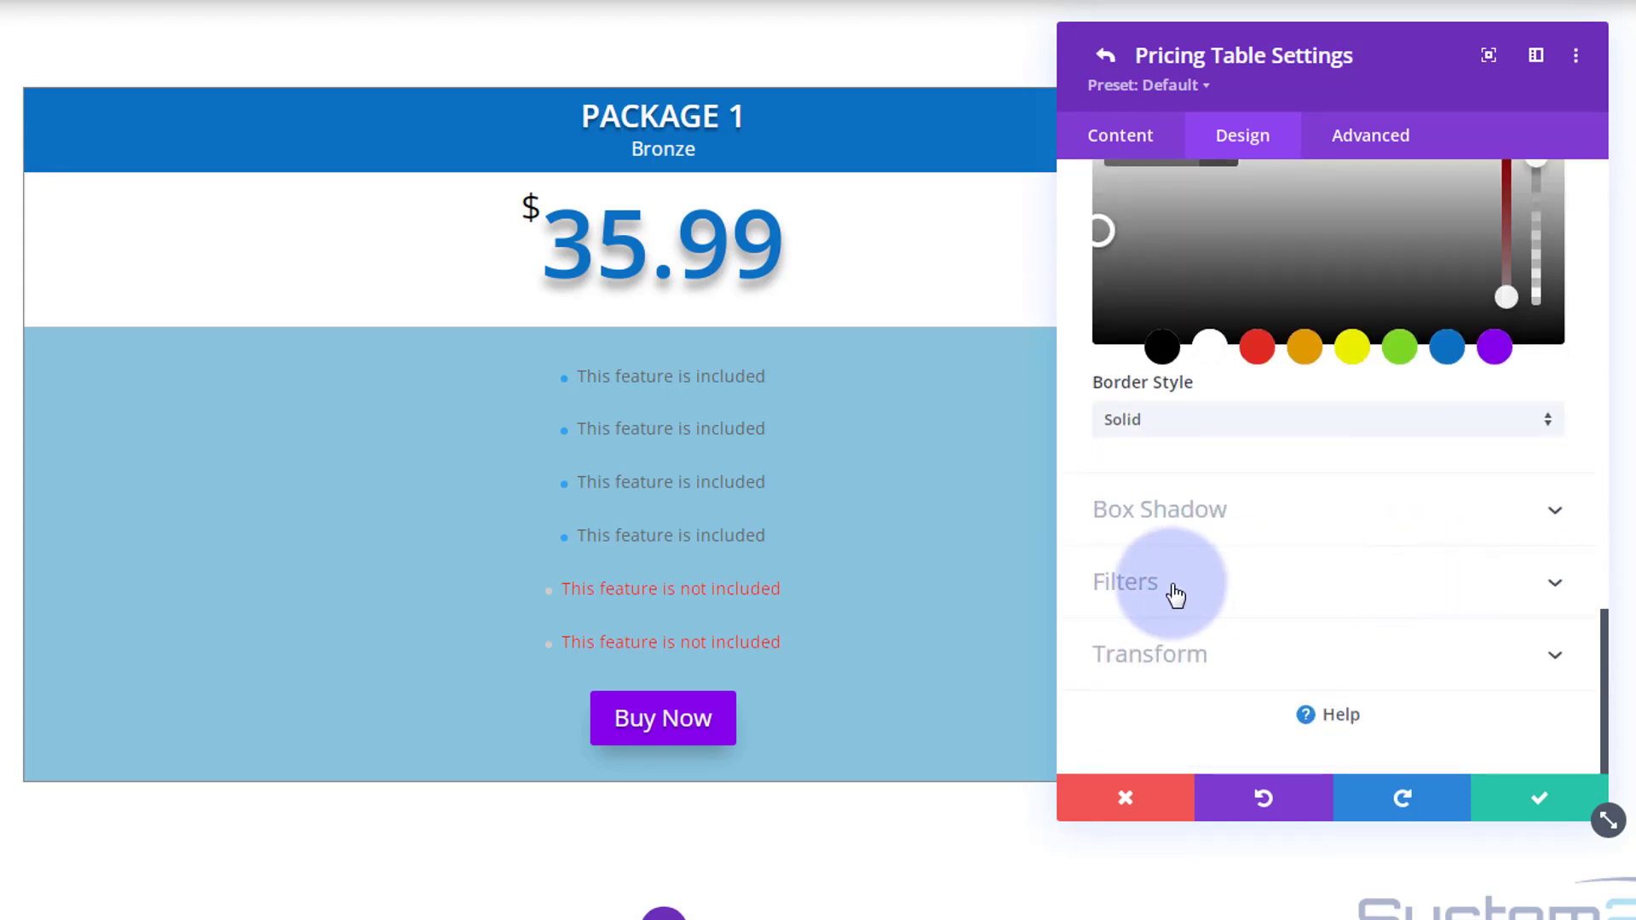
left_click(1315, 533)
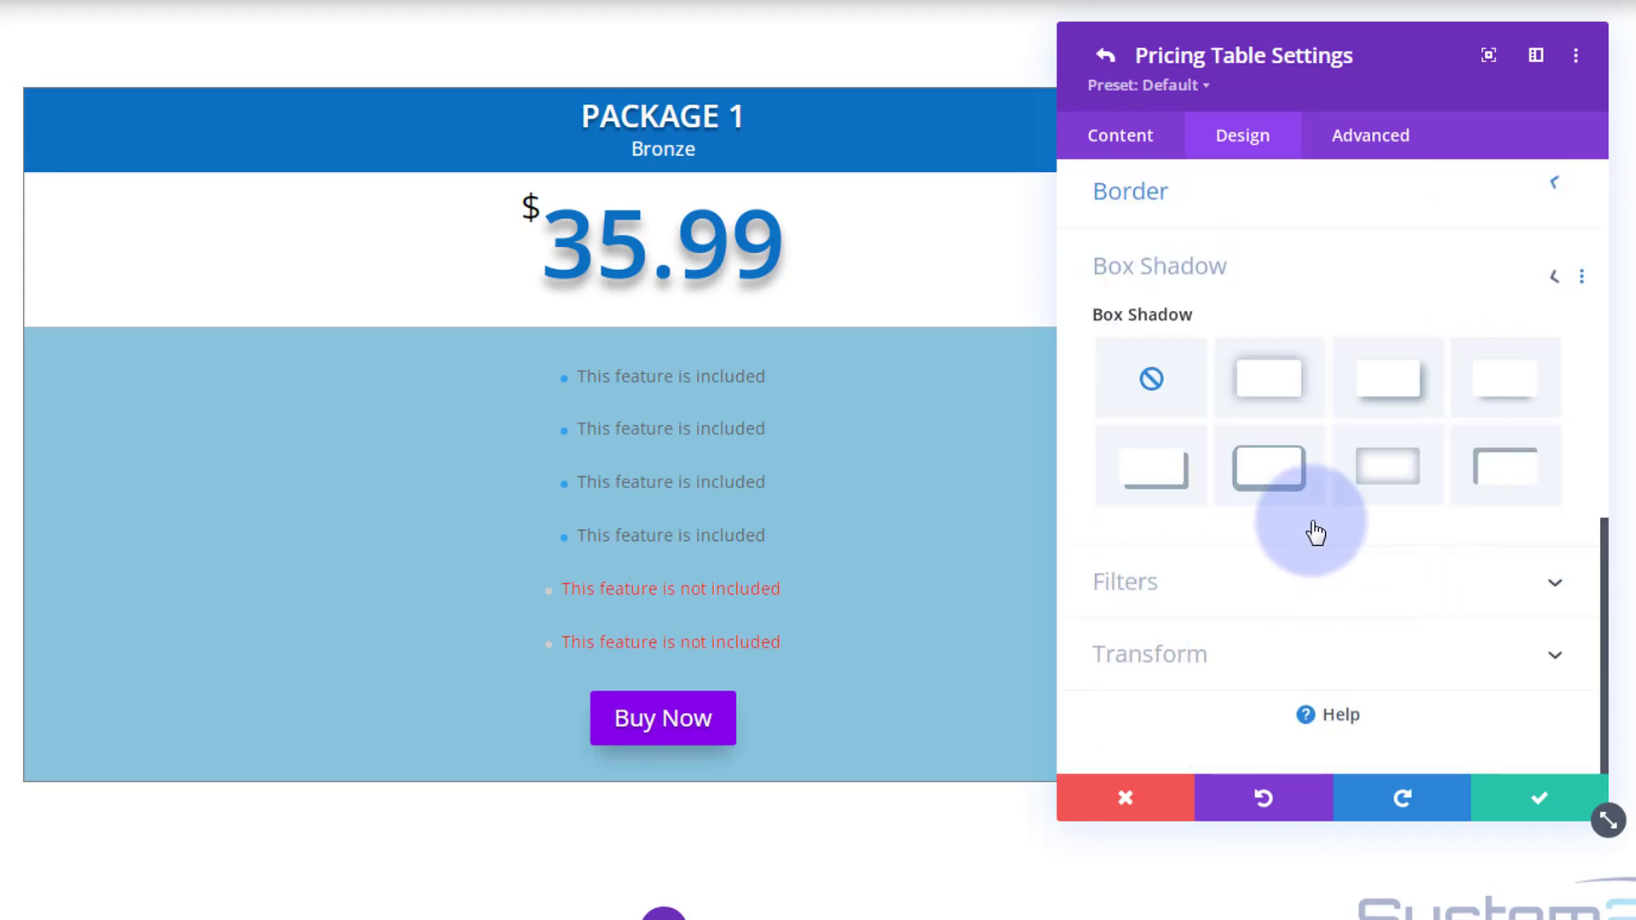
left_click(1520, 401)
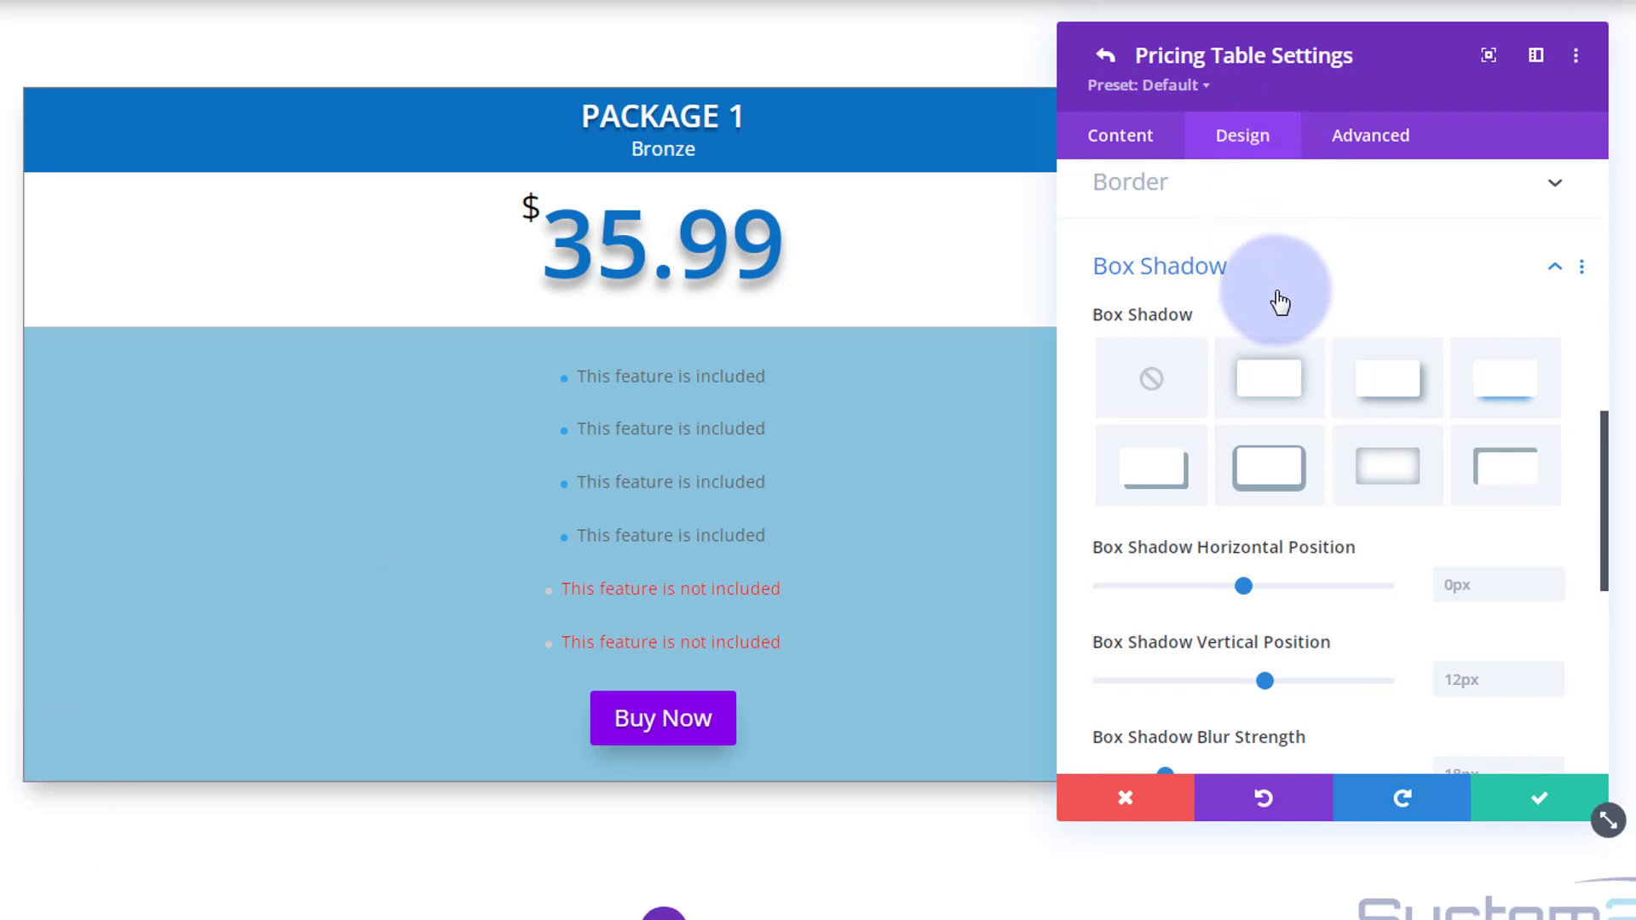
Enable the hover state for the table's Transform options and set its hover scale to 120% in both directions
scroll(1279, 307, "down", 3)
scroll(1280, 315, "down", 5)
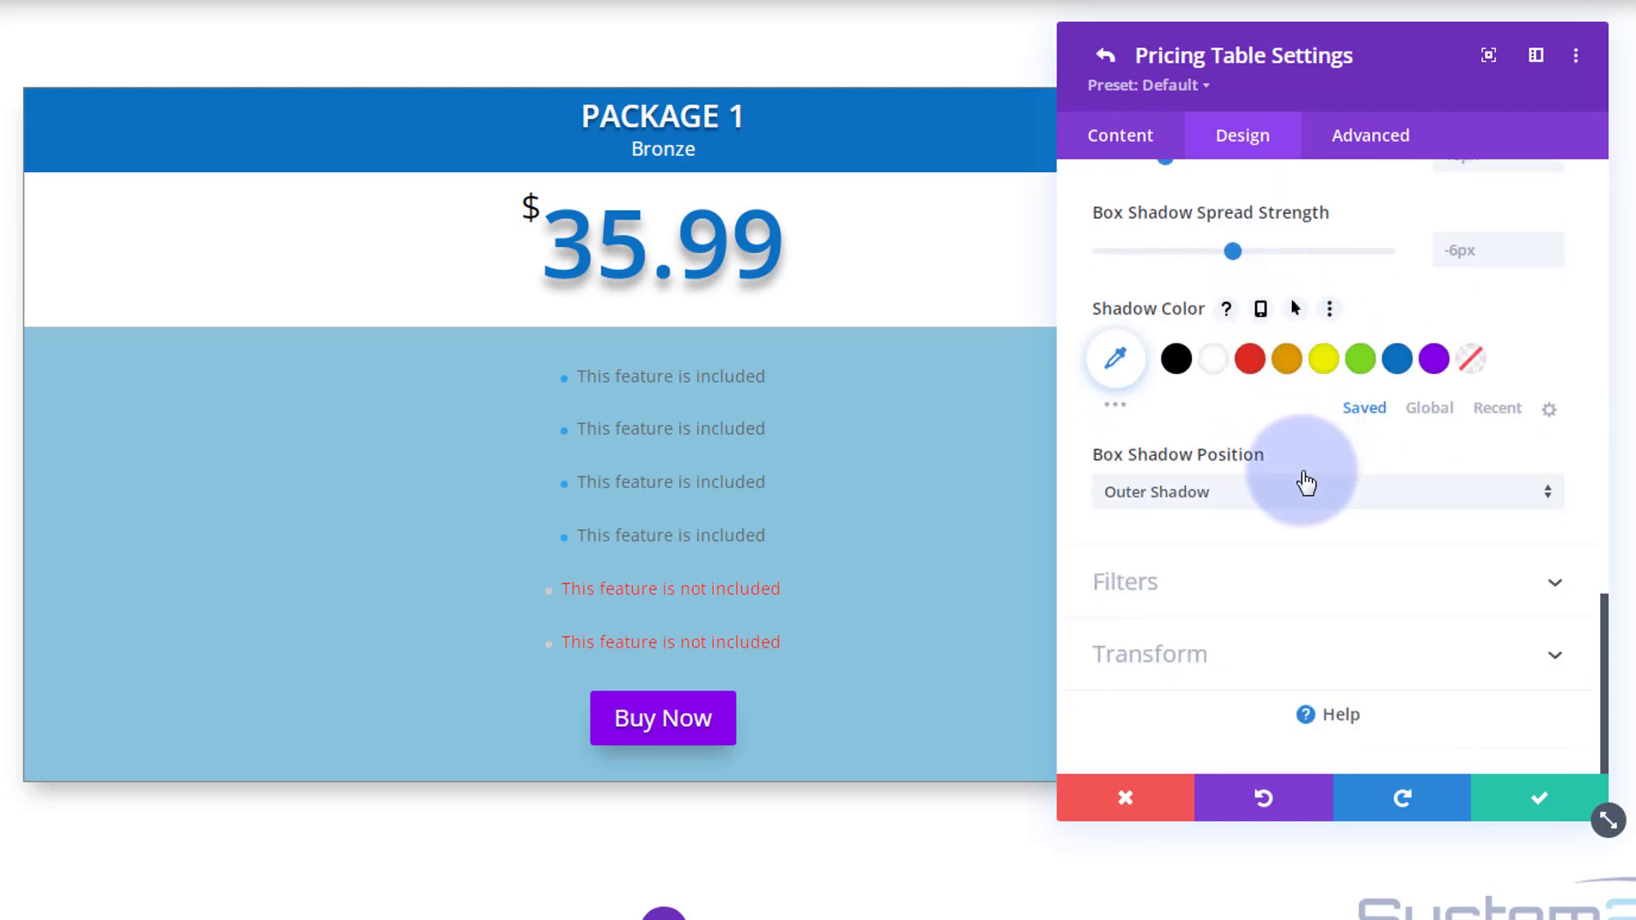
left_click(1300, 655)
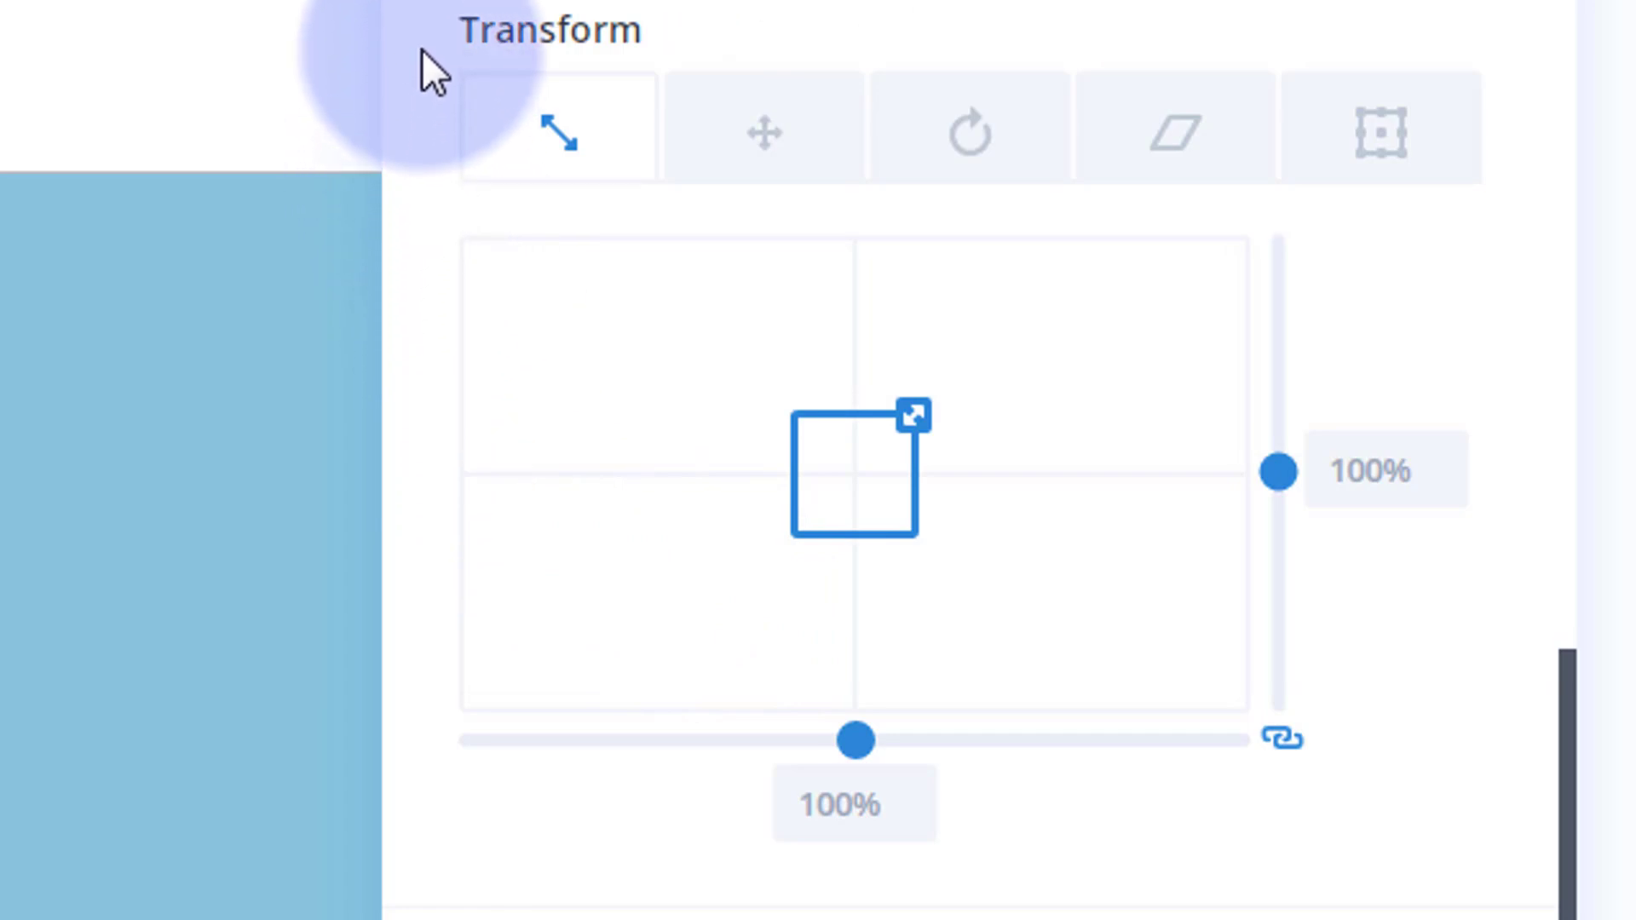
mouse_move(524, 26)
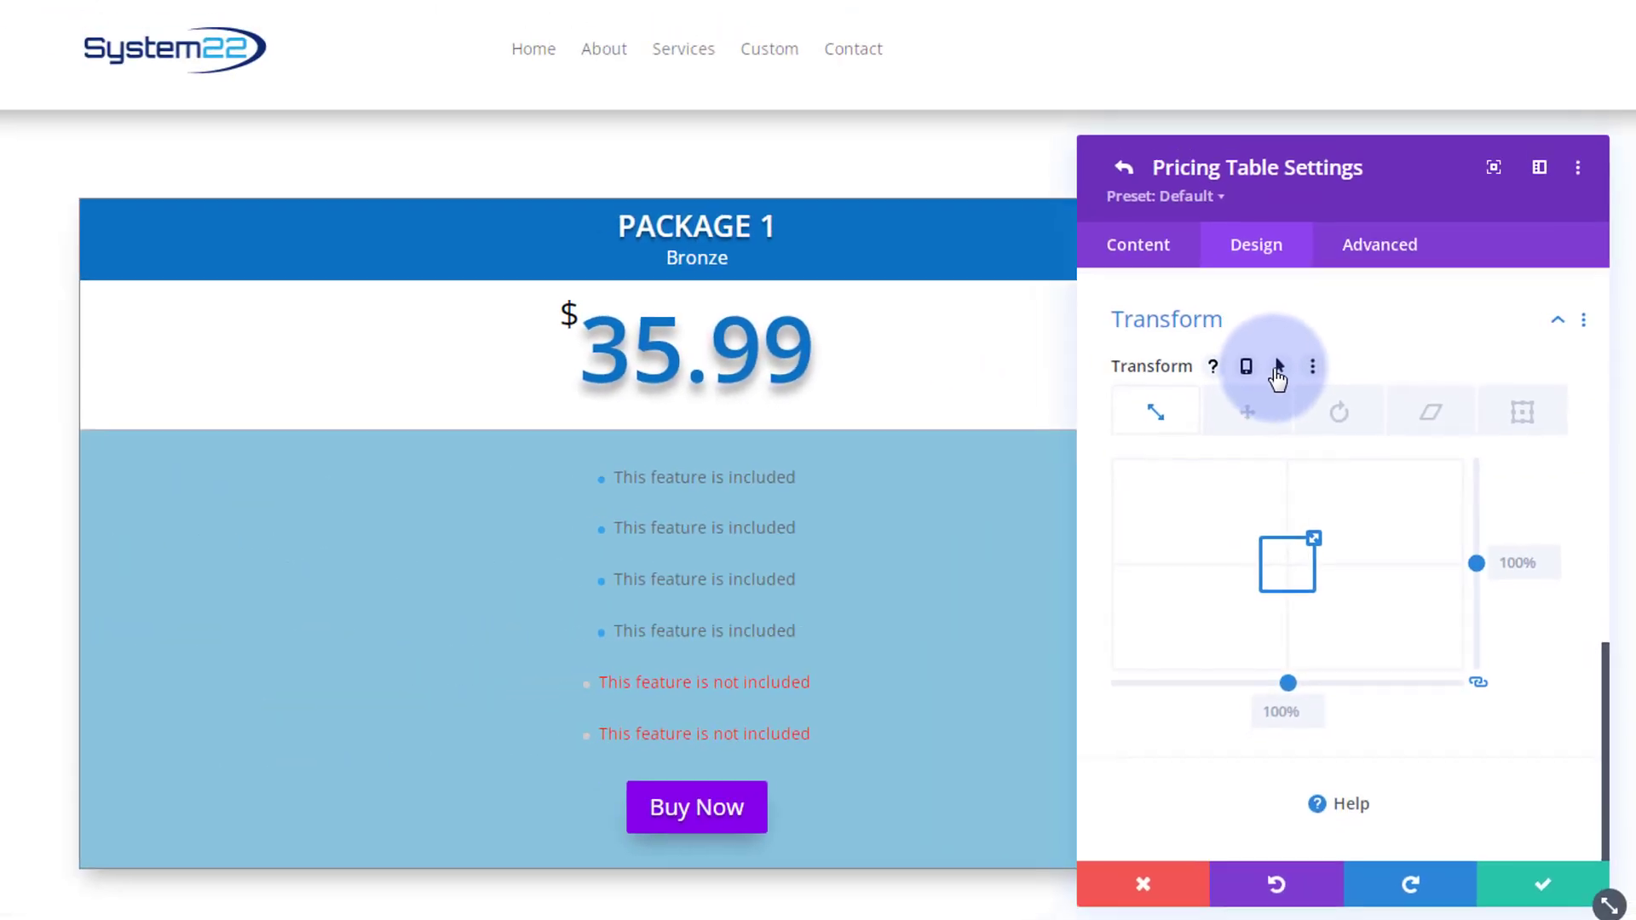
left_click(1278, 368)
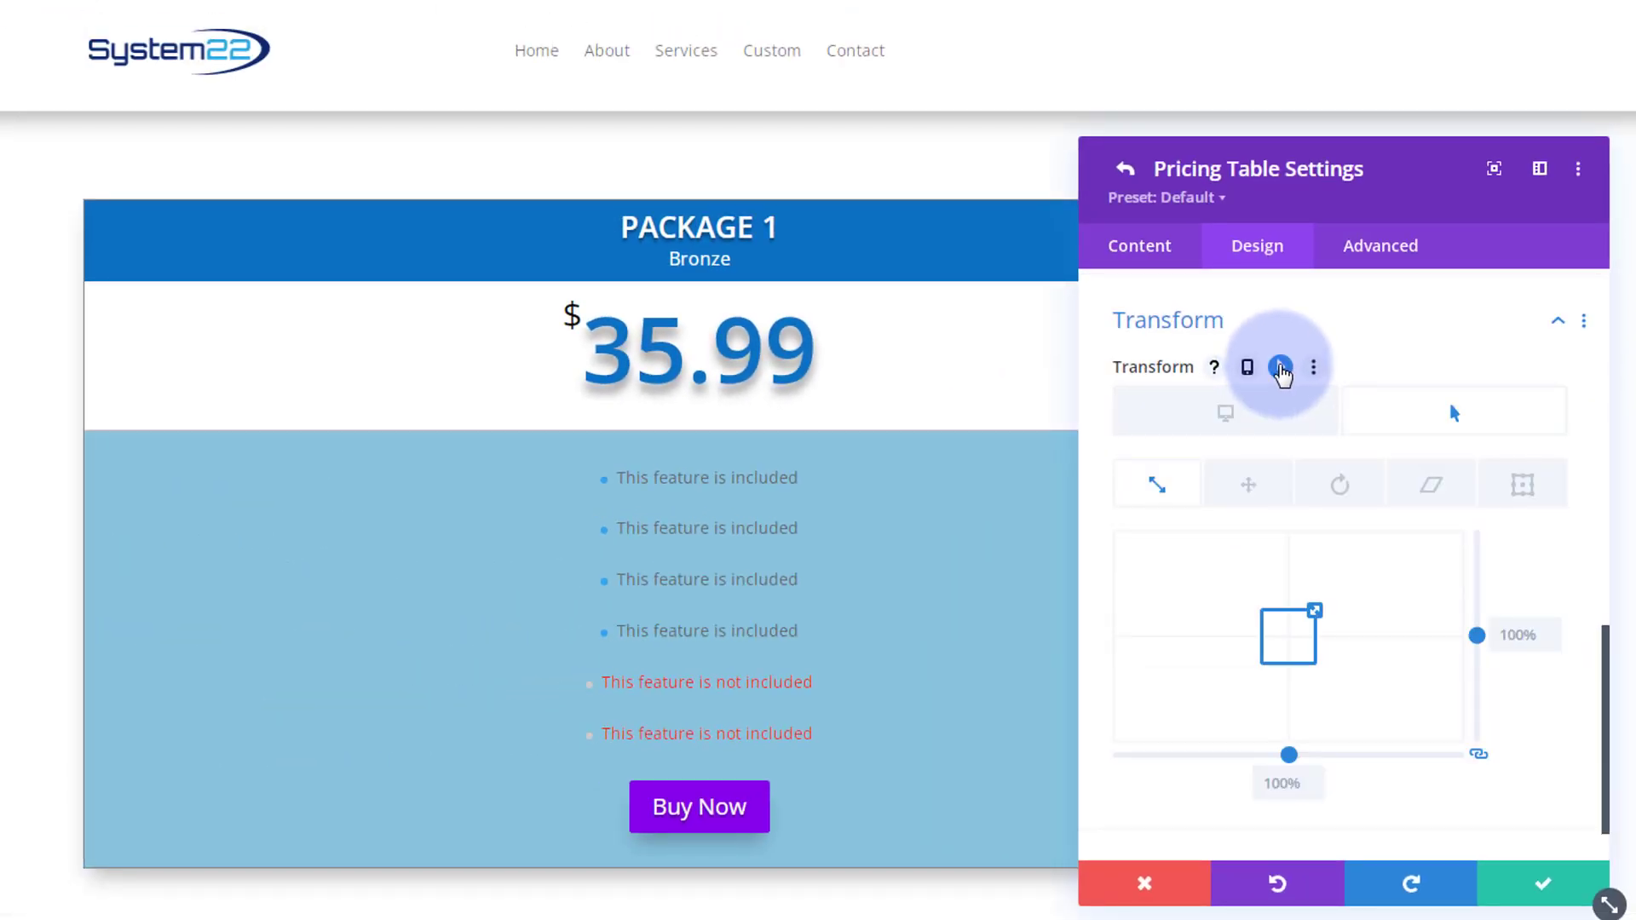
left_click(1279, 414)
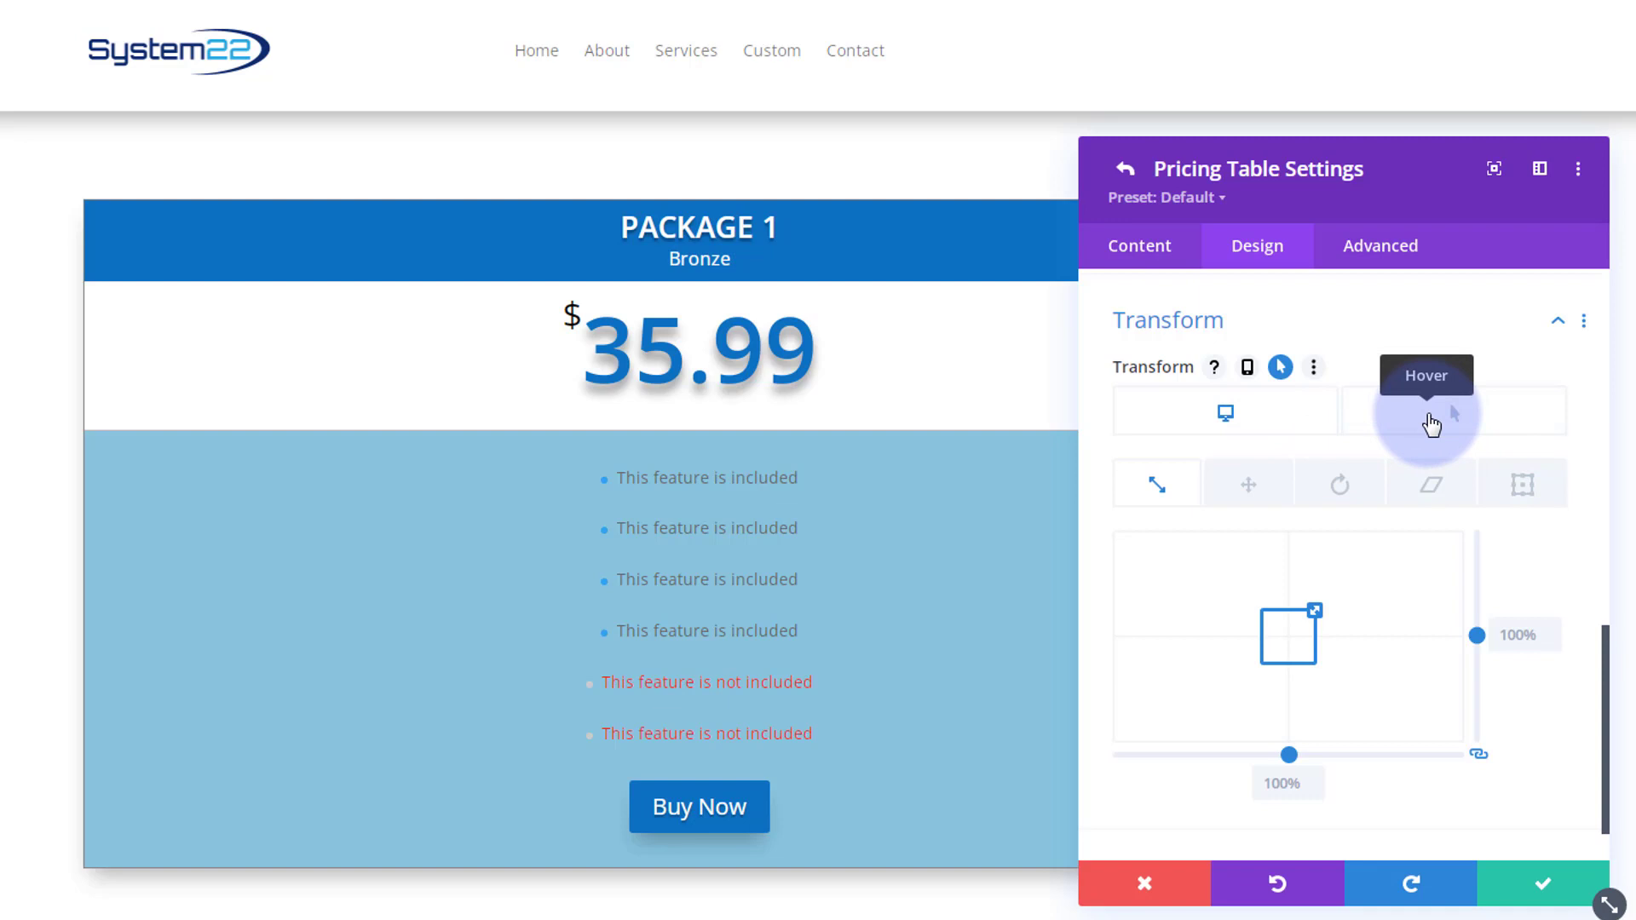
left_click(1431, 423)
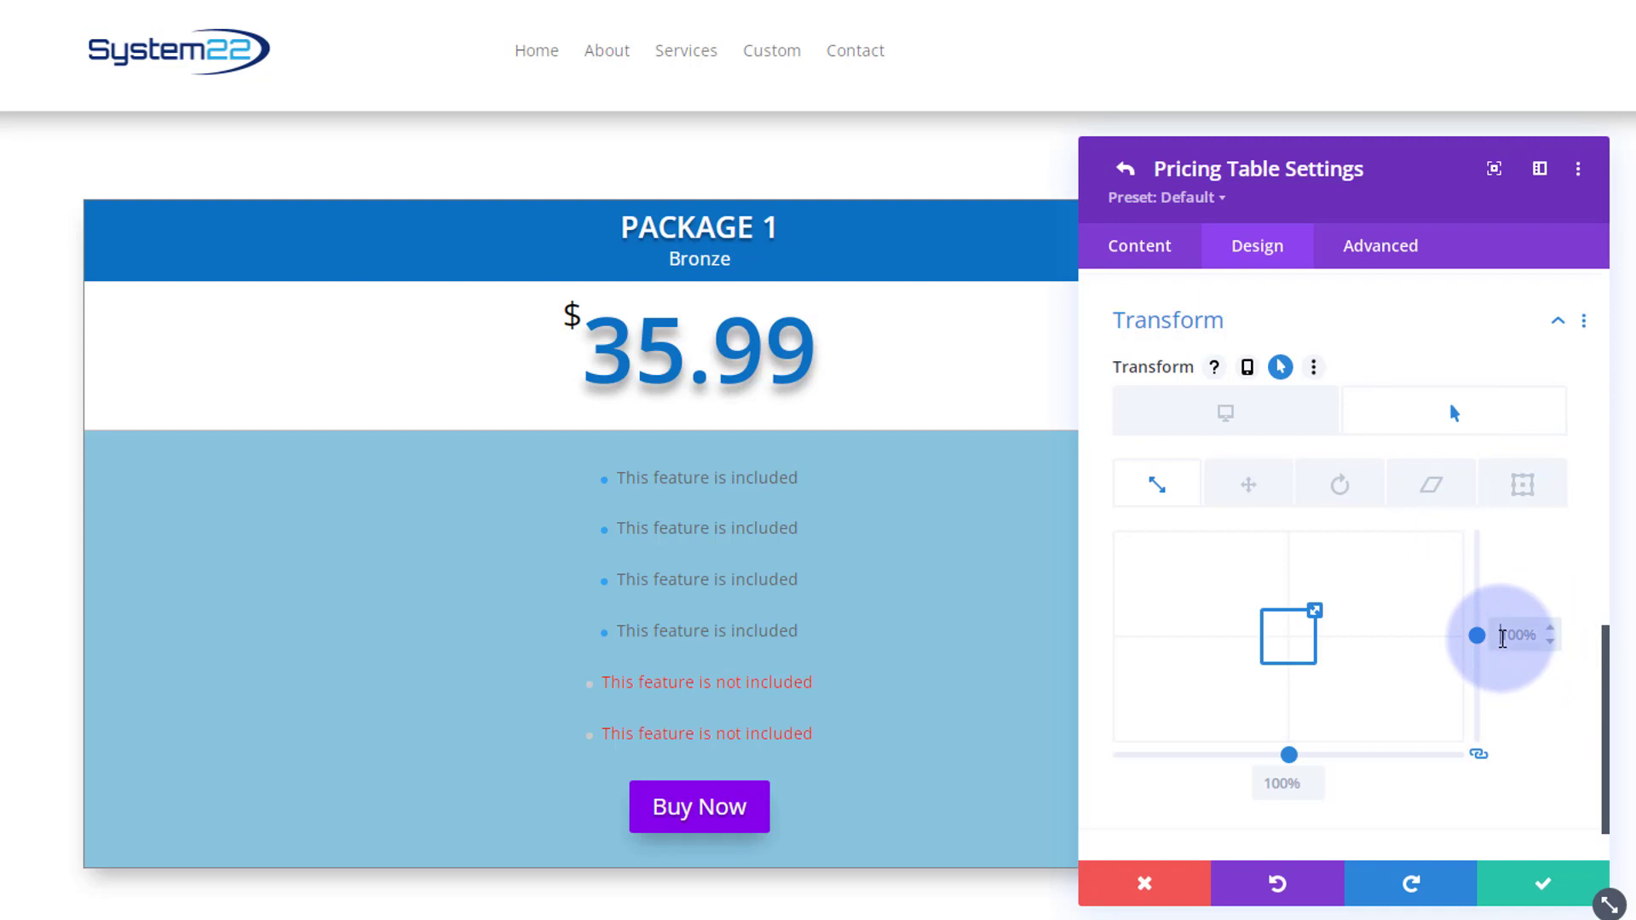
left_click_drag(1503, 638, 1539, 639)
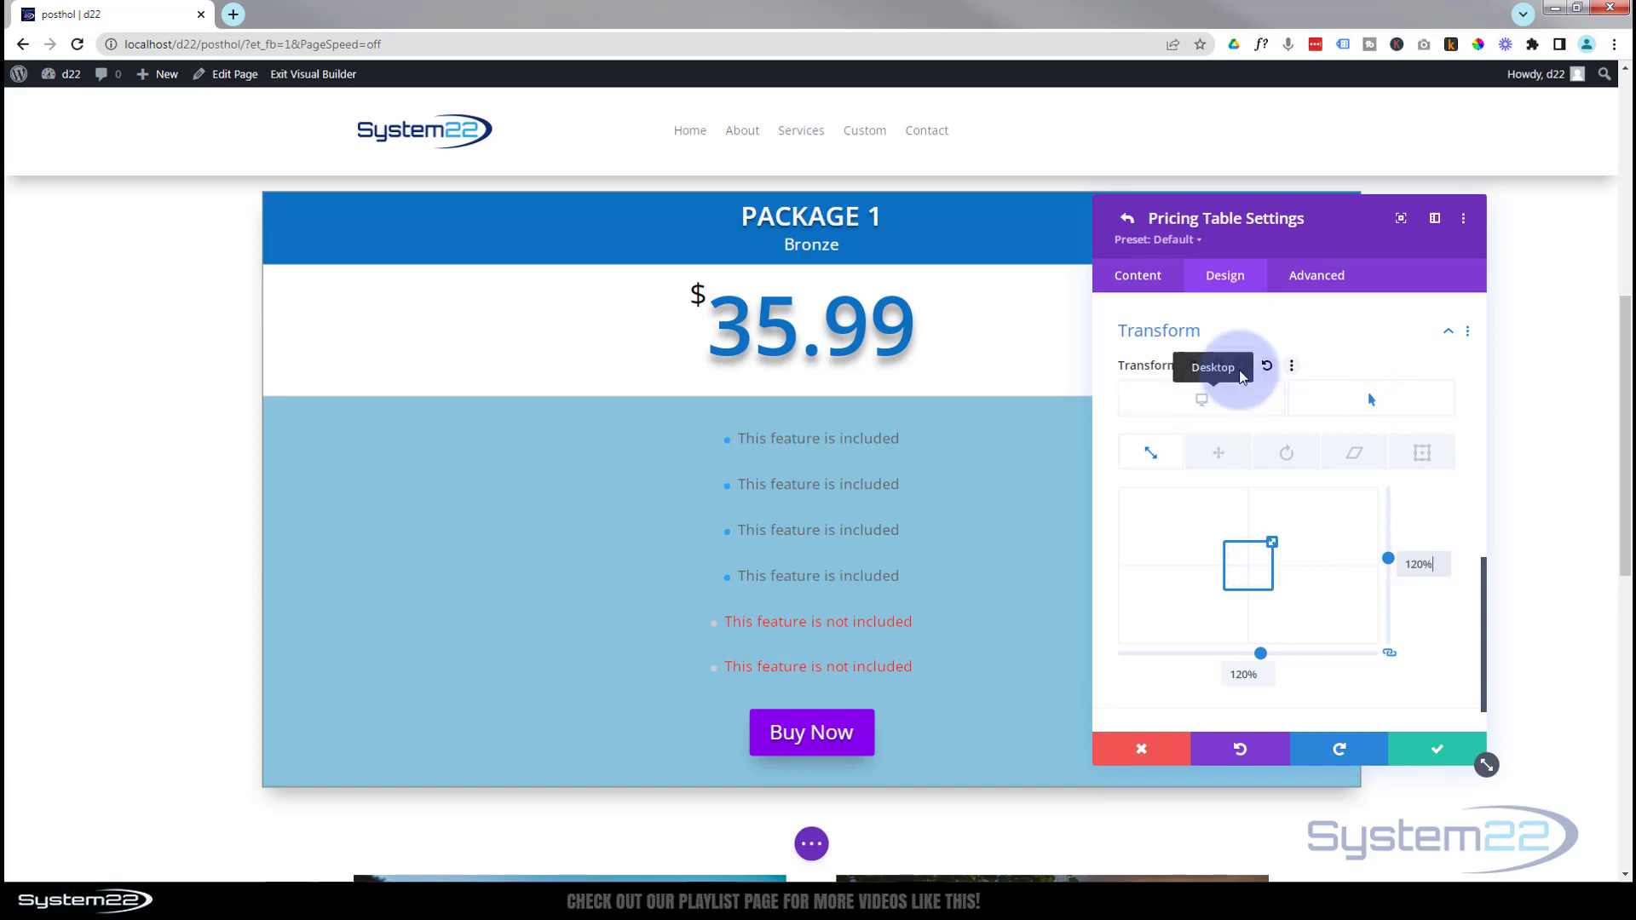
Set the table's transition duration to 600ms
left_click(1322, 279)
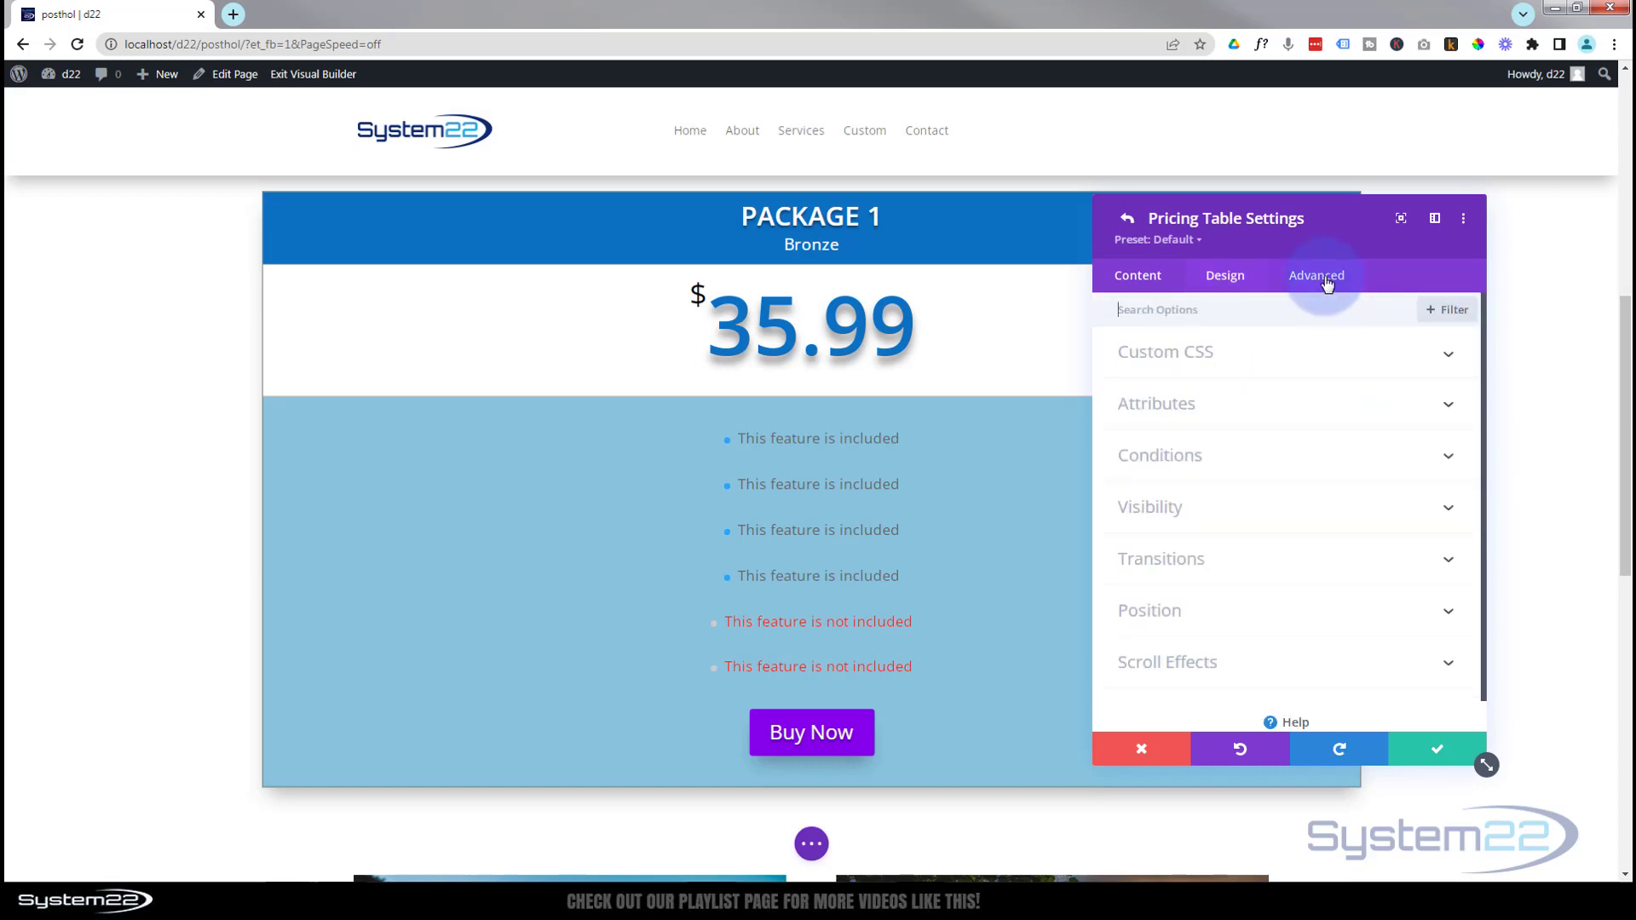
left_click(1321, 558)
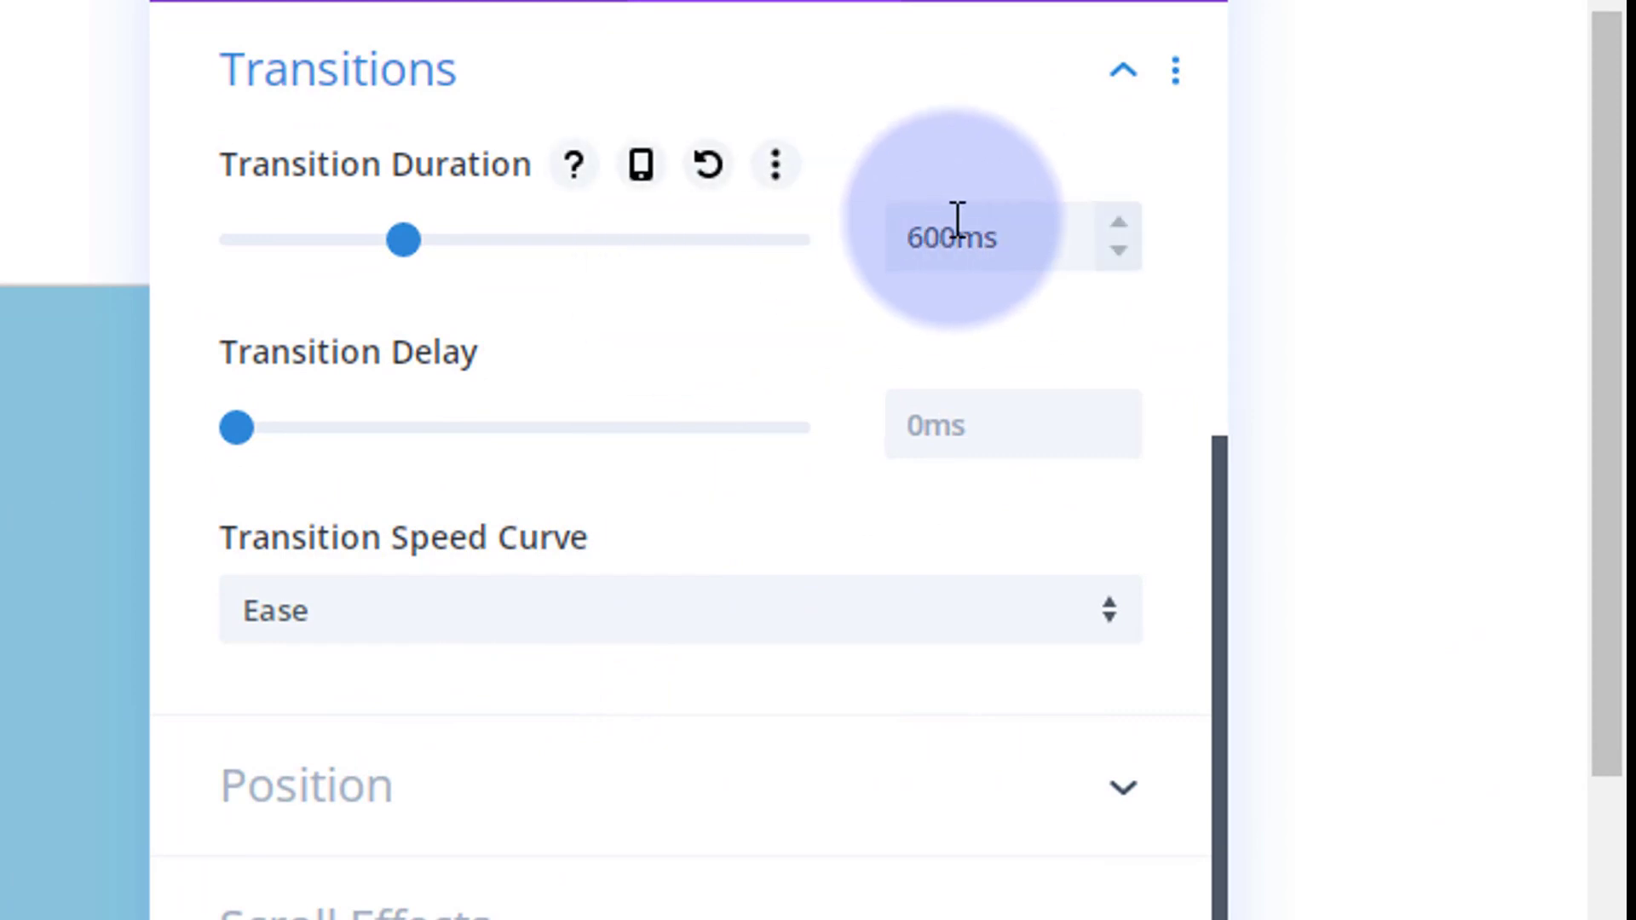
left_click(345, 831)
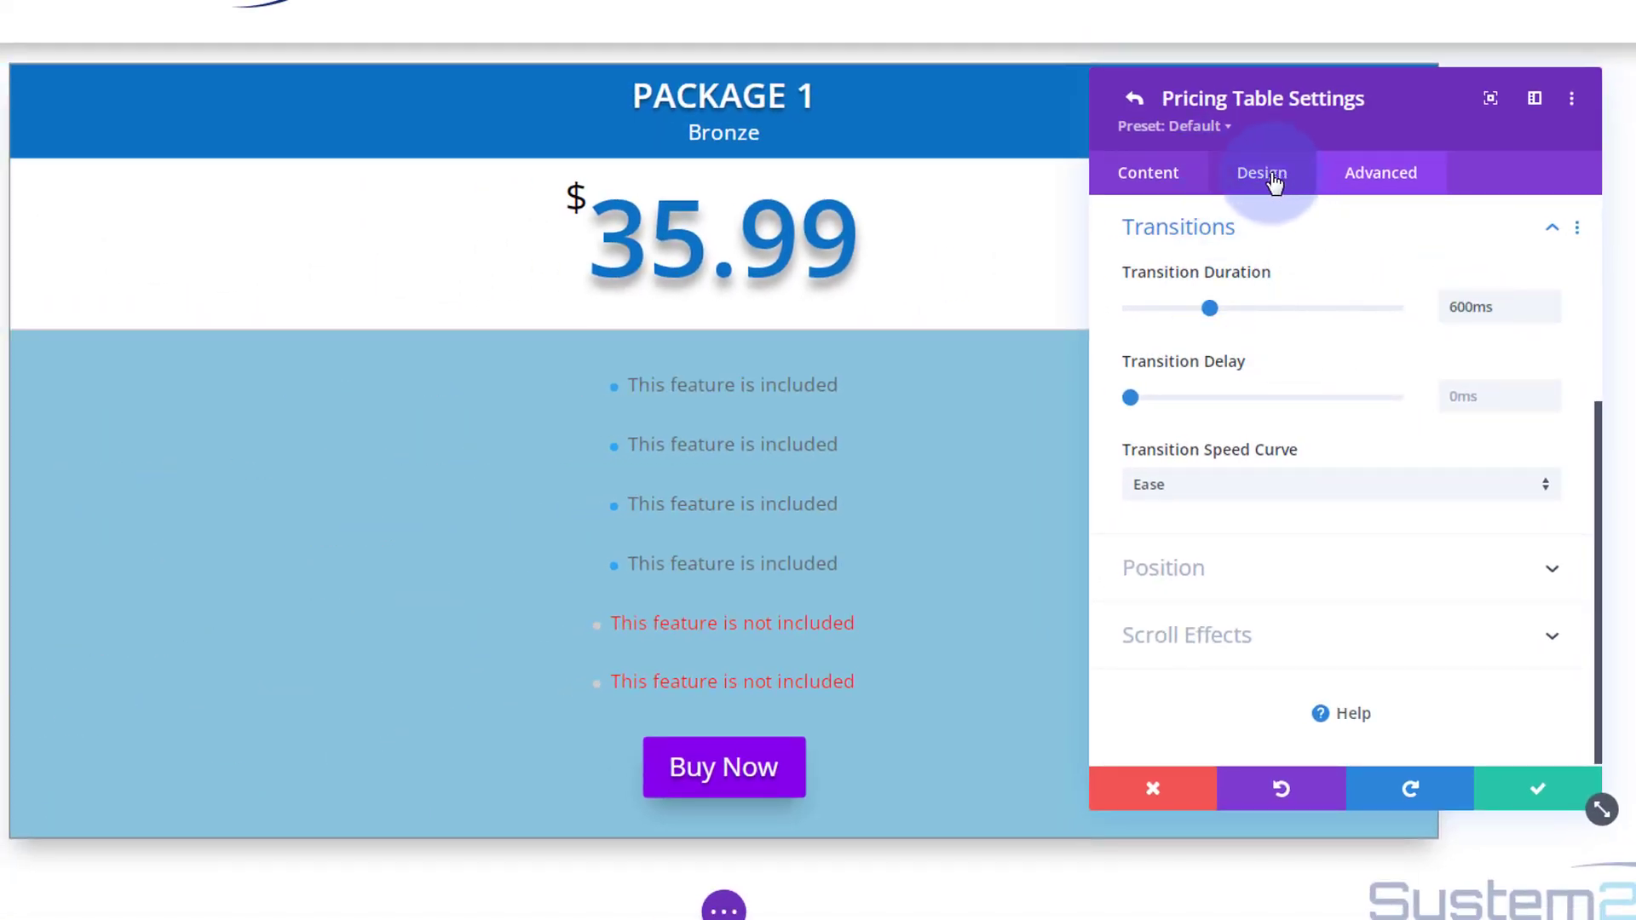
Save the Package 1 table's settings and duplicate the table twice to make three pricing tables
left_click(1269, 175)
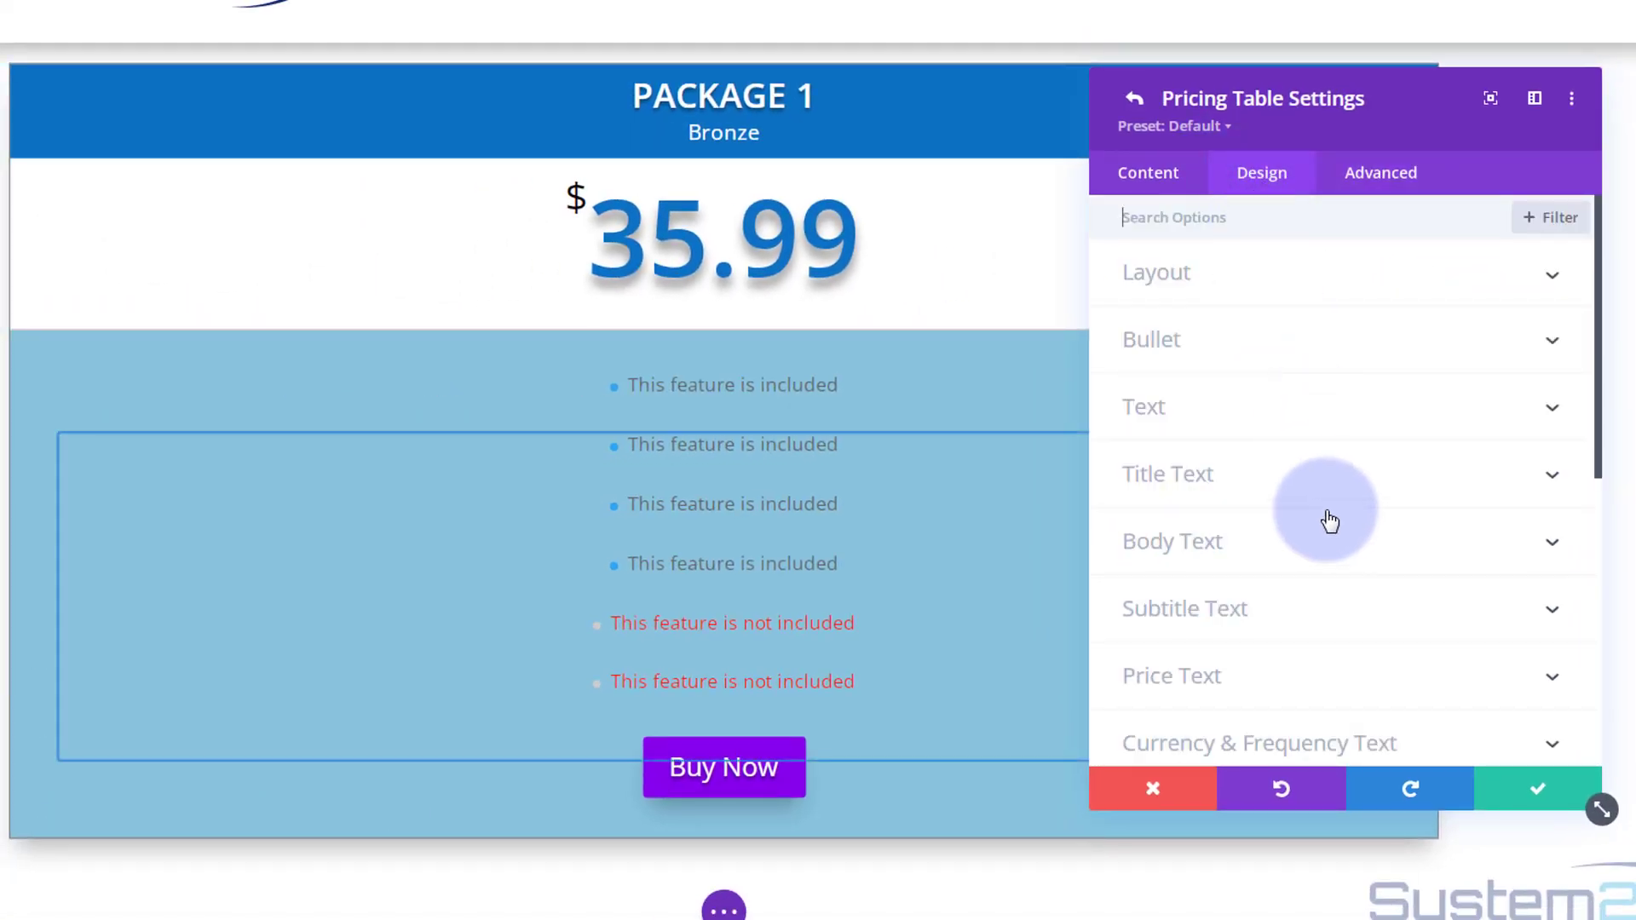
scroll(1329, 522, "down", 7)
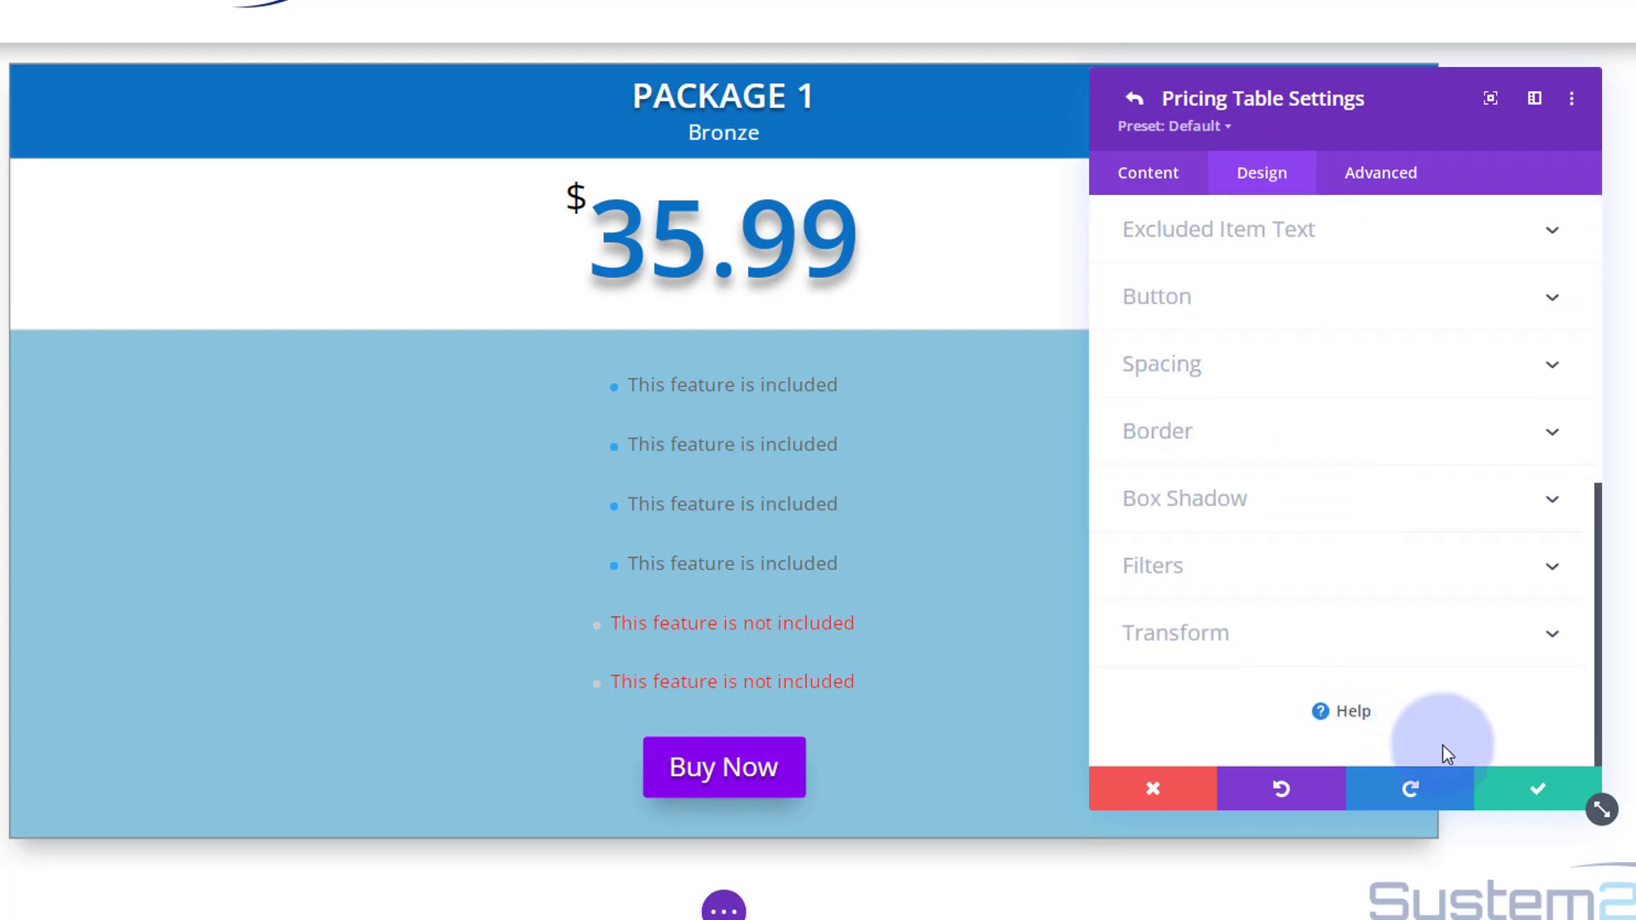
left_click(1547, 796)
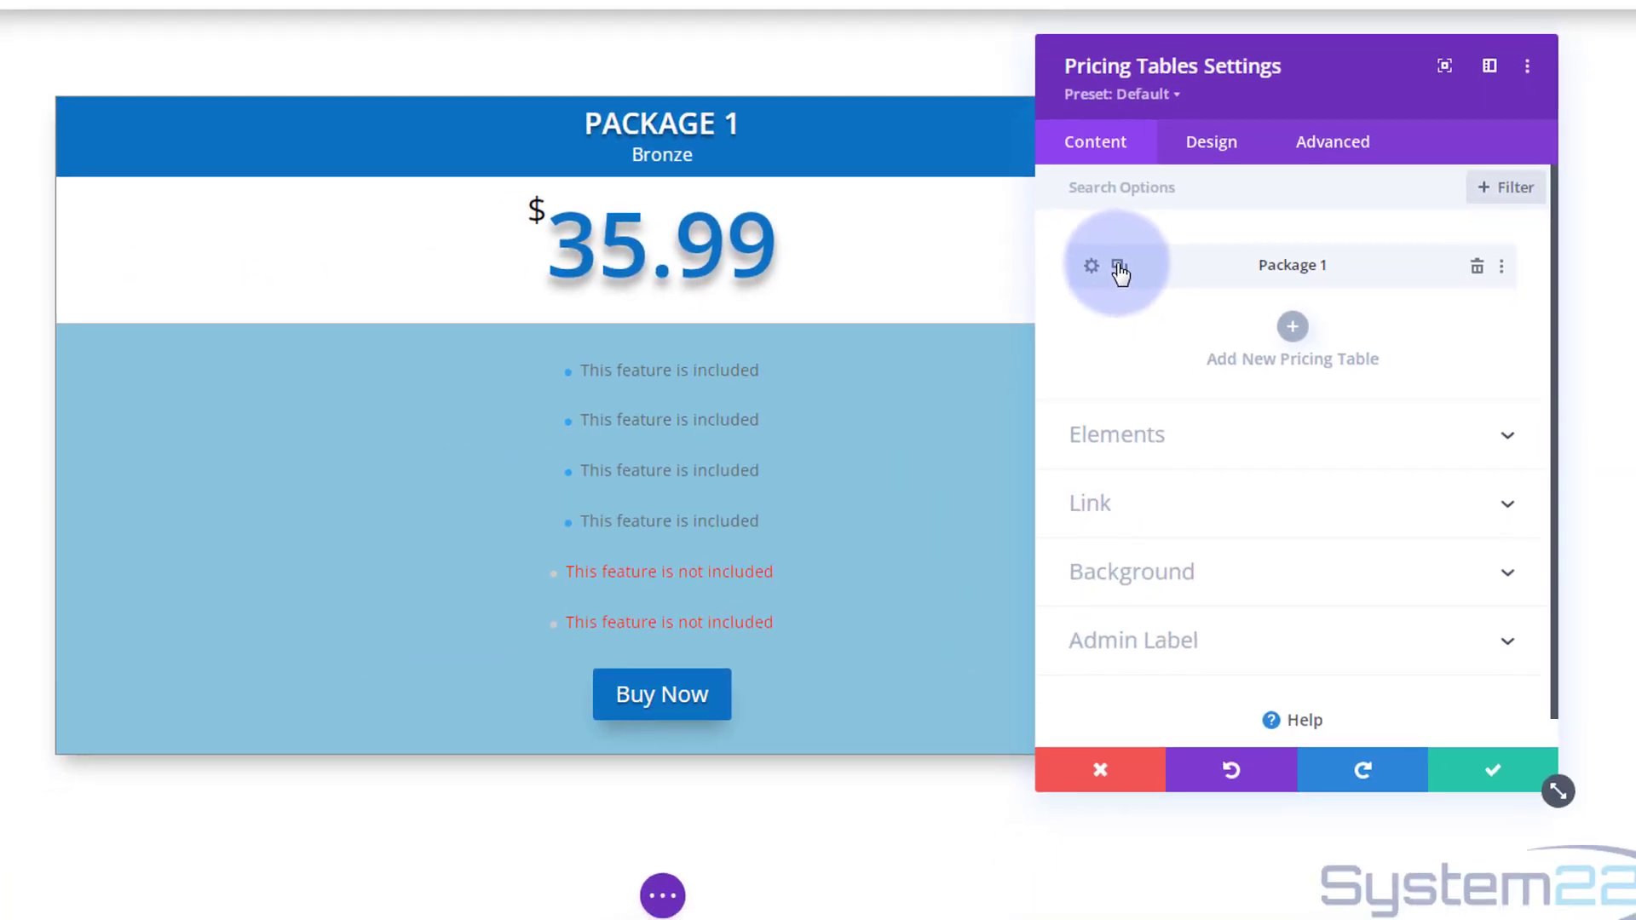
left_click(961, 349)
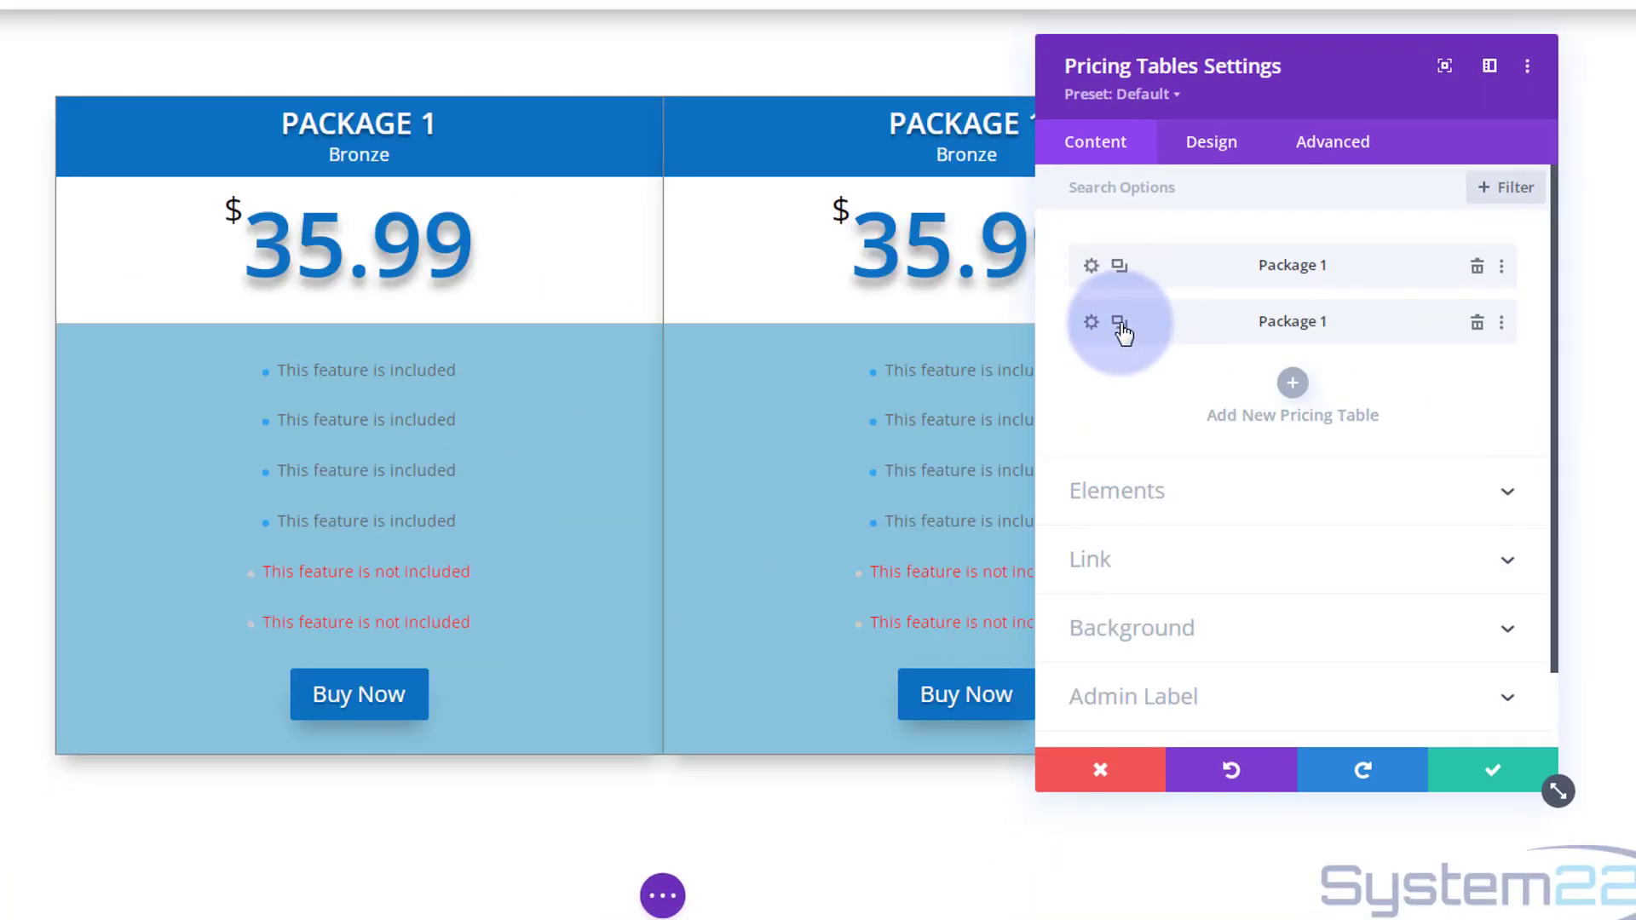
left_click(1121, 326)
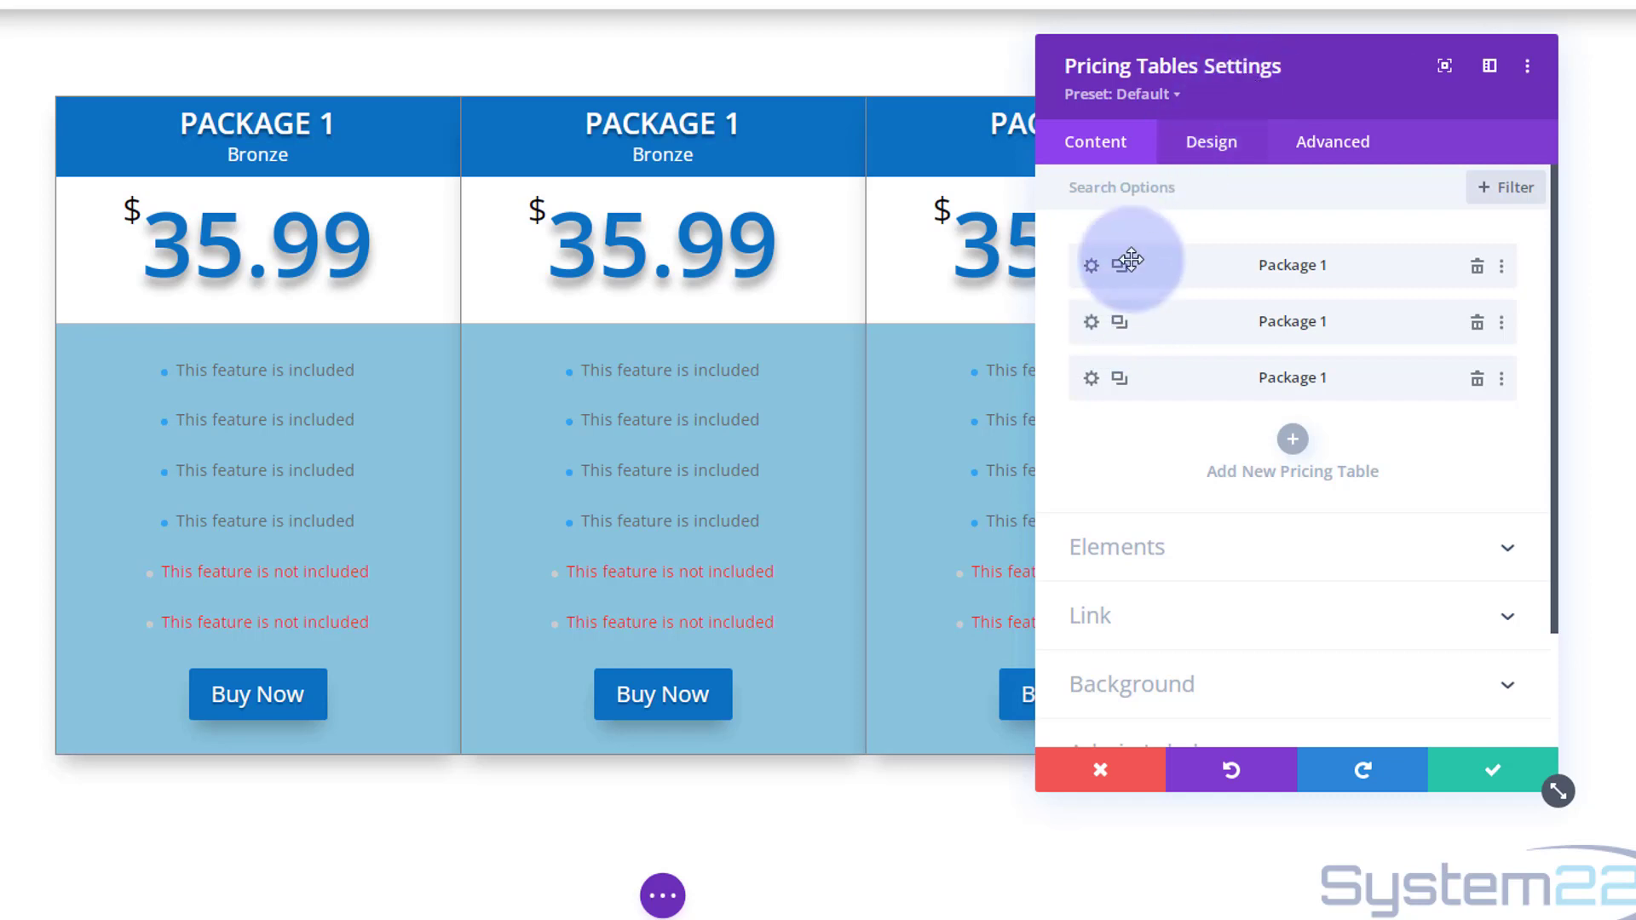
Change the second table's subtitle to "Best Value" and its price to 55.99
left_click(1091, 322)
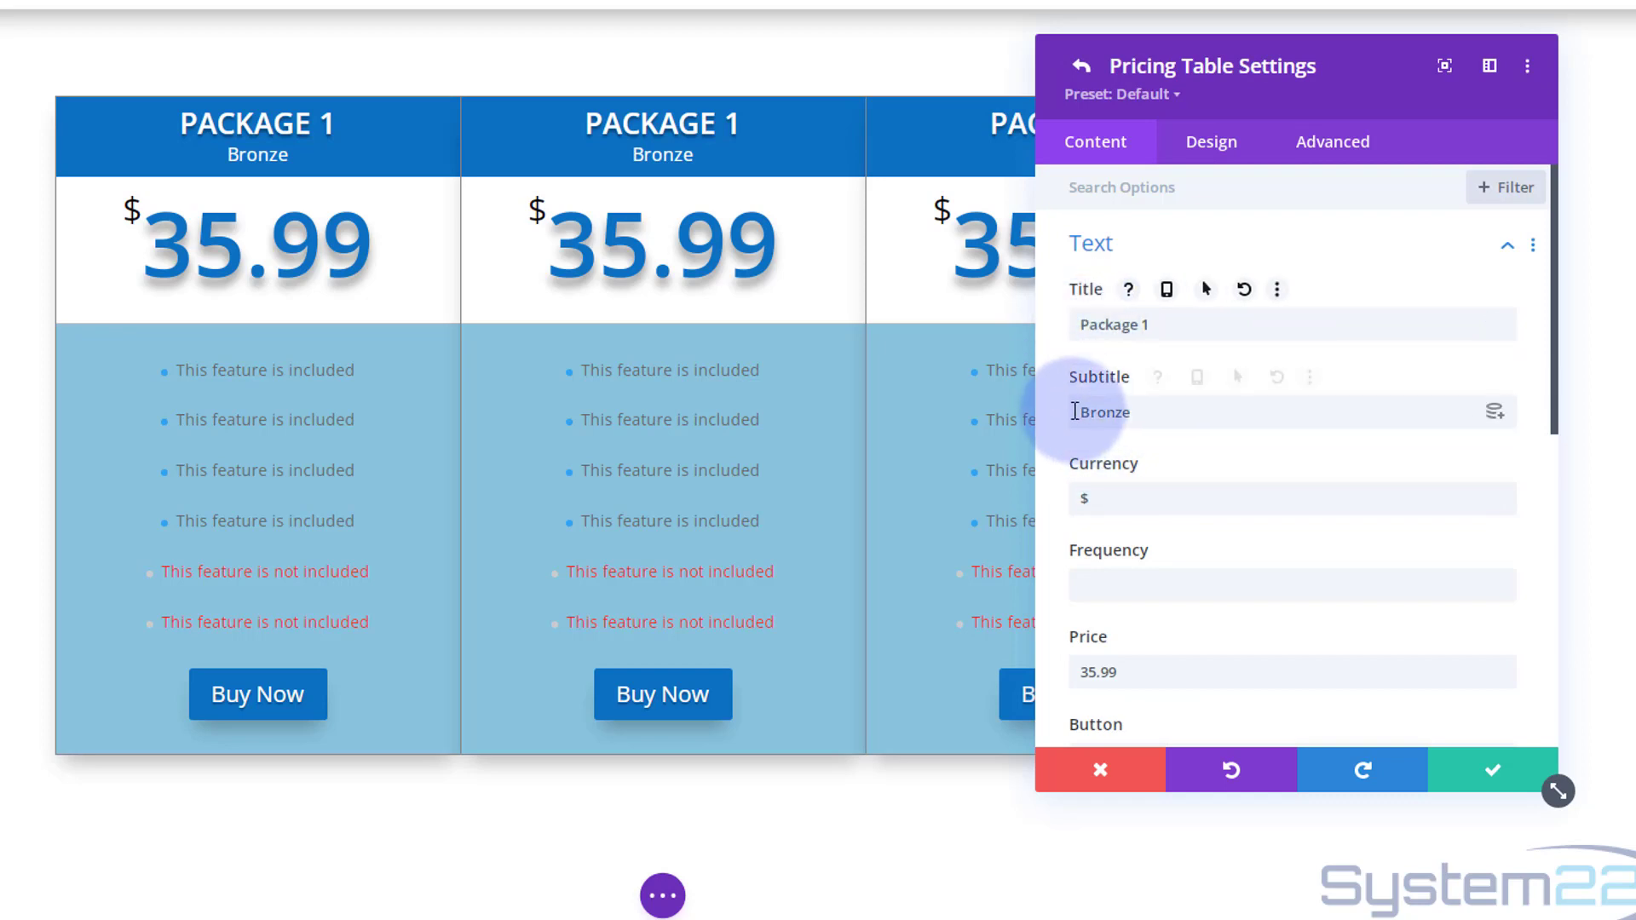
left_click_drag(1082, 413, 1143, 410)
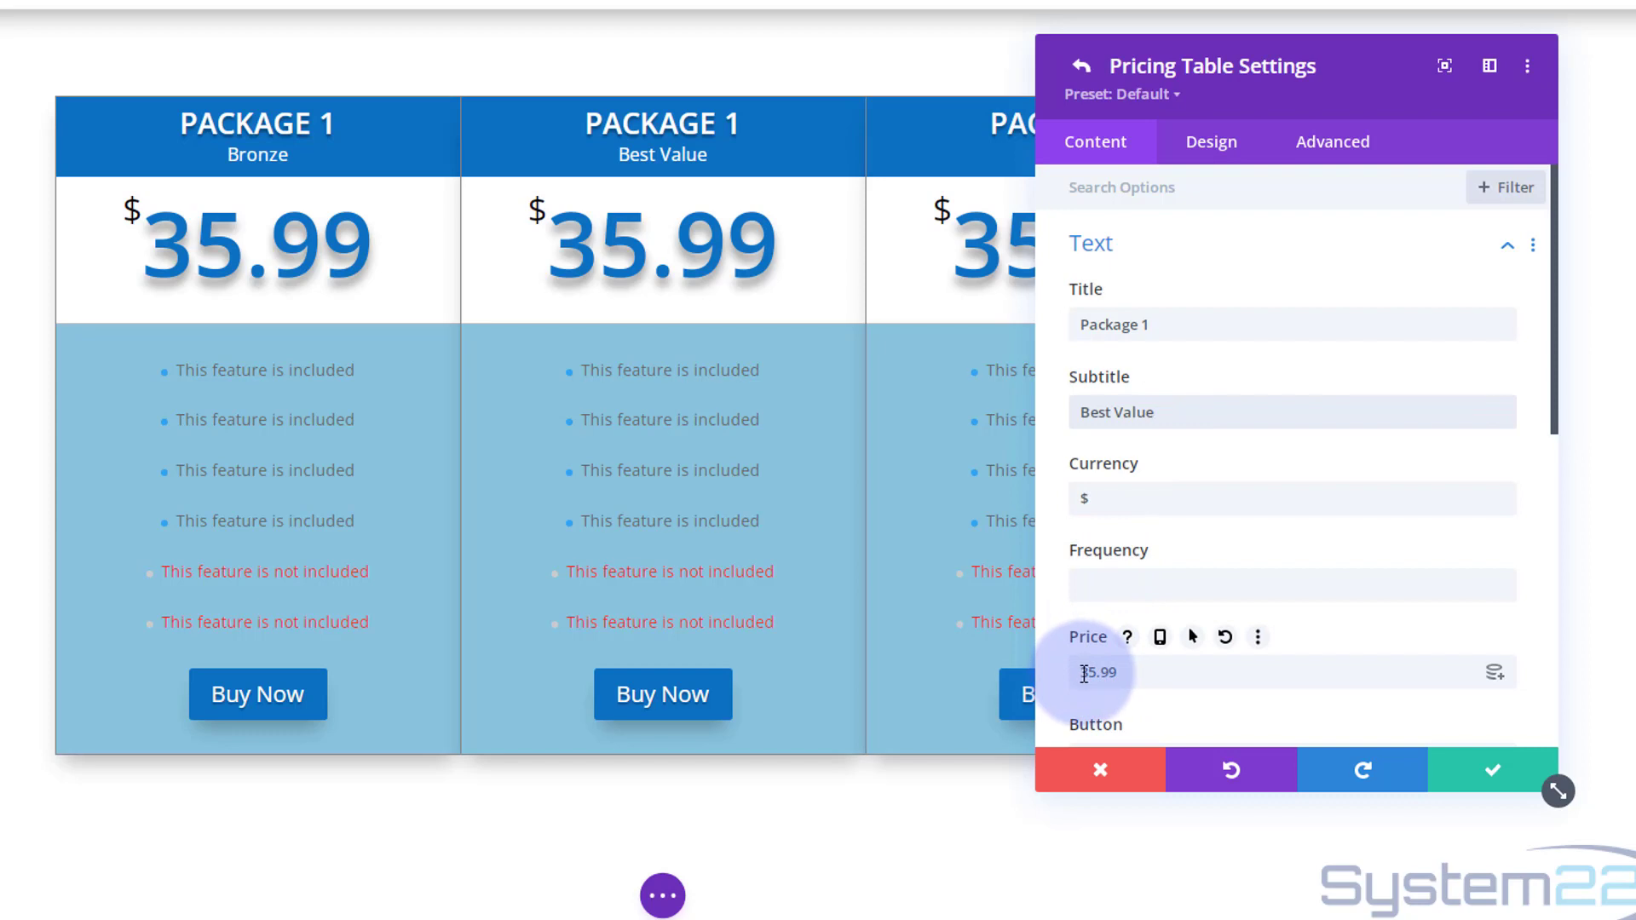
left_click_drag(1086, 673, 1080, 673)
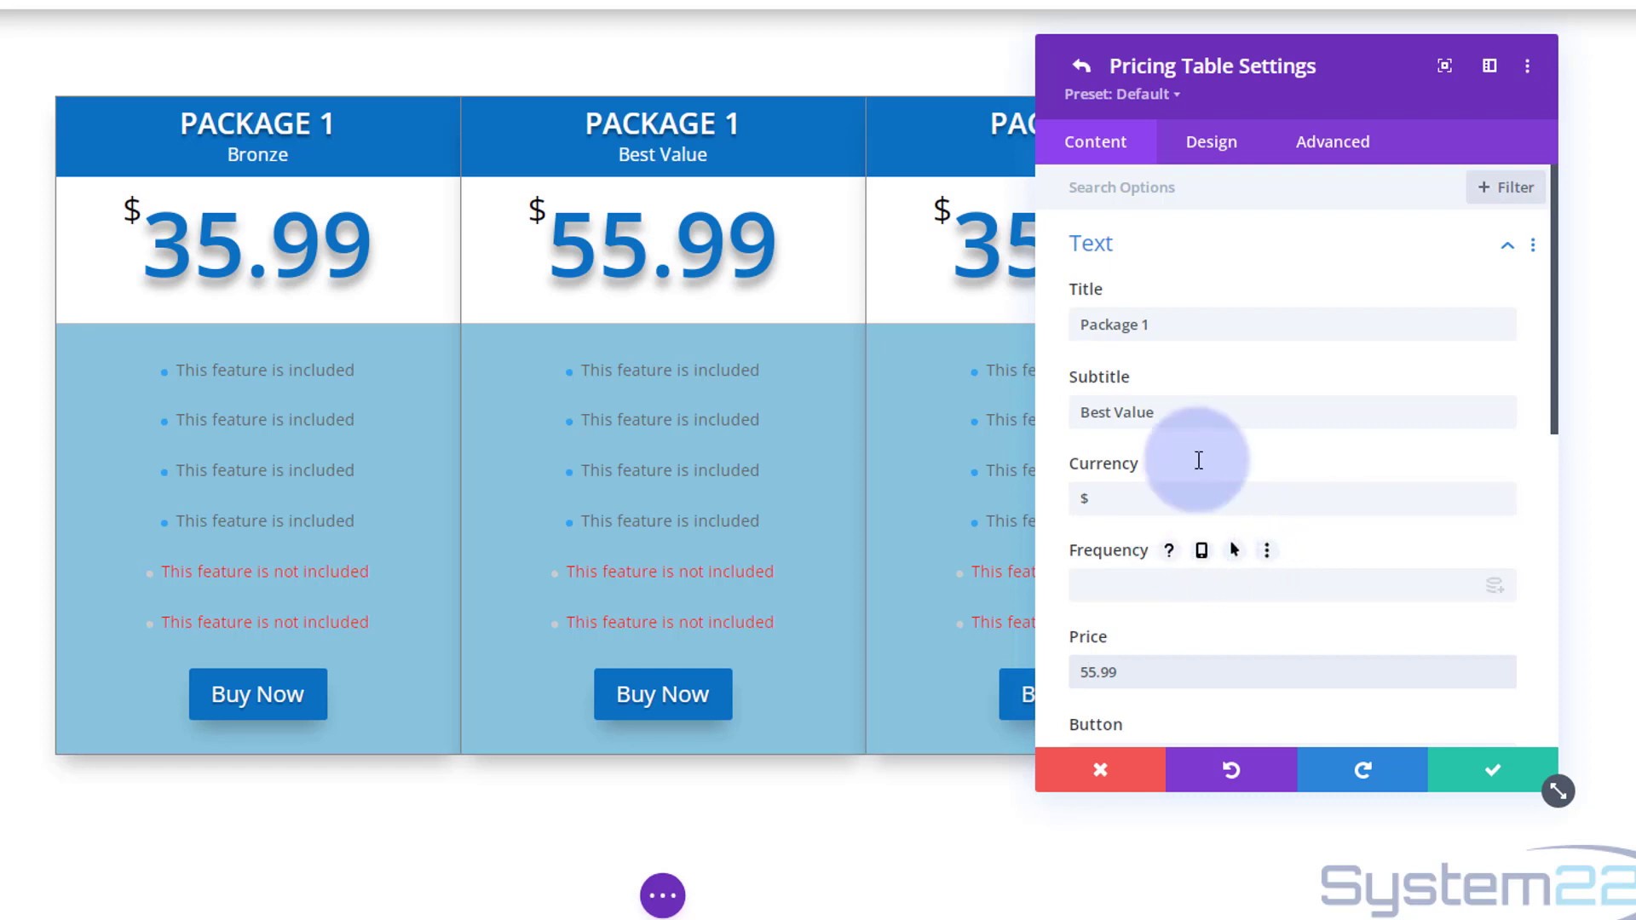
Make the second pricing table the featured table in its layout options
left_click(1218, 151)
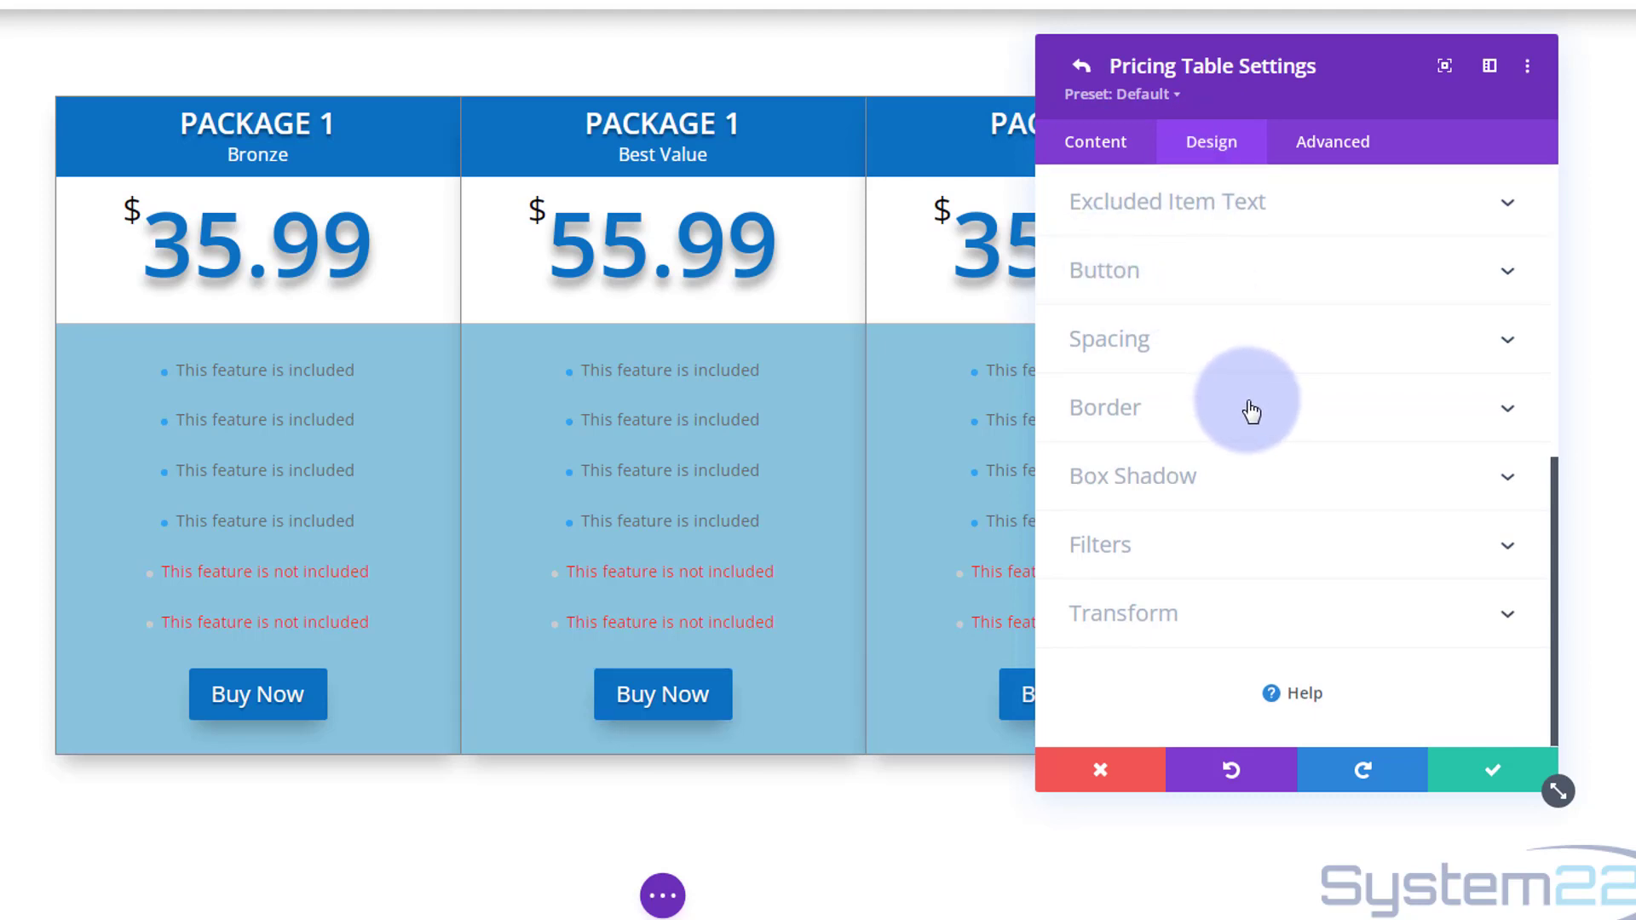
scroll(1250, 412, "up", 7)
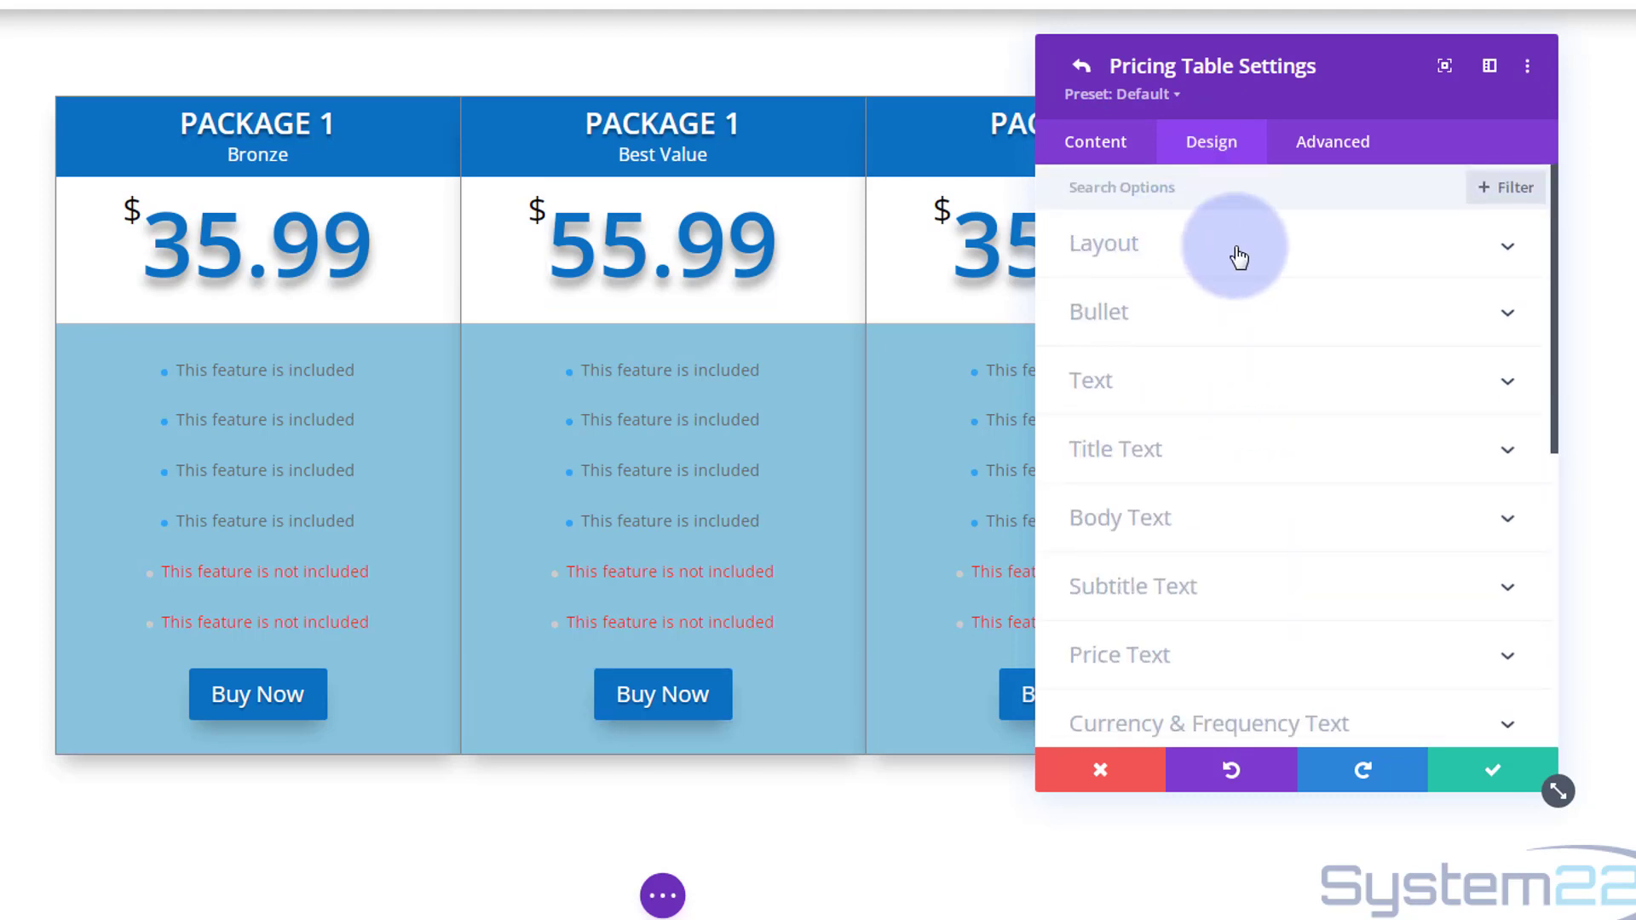
left_click(1238, 255)
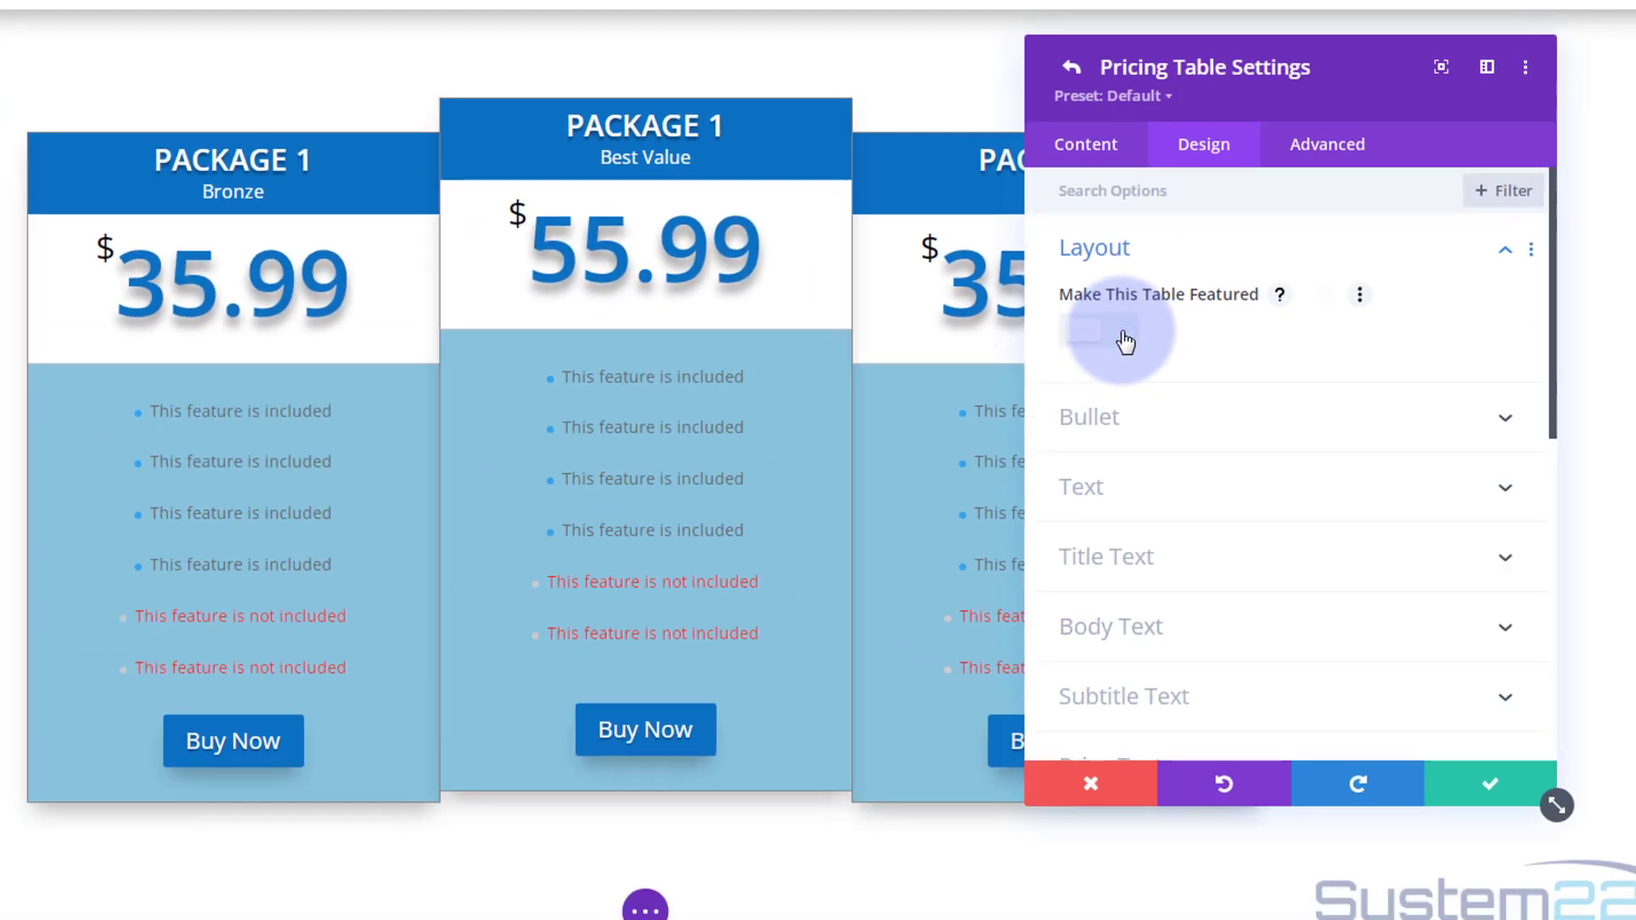
left_click(1125, 342)
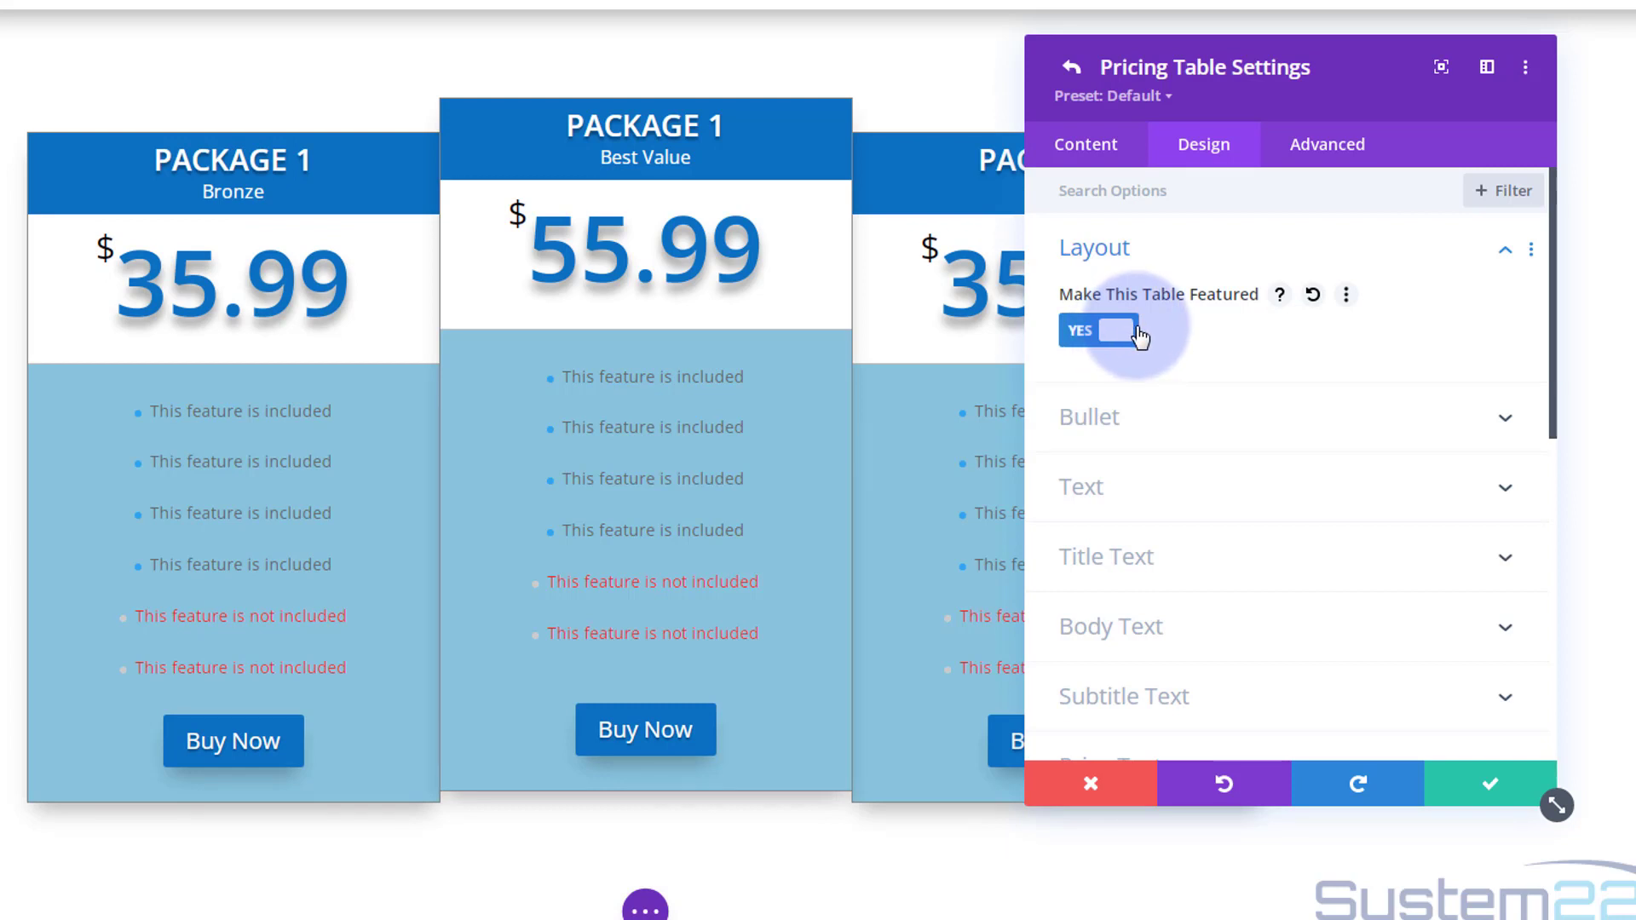
Change the second pricing table's title to "Package 2"
left_click(1086, 144)
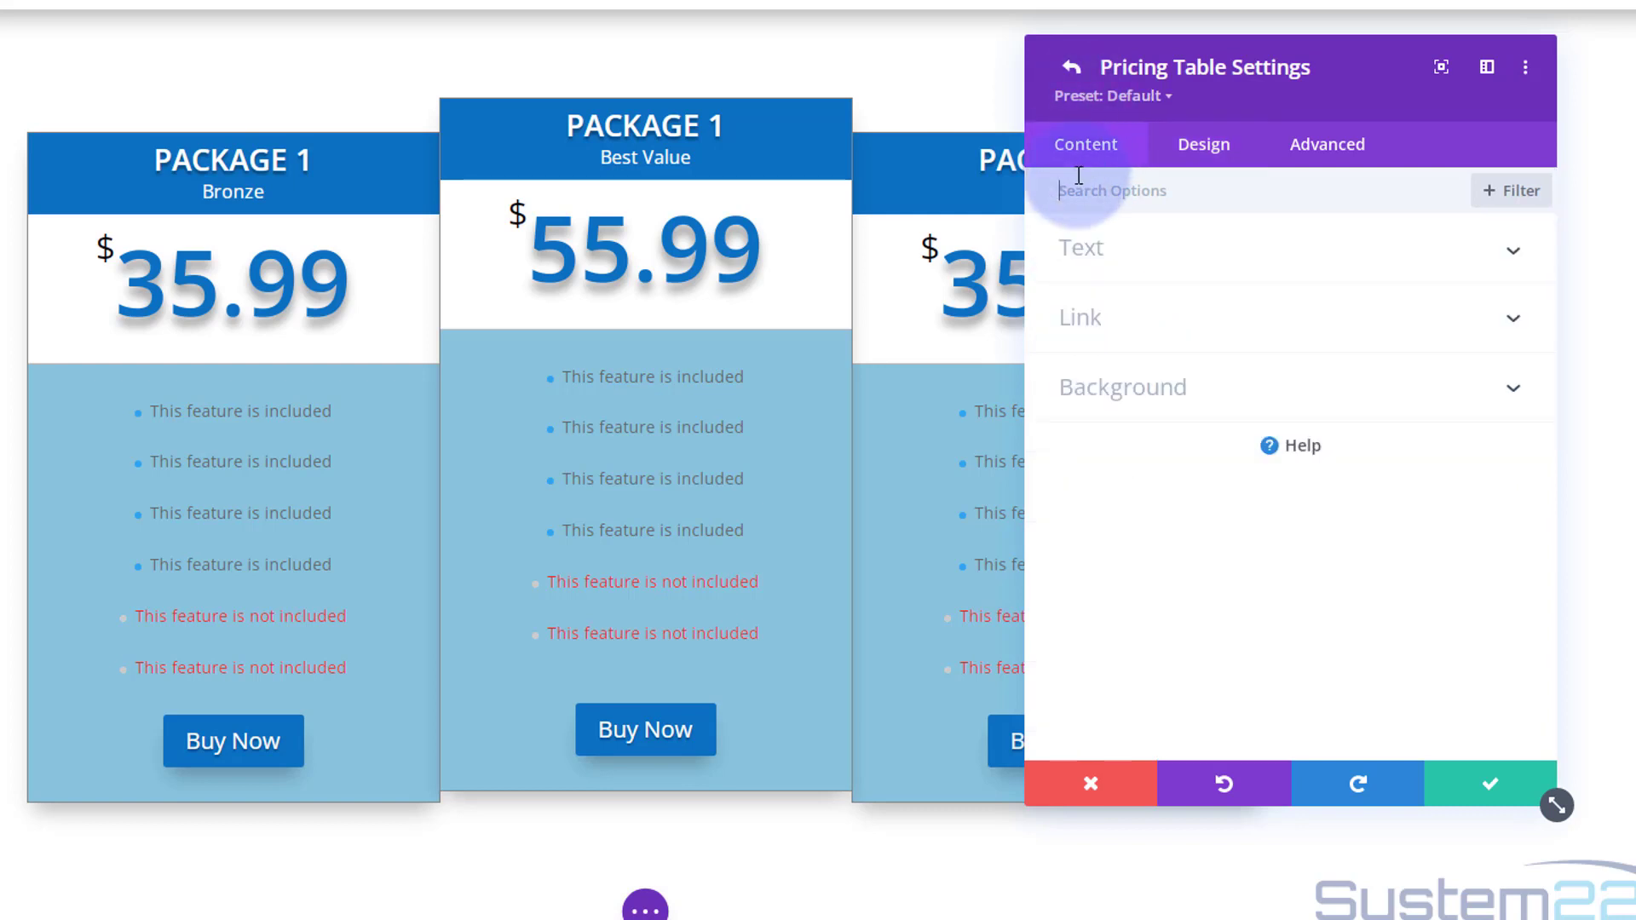
left_click(1163, 260)
left_click(1138, 331)
key("BackSpace")
key("ctrl+z")
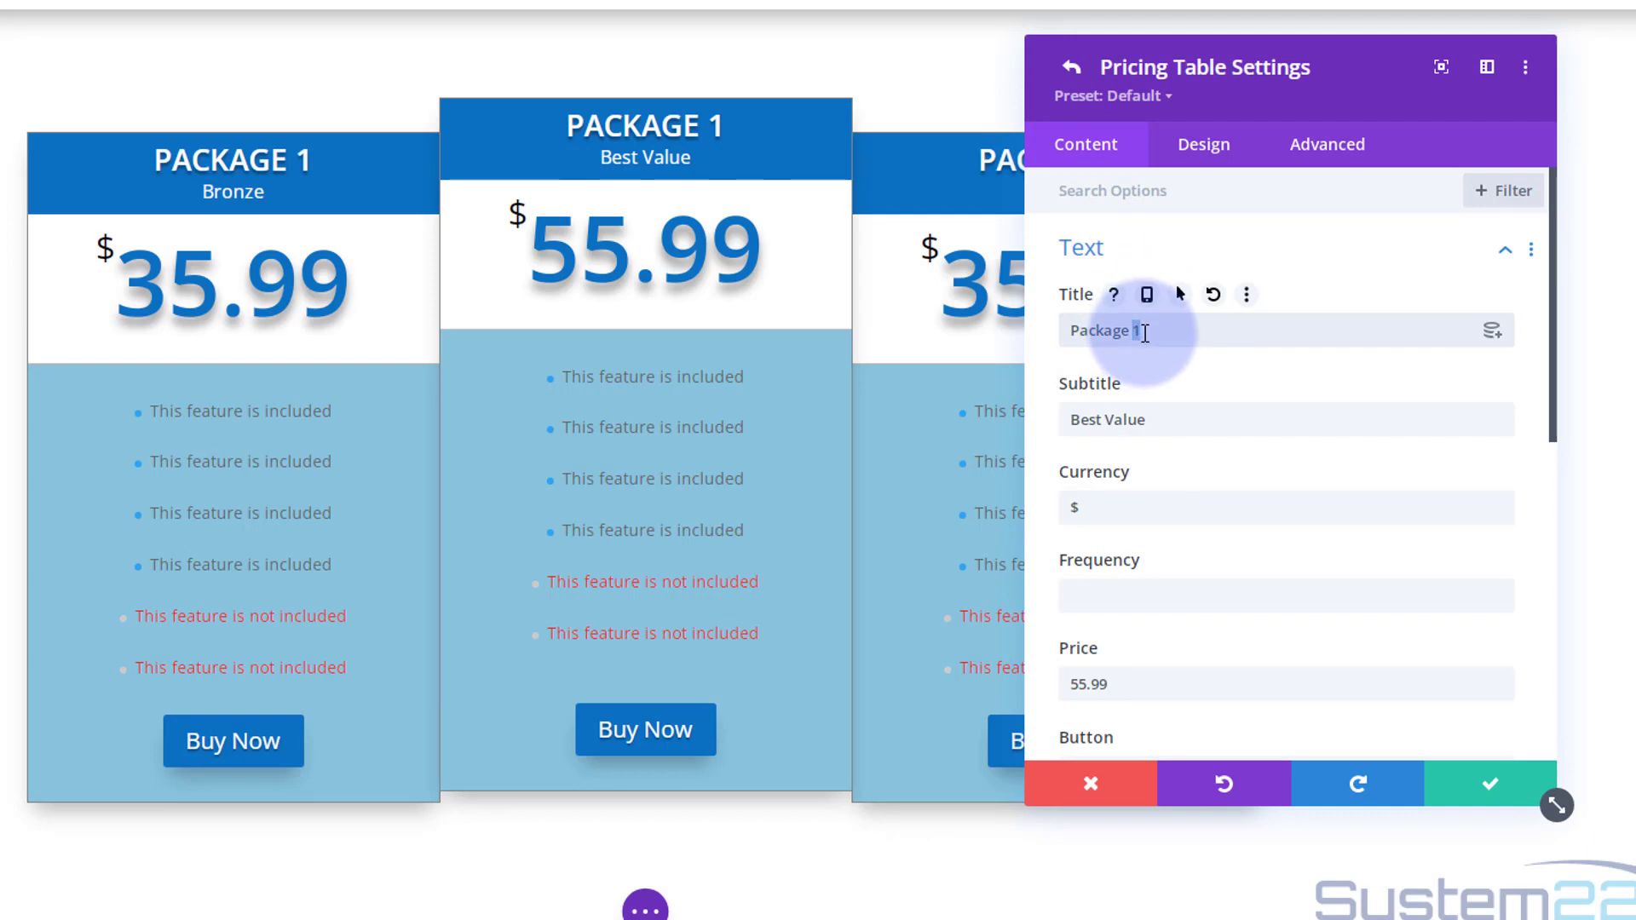
type("2")
Set the Package 2 table's header background color to the saved purple
left_click(1210, 149)
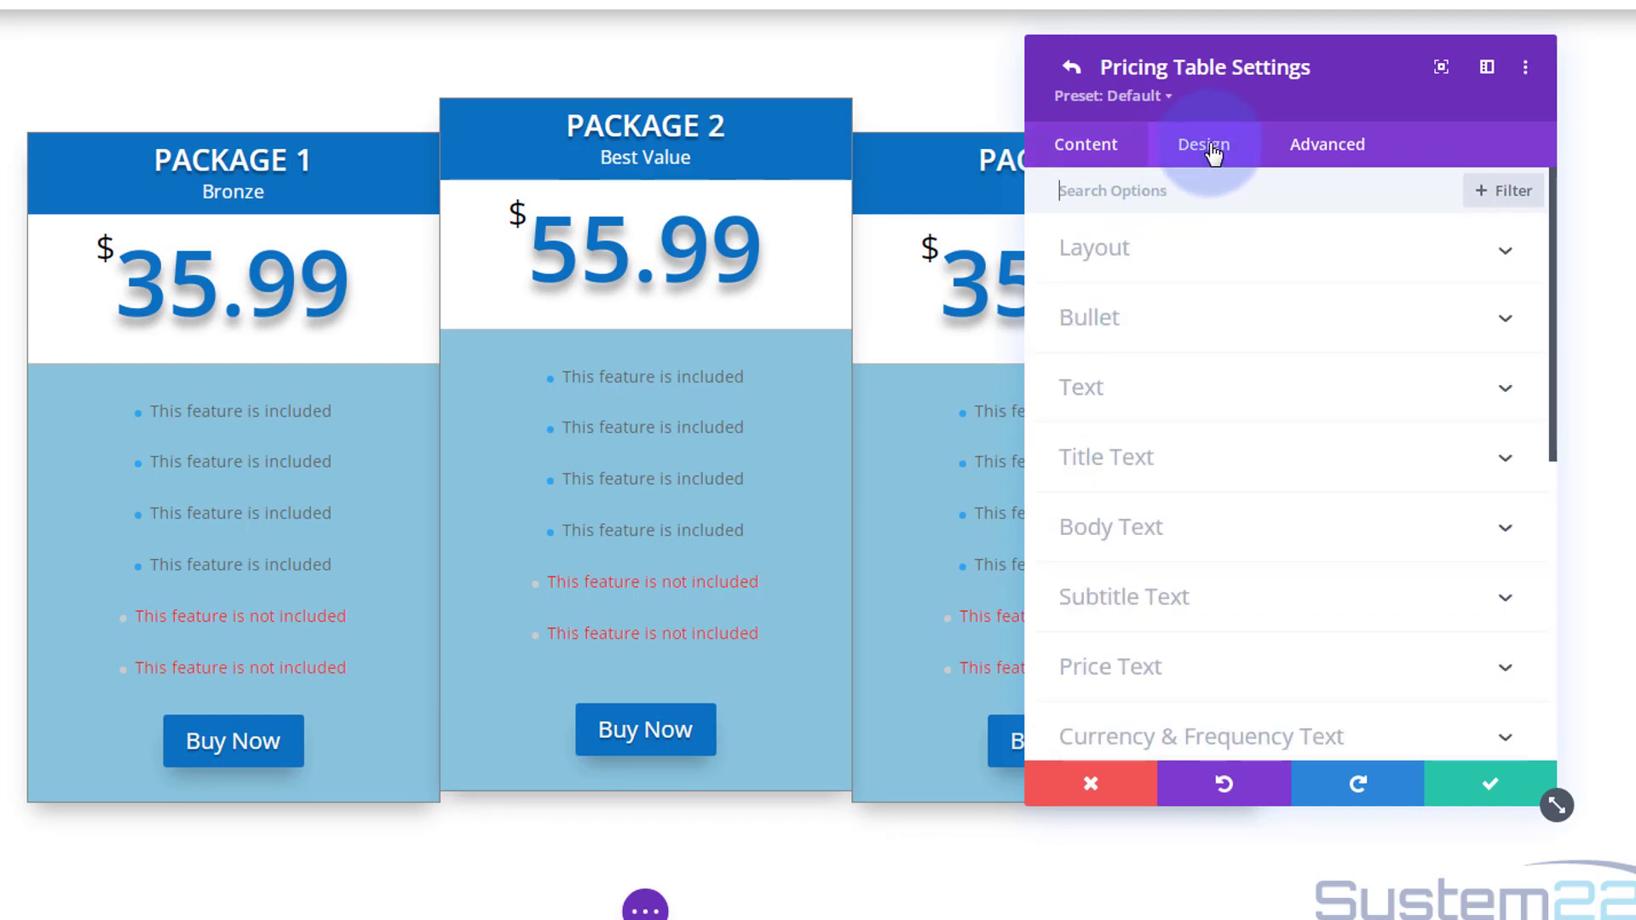
scroll(1254, 362, "down", 2)
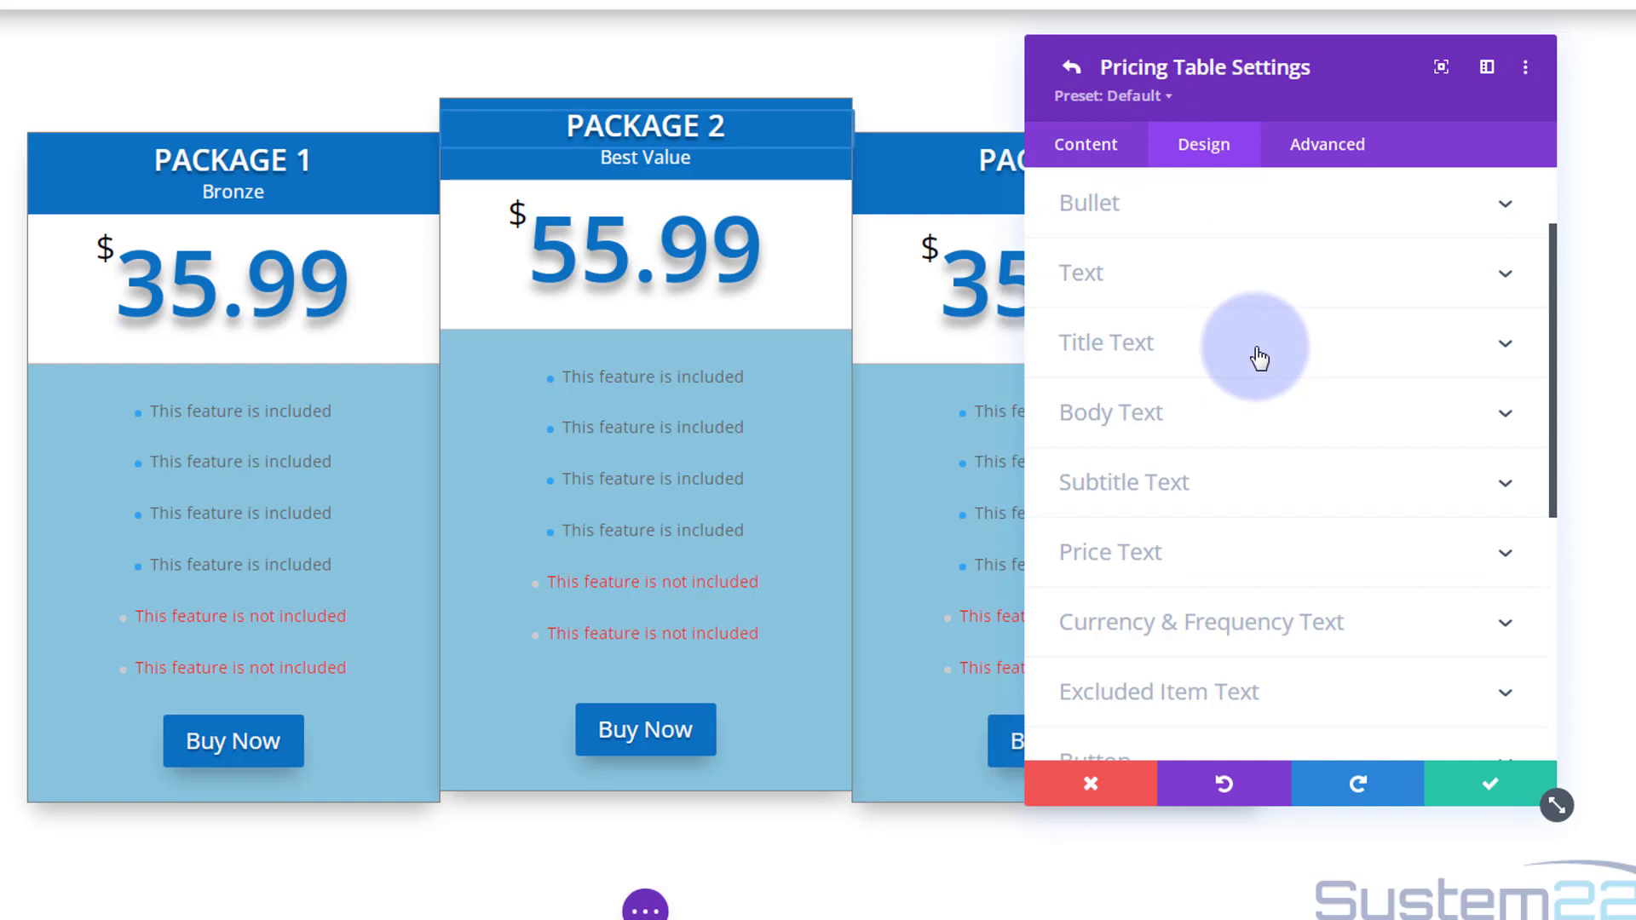
left_click(1259, 349)
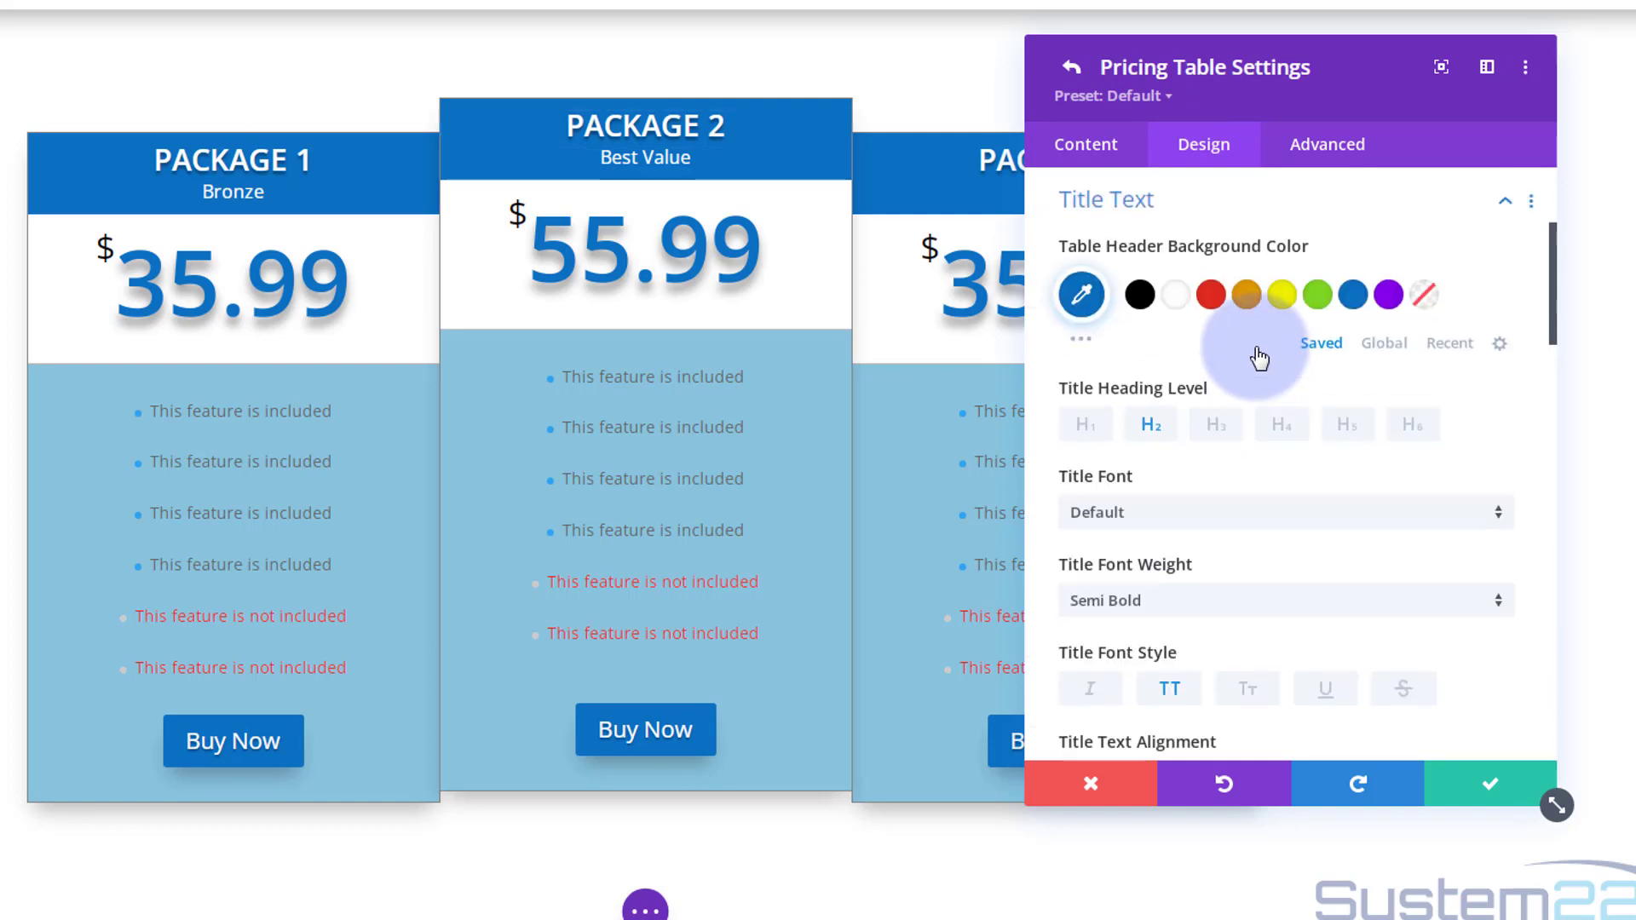
left_click(1388, 298)
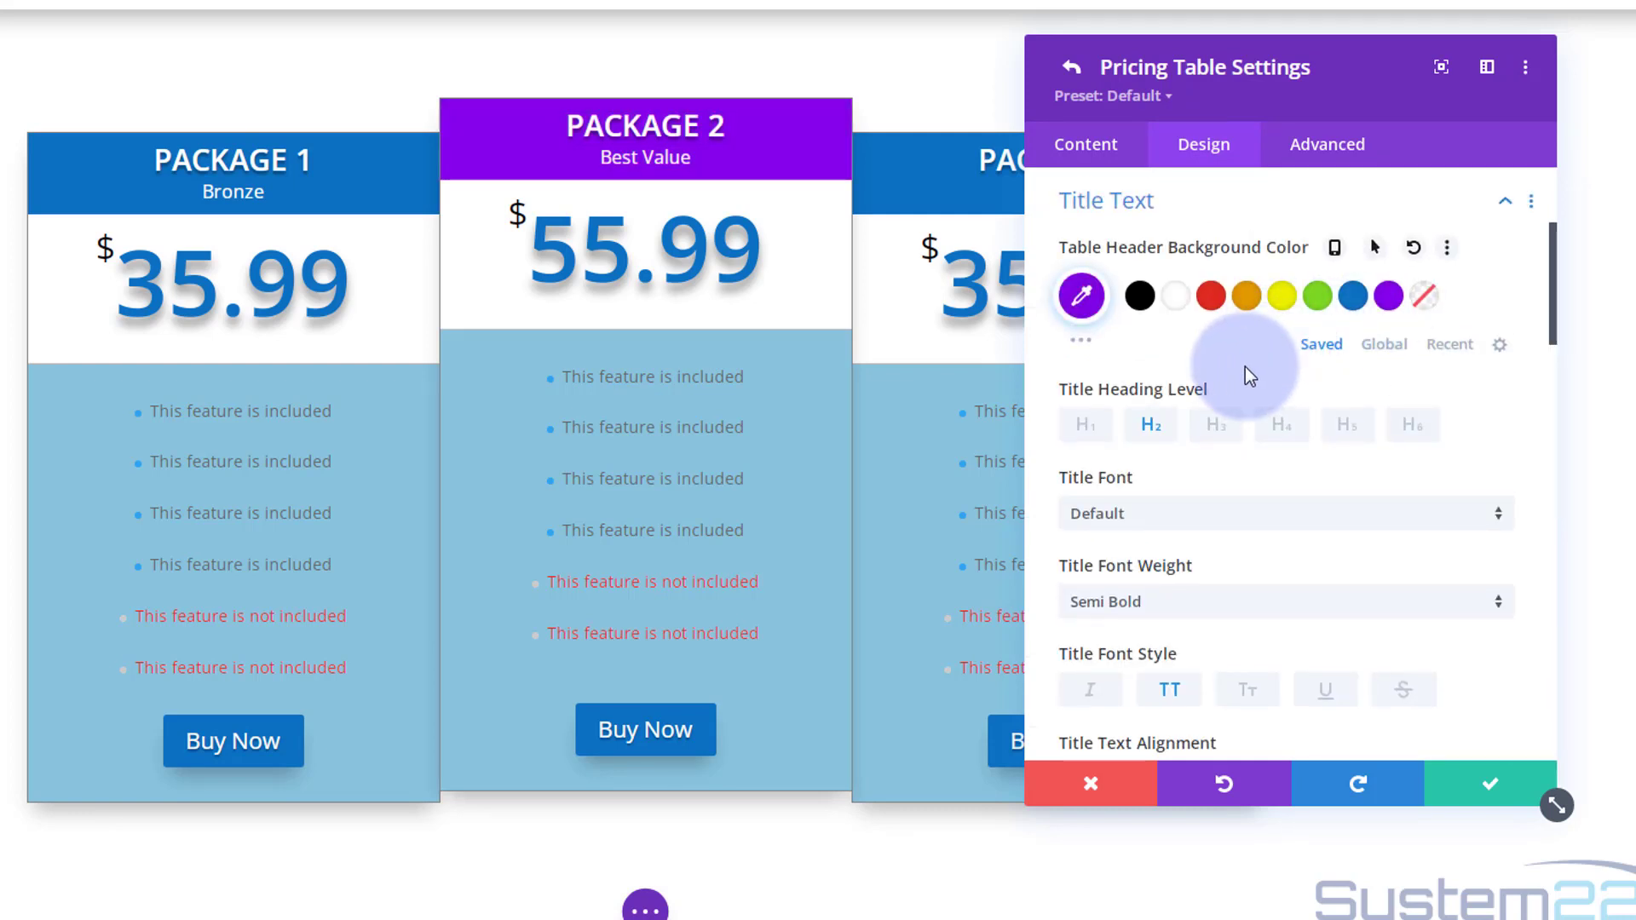
Set the Package 2 table's price text color to the saved purple
scroll(1244, 366, "down", 1)
scroll(1248, 375, "down", 3)
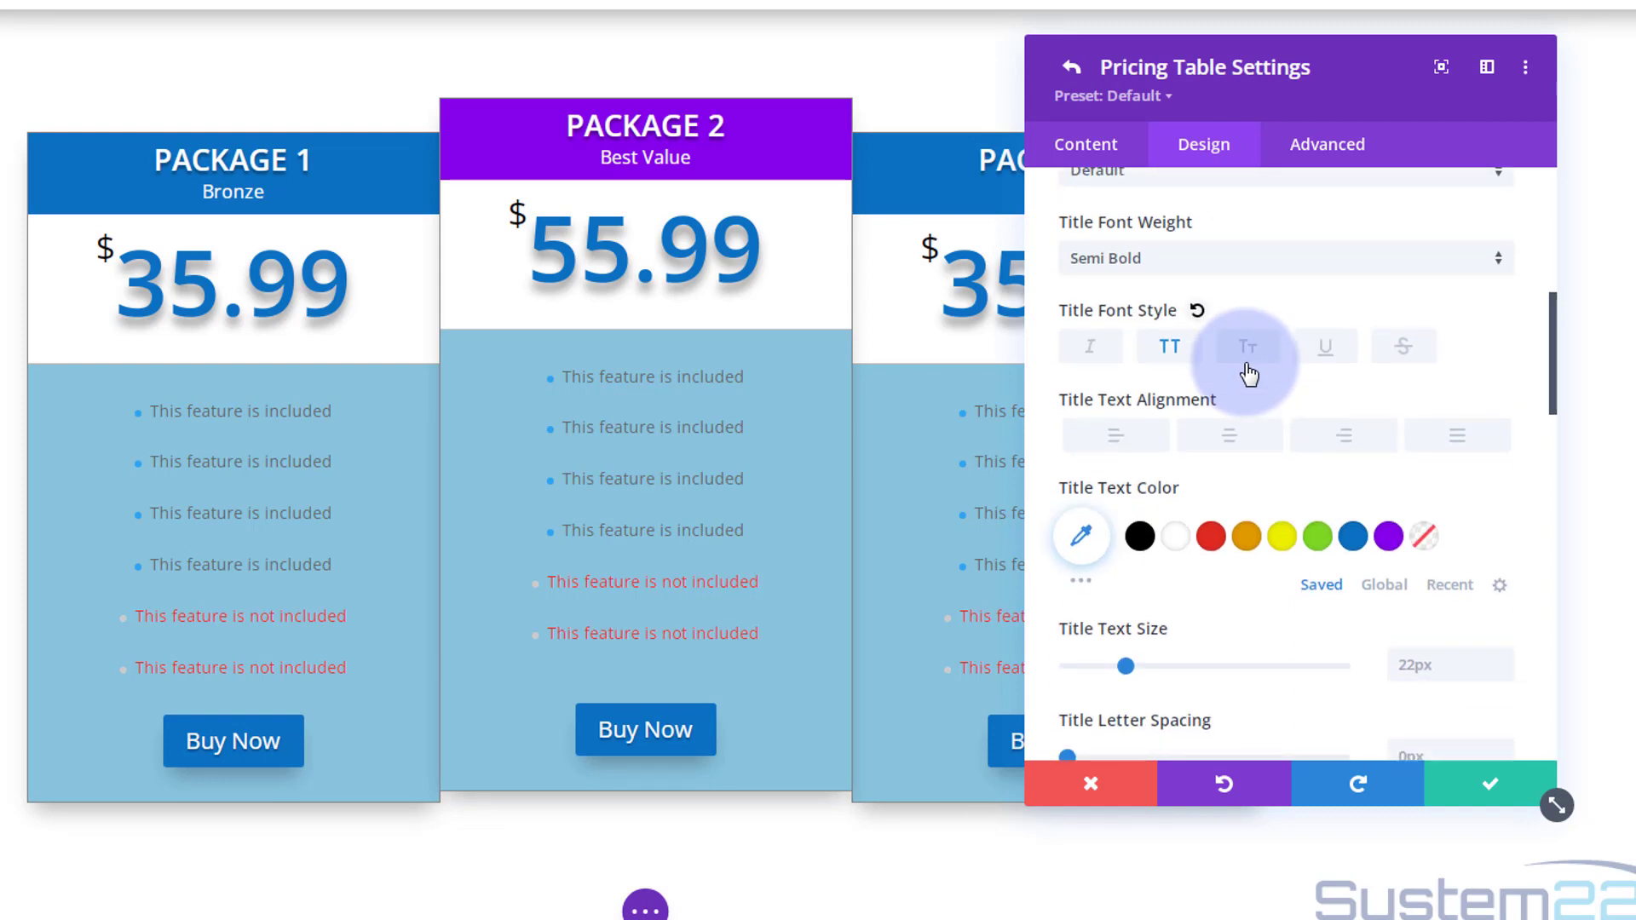
scroll(1248, 373, "down", 15)
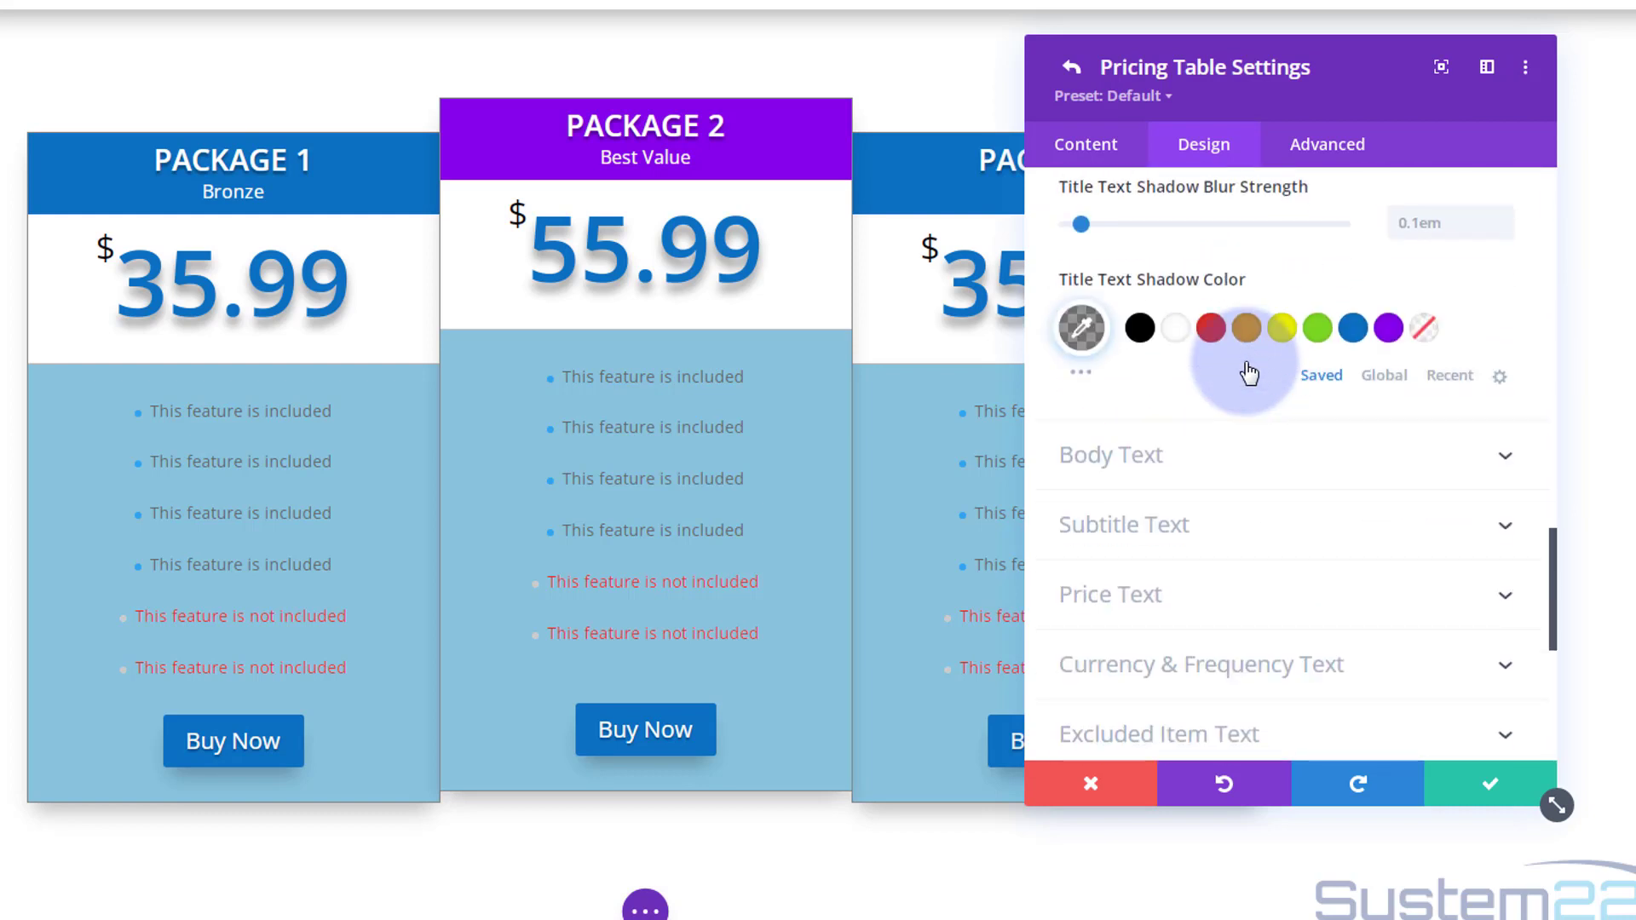
left_click(1247, 594)
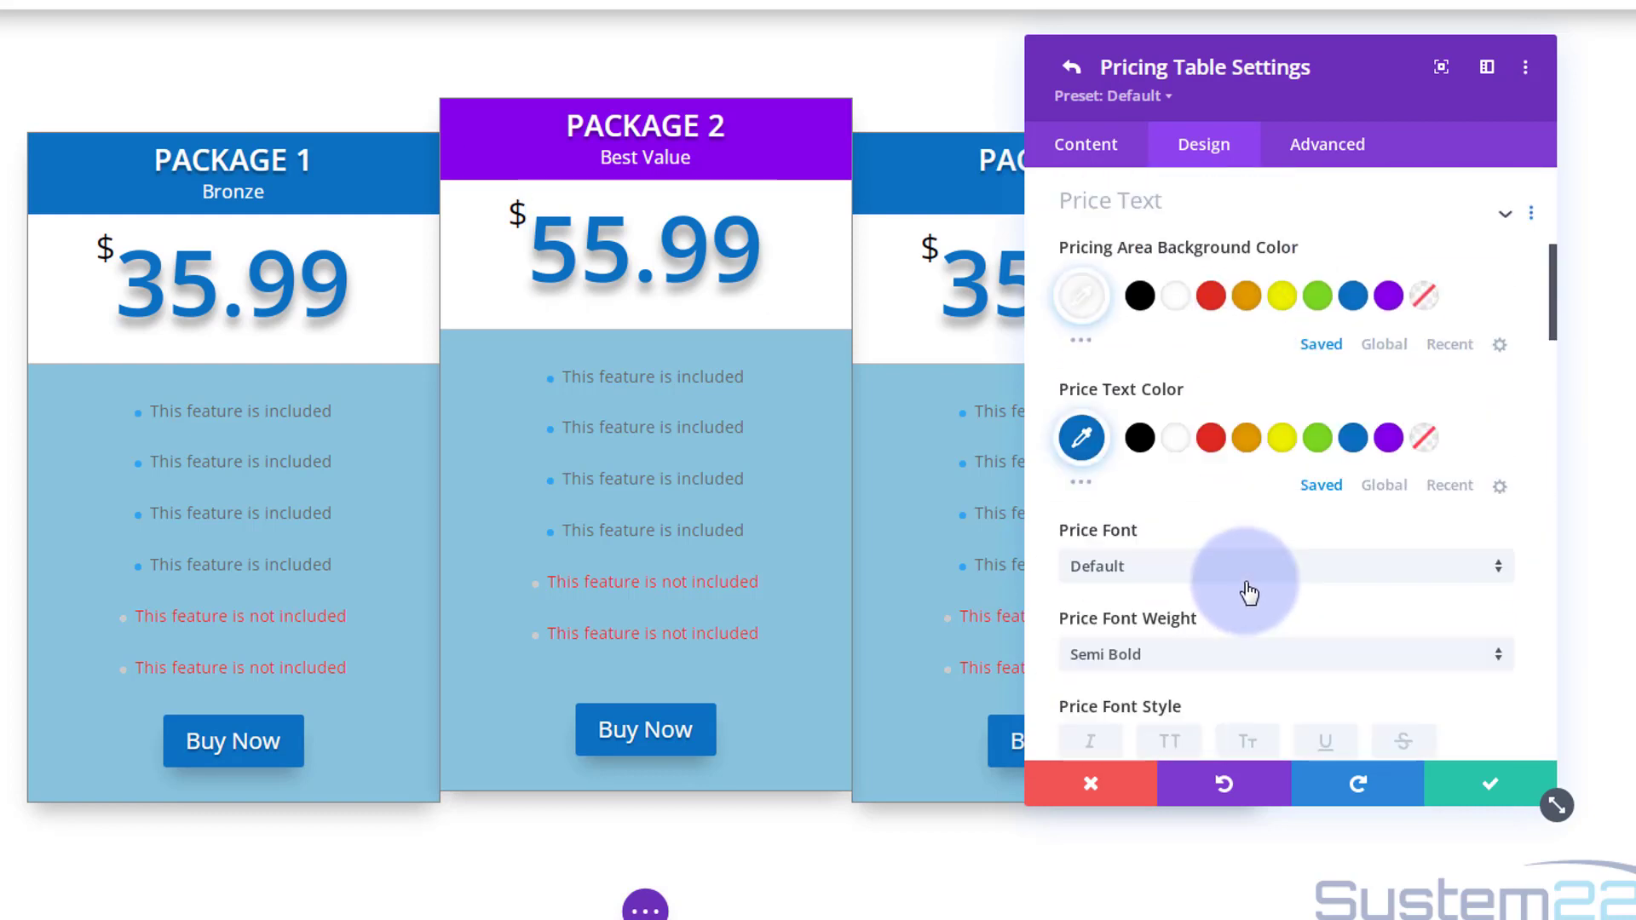
left_click(1388, 439)
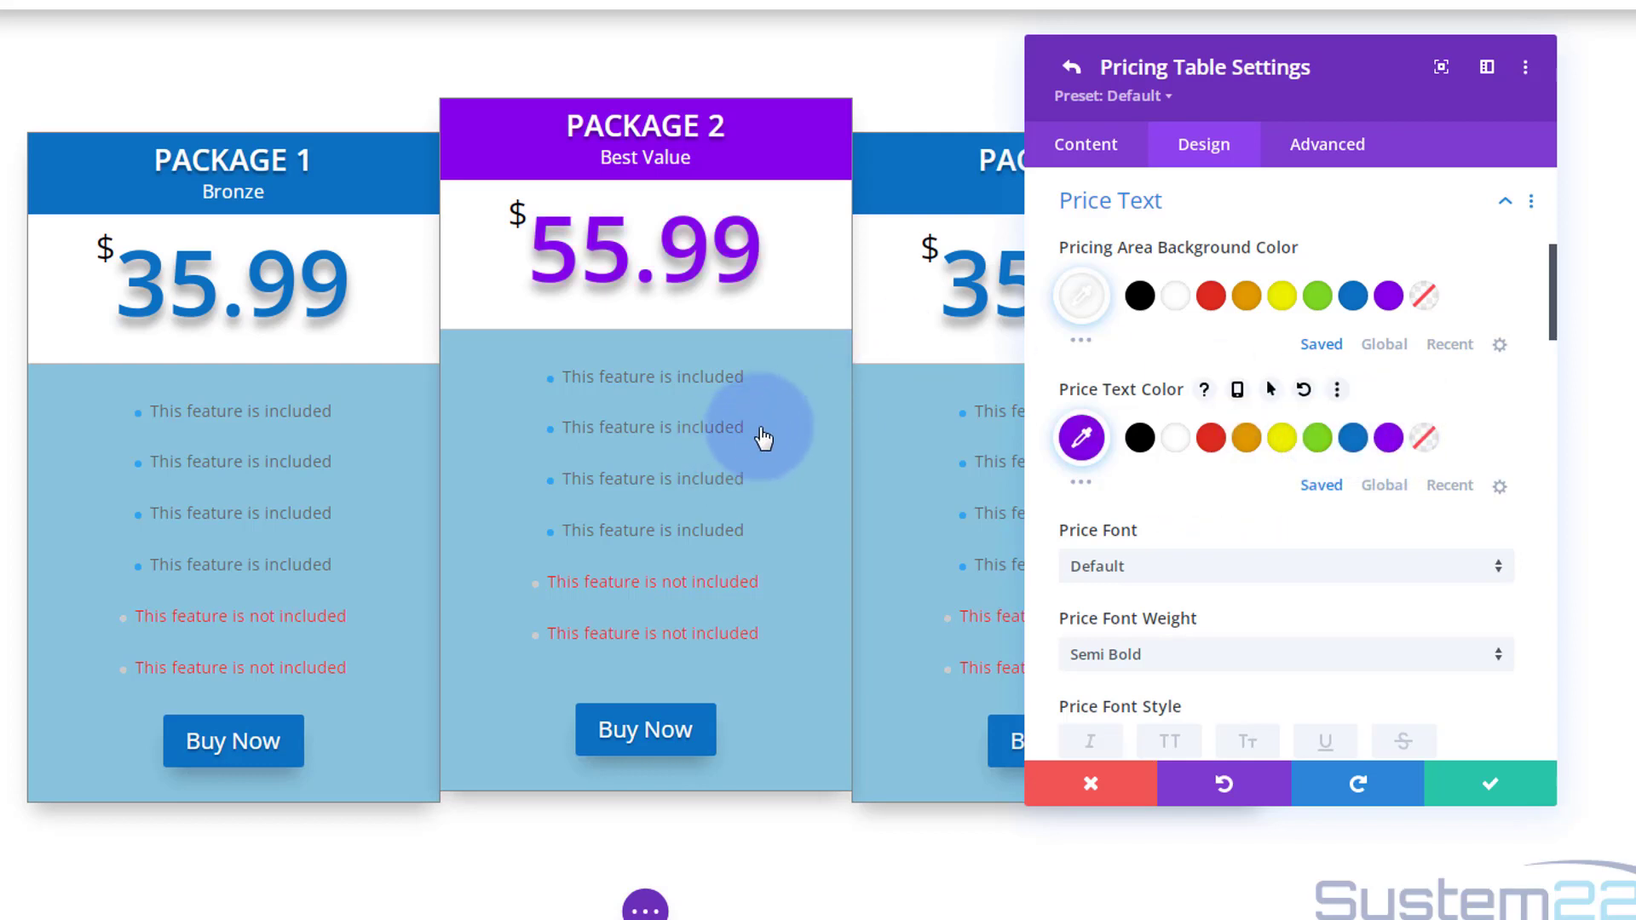
Change the Package 2 table's background to a light purple from the expanded color palette
left_click(1090, 151)
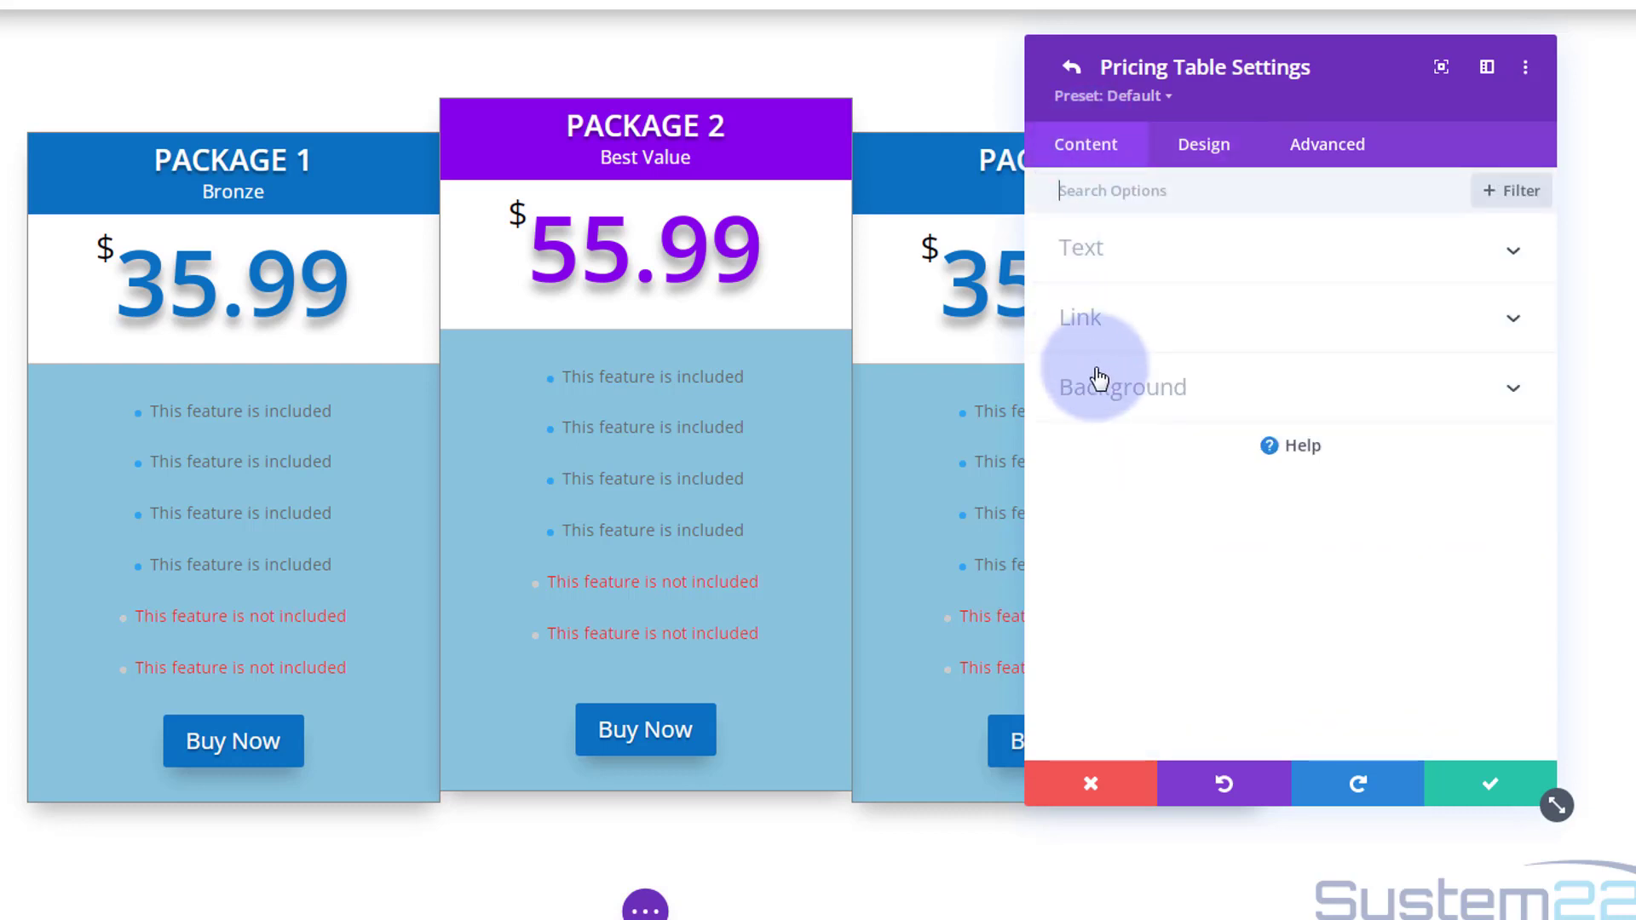
left_click(1129, 383)
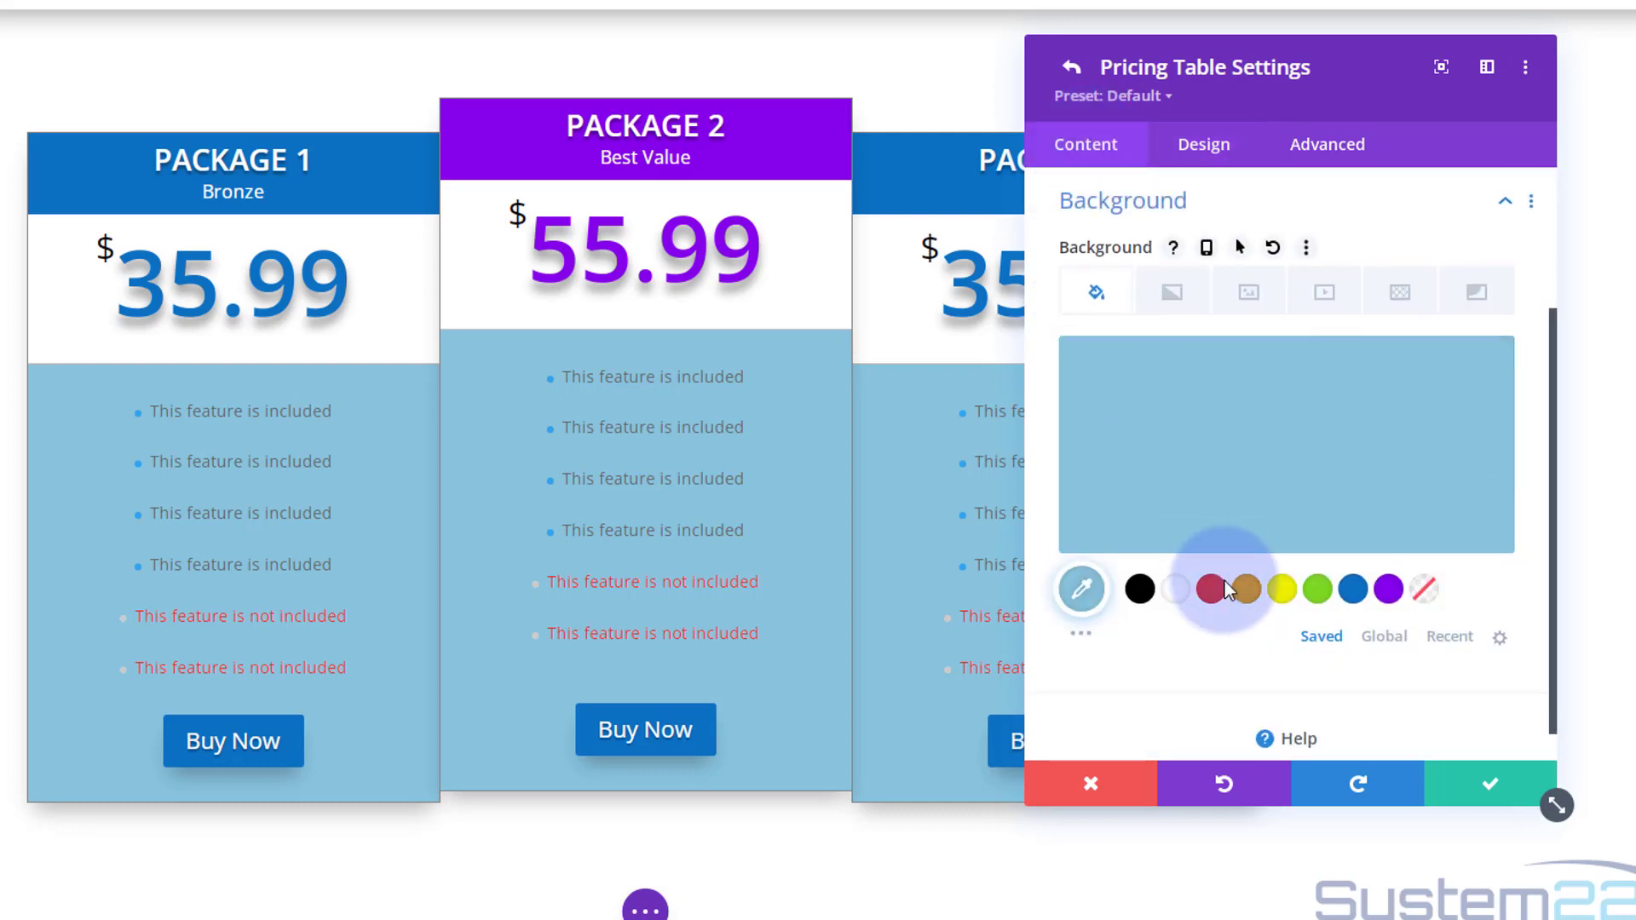
left_click(1390, 593)
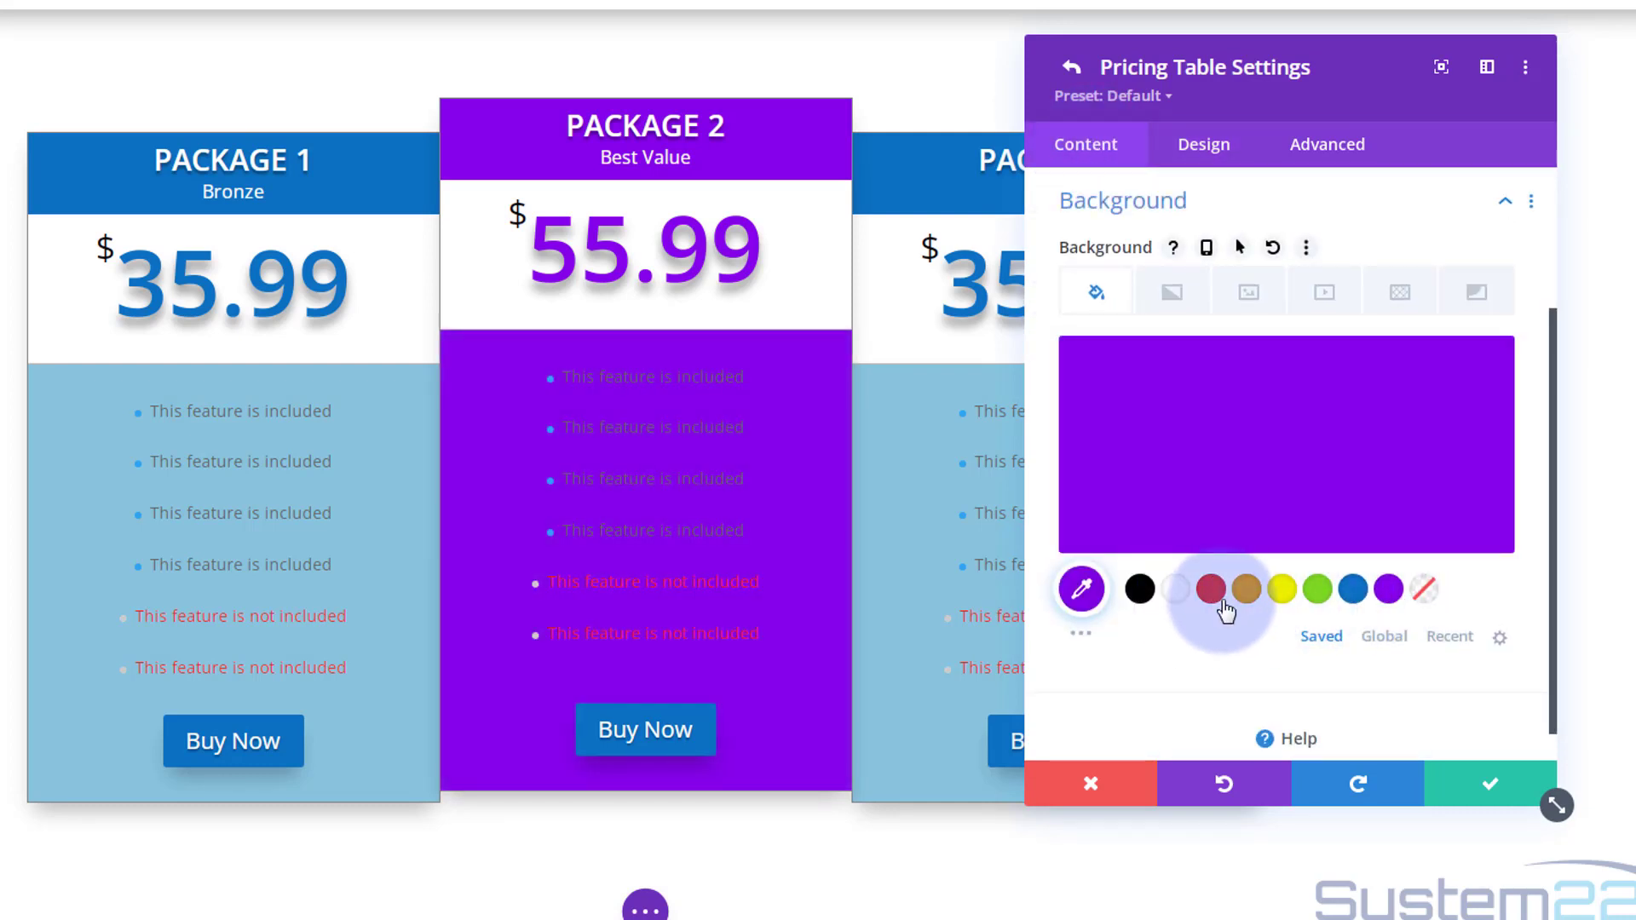
left_click(1079, 636)
scroll(1065, 662, "down", 3)
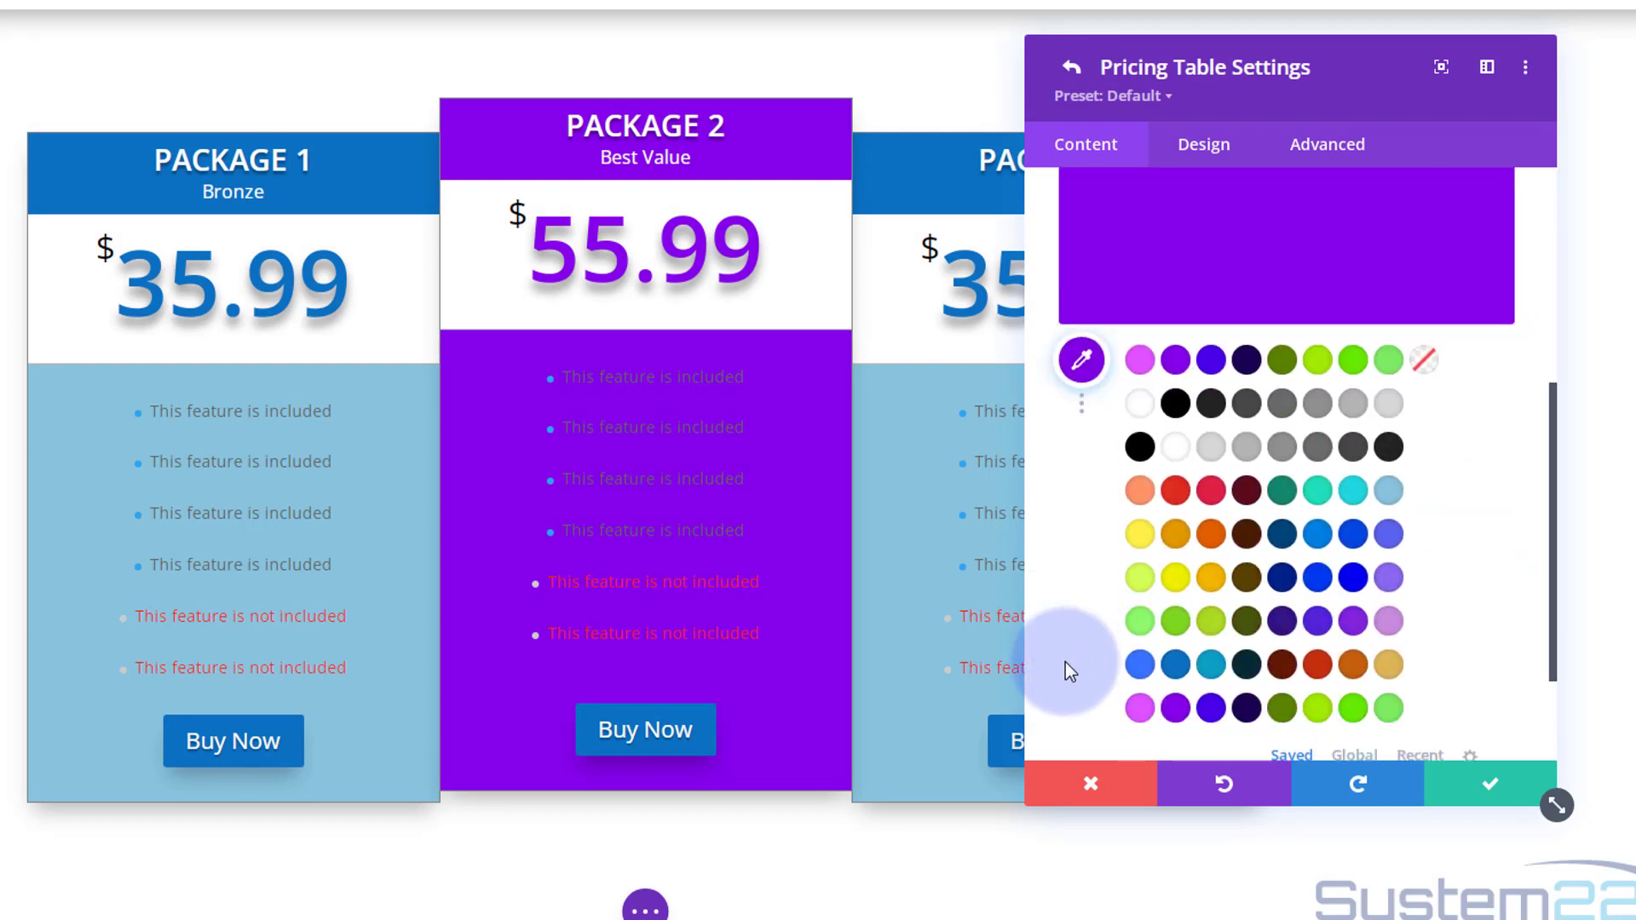
left_click(1389, 622)
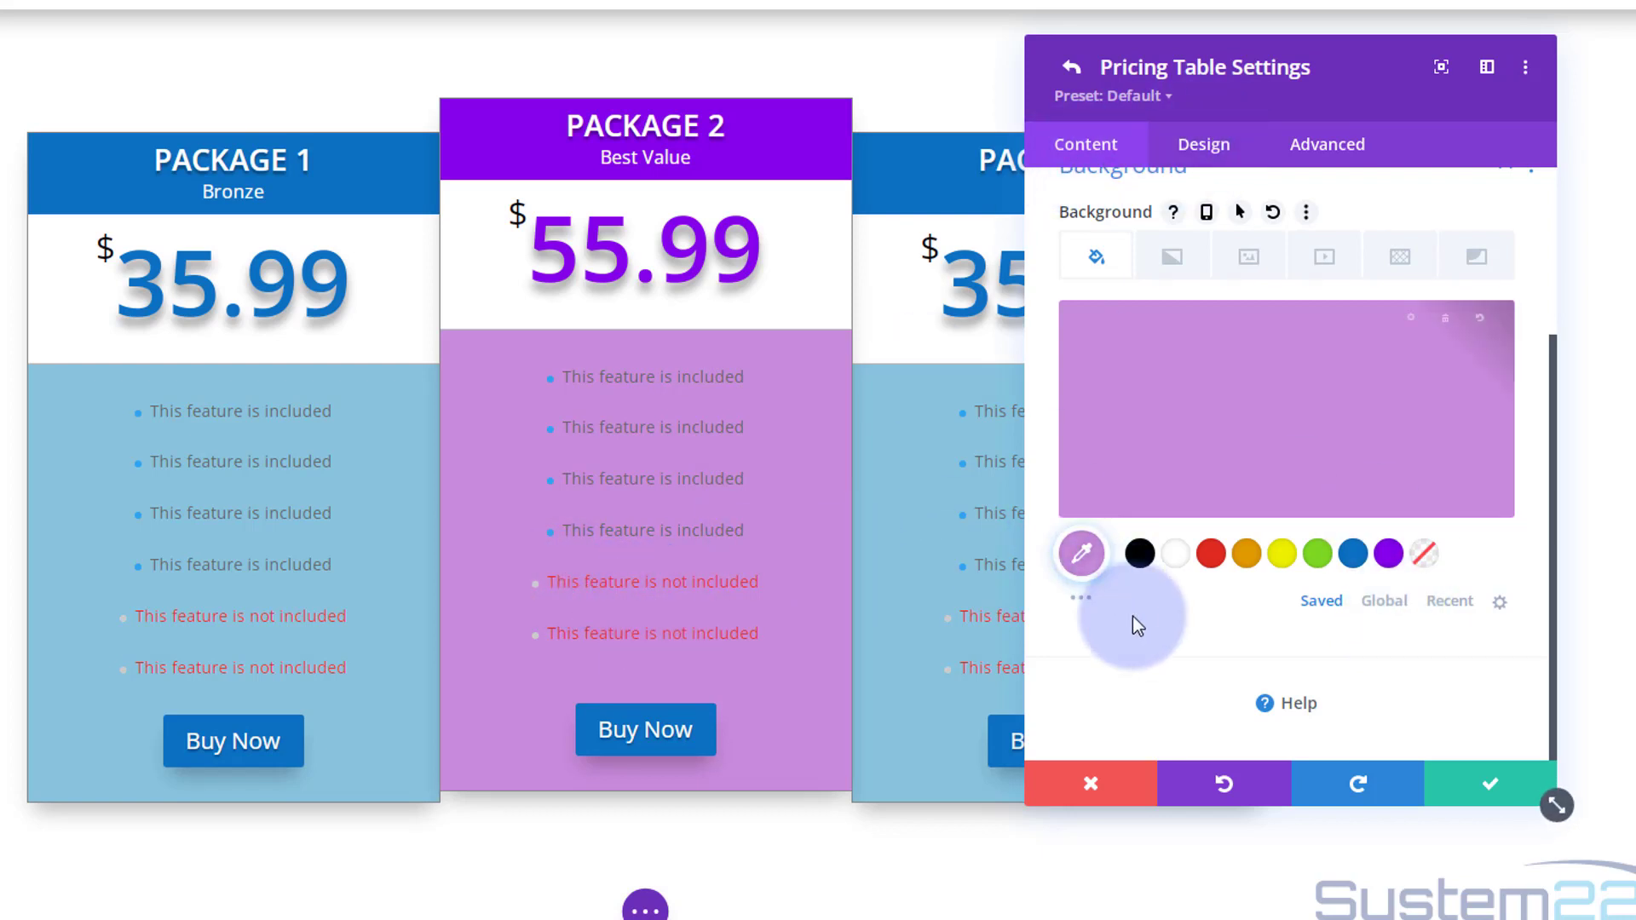
Turn the fifth feature line of Package 2 into an included item reading "+ This feature is included"
scroll(1166, 660, "up", 3)
left_click(1186, 256)
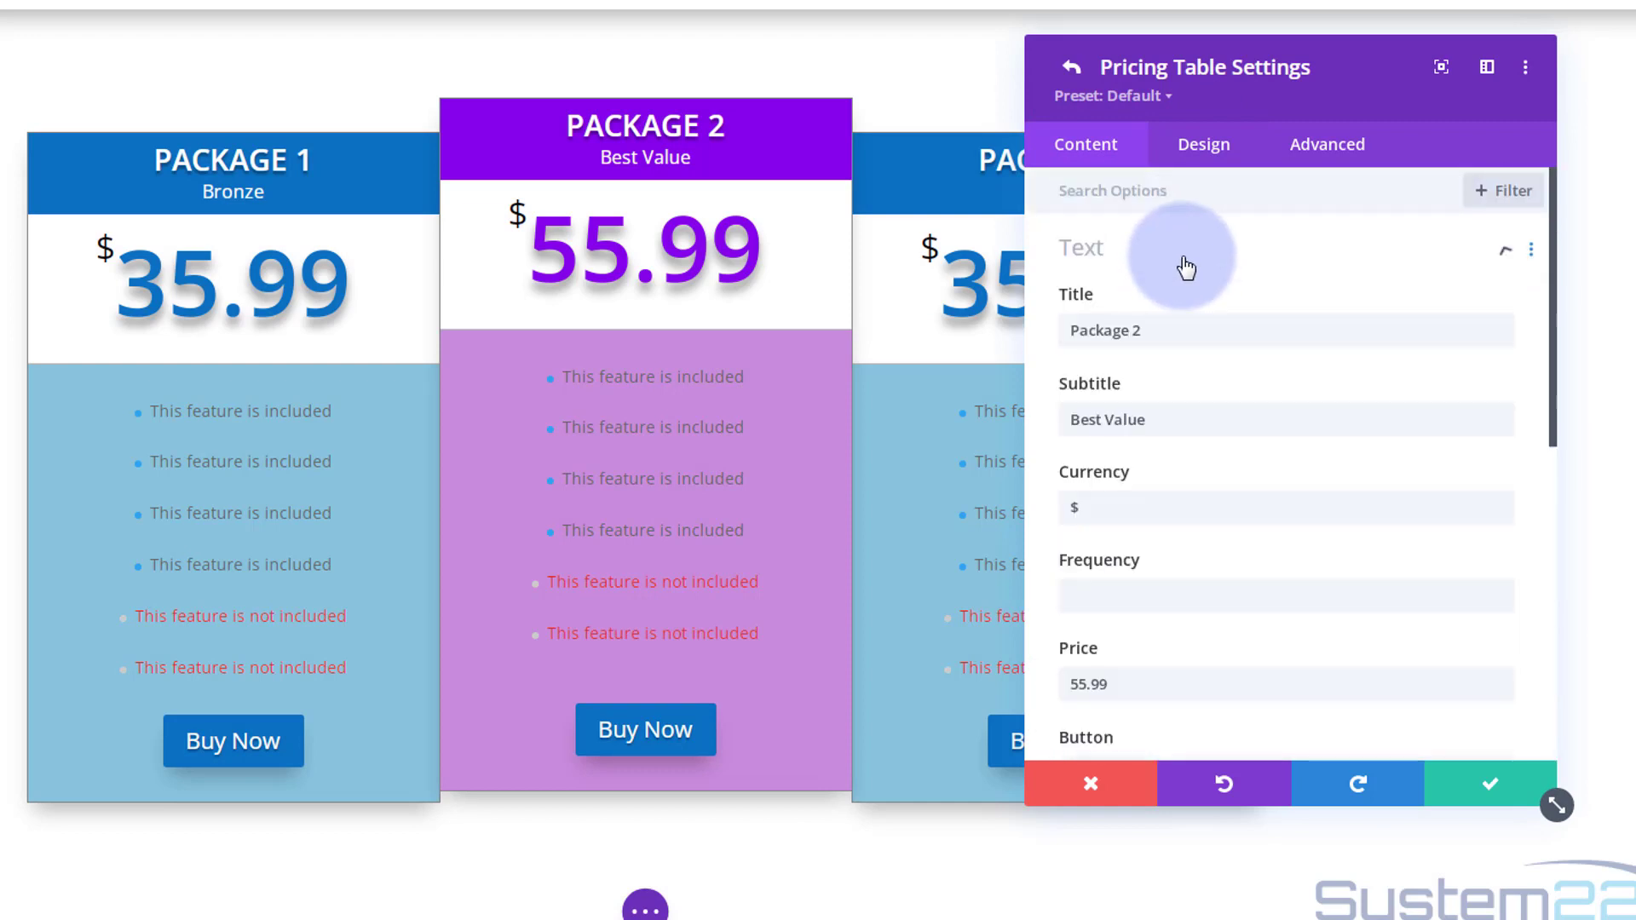
scroll(1179, 409, "down", 10)
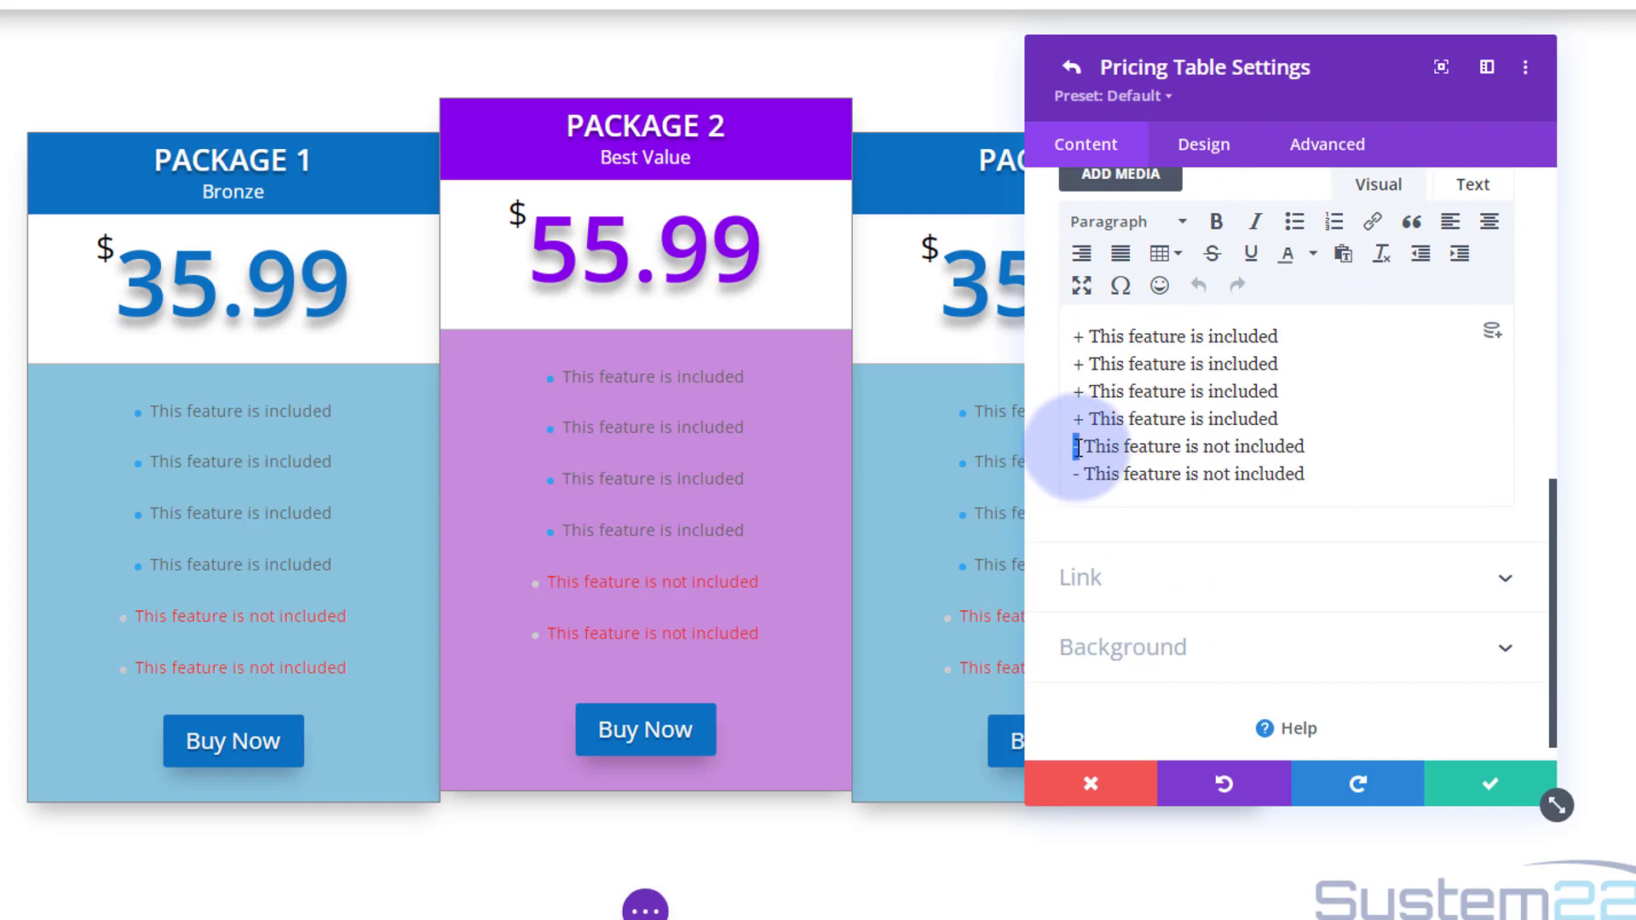
type("+")
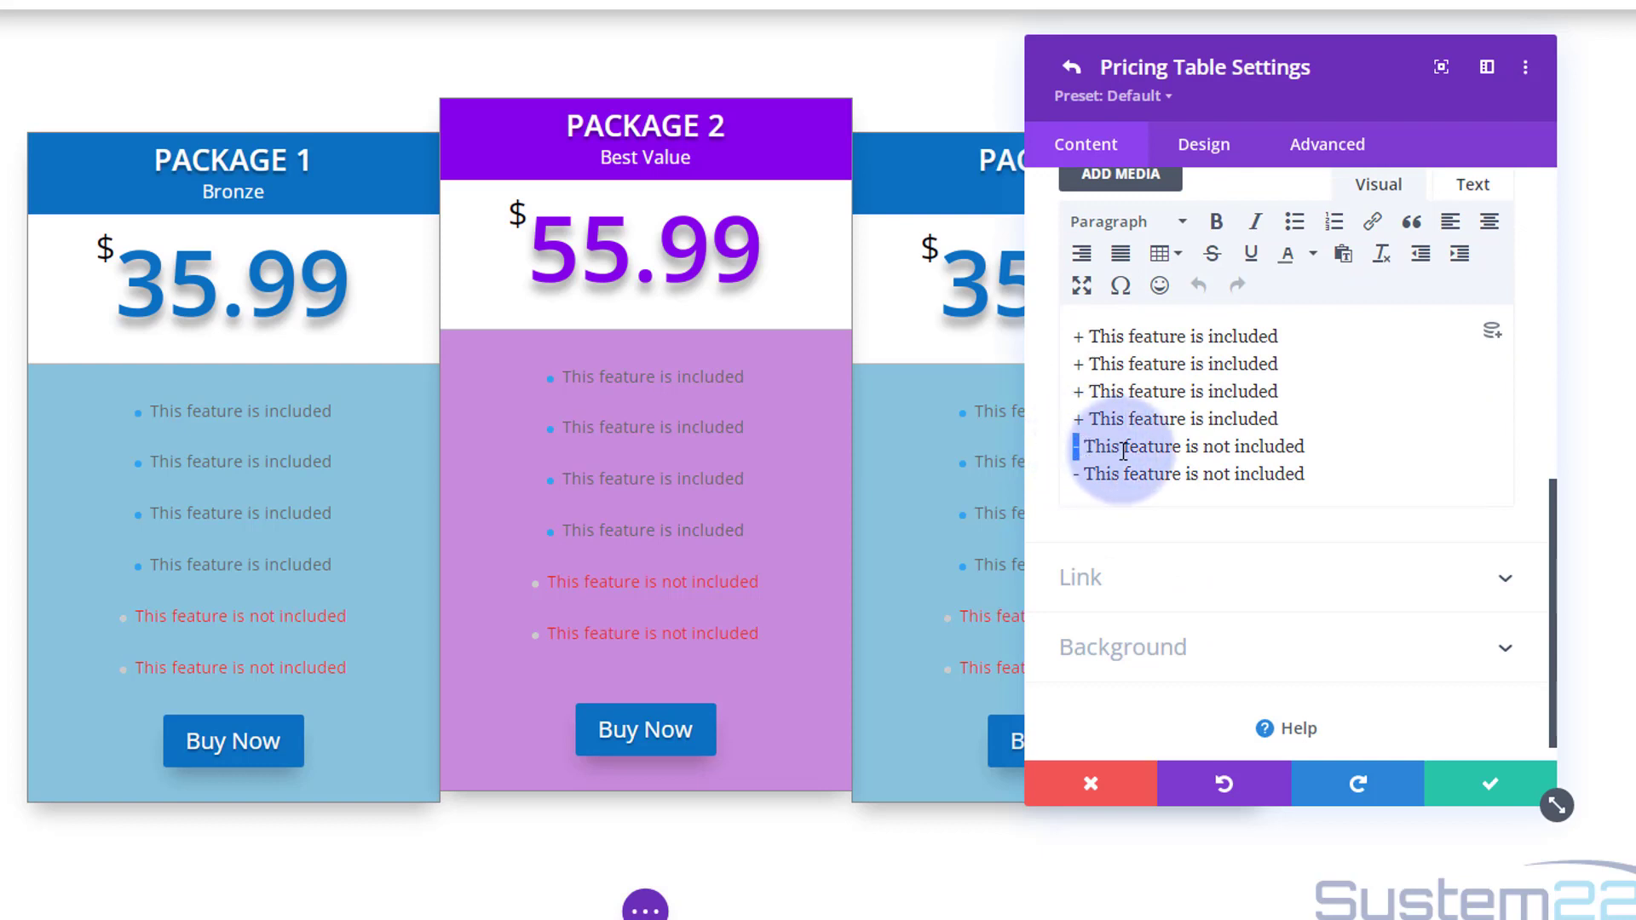
double_click(1217, 445)
key("BackSpace")
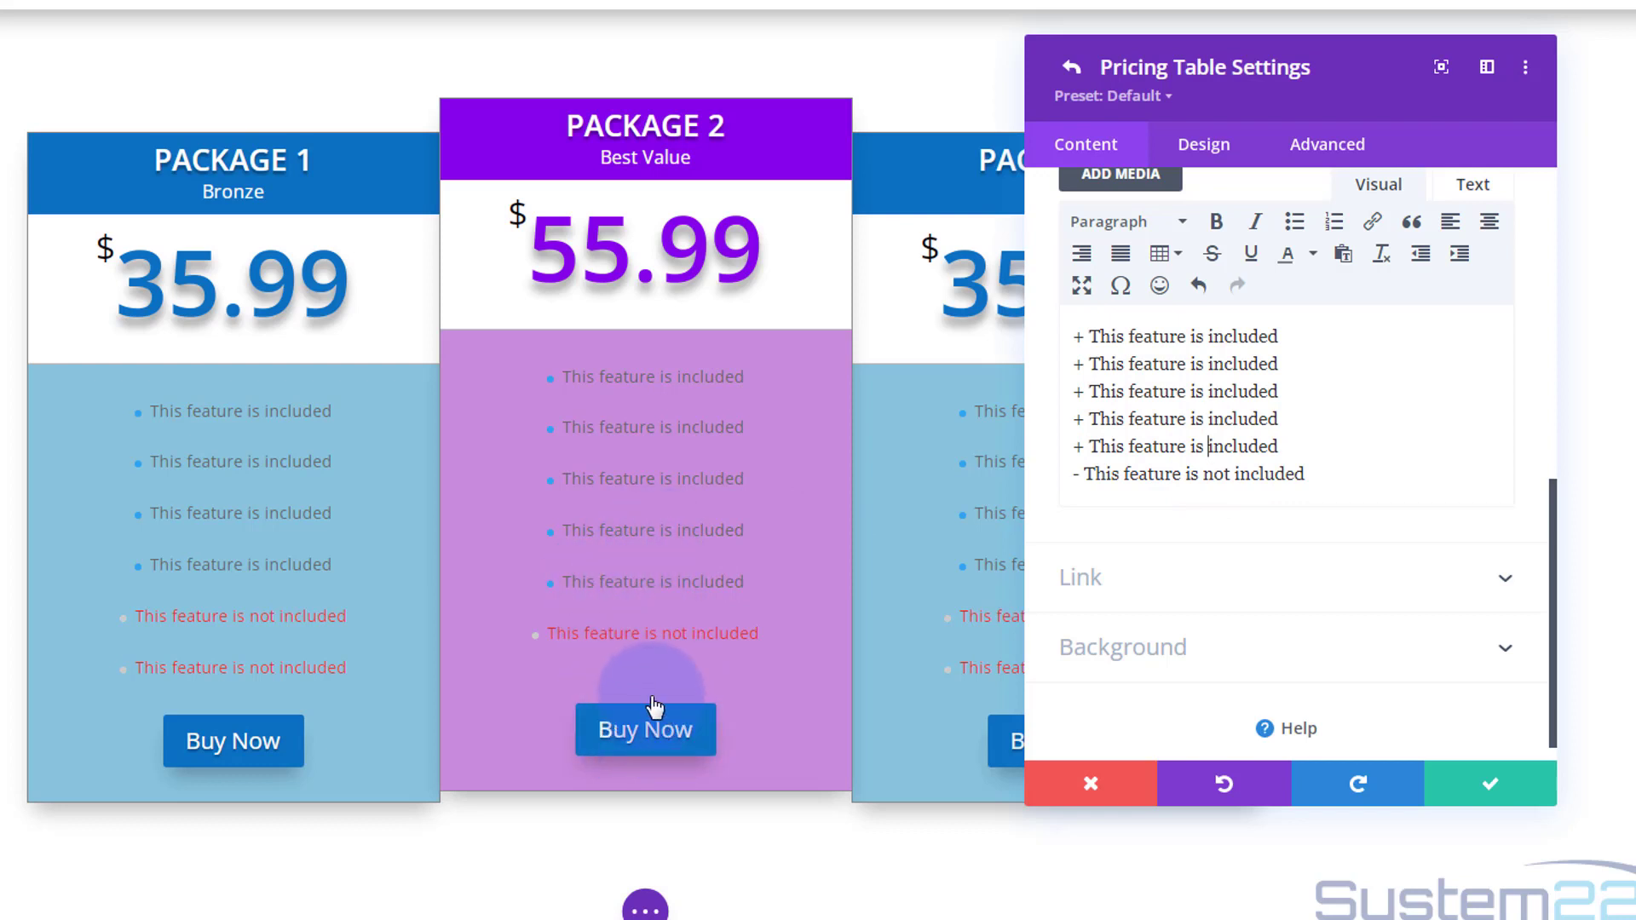
left_click(1207, 446)
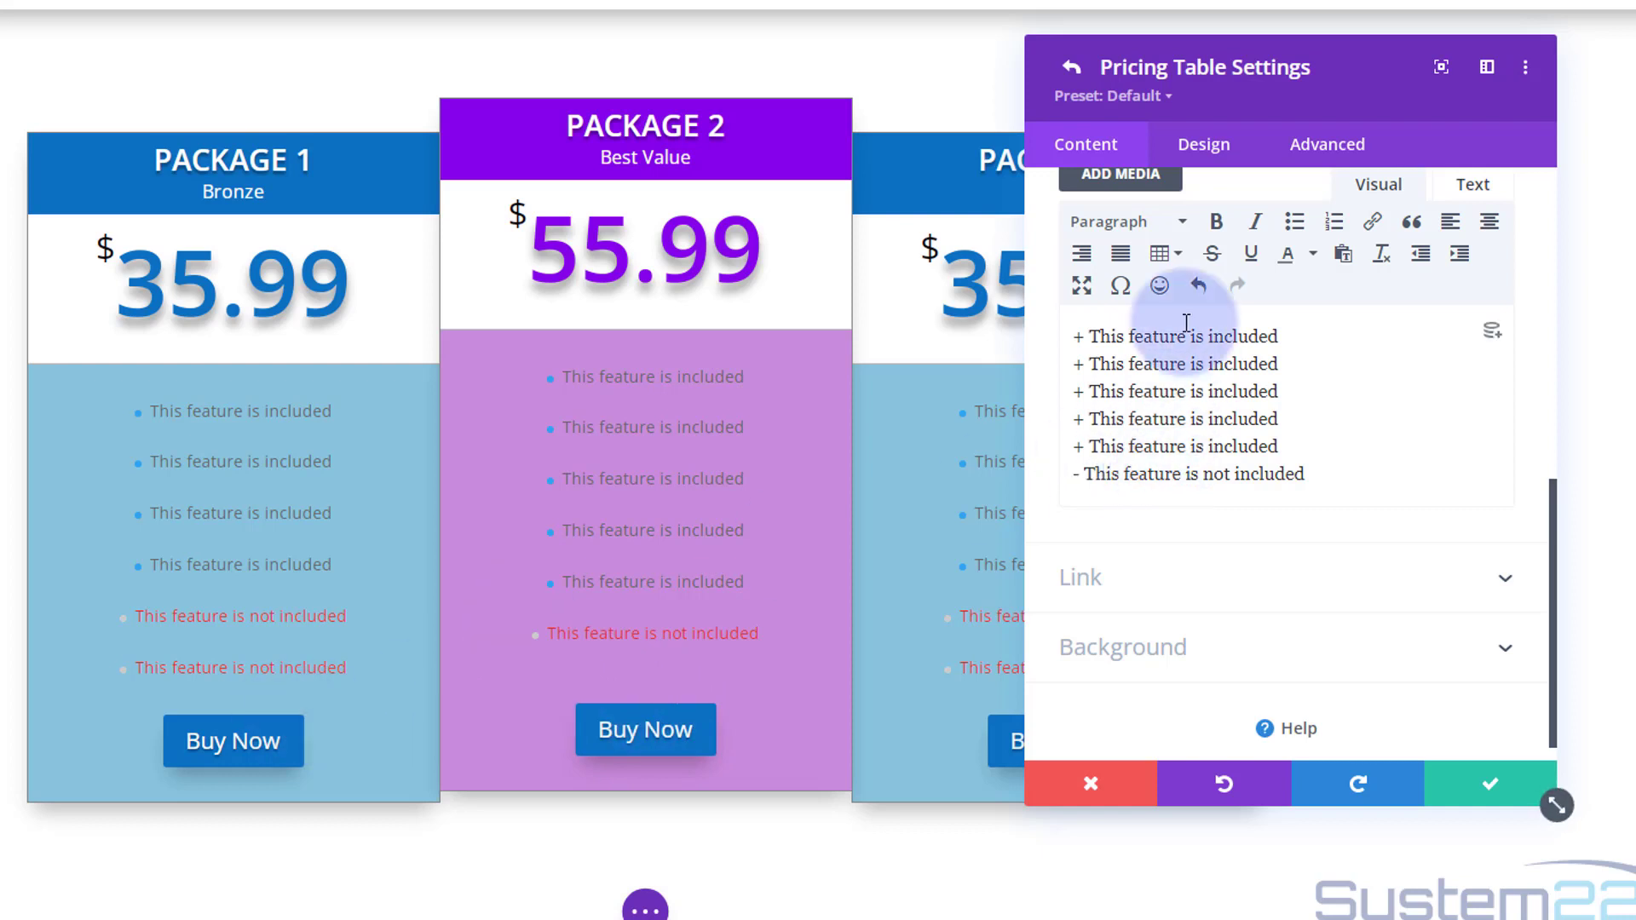
Set the Package 2 button's normal background color to purple #8300e9
left_click(1203, 147)
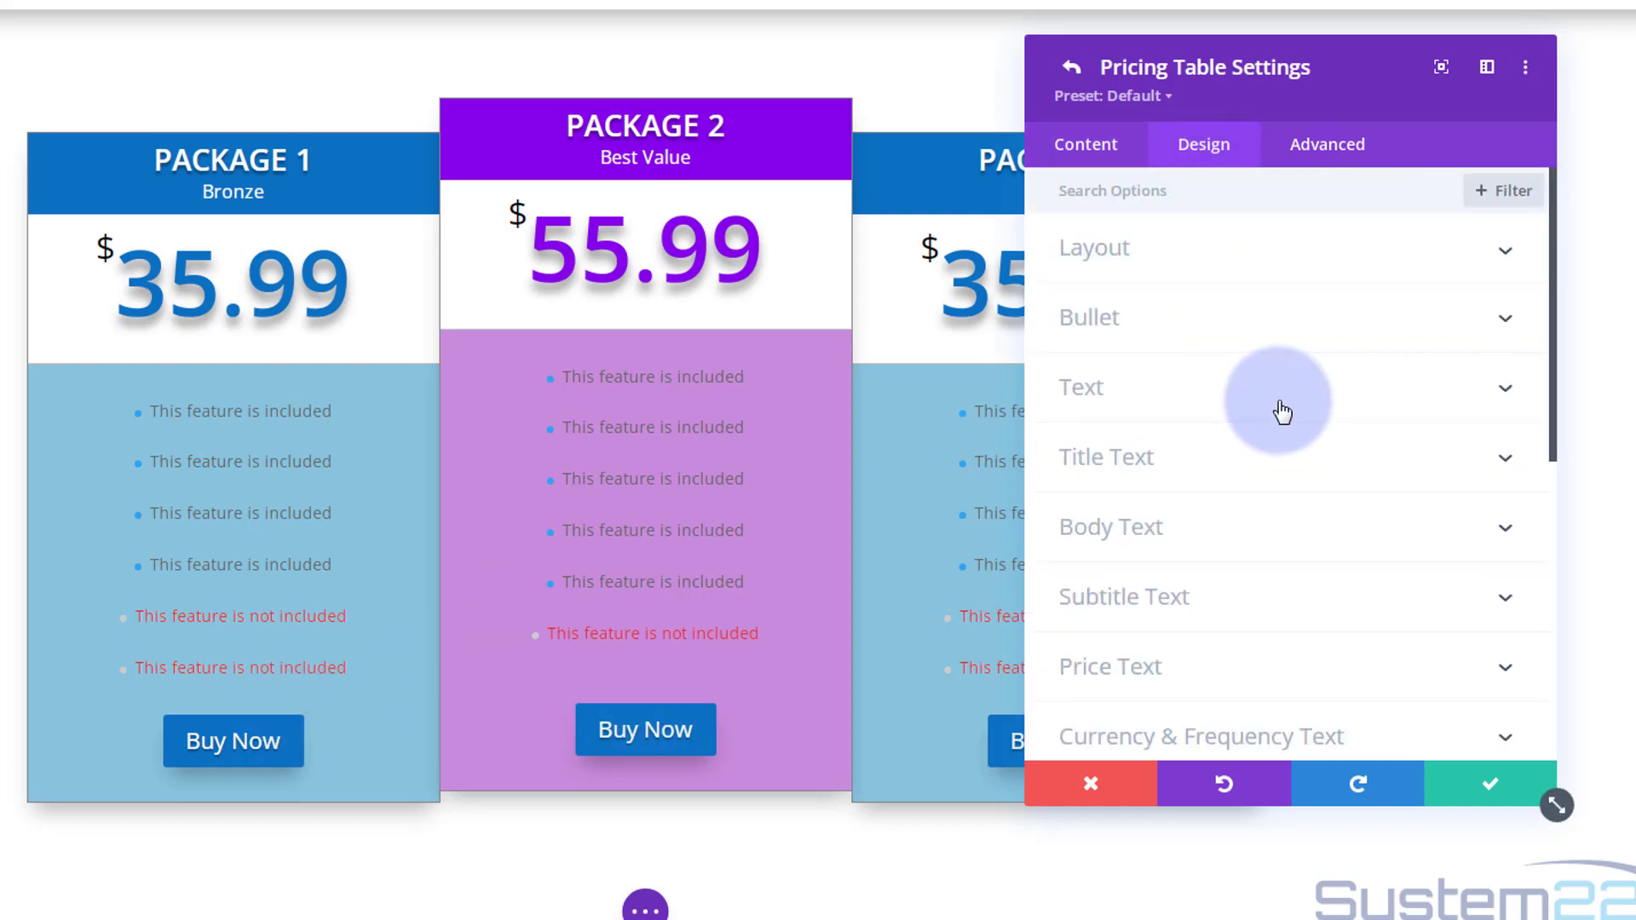
scroll(1280, 411, "down", 4)
scroll(1283, 411, "down", 3)
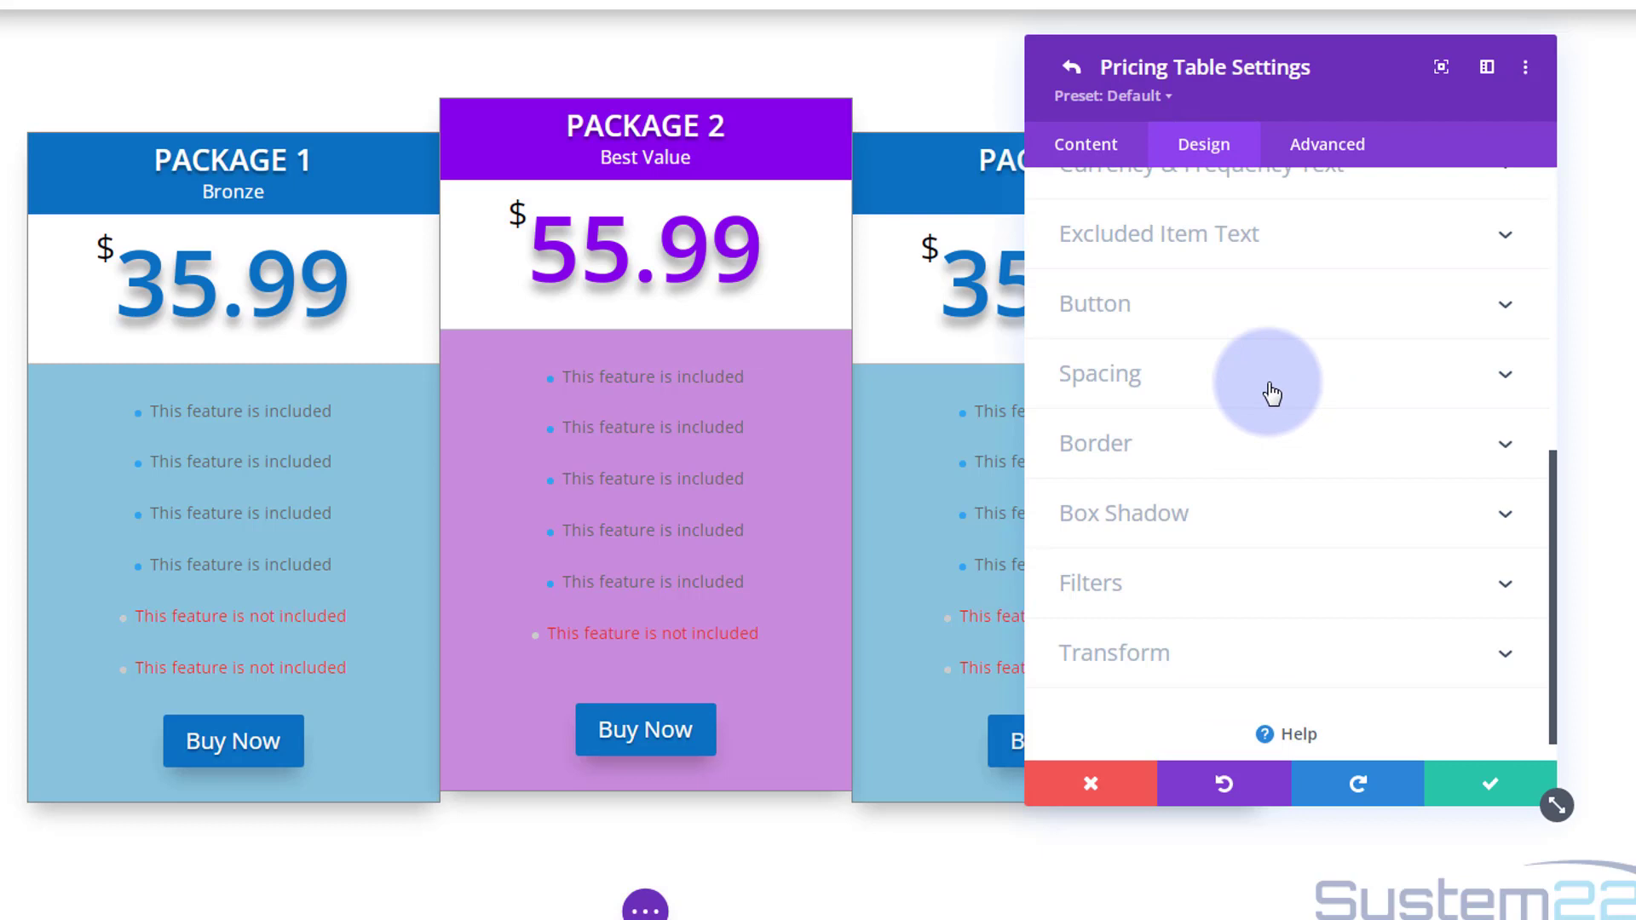
left_click(1258, 326)
scroll(1255, 321, "down", 3)
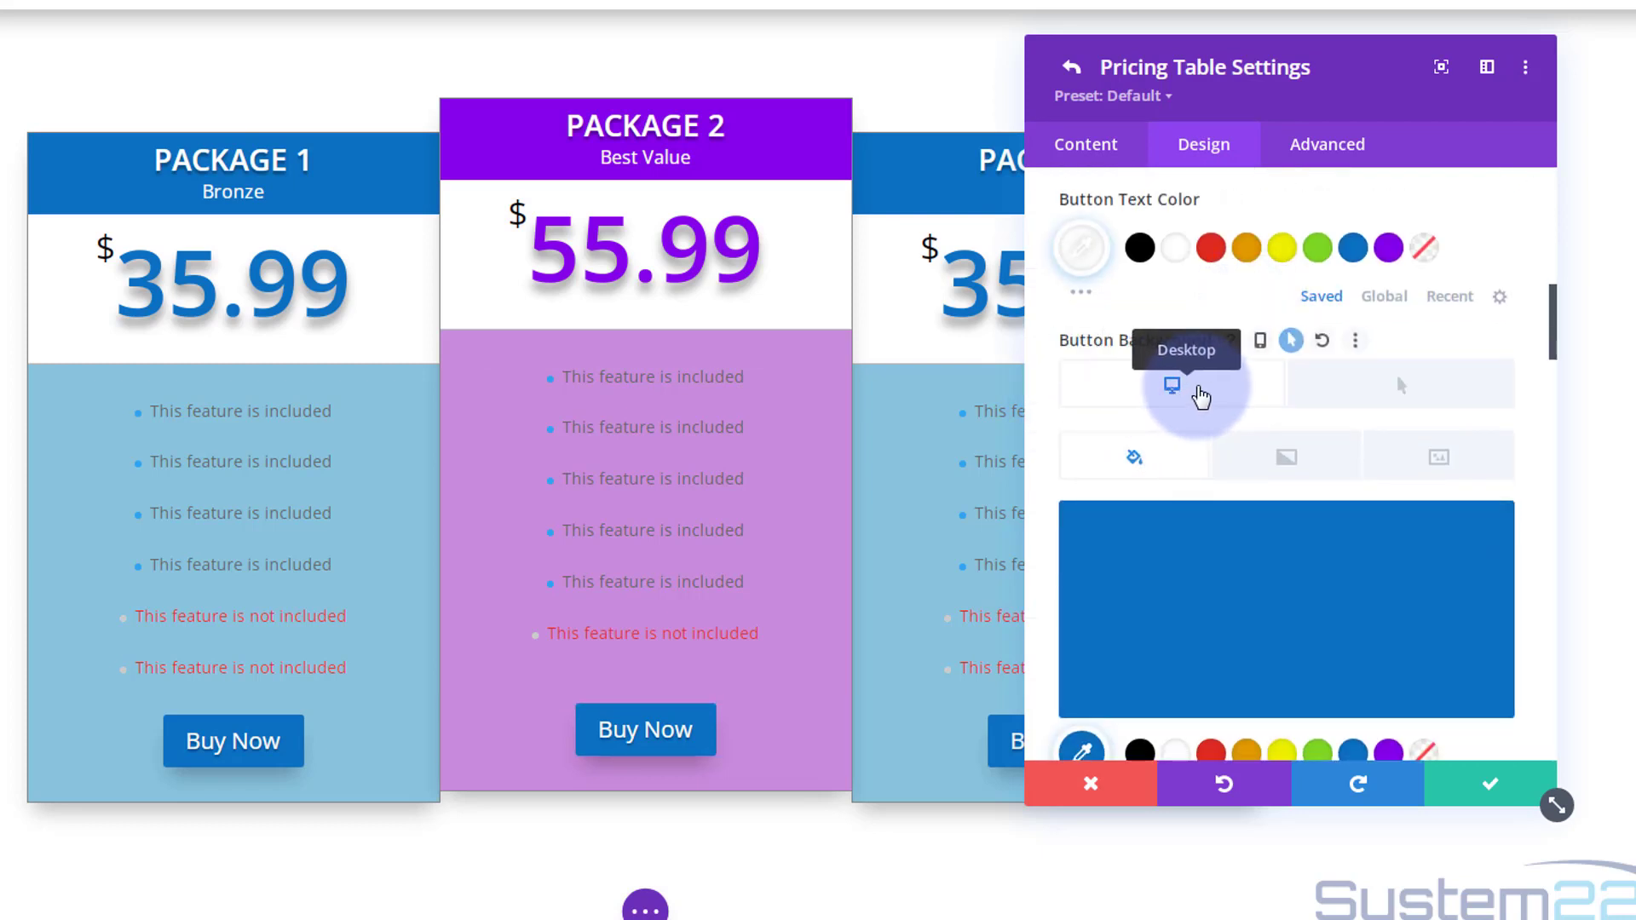
scroll(1227, 409, "down", 2)
scroll(1232, 422, "down", 1)
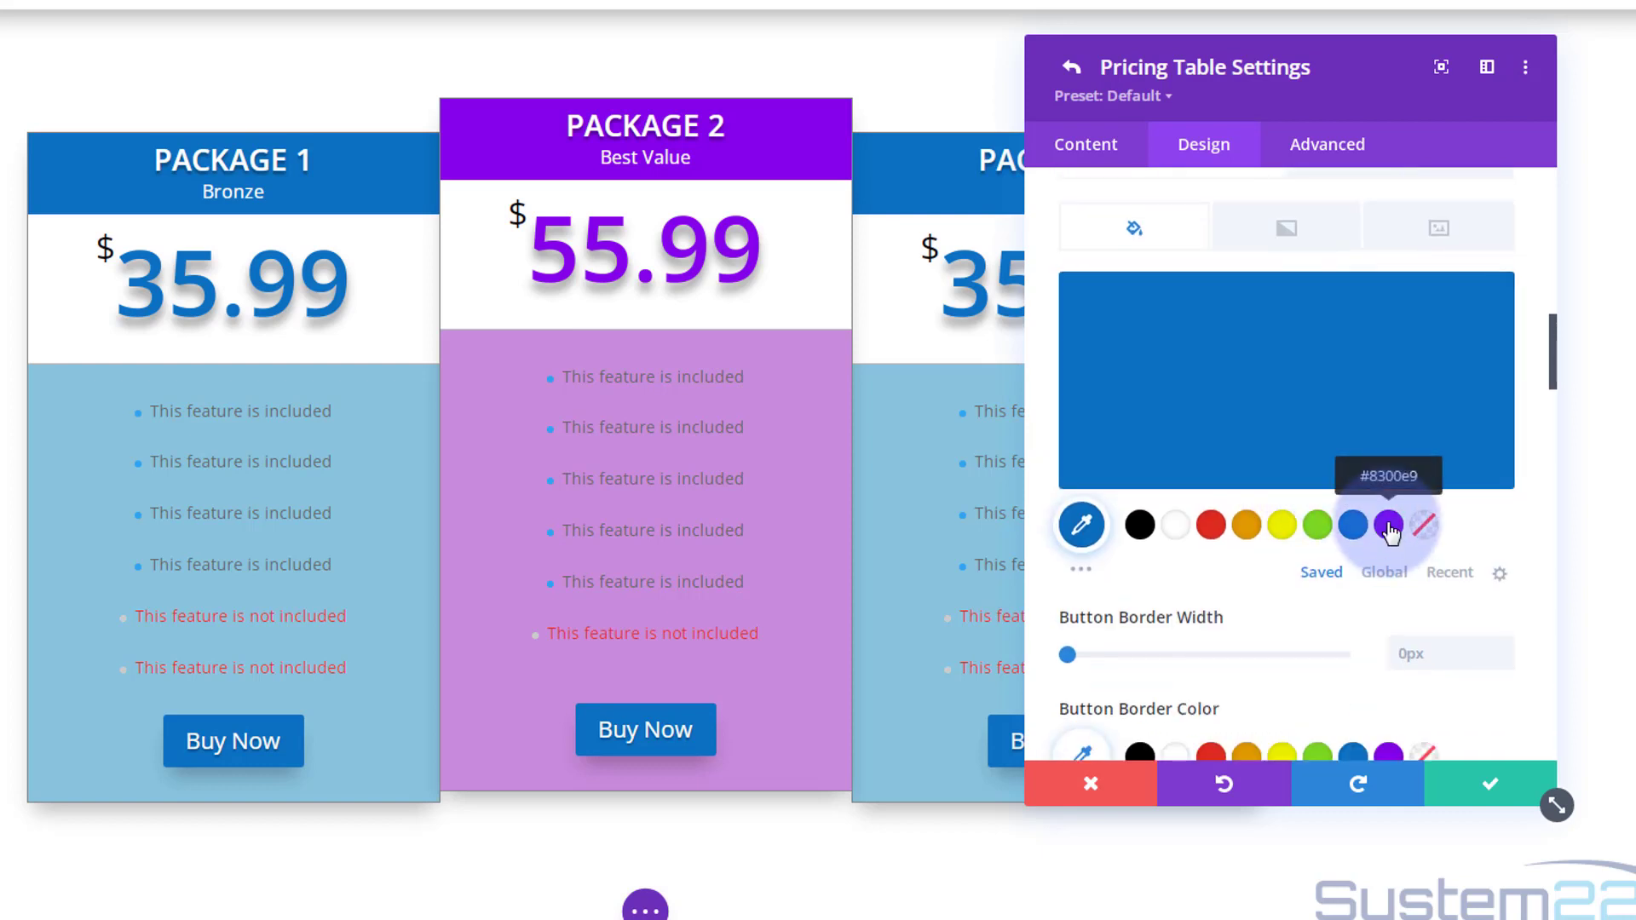
left_click(1388, 525)
scroll(1301, 475, "up", 3)
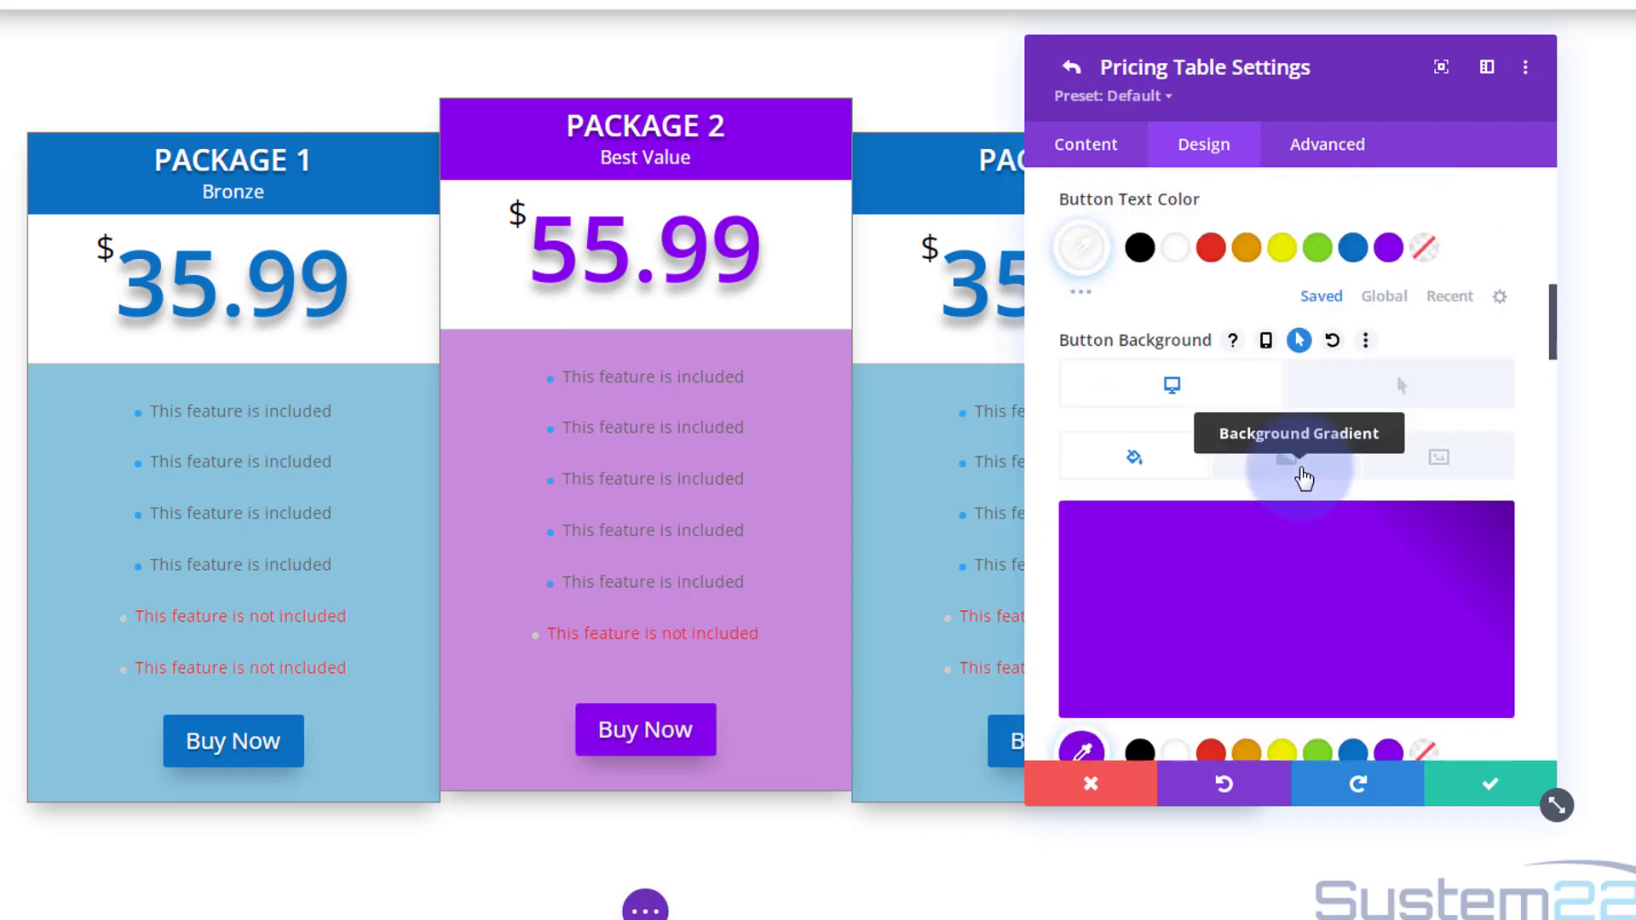
Set the Package 2 button's hover background to blue #0c71c3 and save the table's settings
left_click(1397, 379)
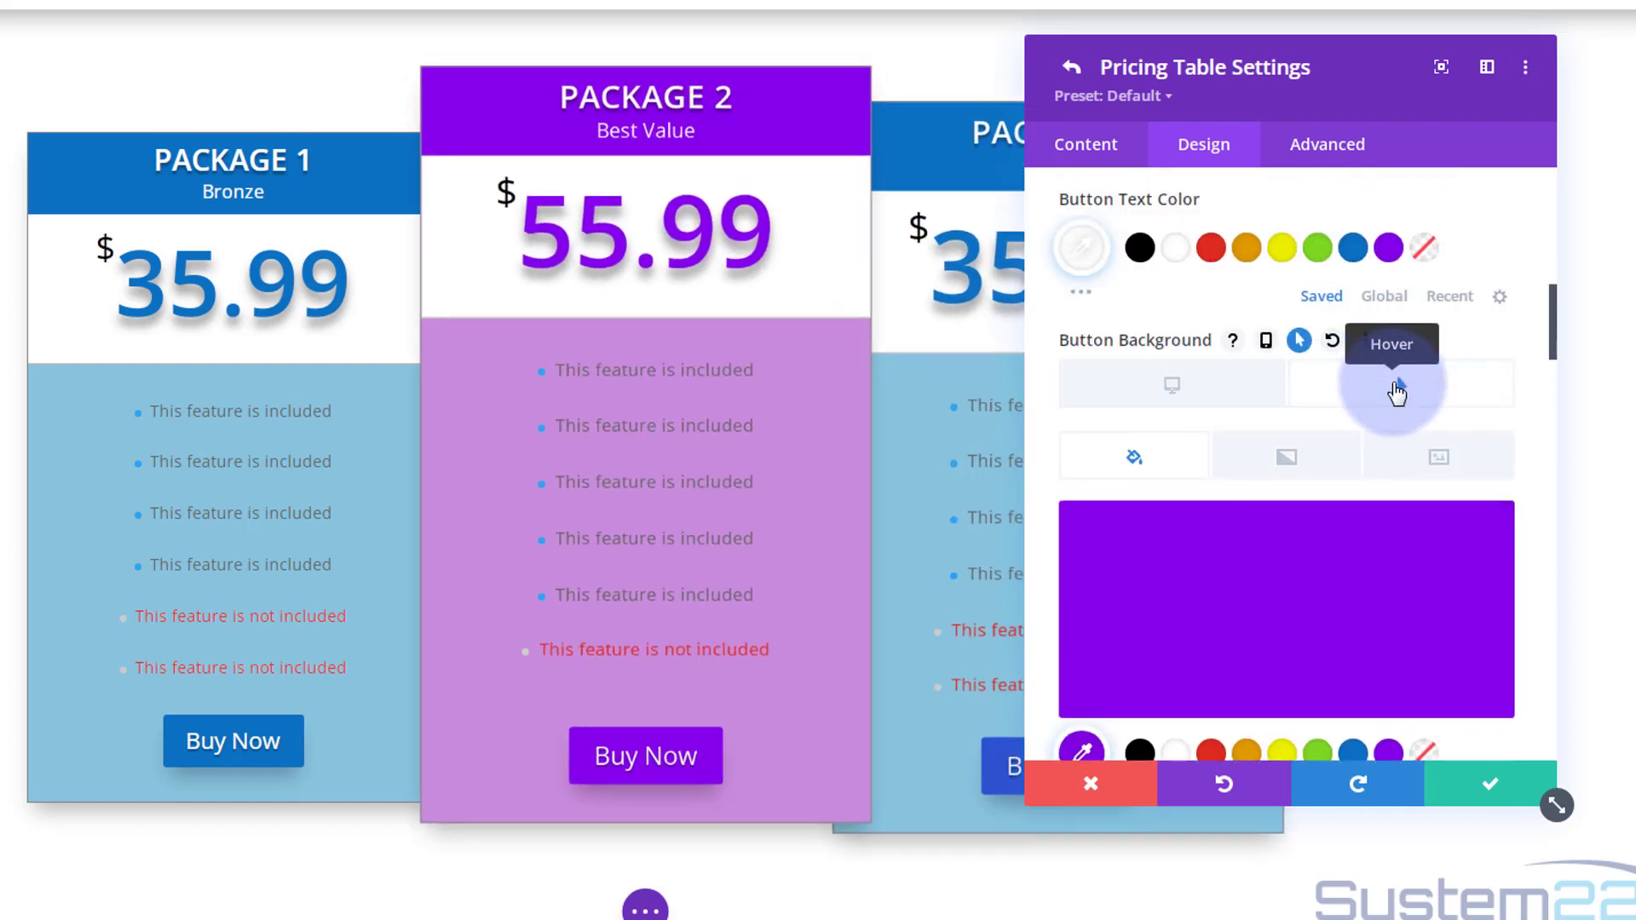
scroll(1385, 405, "down", 4)
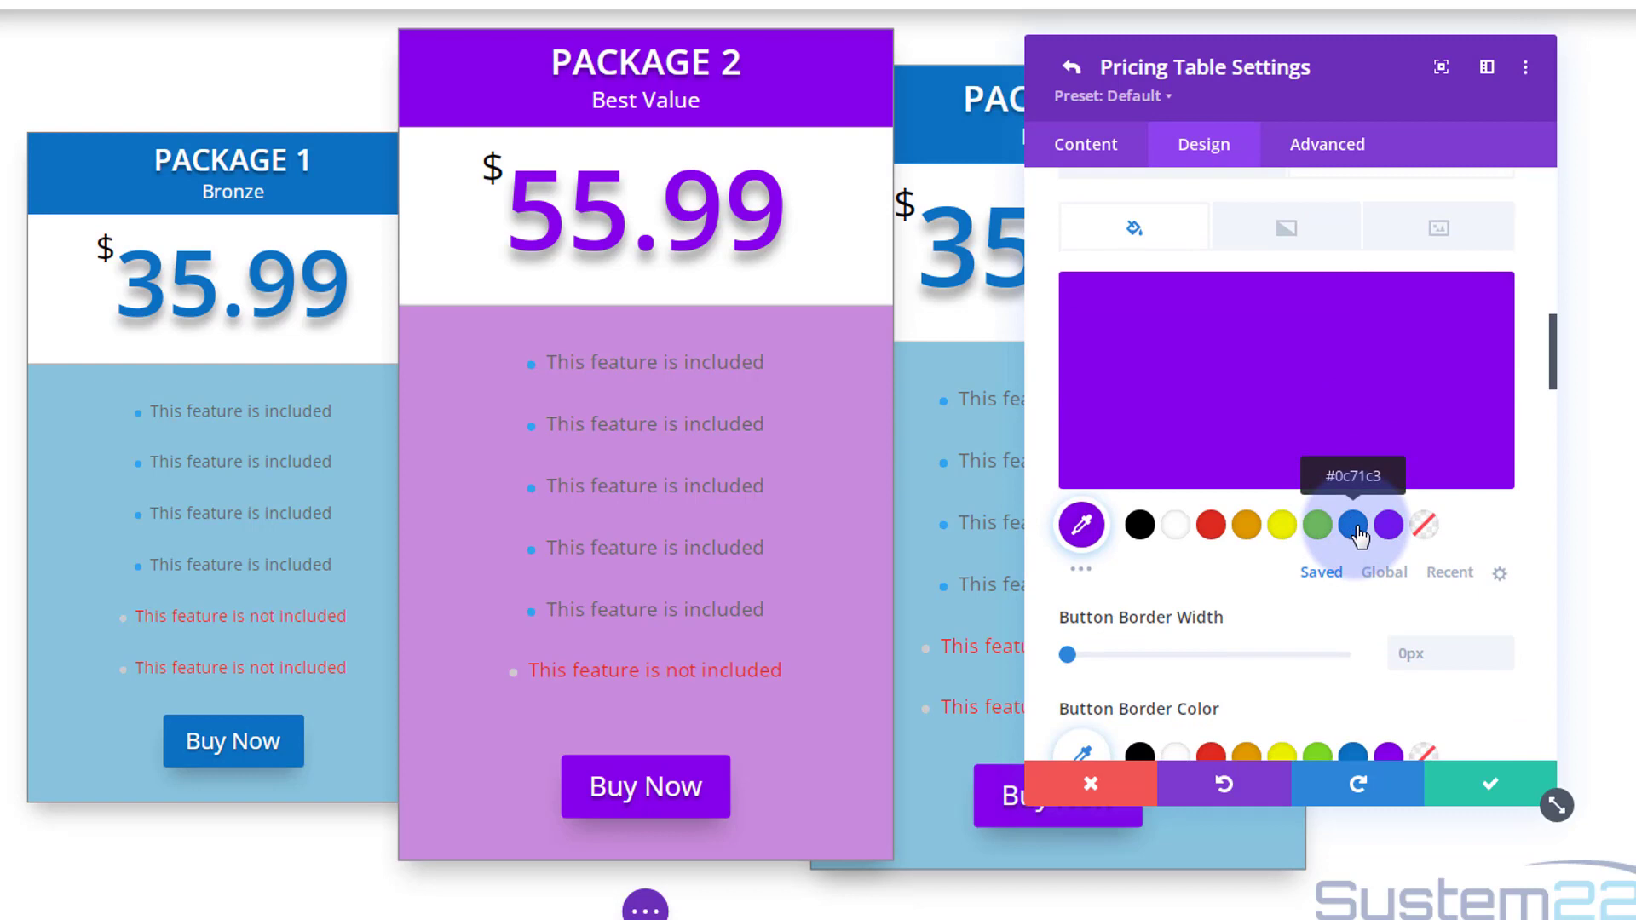
left_click(1355, 525)
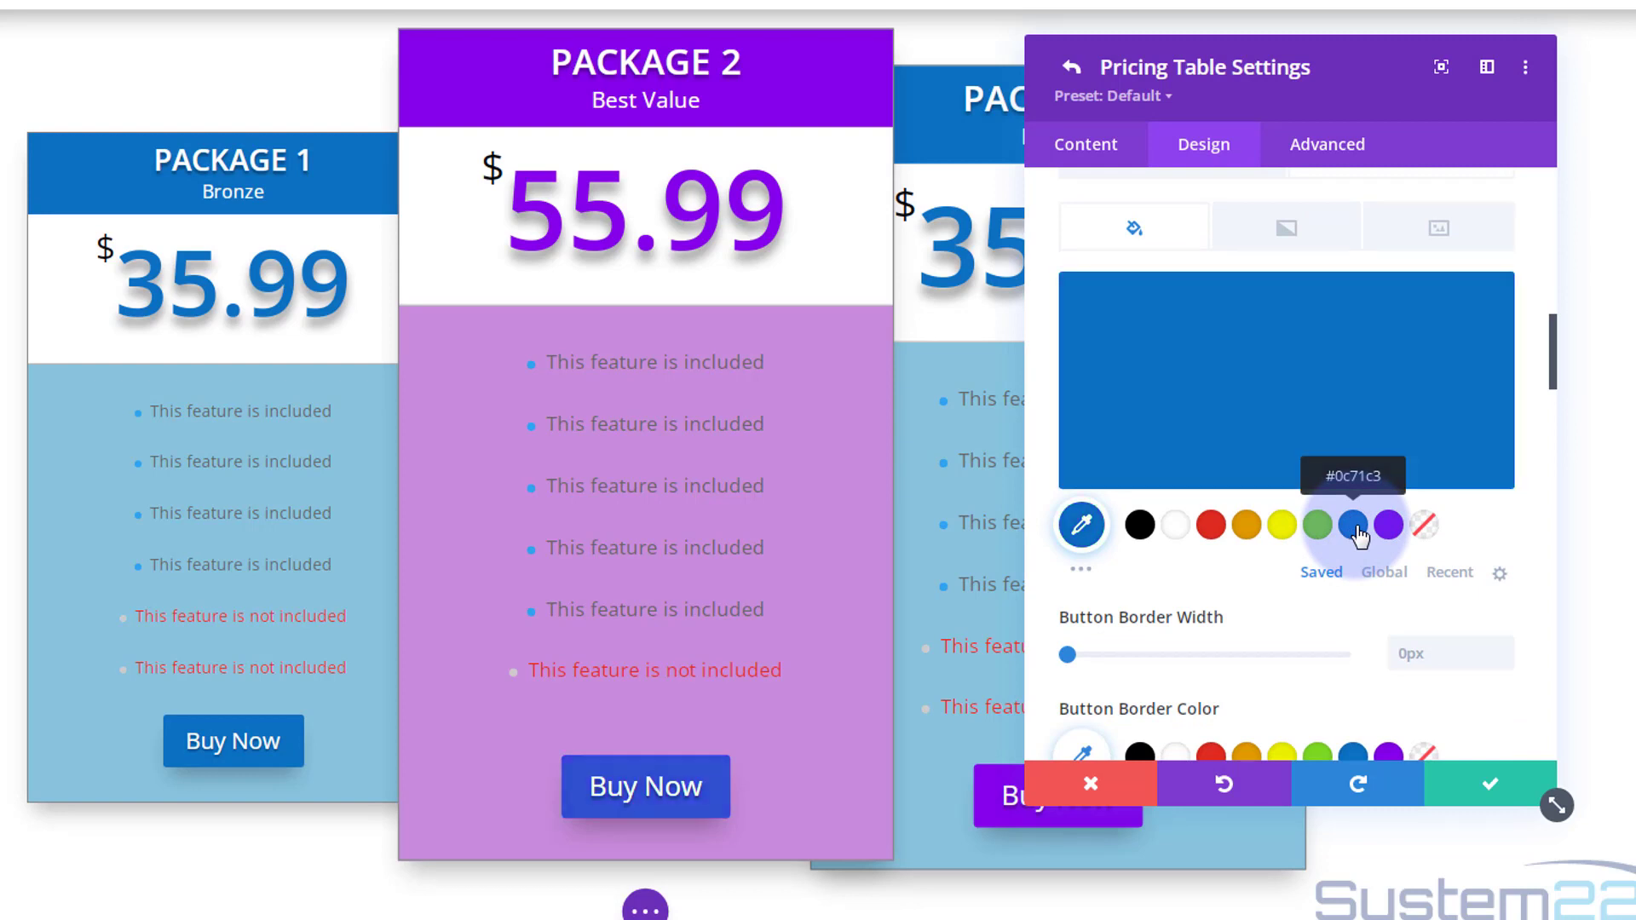
scroll(1346, 511, "up", 3)
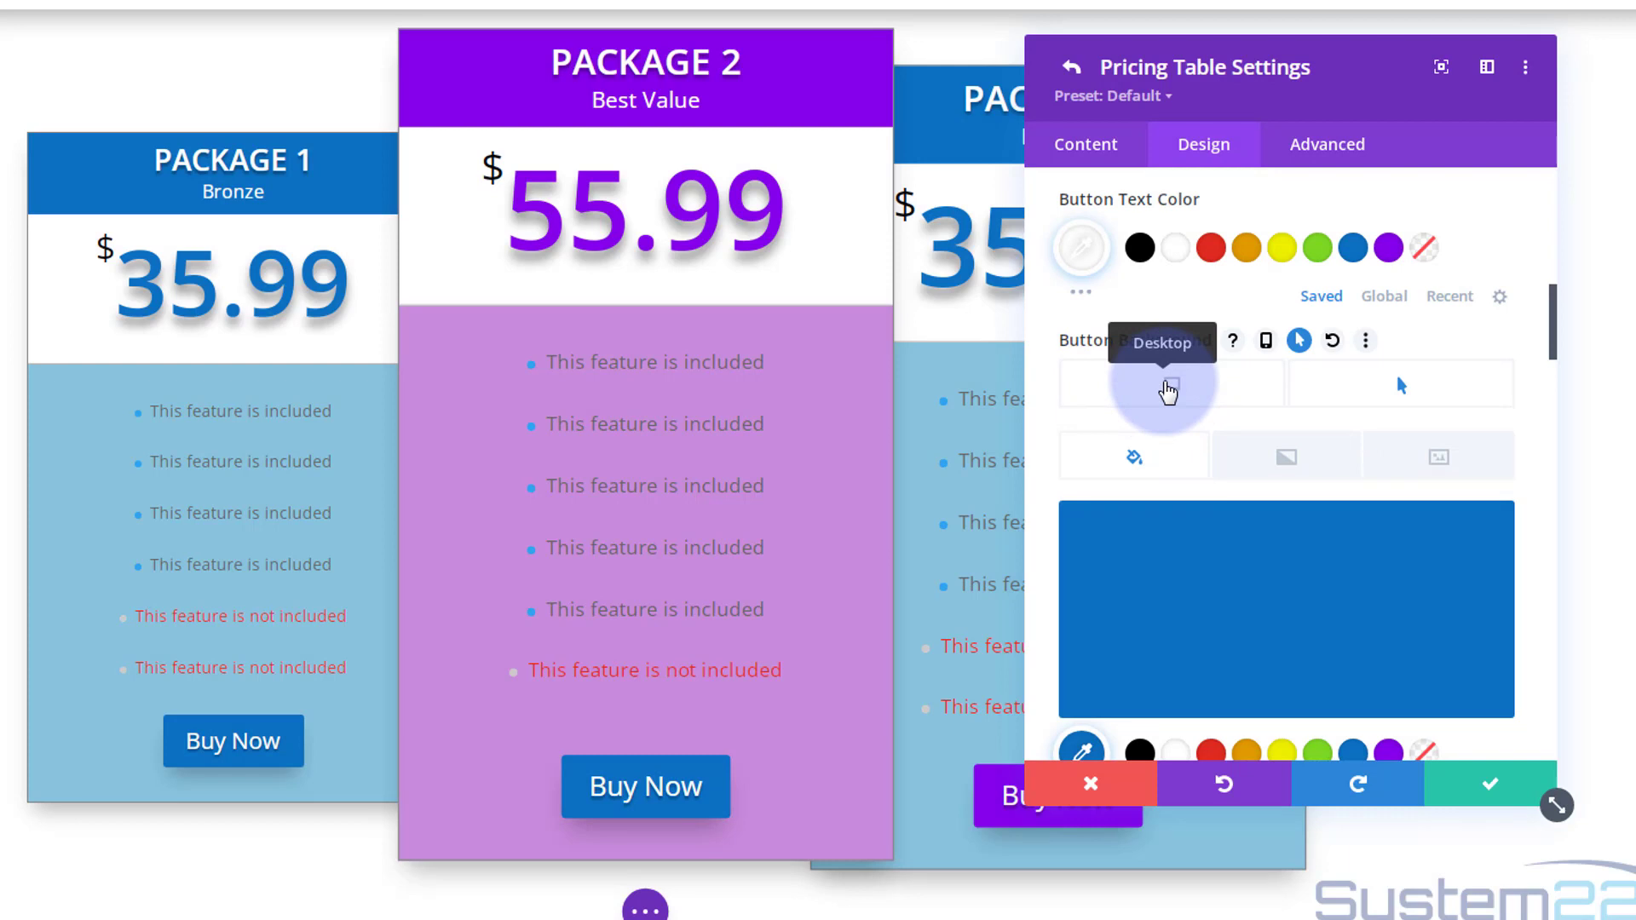
left_click(1168, 391)
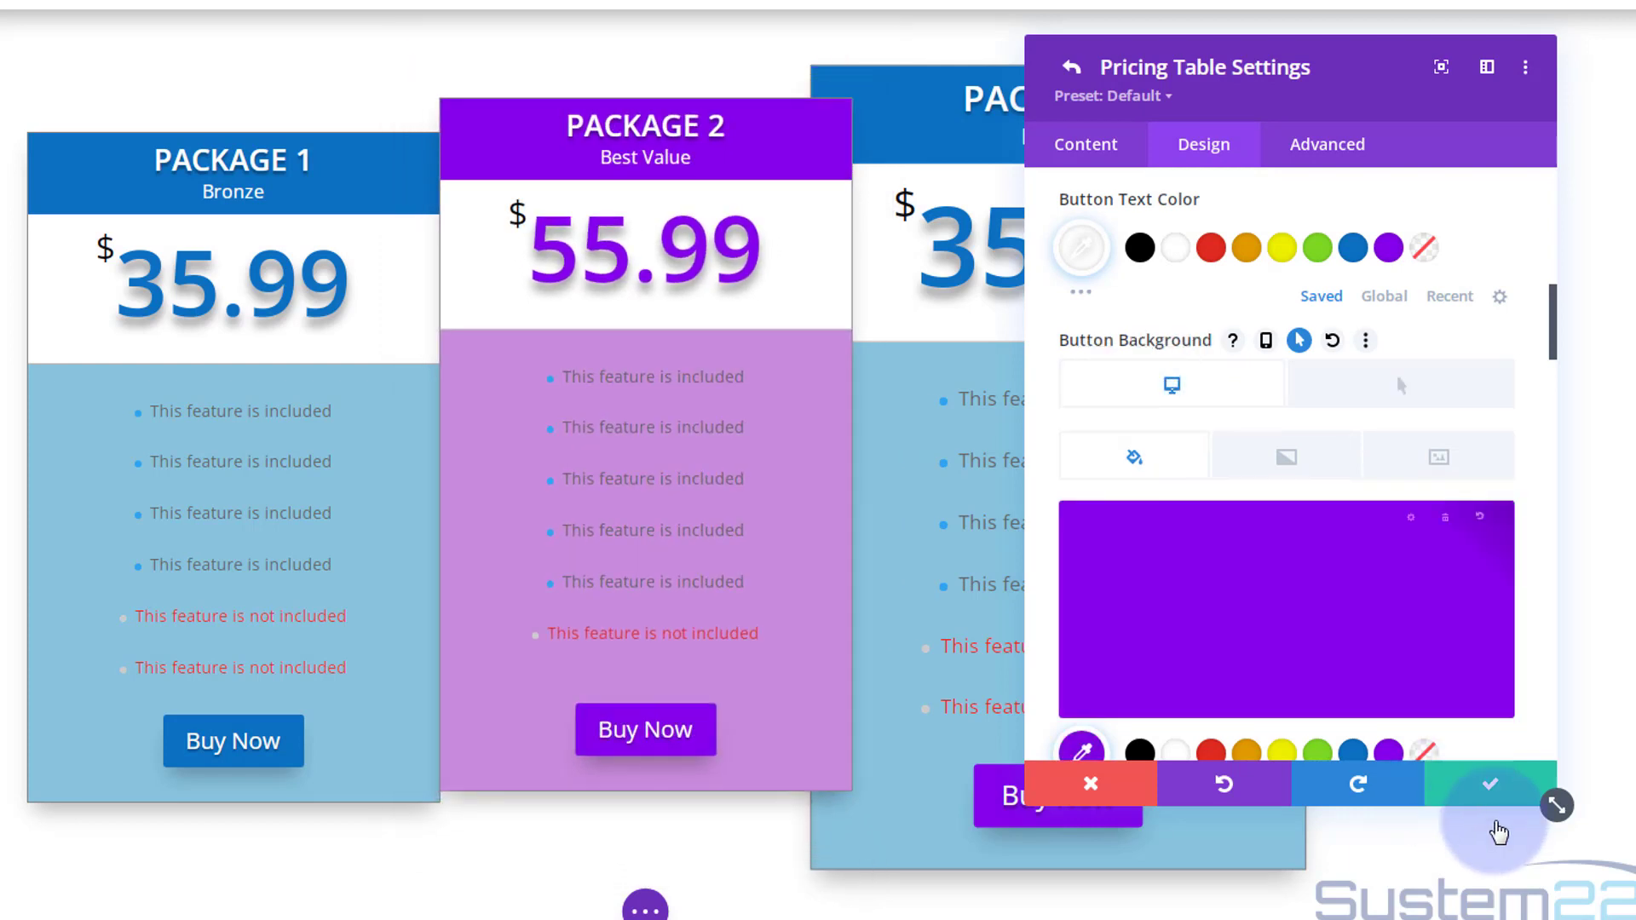
left_click(1508, 794)
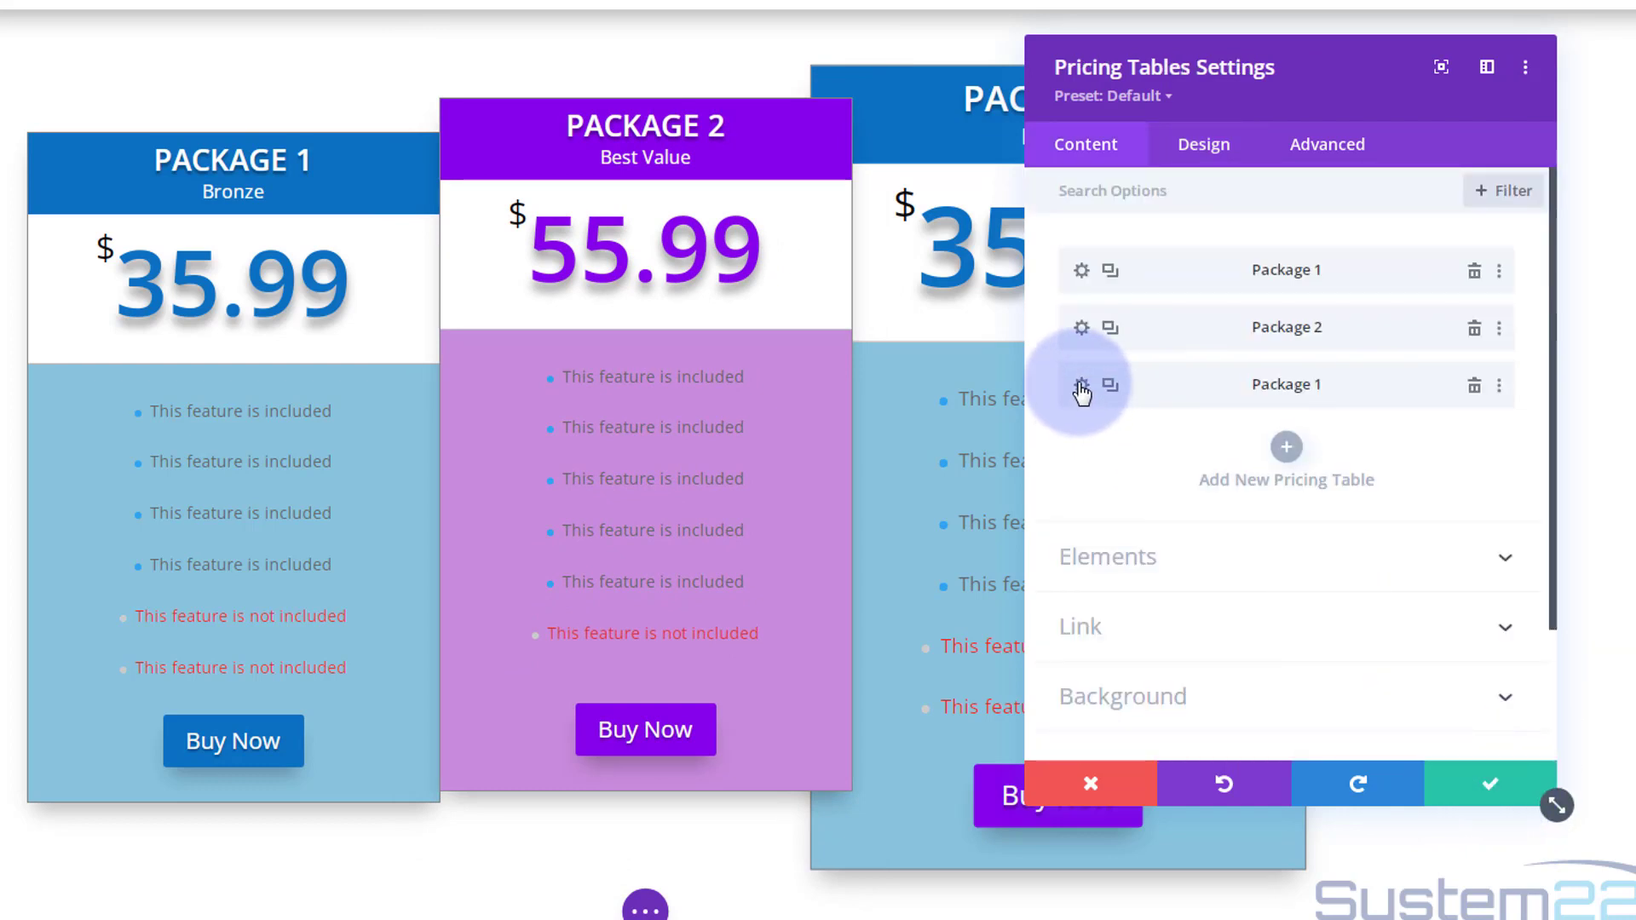
Title the third pricing table "Package 3" and give it the subtitle "Gold"
left_click(1081, 386)
left_click(1140, 330)
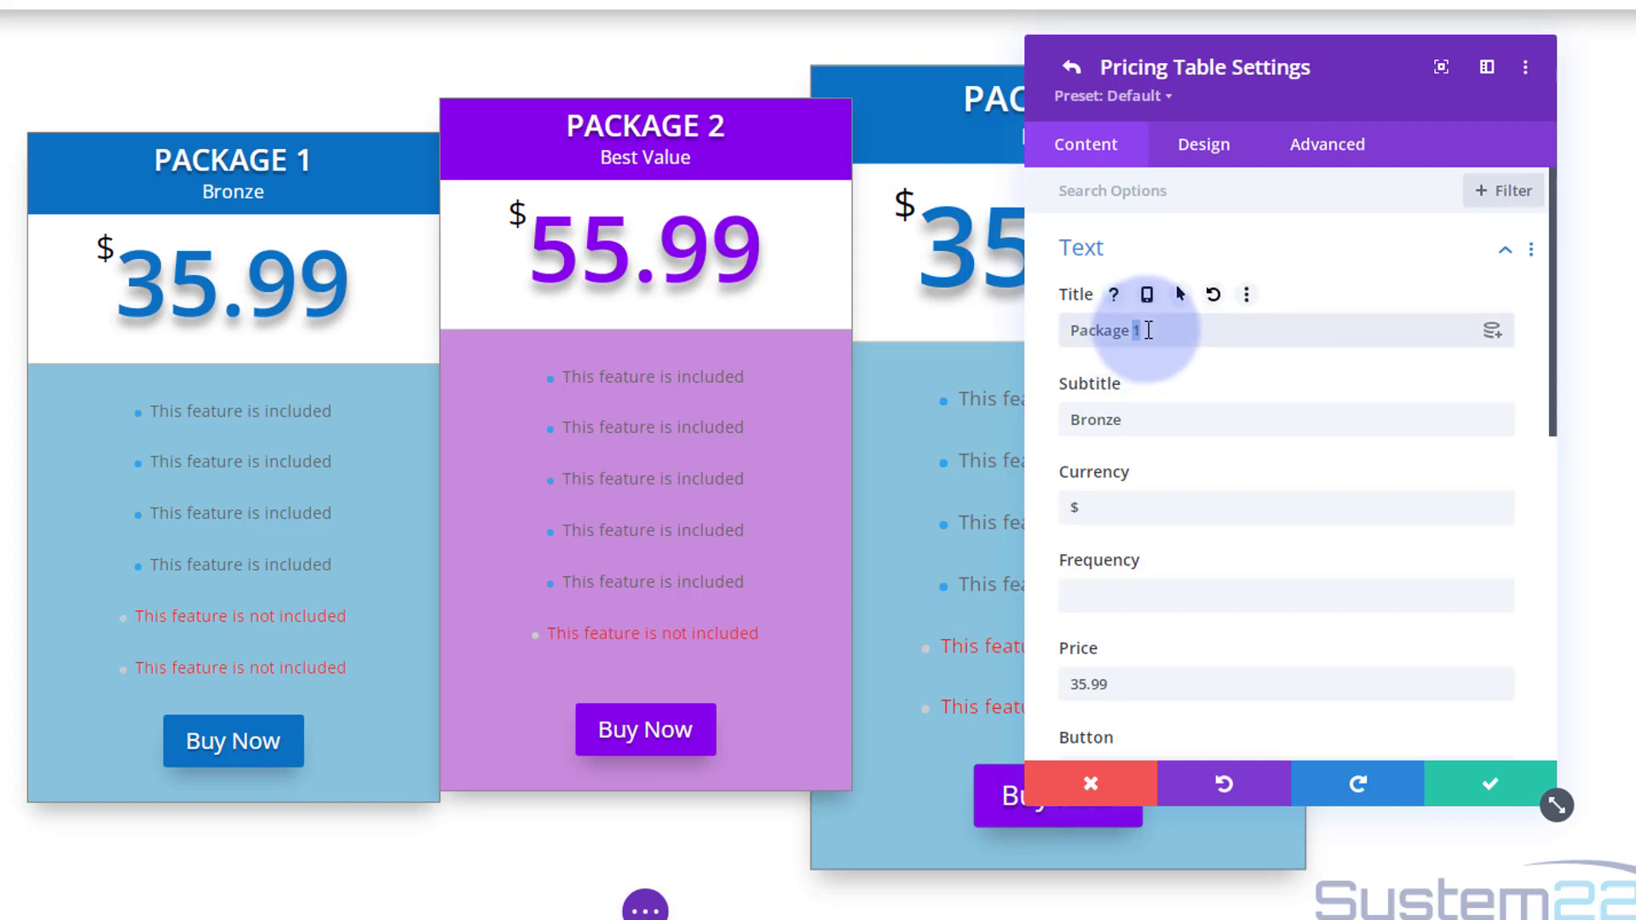
type("3")
left_click_drag(1063, 421, 1152, 423)
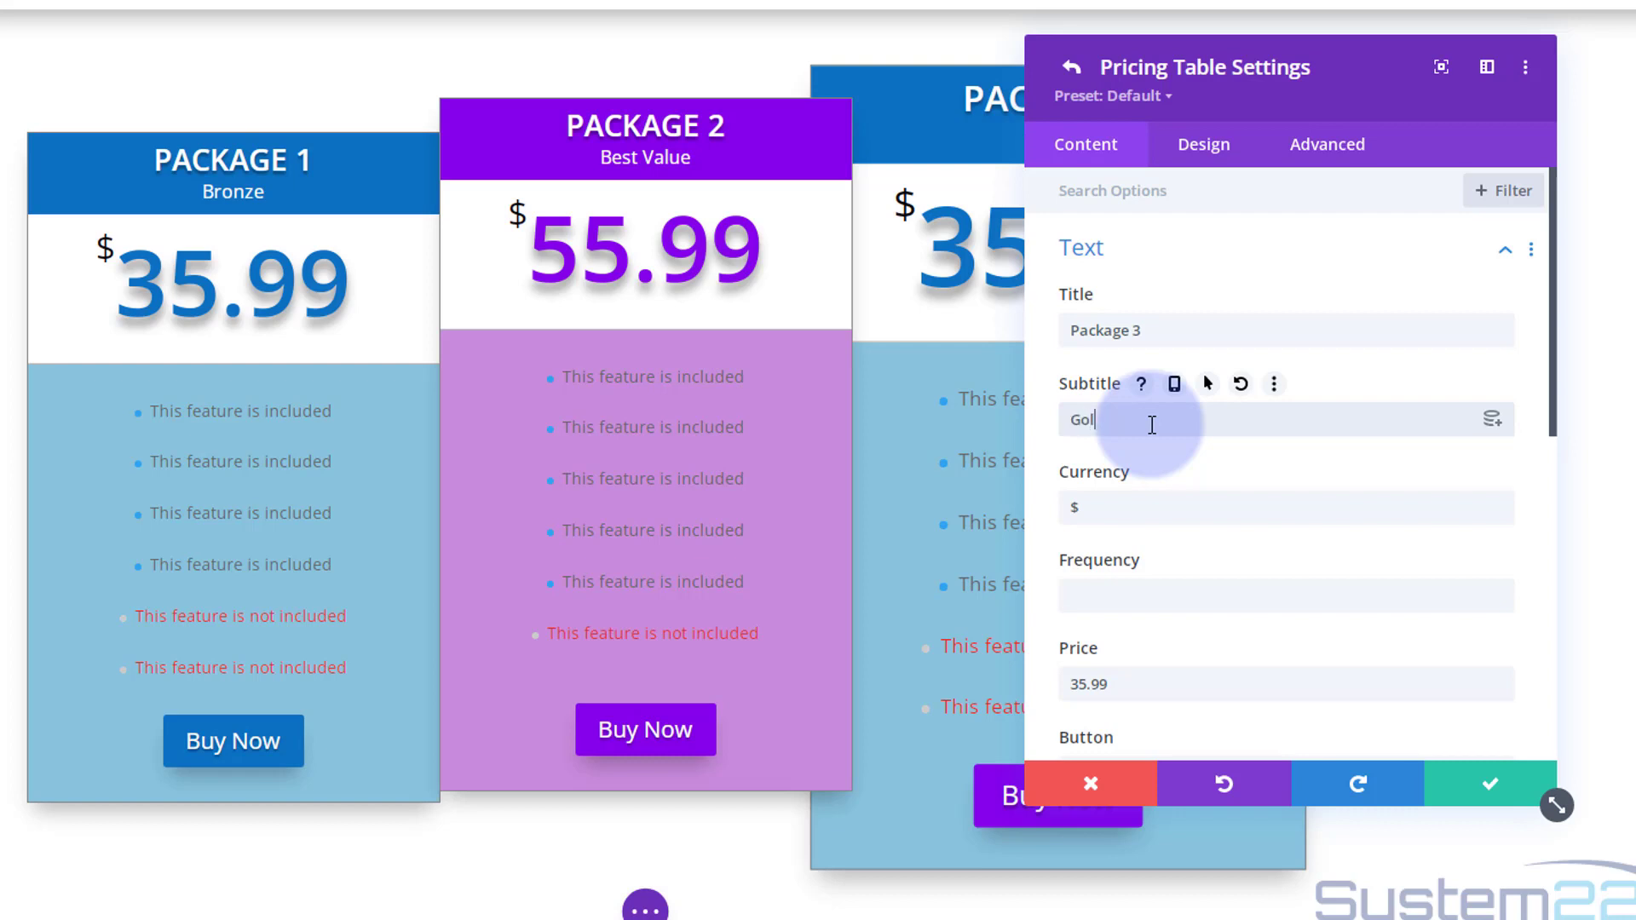
type("Gold")
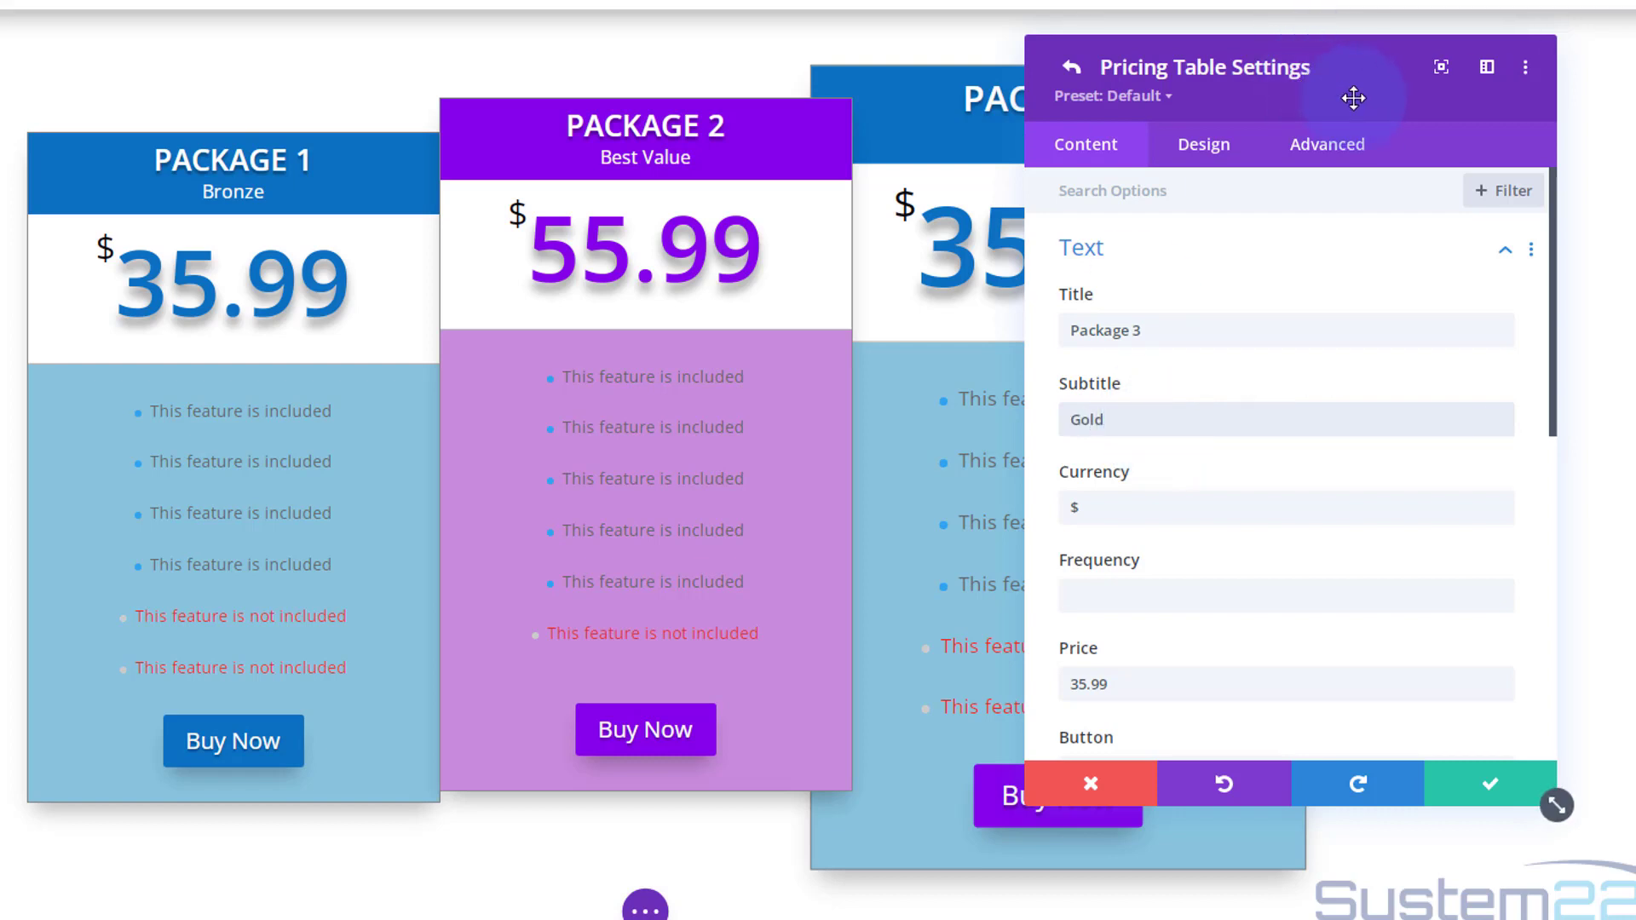
Set the Package 3 table's price to 75.99
left_click_drag(1401, 98, 1567, 92)
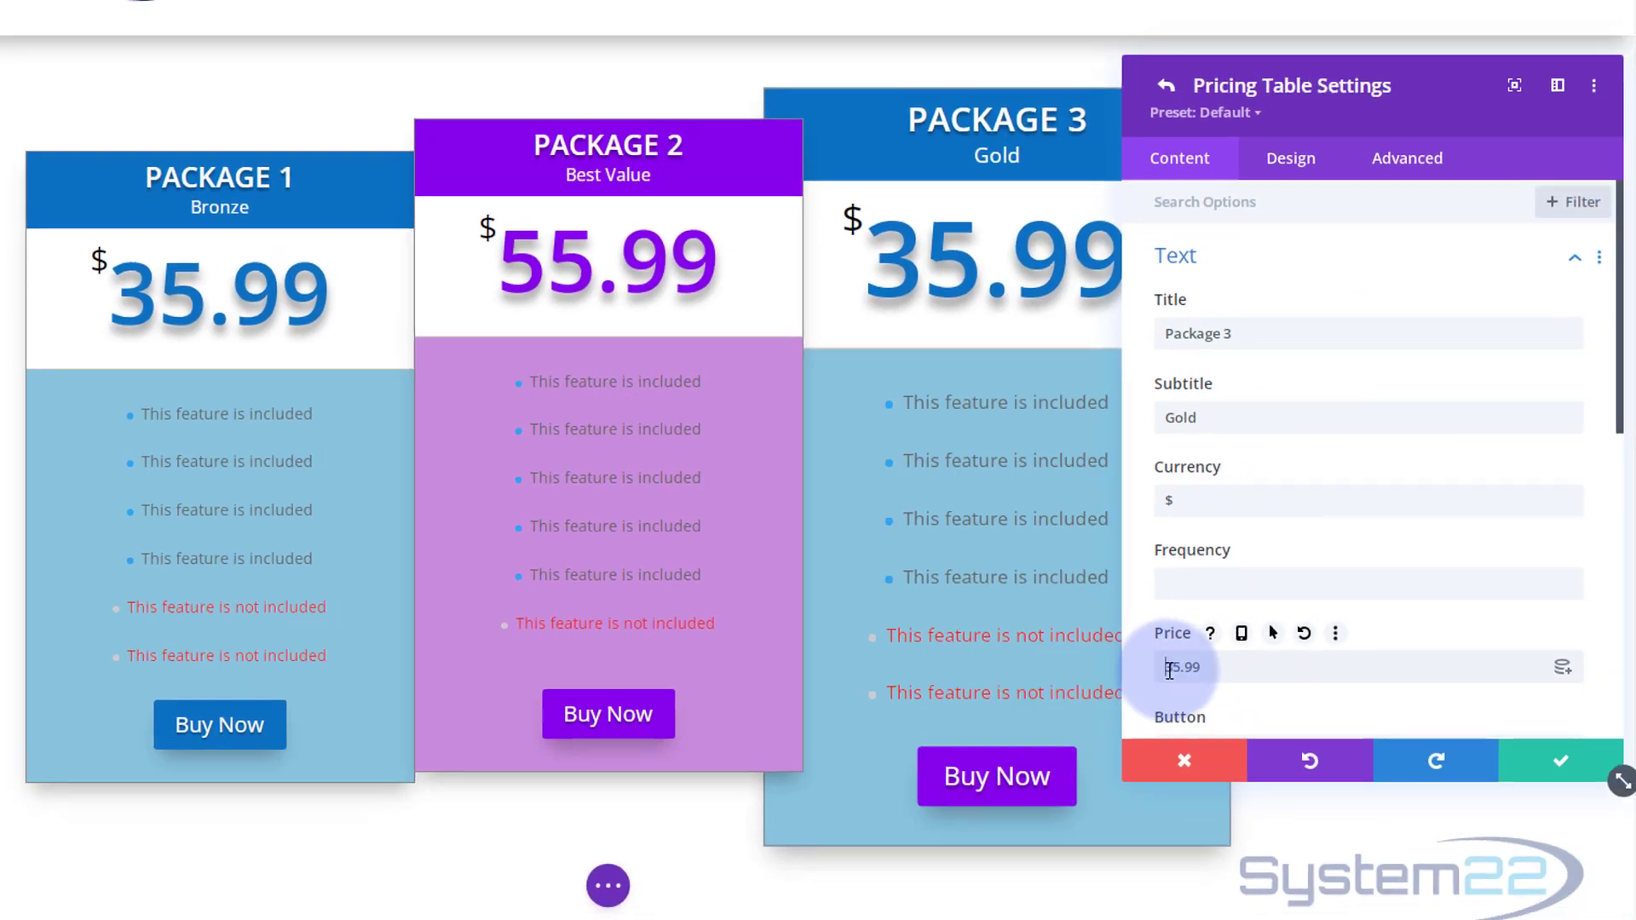
left_click_drag(1228, 681, 1238, 683)
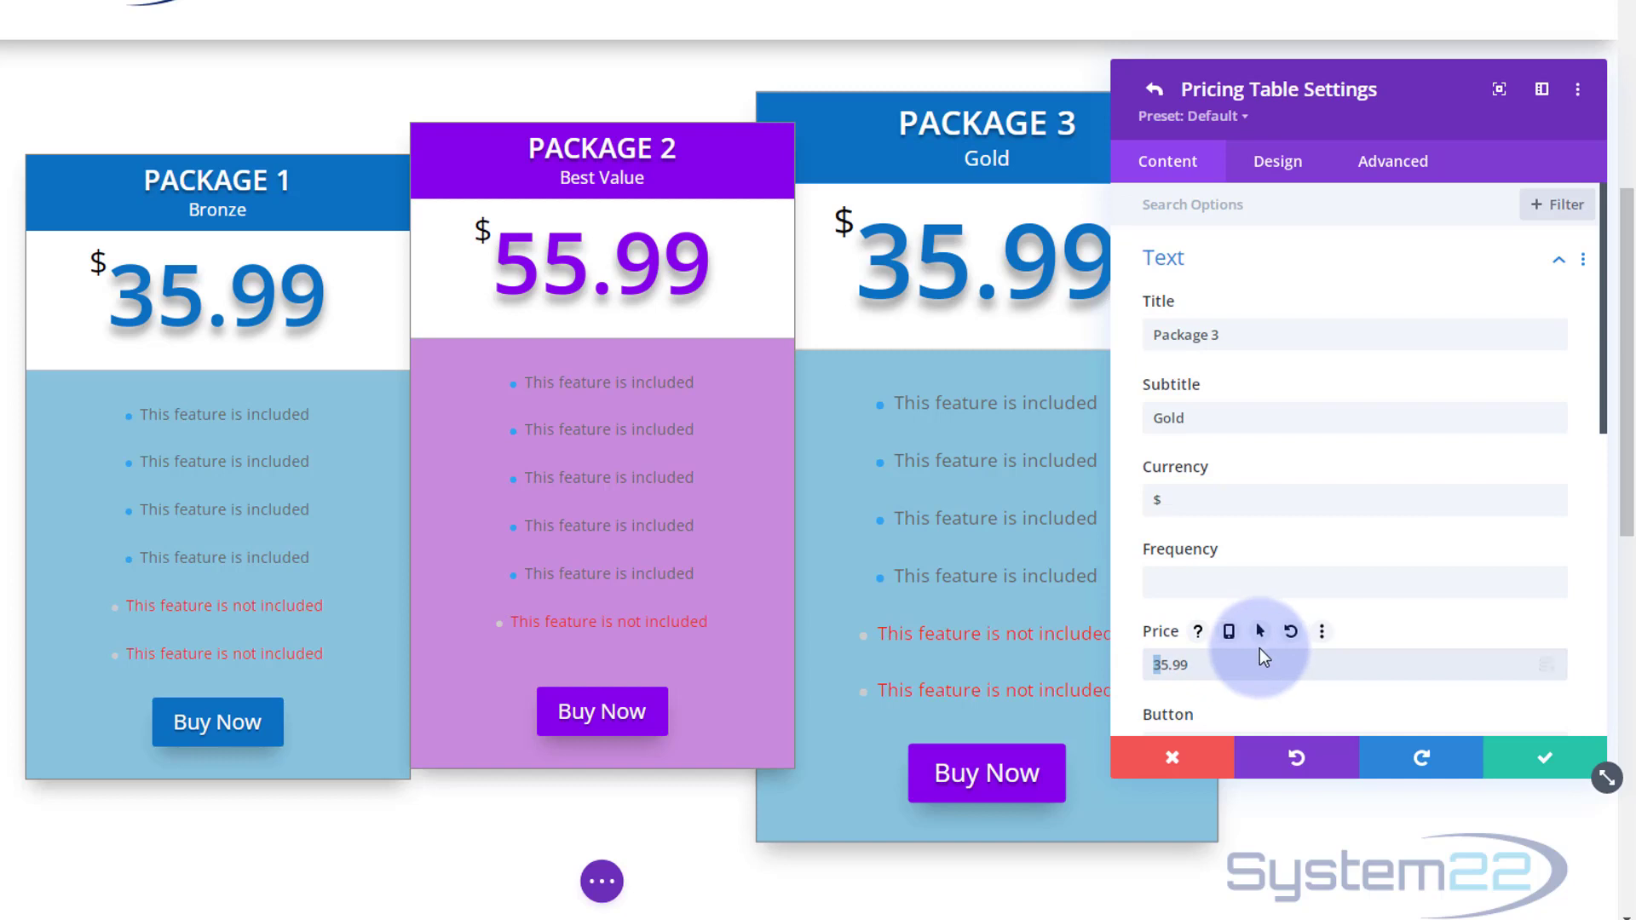
type("7")
Mark the last two feature lines of Package 3 as included by replacing their leading "-" with "+"
scroll(1256, 643, "down", 5)
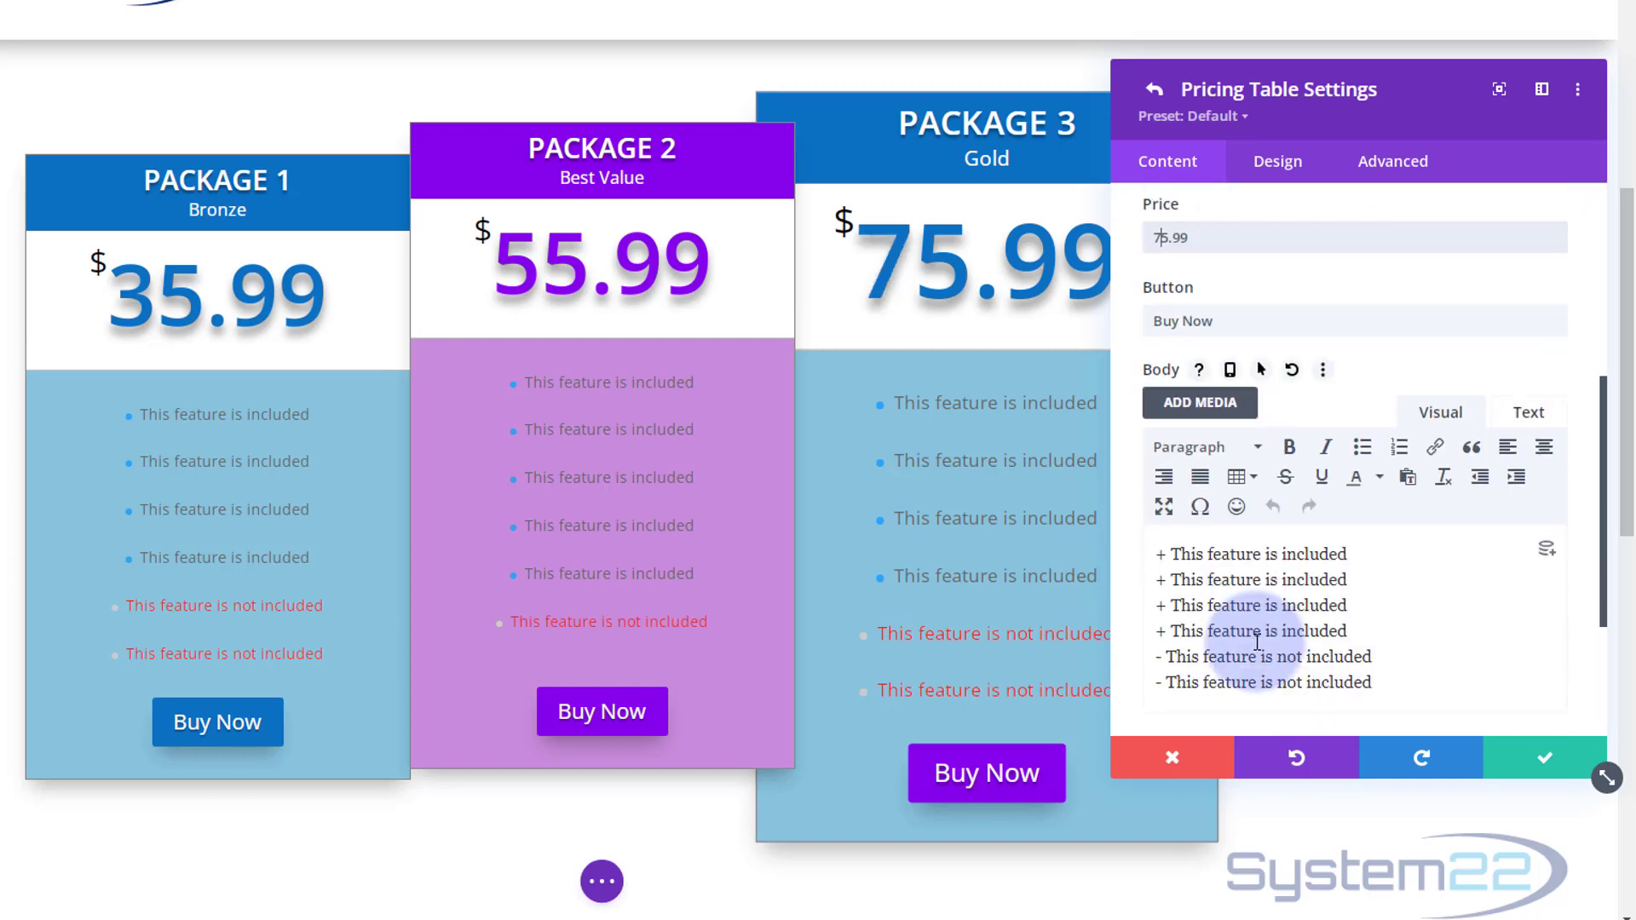
scroll(1257, 643, "down", 3)
left_click_drag(1156, 449, 1162, 450)
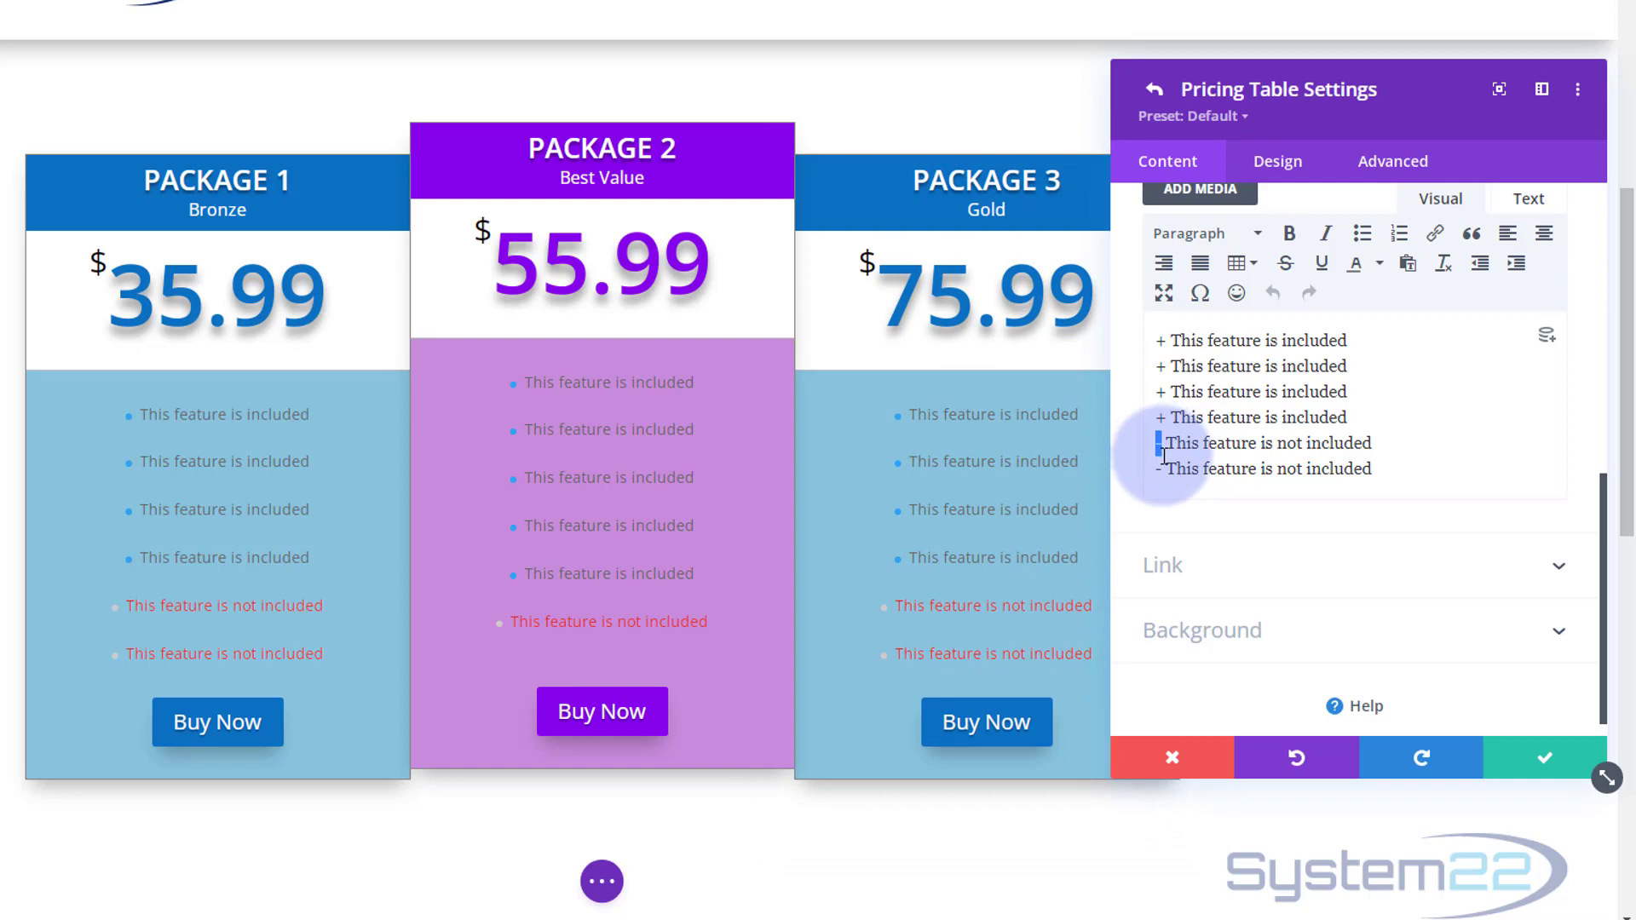
type("+")
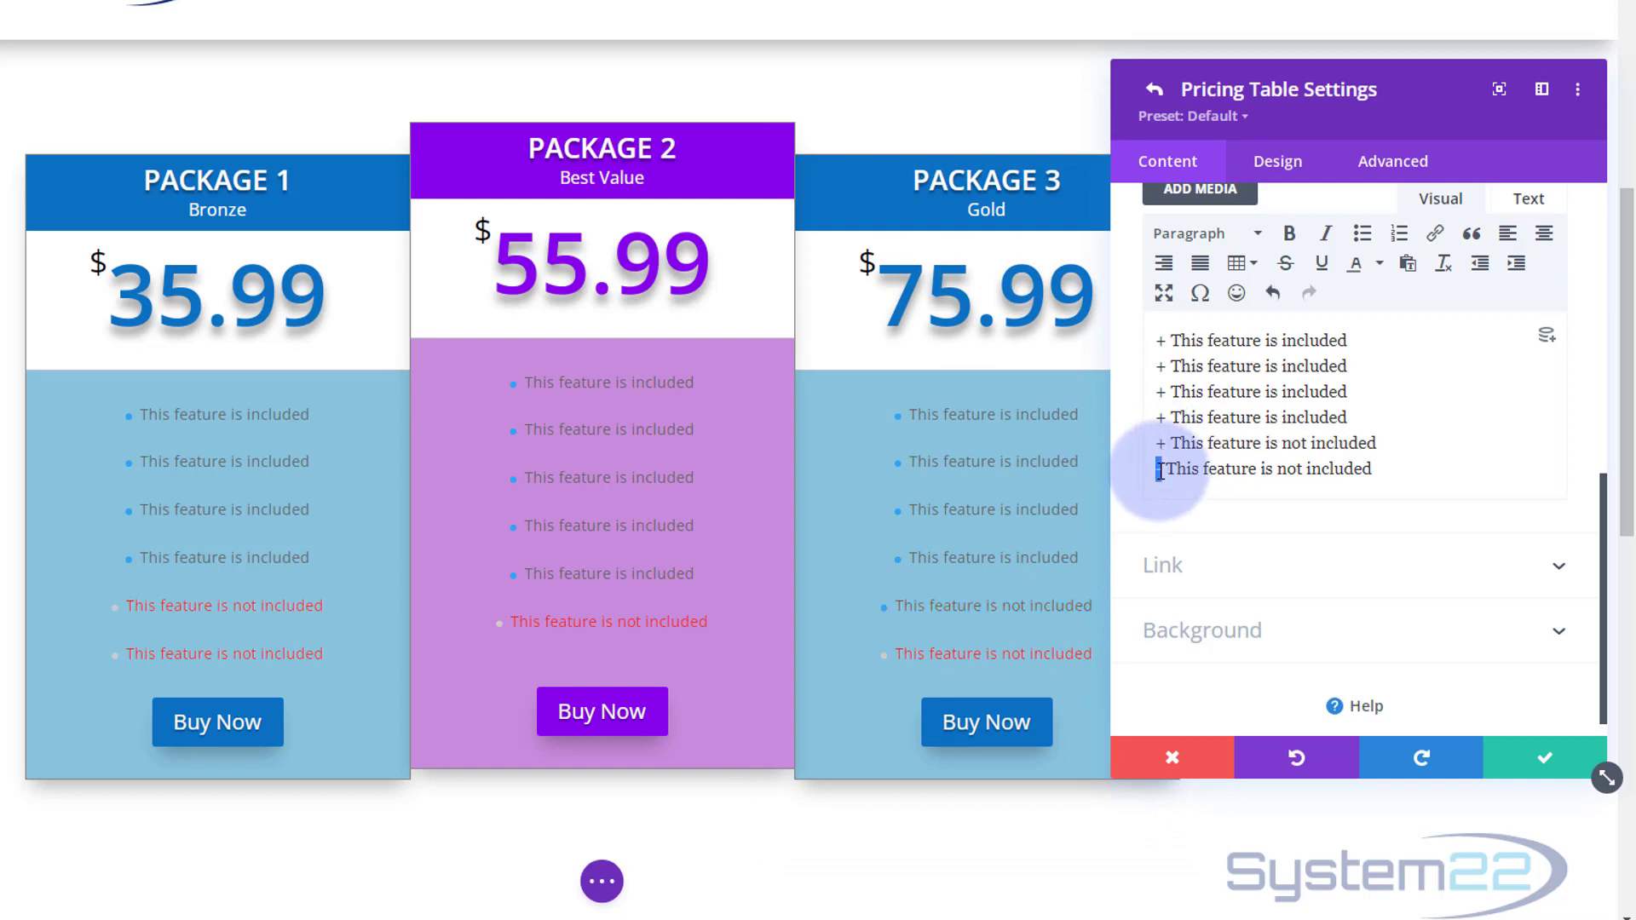
type("+")
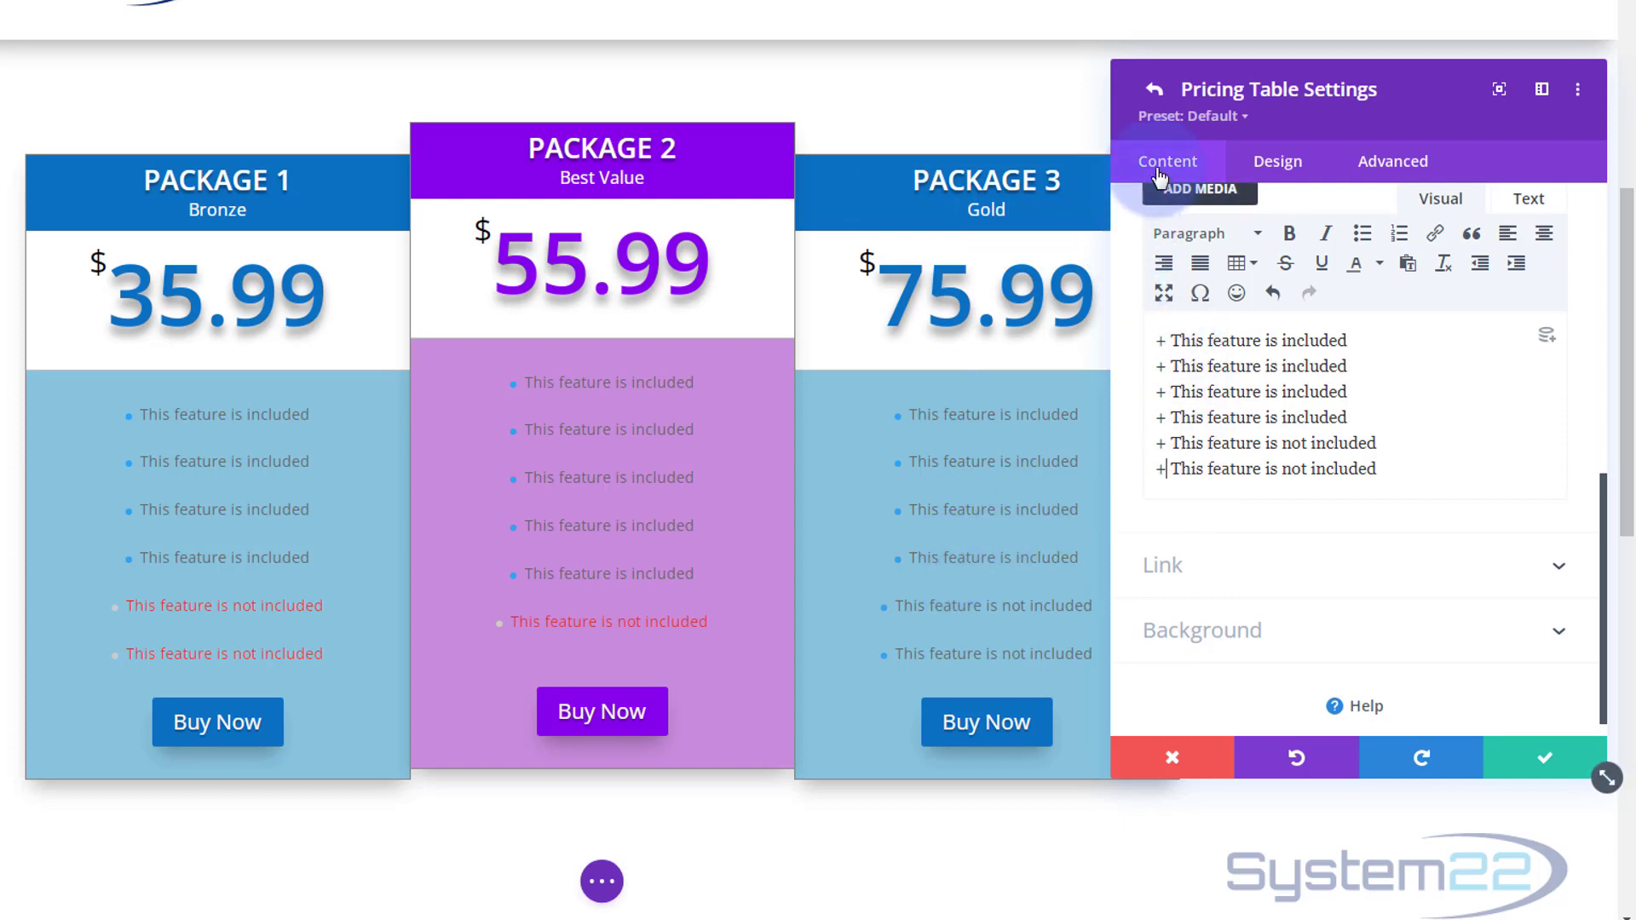
Show Package 3's button link options, and save both the table's and the whole pricing module's settings
left_click(1233, 565)
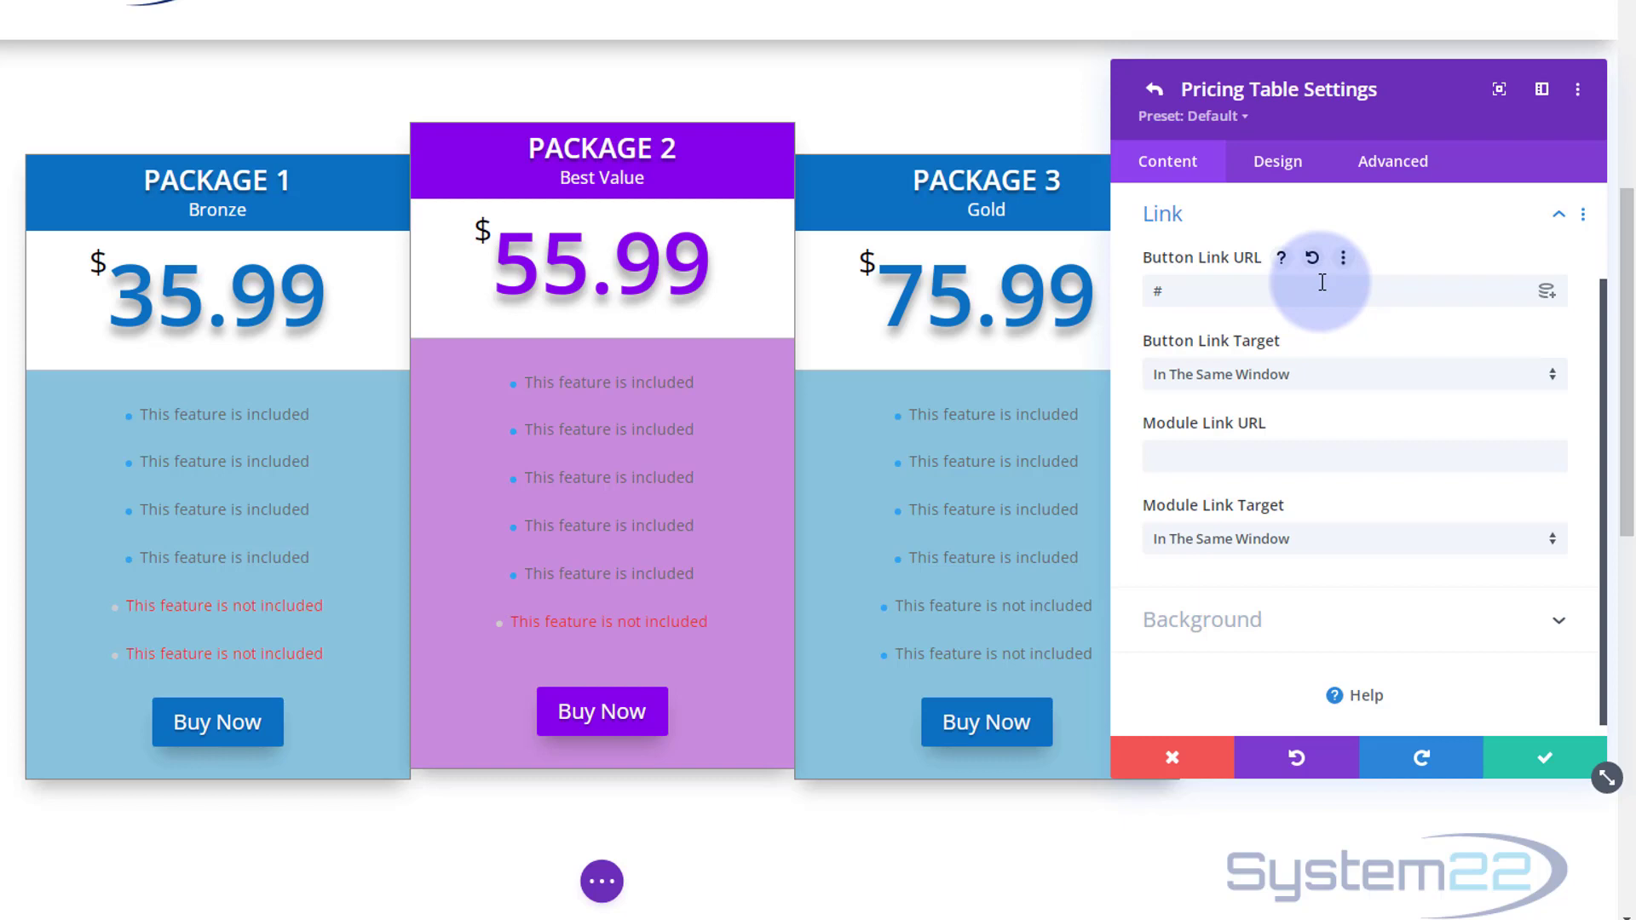
left_click(1532, 771)
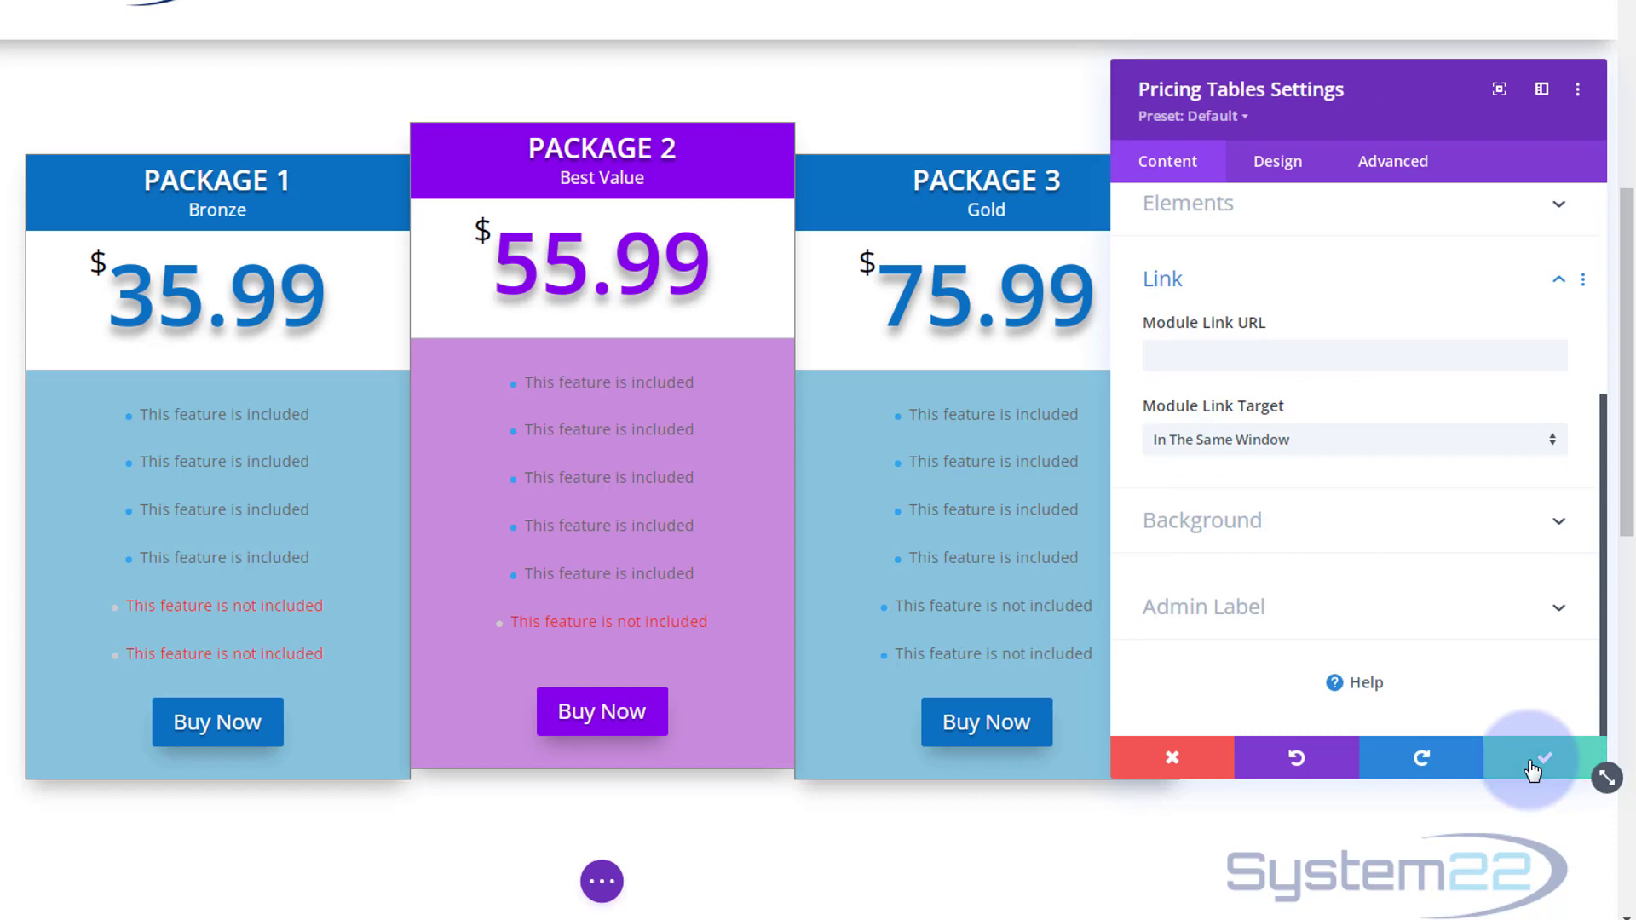
left_click(1533, 771)
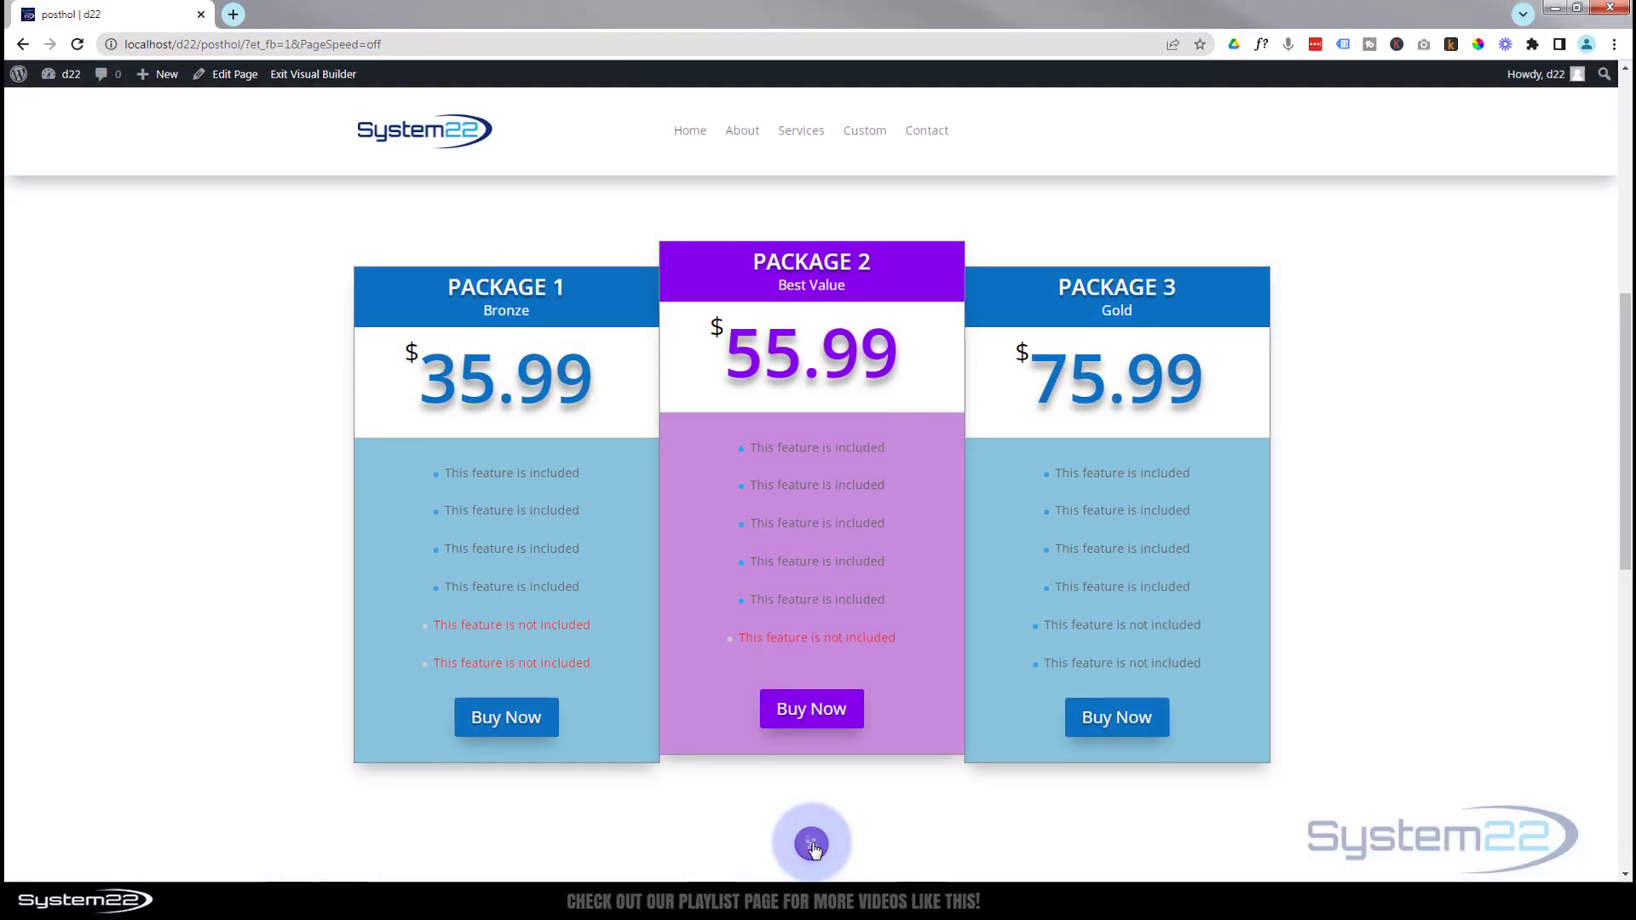
Save the page and exit the Visual Builder to view the pricing tables on the live page
left_click(779, 856)
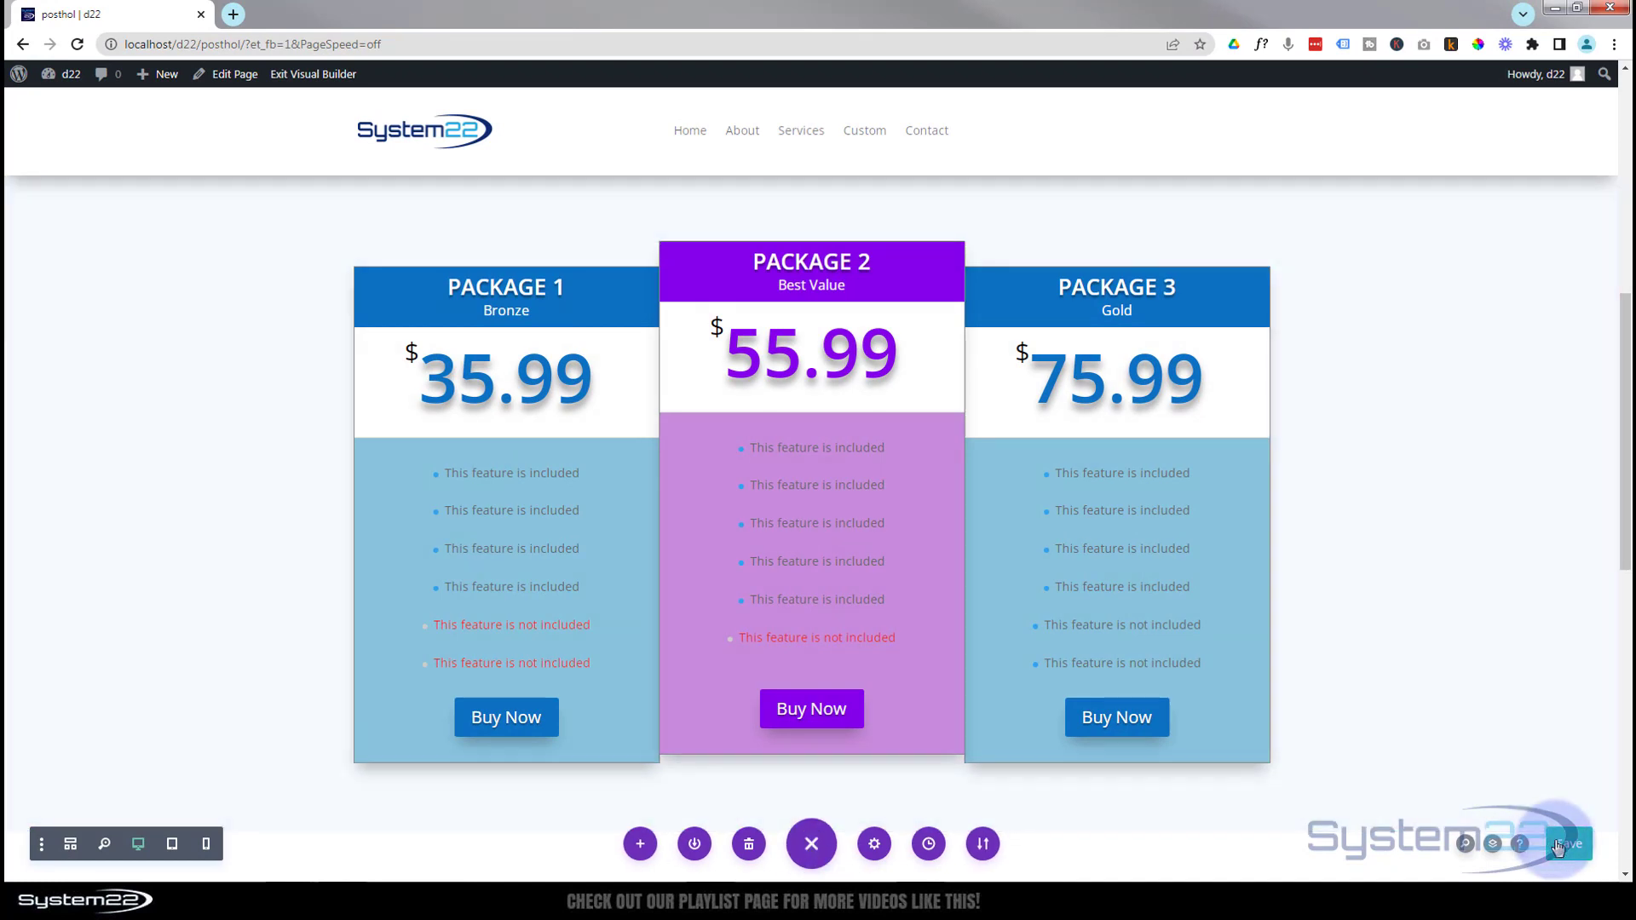
left_click(1559, 844)
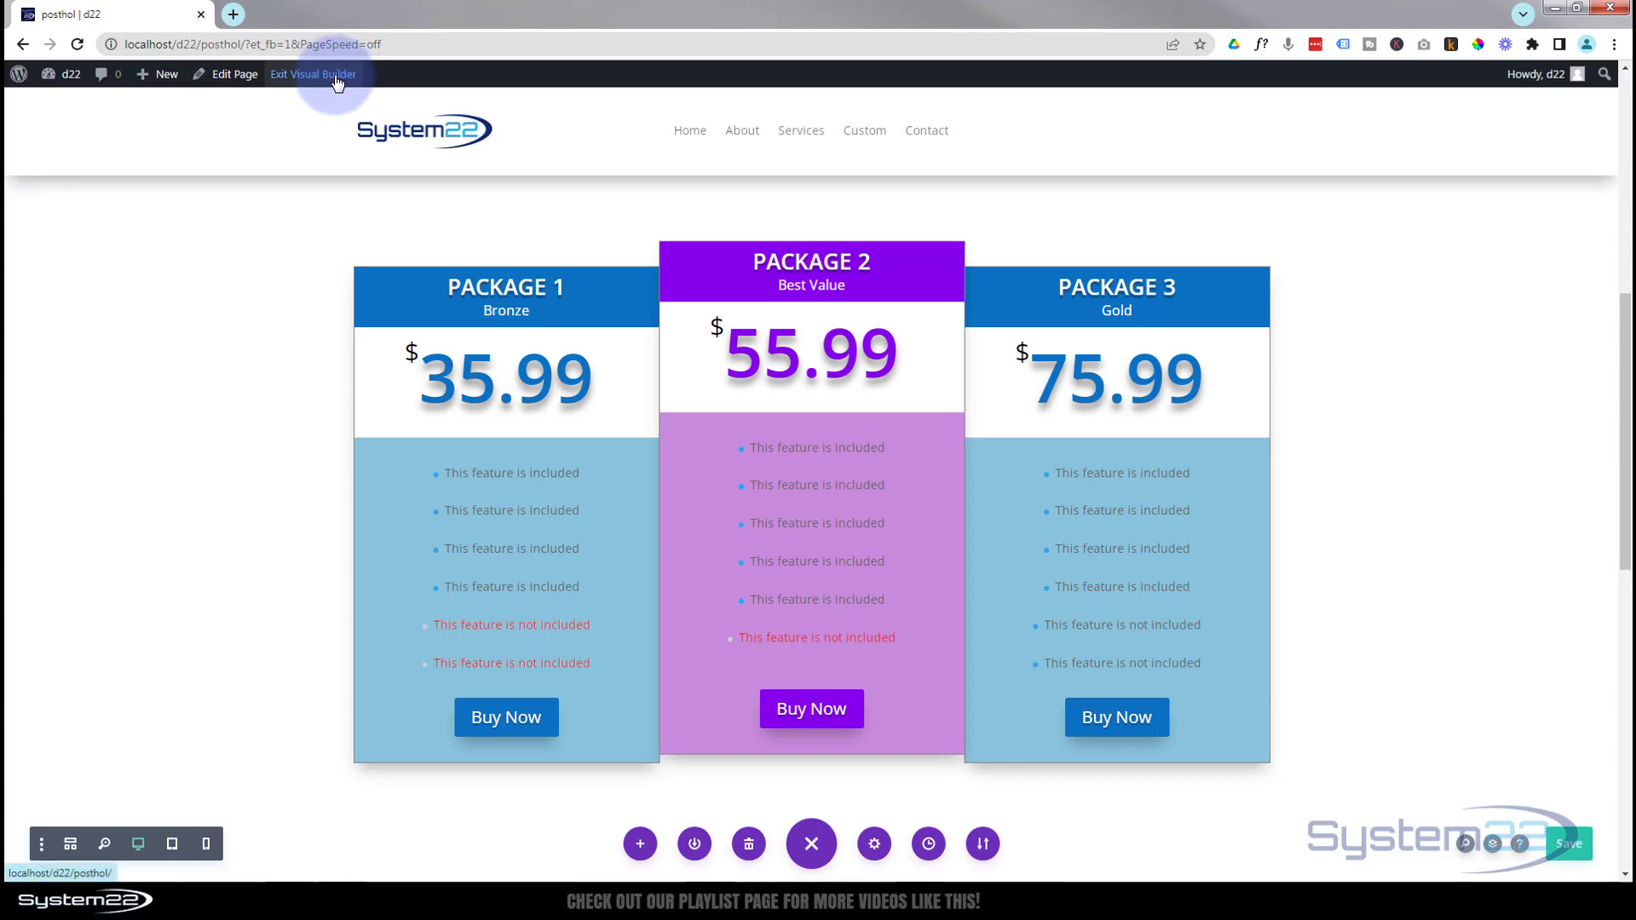
left_click(337, 76)
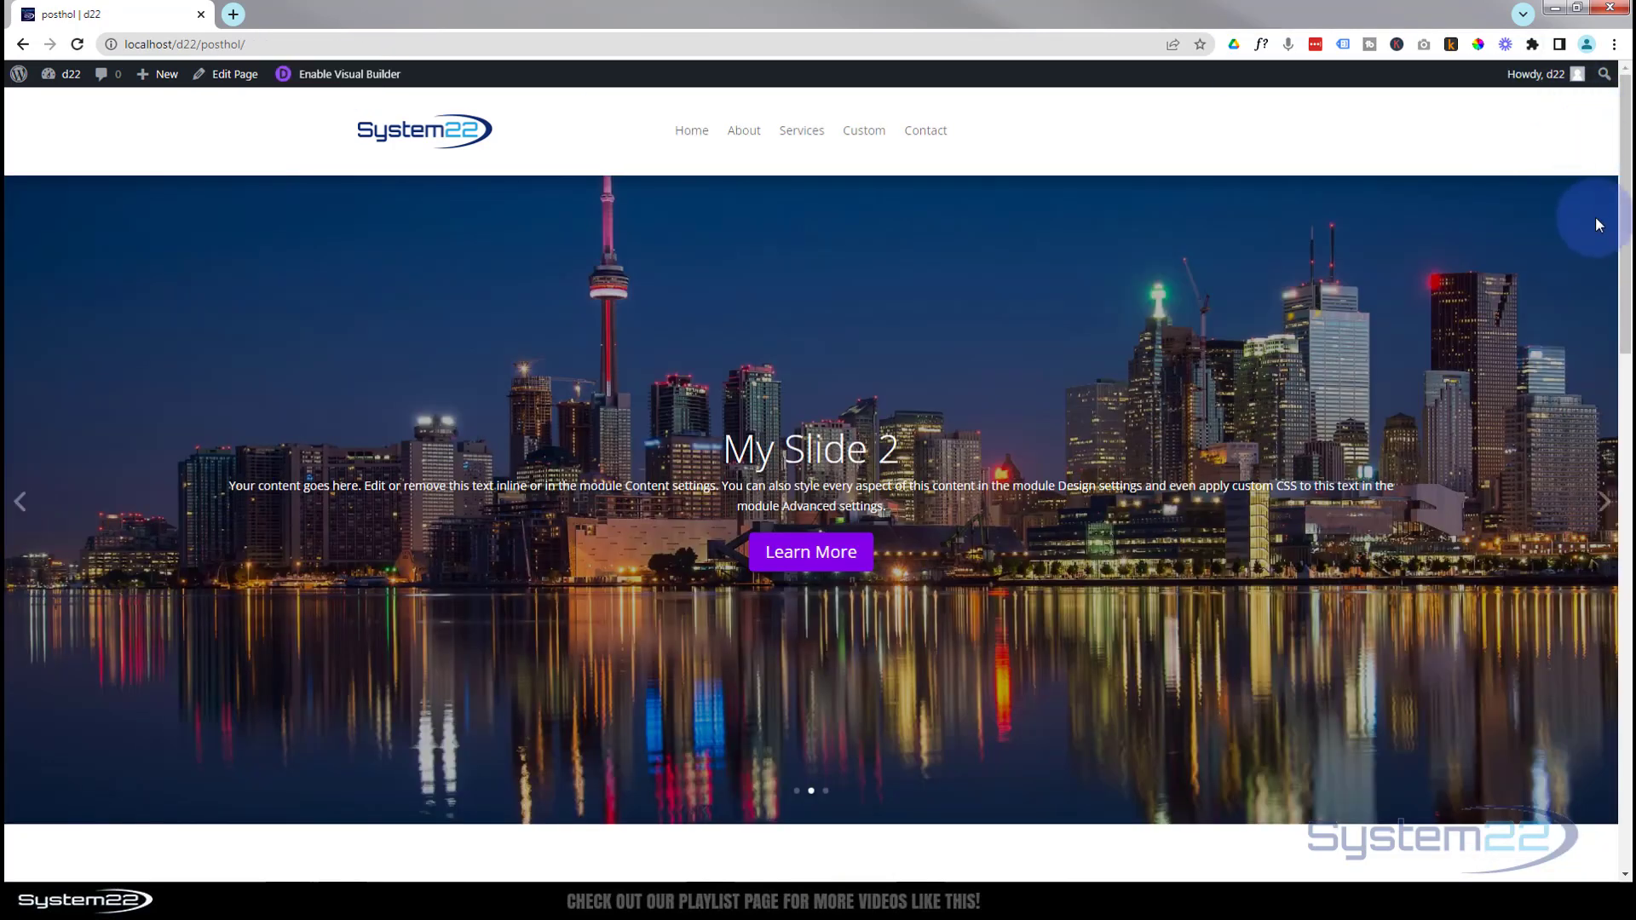
scroll(818, 528, "down", 6)
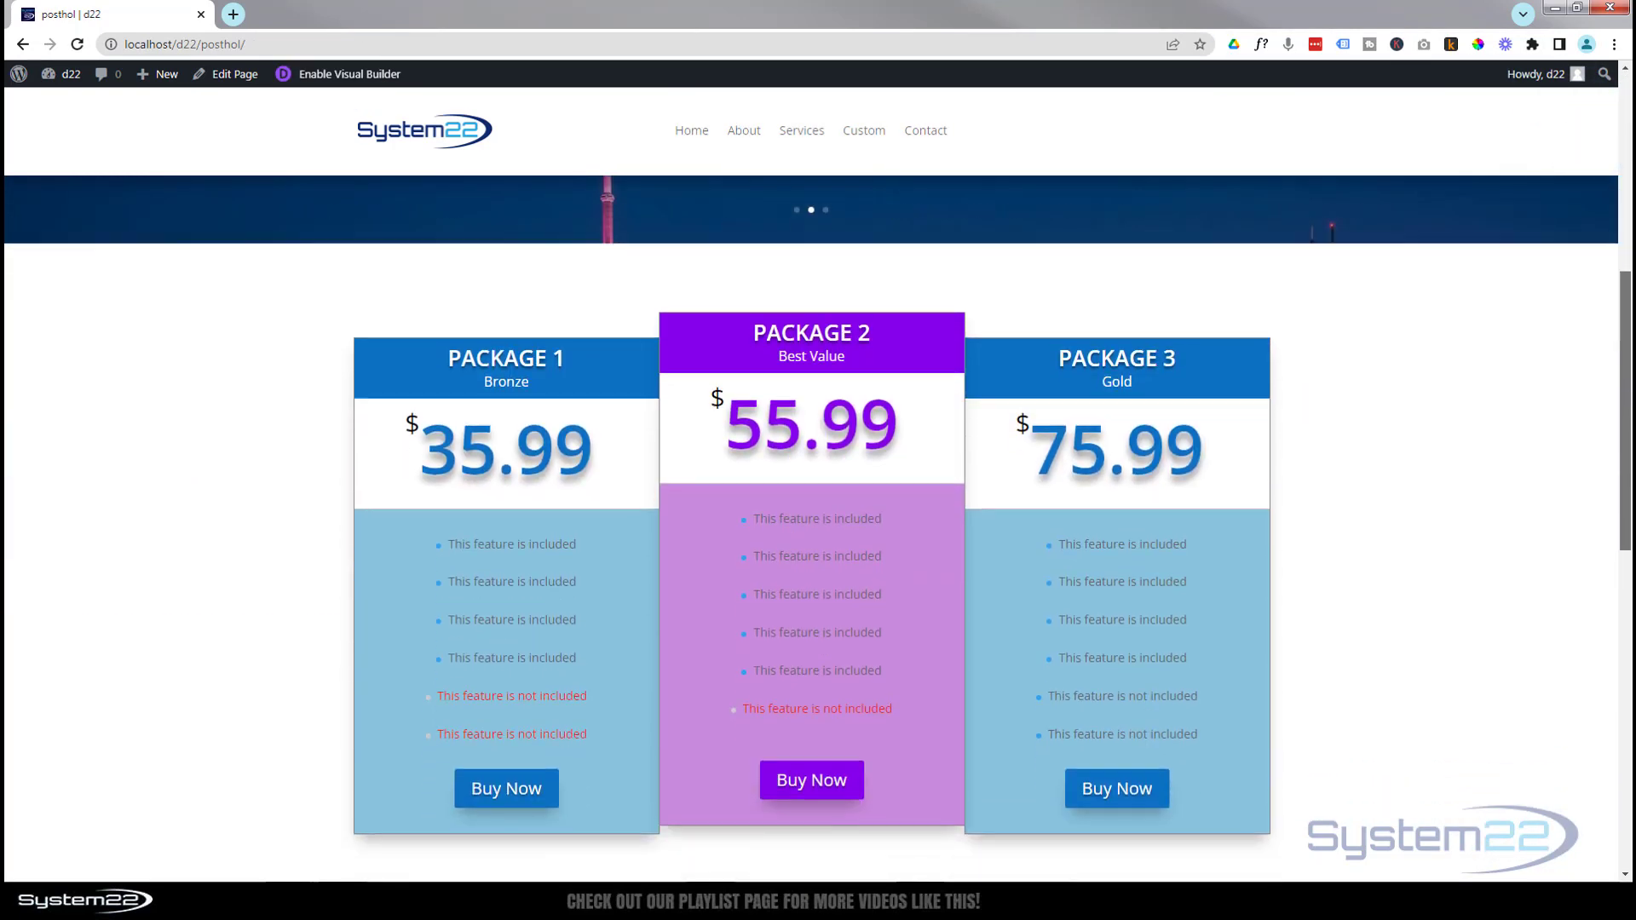